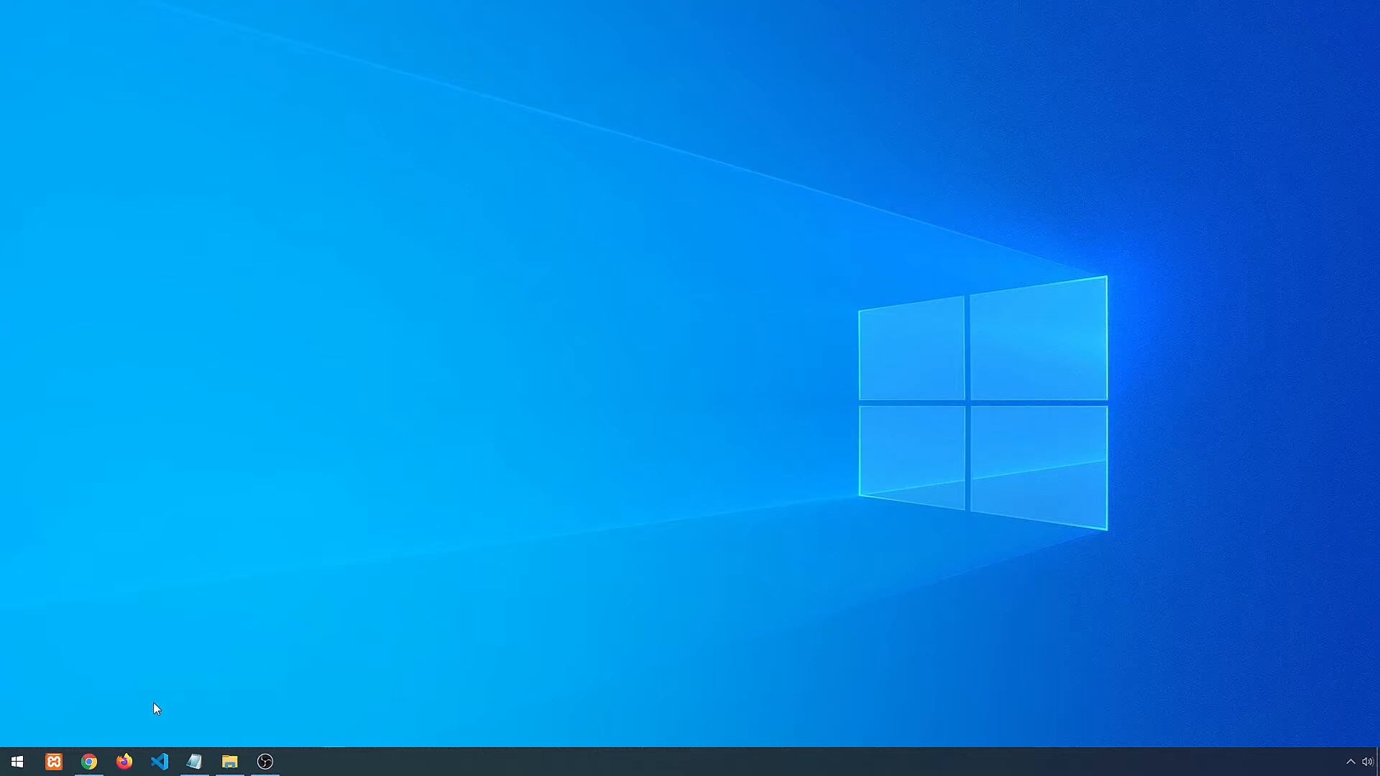
- Switch to Chrome and look over the student attendance list in the MONITORING sheet
{"action": "left_click", "coordinate": [89, 761]}
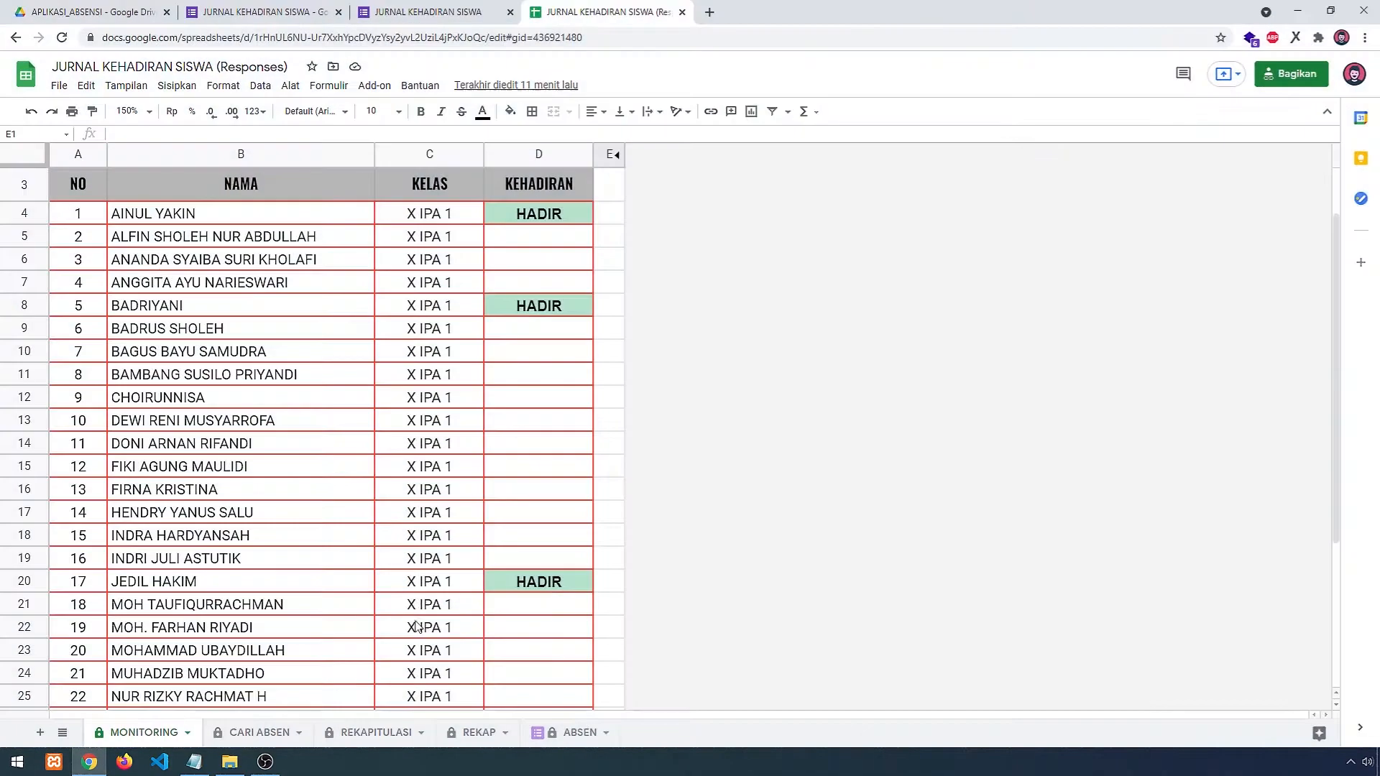
{"action": "scroll", "coordinate": [393, 544], "scroll_direction": "up", "scroll_amount": 1}
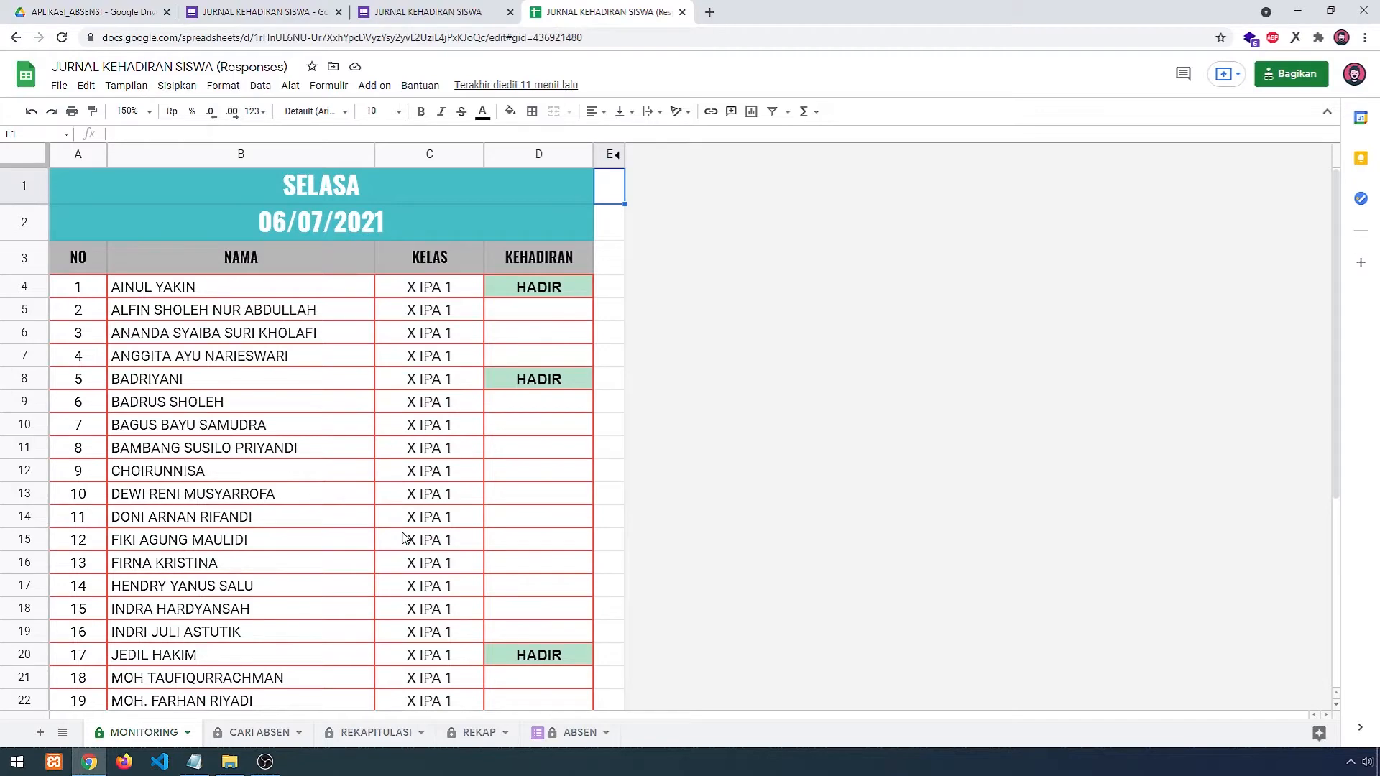
{"action": "scroll", "coordinate": [455, 490], "scroll_direction": "down", "scroll_amount": 1}
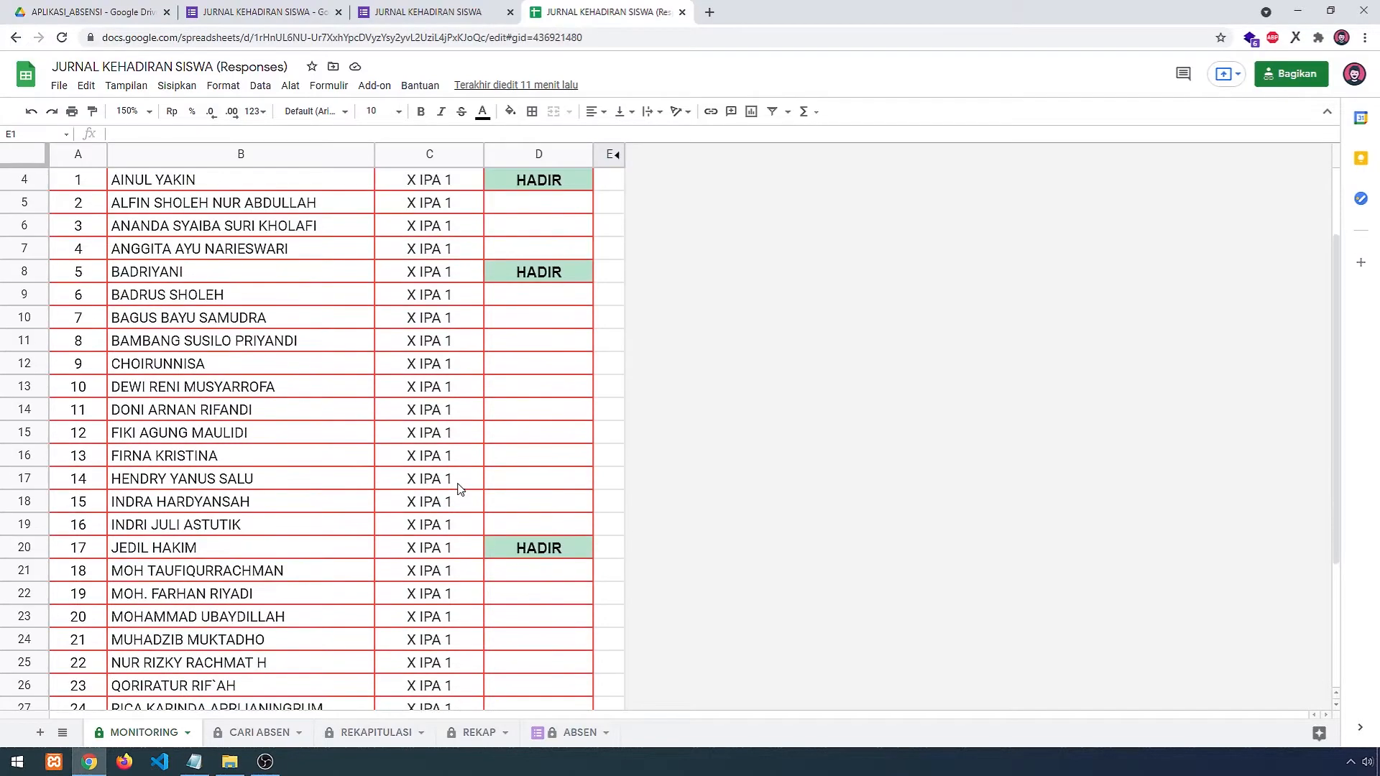
{"action": "scroll", "coordinate": [456, 490], "scroll_direction": "up", "scroll_amount": 1}
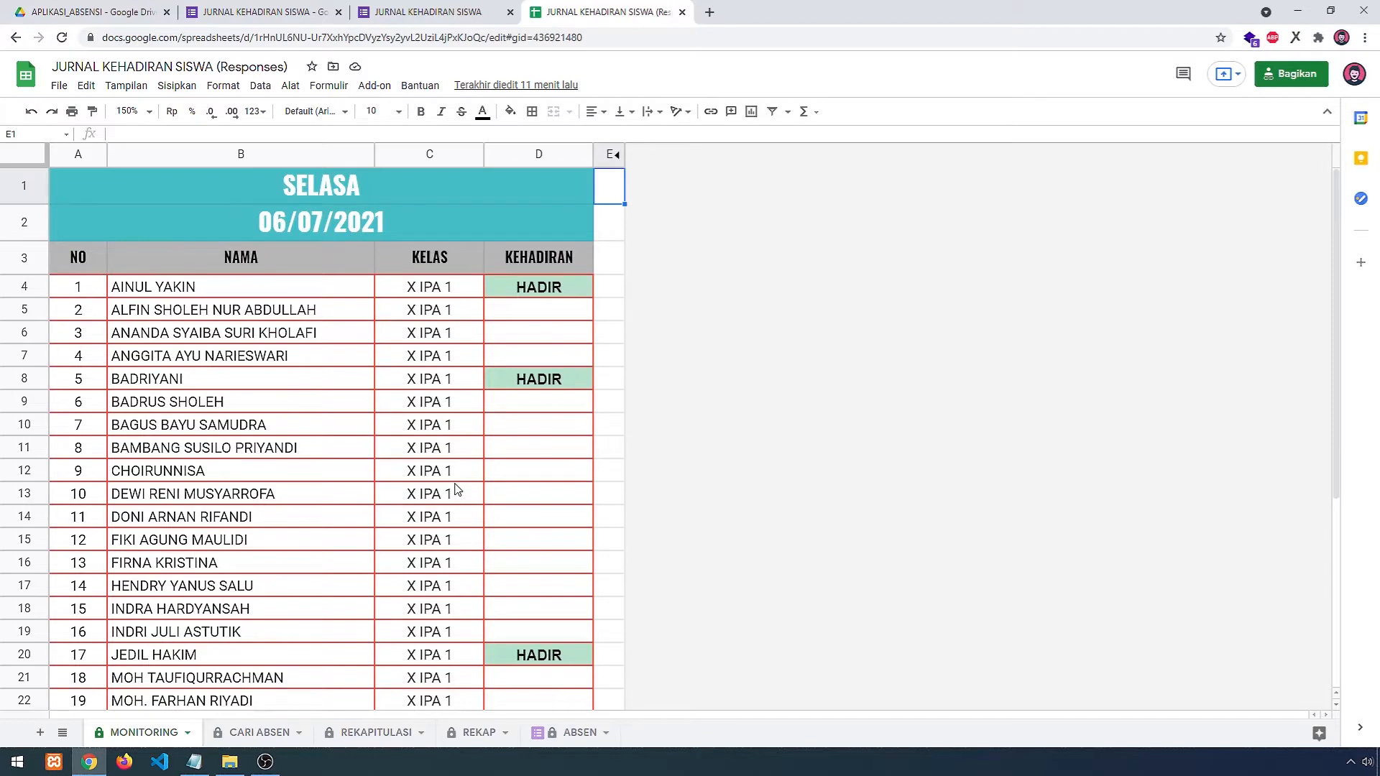
- View the APLIKASI_ABSENSI Drive folder and point out the JURNAL KEHADIRAN SISWA form and its responses spreadsheet
{"action": "left_click", "coordinate": [93, 12]}
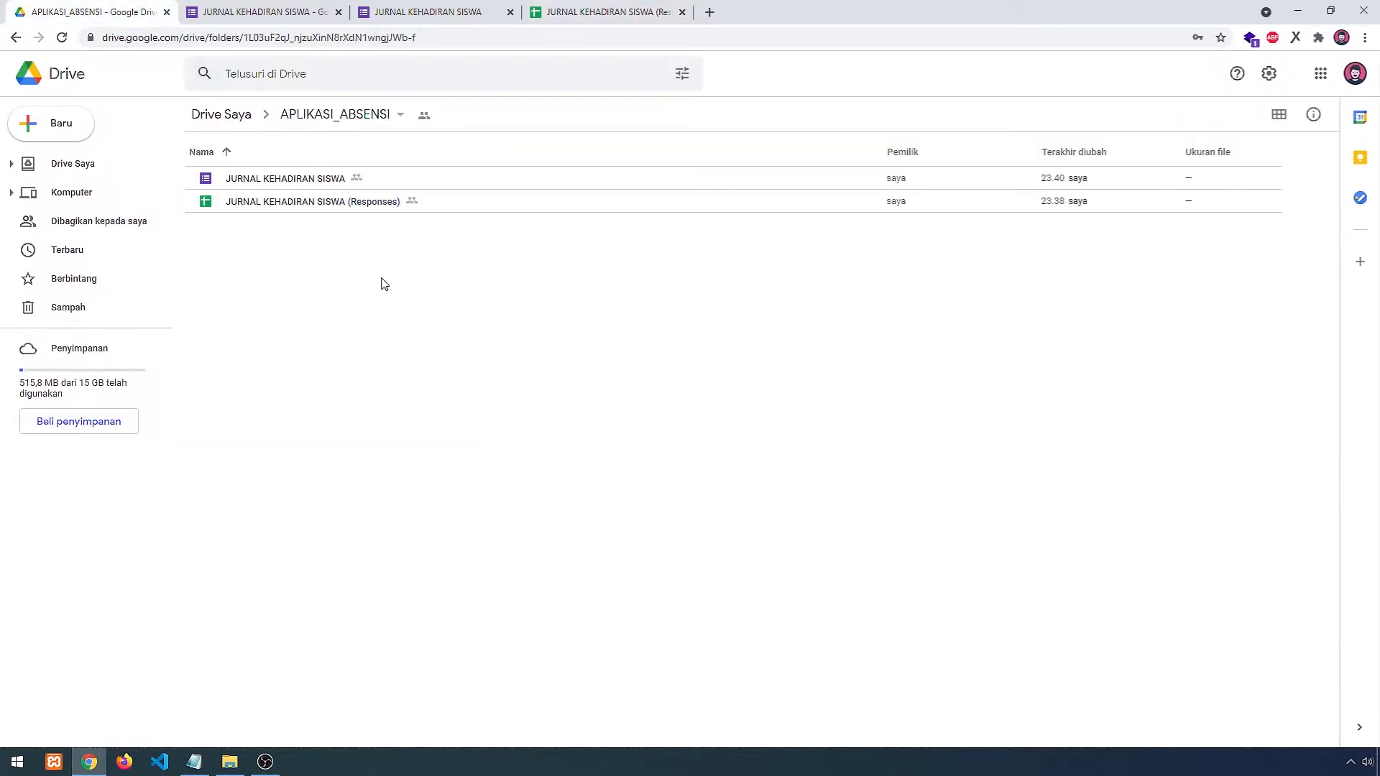
{"action": "left_click", "coordinate": [301, 183]}
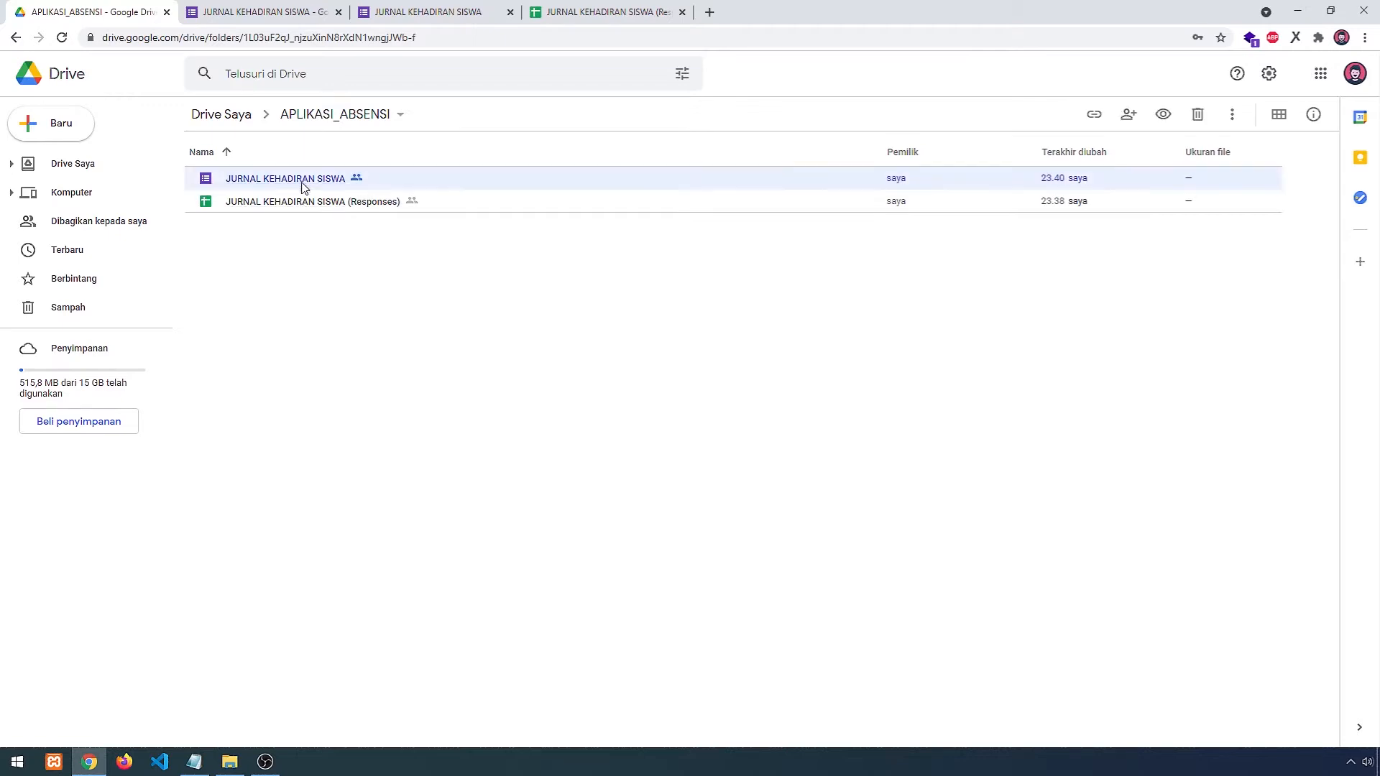
{"action": "left_click", "coordinate": [310, 207]}
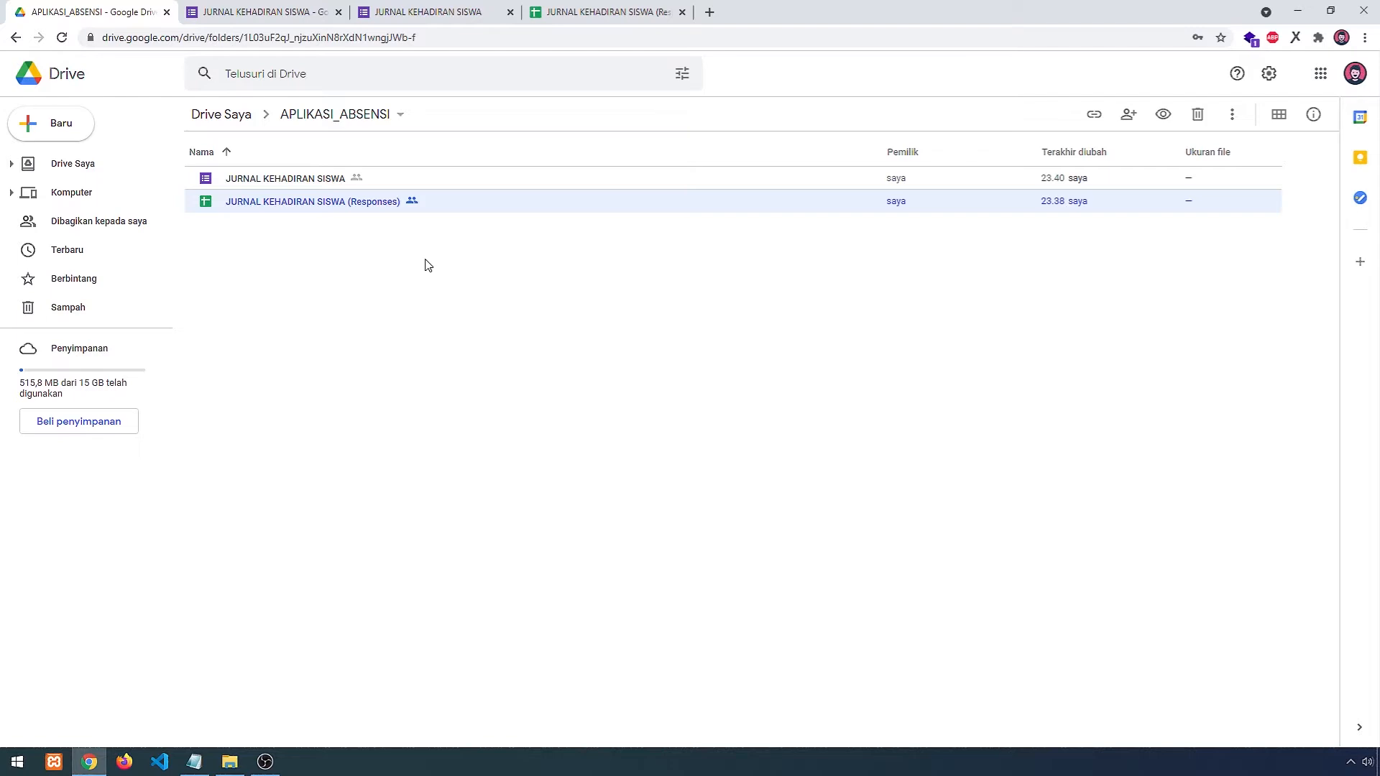
- Review the MONITORING list down to the SISWA ABSEN row and view the live JURNAL KEHADIRAN SISWA form
{"action": "left_click", "coordinate": [558, 12]}
{"action": "scroll", "coordinate": [398, 341], "scroll_direction": "down", "scroll_amount": 4}
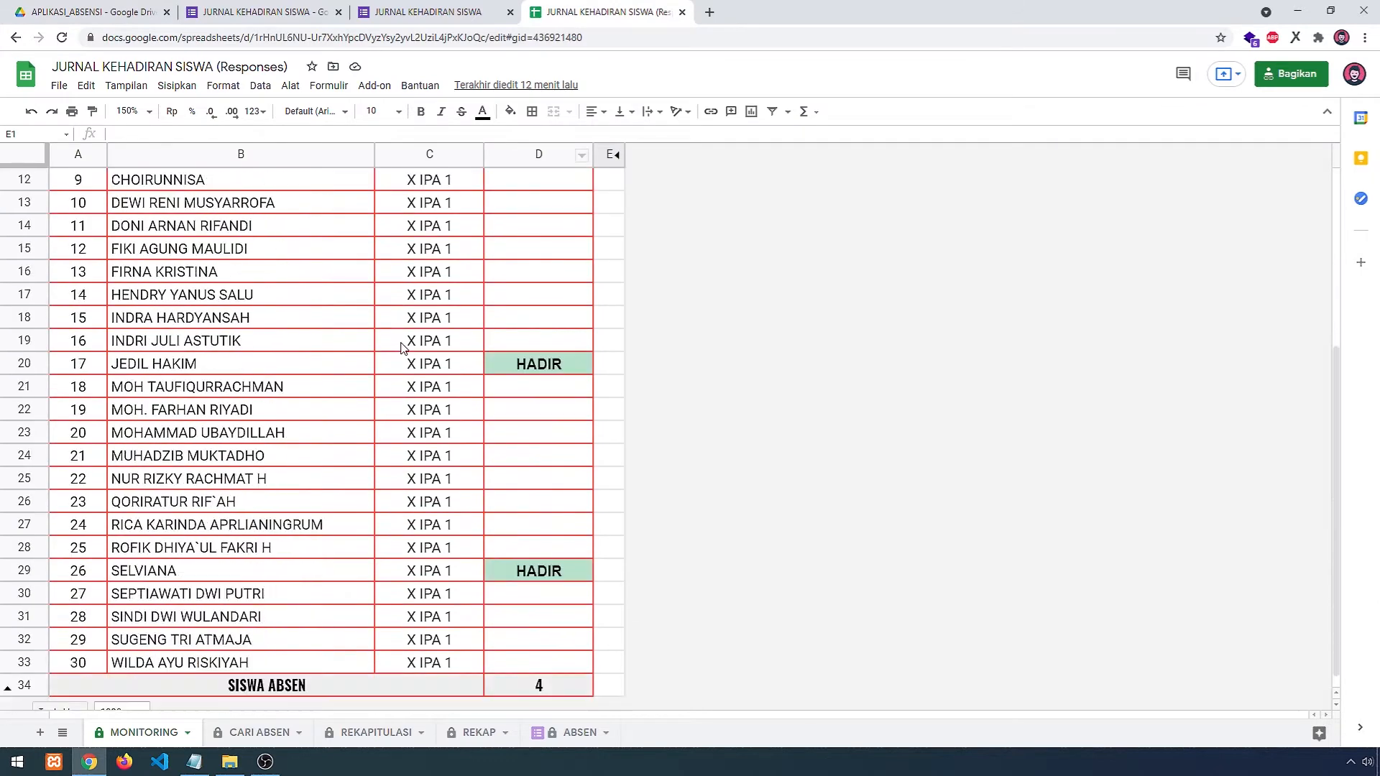
{"action": "scroll", "coordinate": [387, 367], "scroll_direction": "up", "scroll_amount": 4}
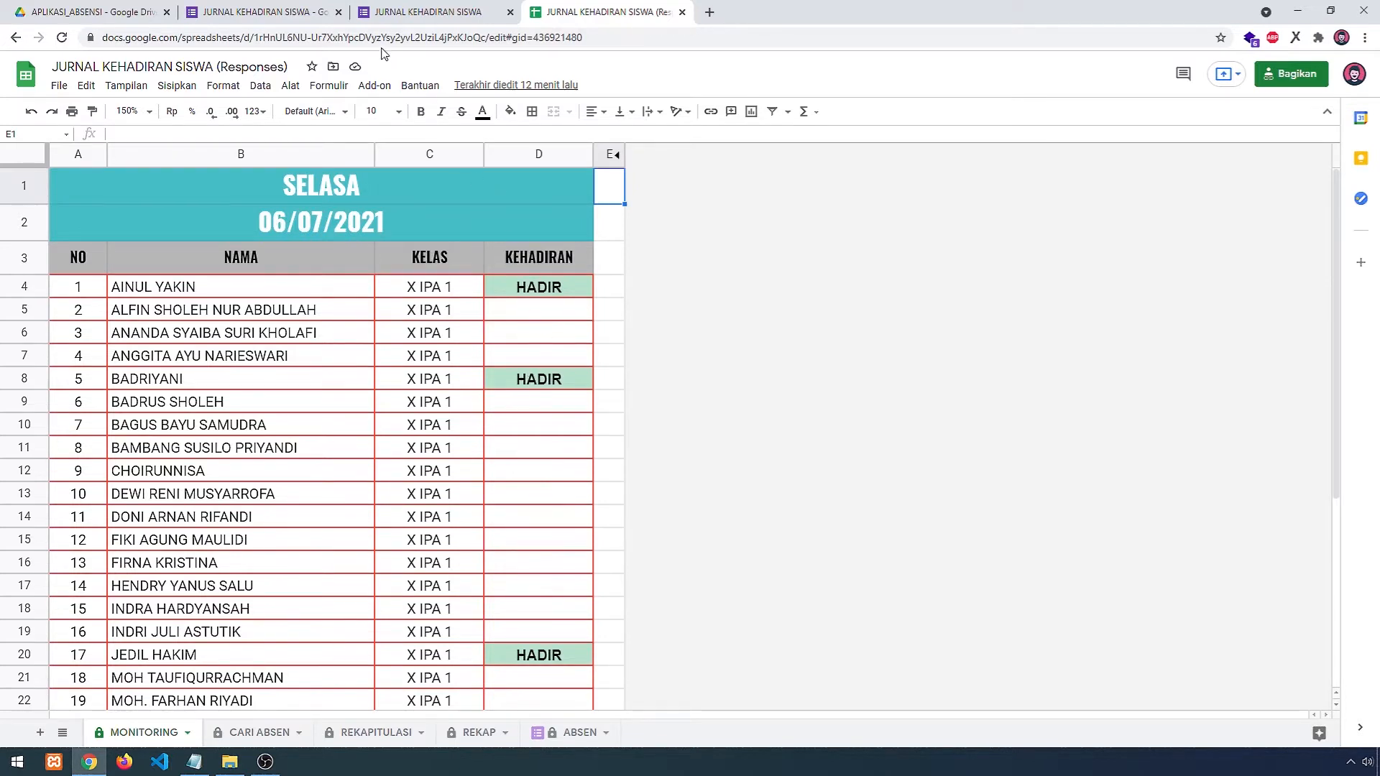
{"action": "left_click", "coordinate": [400, 16]}
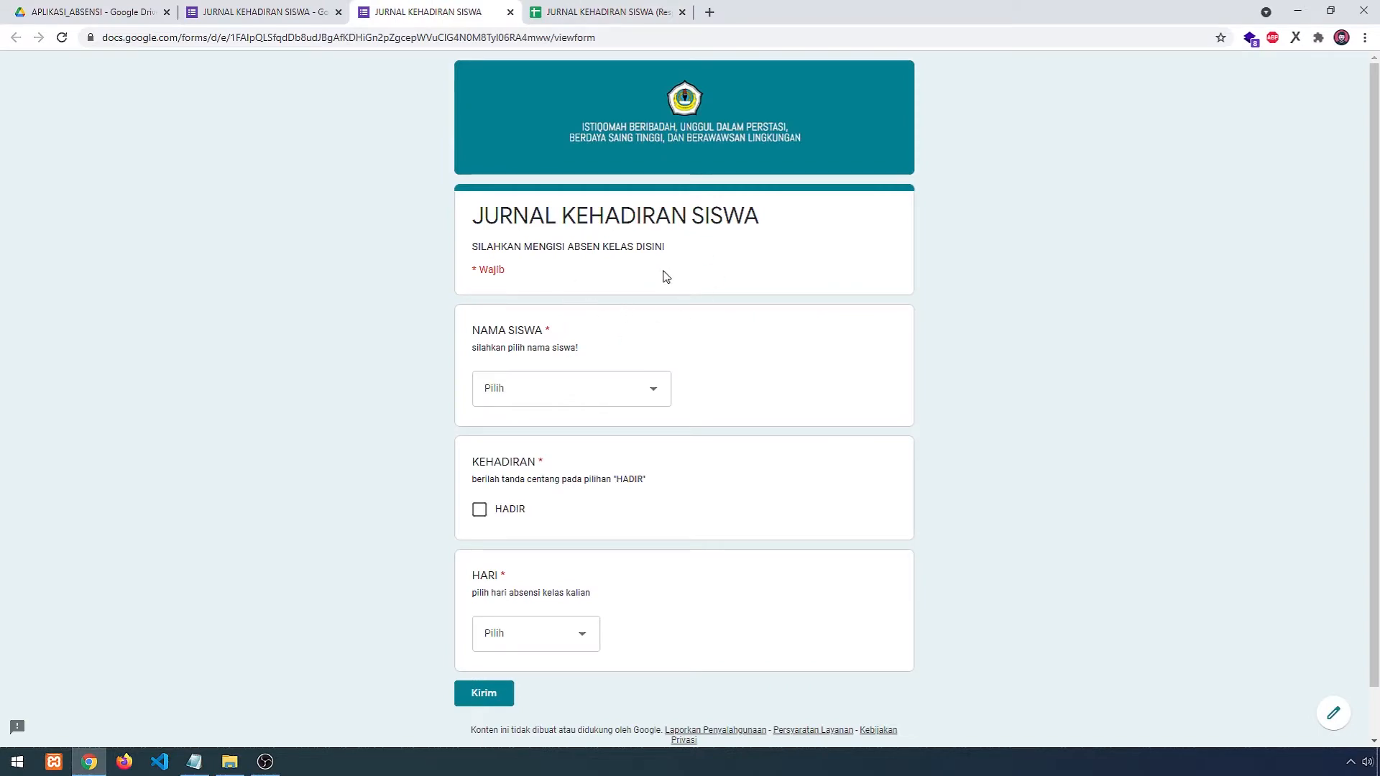
- Return to the MONITORING sheet and inspect the date cell under the day heading and the name cells B5 to B8
{"action": "left_click", "coordinate": [624, 9]}
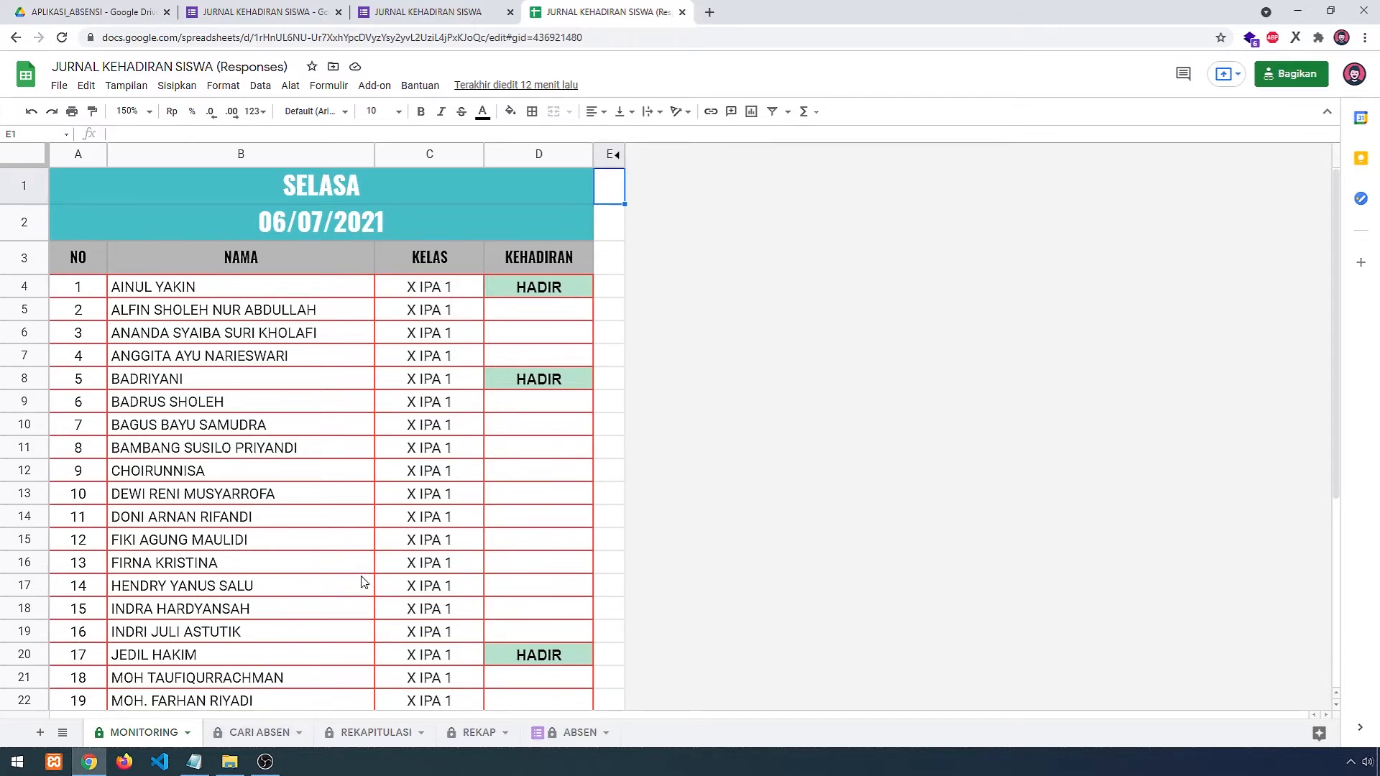
{"action": "scroll", "coordinate": [361, 581], "scroll_direction": "down", "scroll_amount": 1}
{"action": "scroll", "coordinate": [361, 580], "scroll_direction": "up", "scroll_amount": 1}
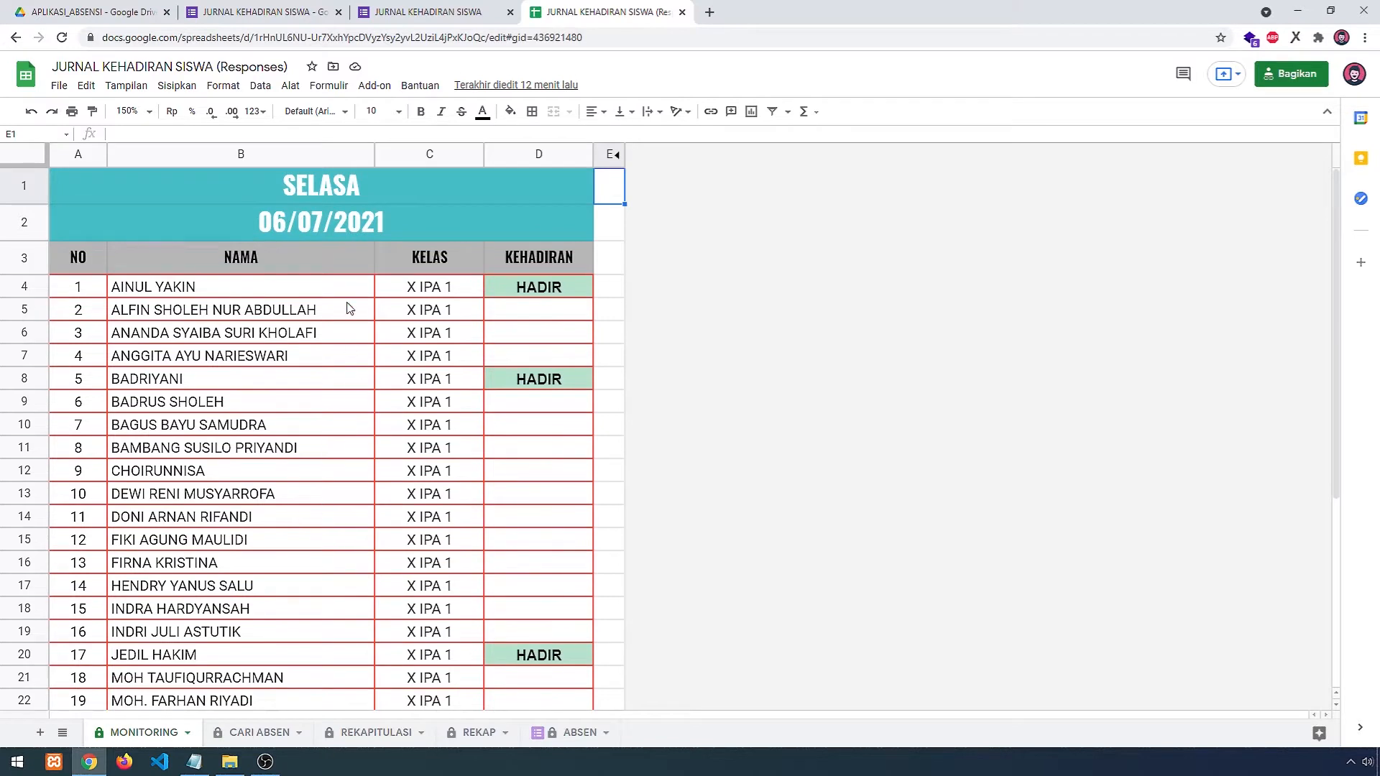
{"action": "left_click", "coordinate": [334, 223]}
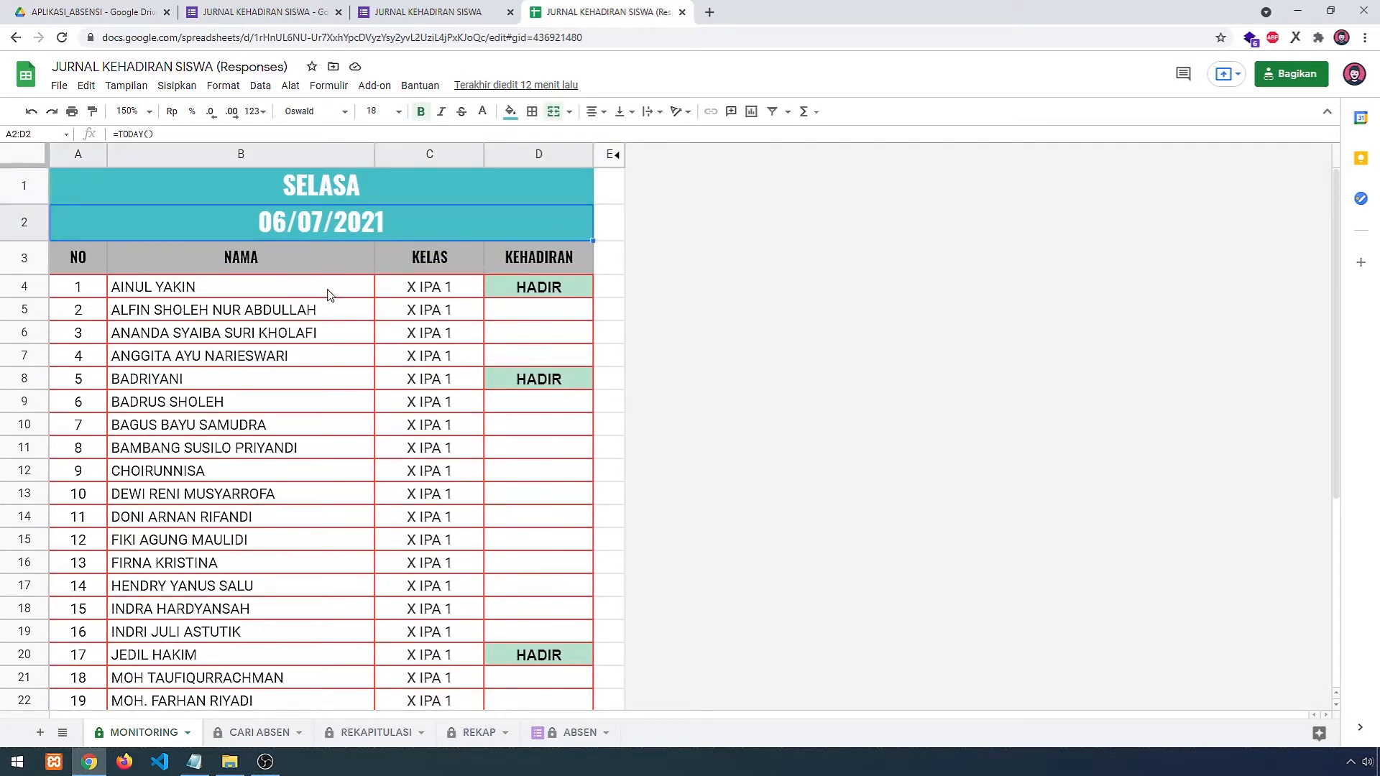
{"action": "left_click", "coordinate": [313, 312]}
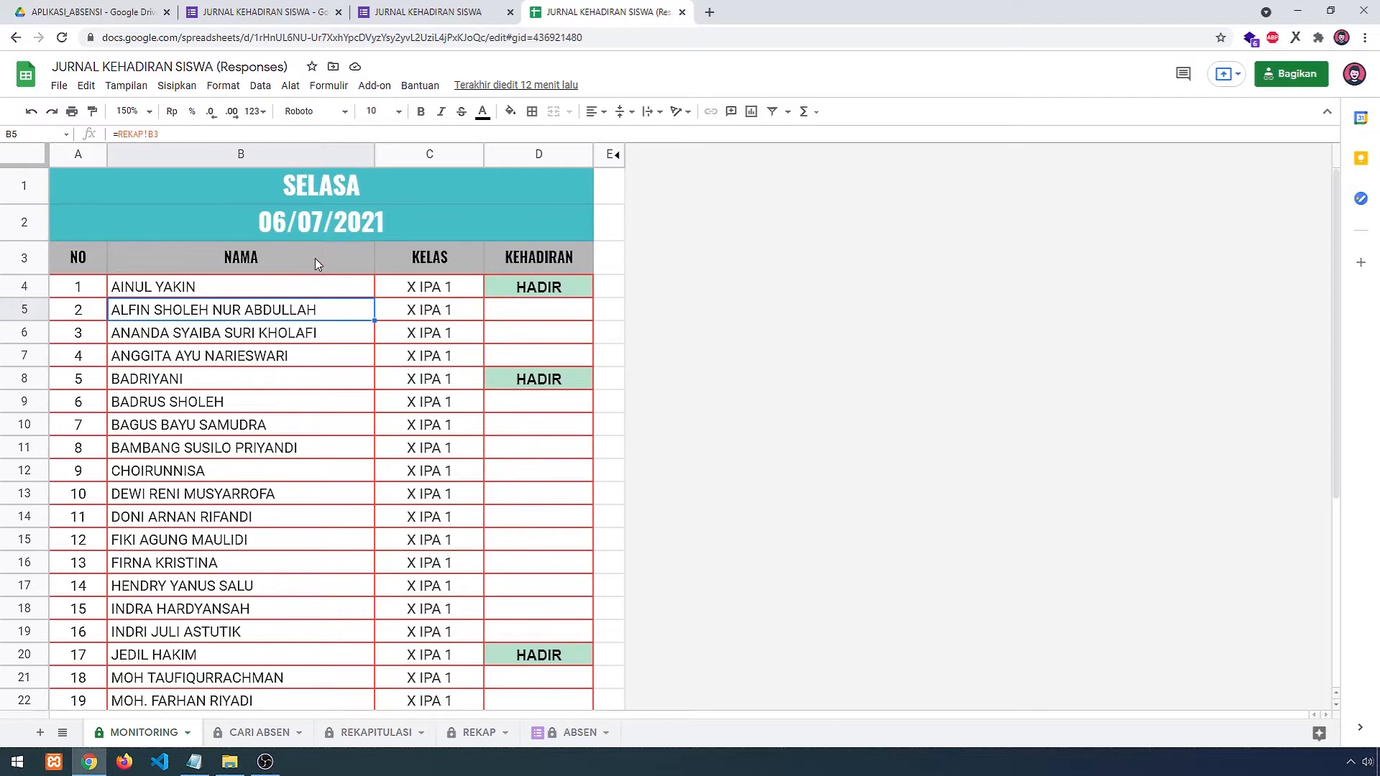
{"action": "left_click", "coordinate": [307, 333]}
{"action": "left_click", "coordinate": [301, 357]}
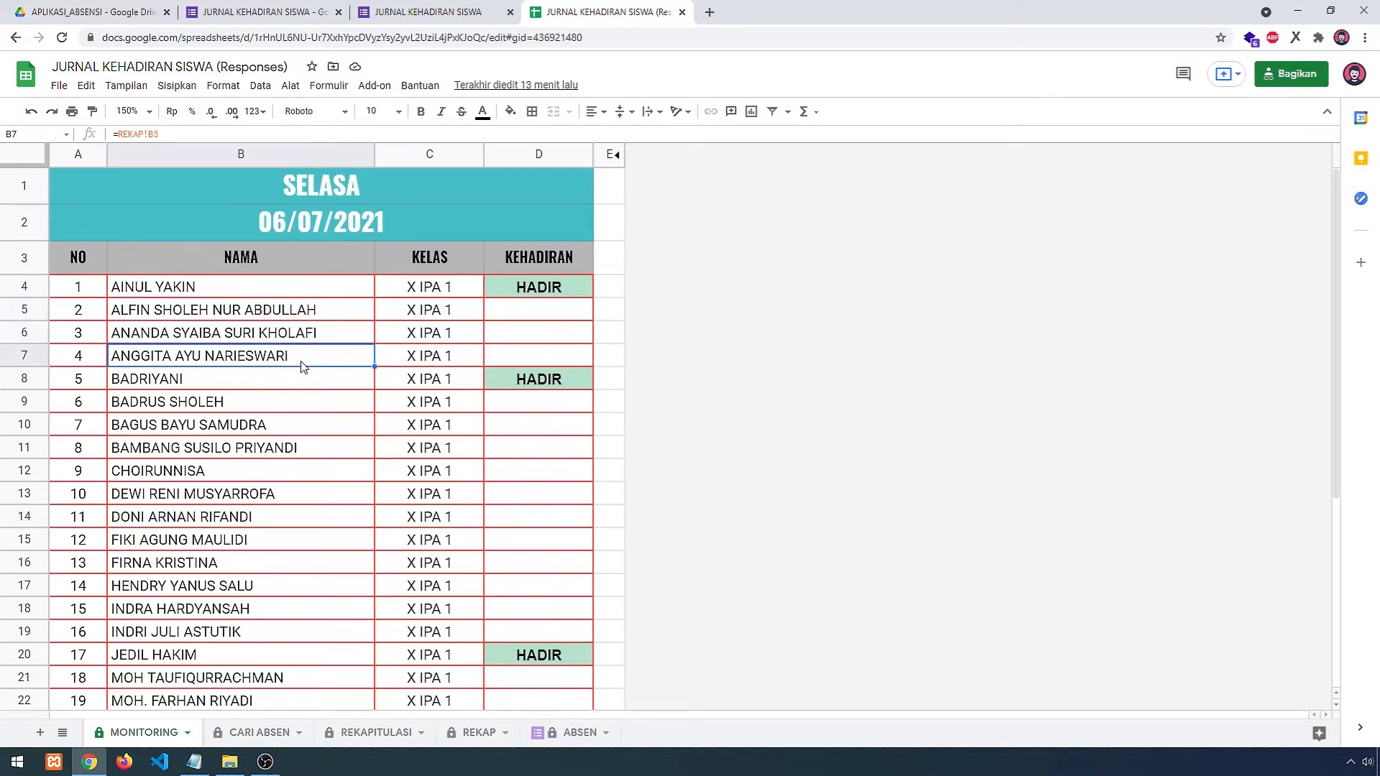
{"action": "left_click", "coordinate": [302, 382]}
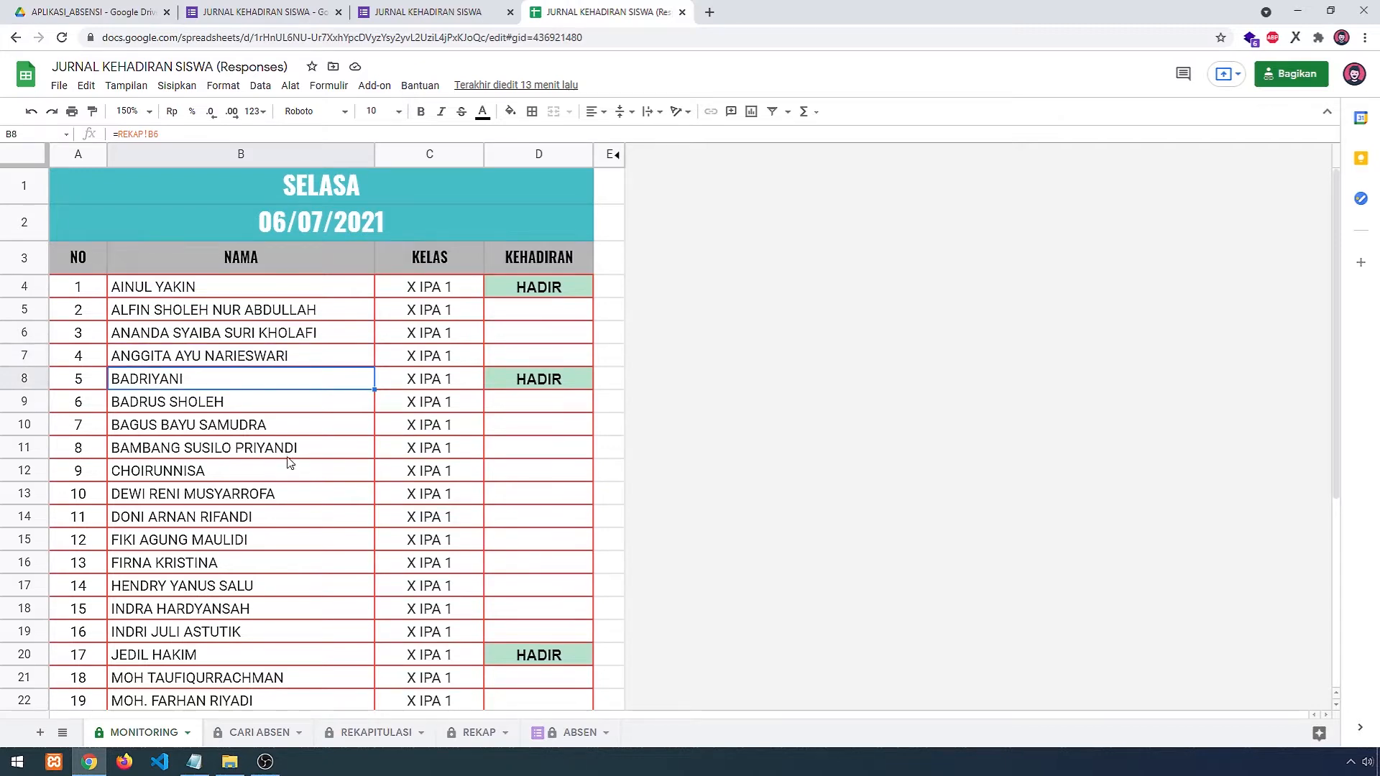
- Read through the KEHADIRAN column of the MONITORING sheet for all students, including the SISWA ABSEN row
{"action": "scroll", "coordinate": [295, 460], "scroll_direction": "down", "scroll_amount": 4}
{"action": "scroll", "coordinate": [301, 475], "scroll_direction": "up", "scroll_amount": 3}
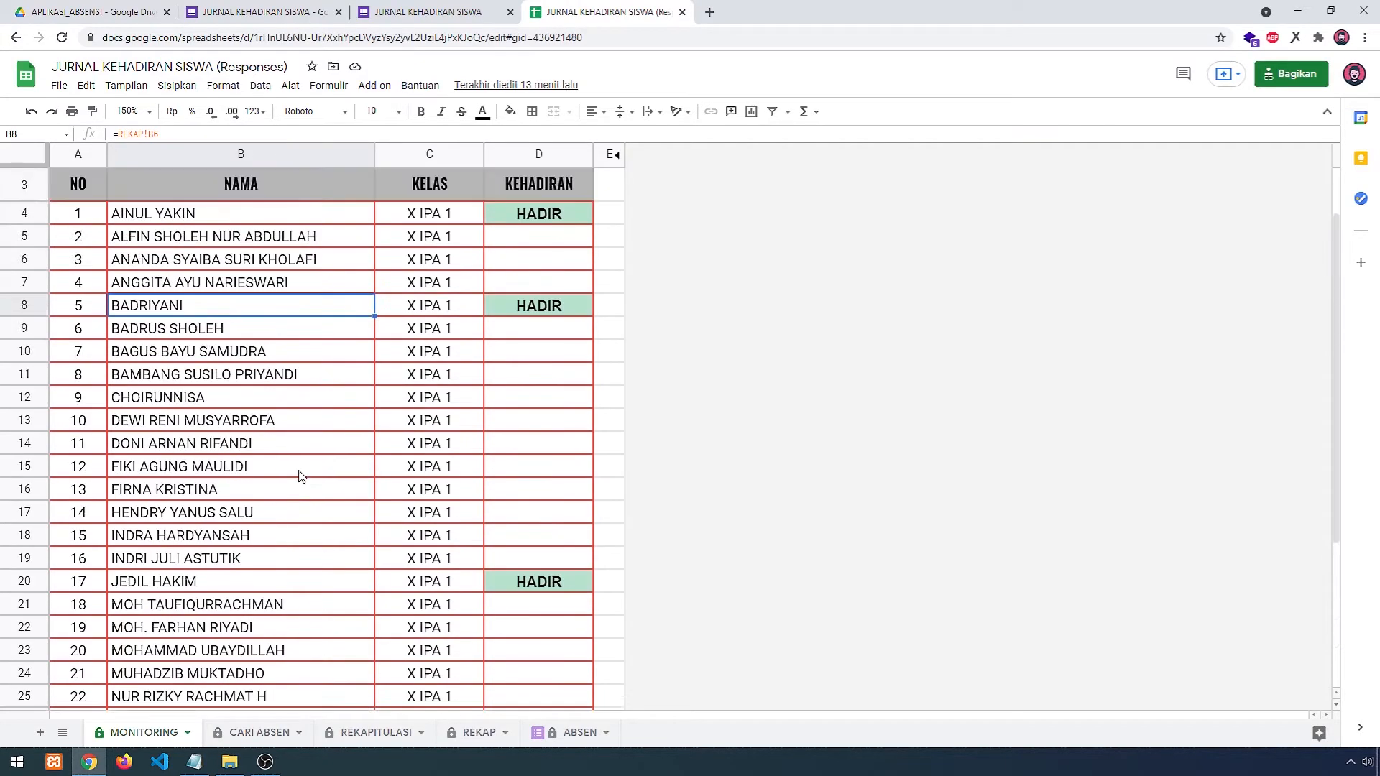
{"action": "scroll", "coordinate": [301, 474], "scroll_direction": "up", "scroll_amount": 1}
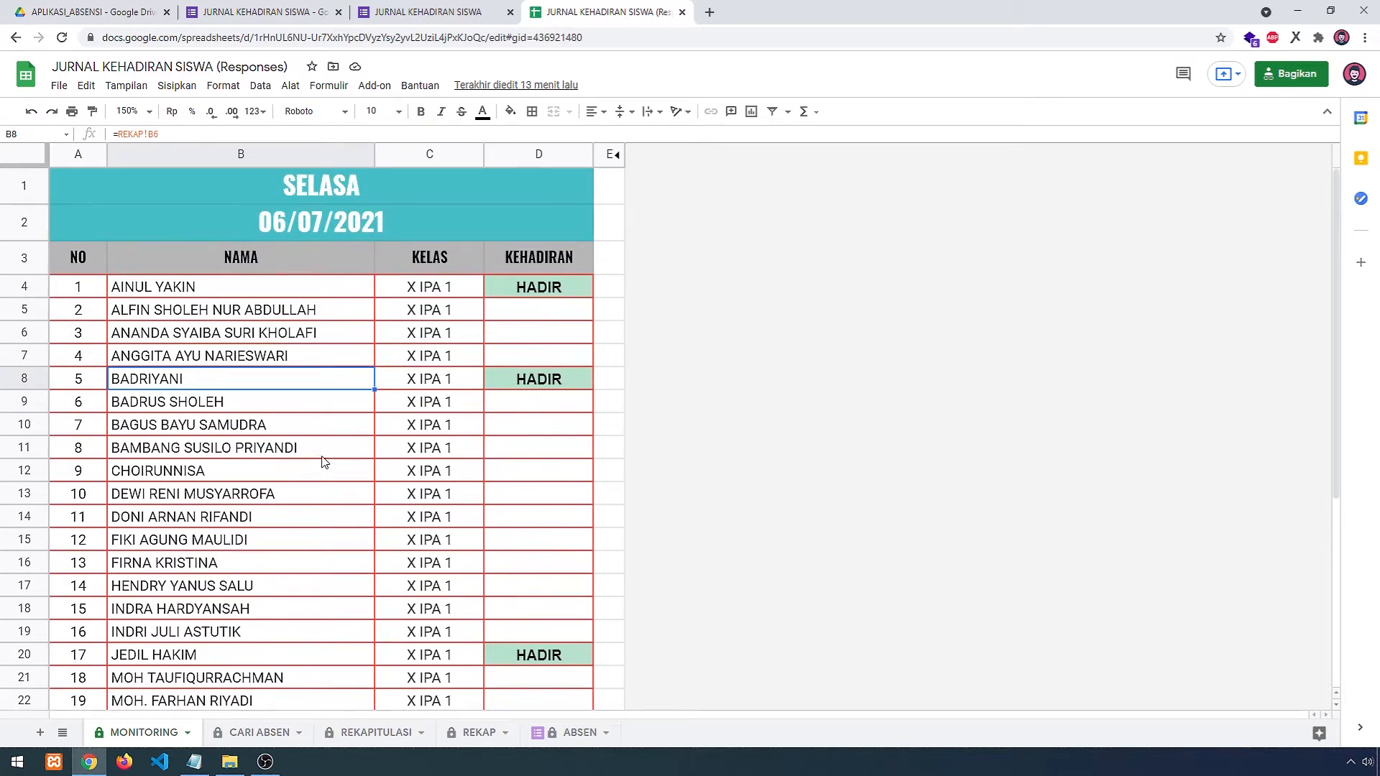
{"action": "scroll", "coordinate": [302, 402], "scroll_direction": "down", "scroll_amount": 3}
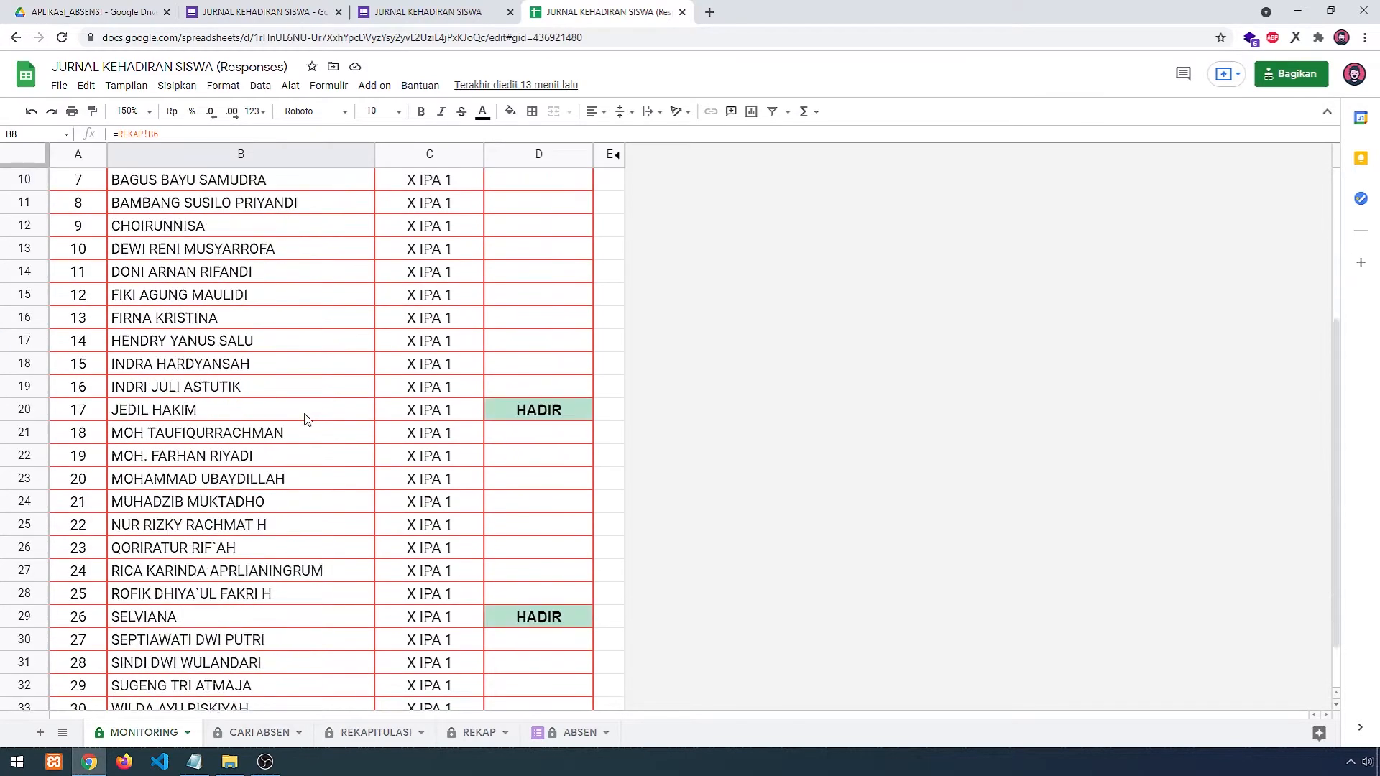
{"action": "scroll", "coordinate": [308, 420], "scroll_direction": "down", "scroll_amount": 2}
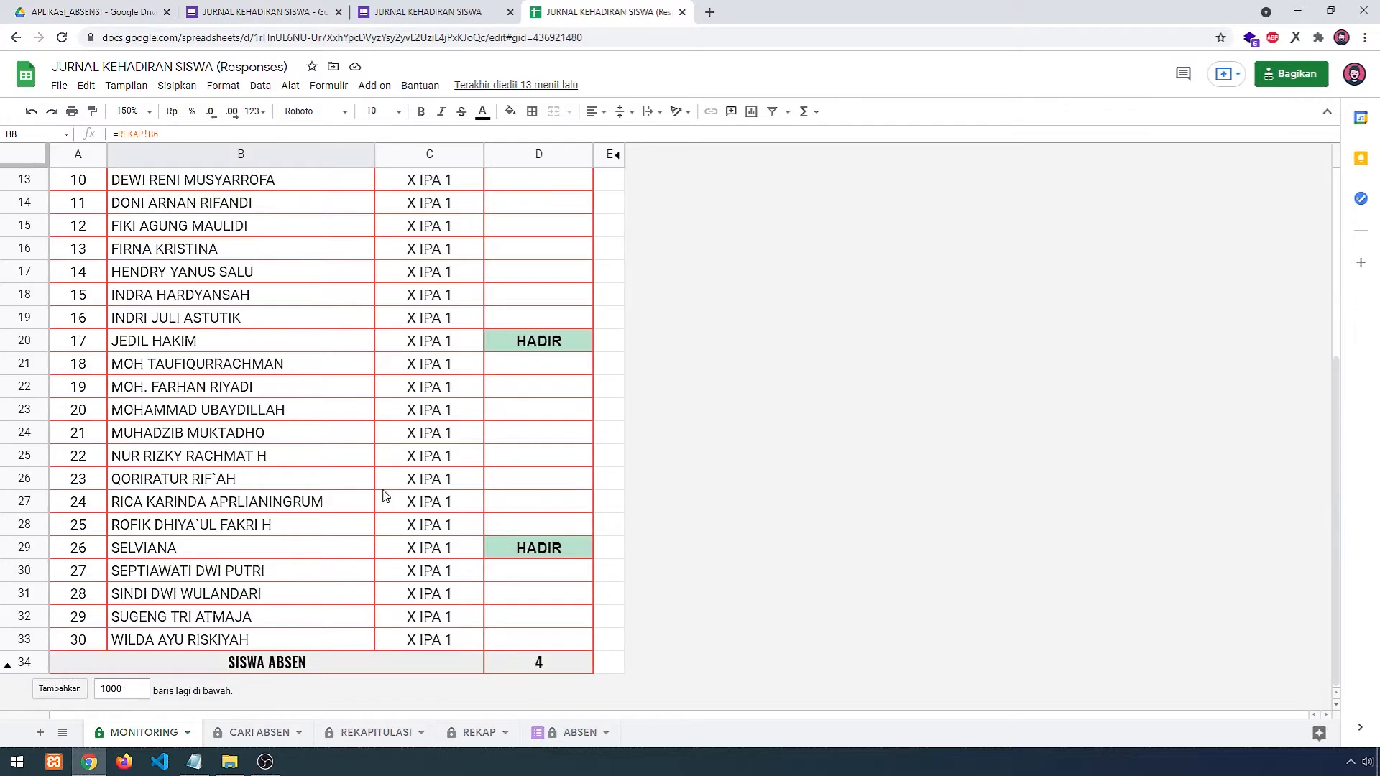
{"action": "scroll", "coordinate": [385, 496], "scroll_direction": "up", "scroll_amount": 5}
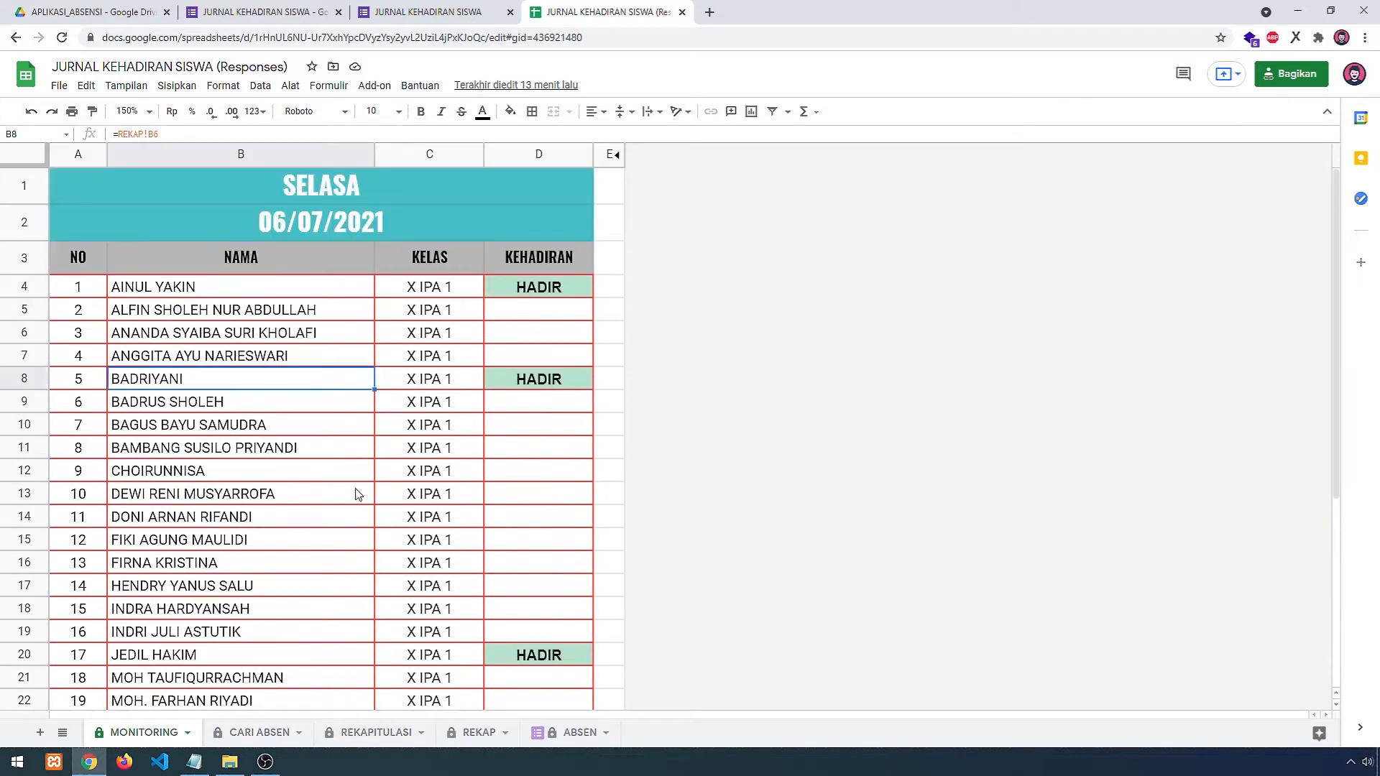
- Set the attendance search date in the CARI ABSEN sheet to 2021-07-06
{"action": "left_click", "coordinate": [264, 735]}
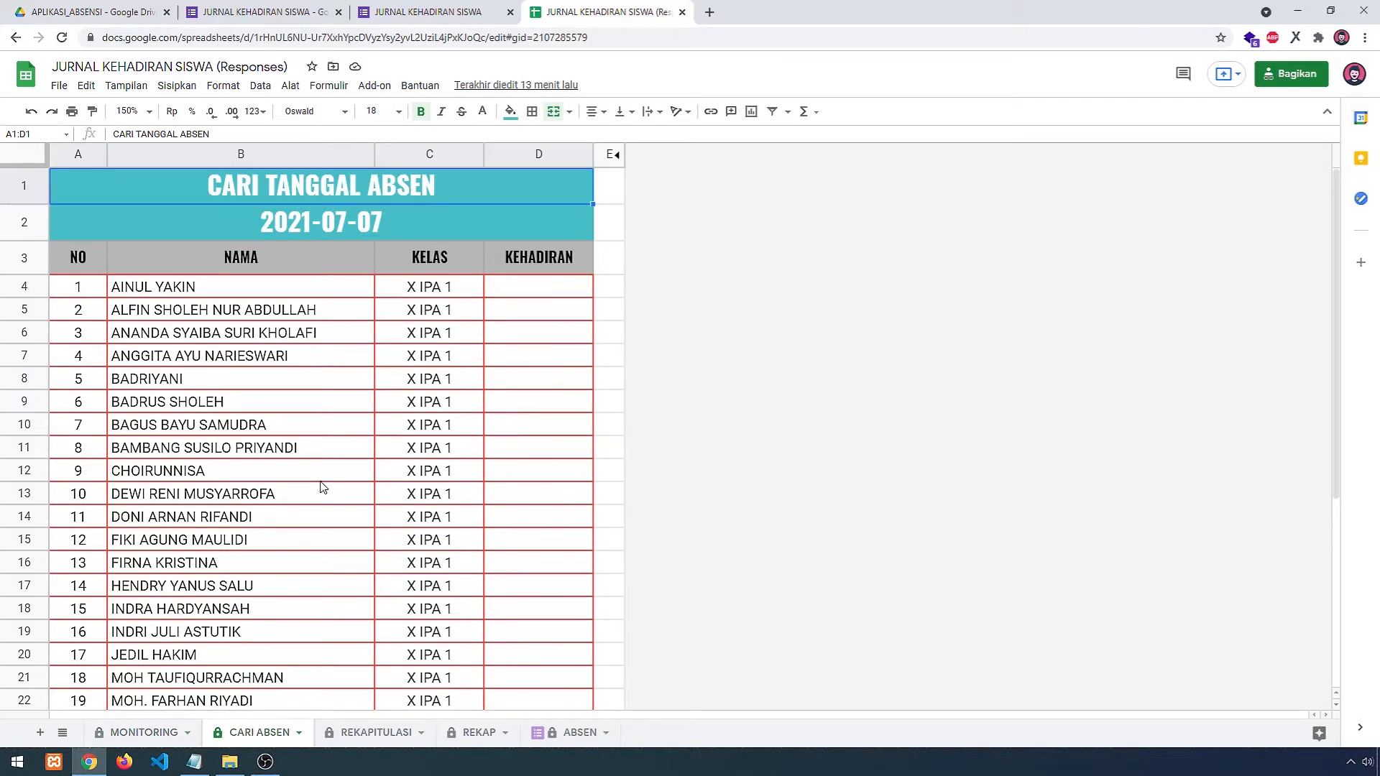
{"action": "double_click", "coordinate": [368, 230]}
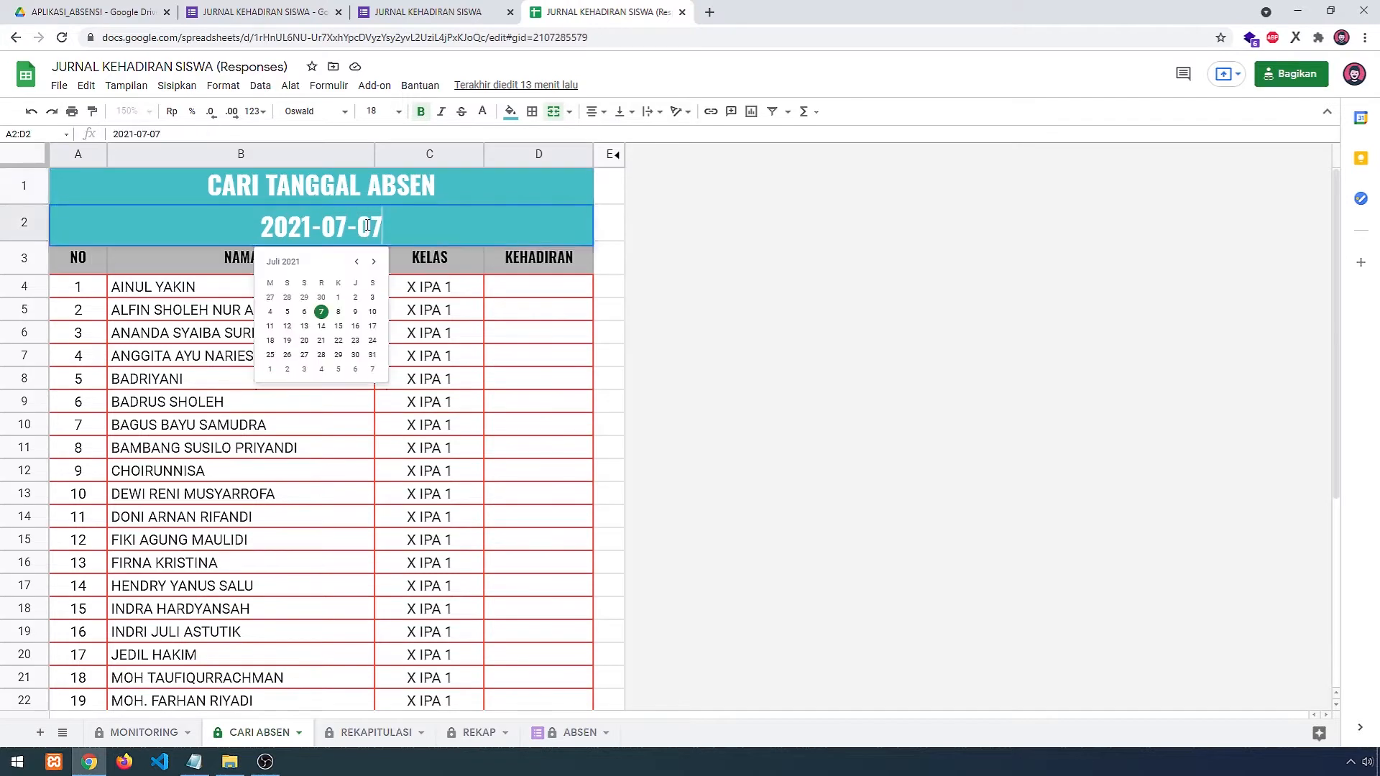
{"action": "left_click", "coordinate": [305, 312]}
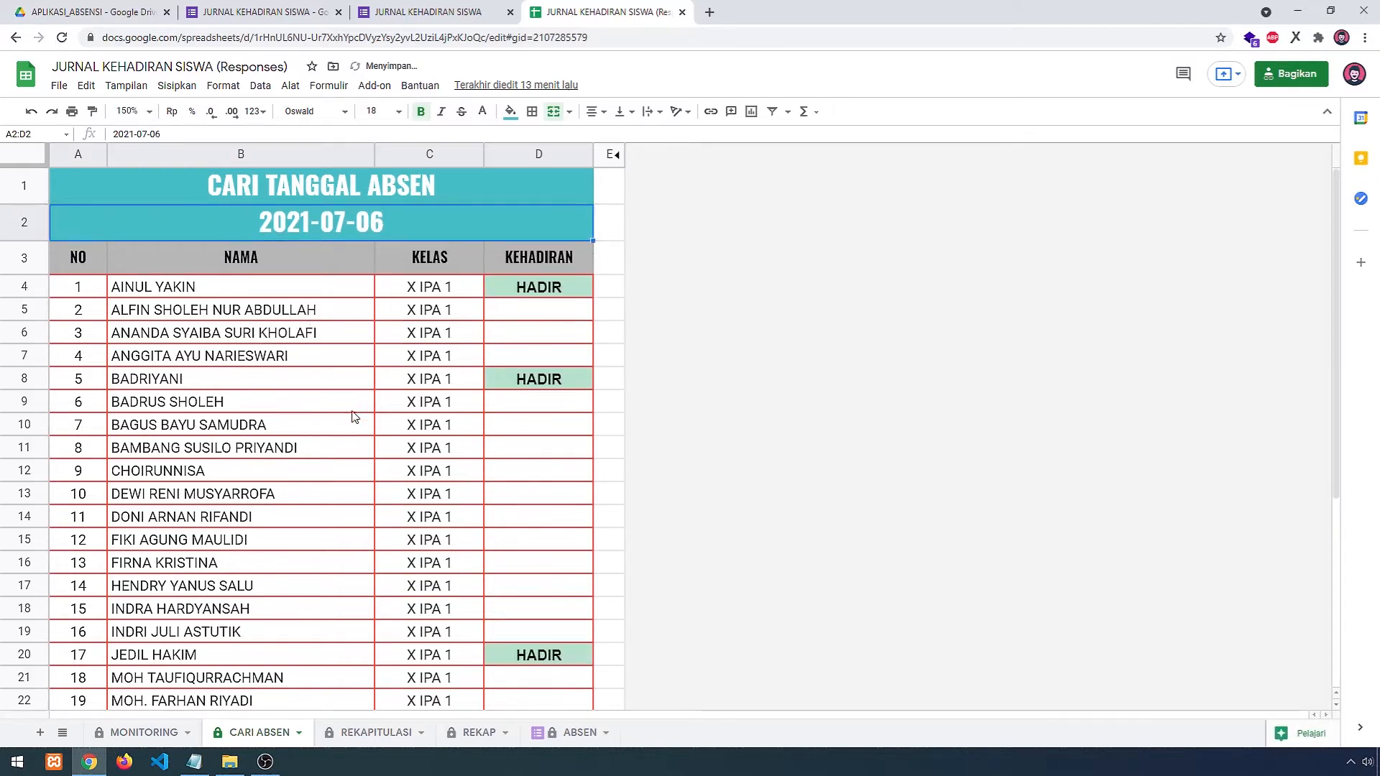
- Check the attendance records for the chosen date in the CARI ABSEN sheet, from the first student to the SISWA ABSEN row
{"action": "scroll", "coordinate": [355, 431], "scroll_direction": "down", "scroll_amount": 3}
{"action": "scroll", "coordinate": [355, 443], "scroll_direction": "down", "scroll_amount": 2}
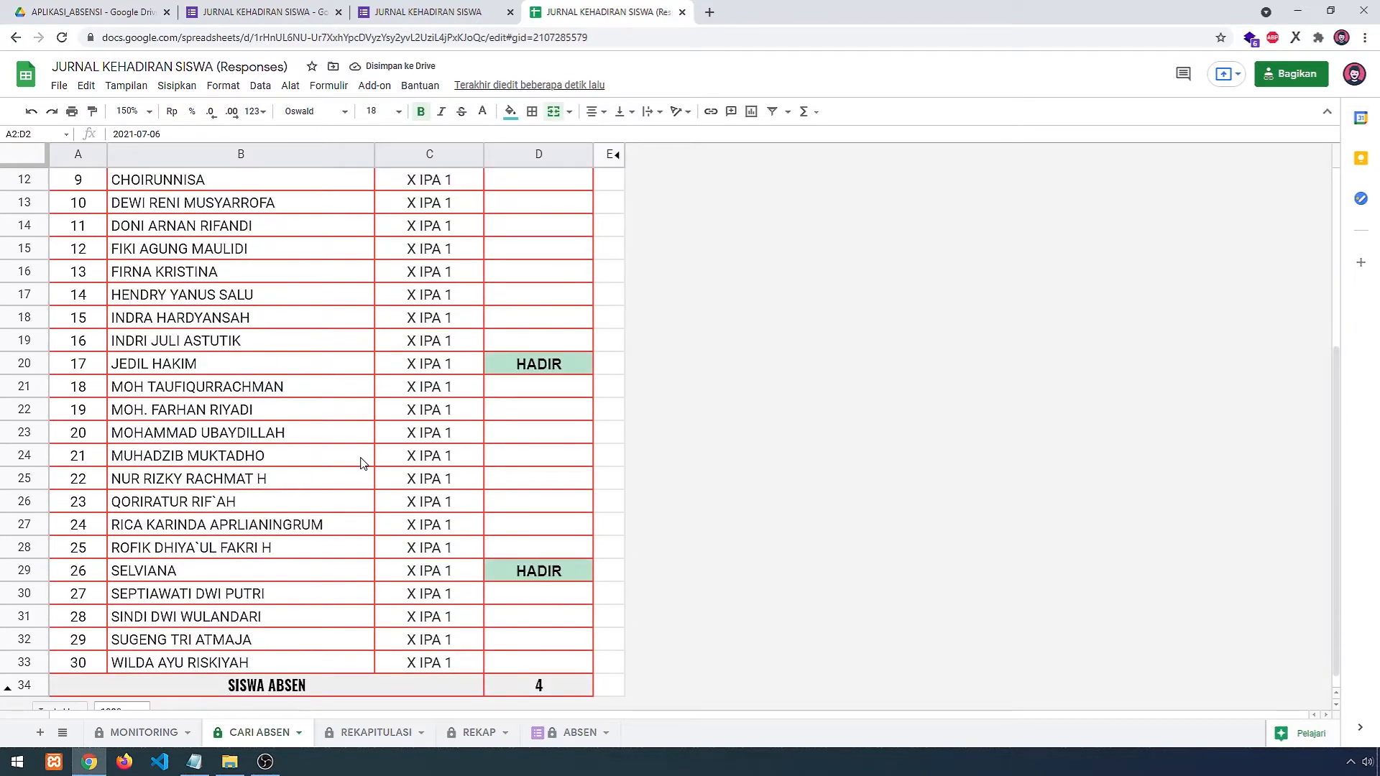
{"action": "scroll", "coordinate": [345, 464], "scroll_direction": "down", "scroll_amount": 1}
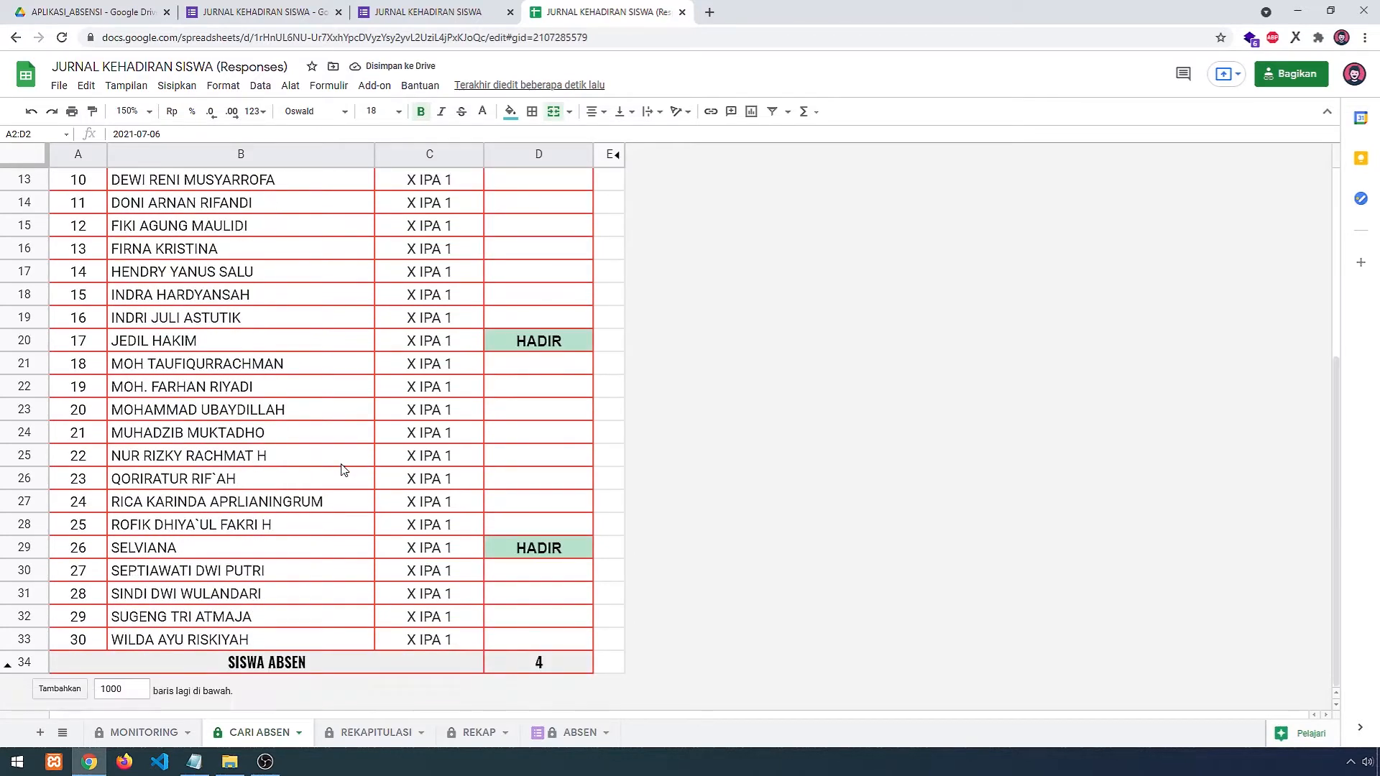
{"action": "scroll", "coordinate": [330, 482], "scroll_direction": "up", "scroll_amount": 2}
{"action": "scroll", "coordinate": [327, 488], "scroll_direction": "up", "scroll_amount": 1}
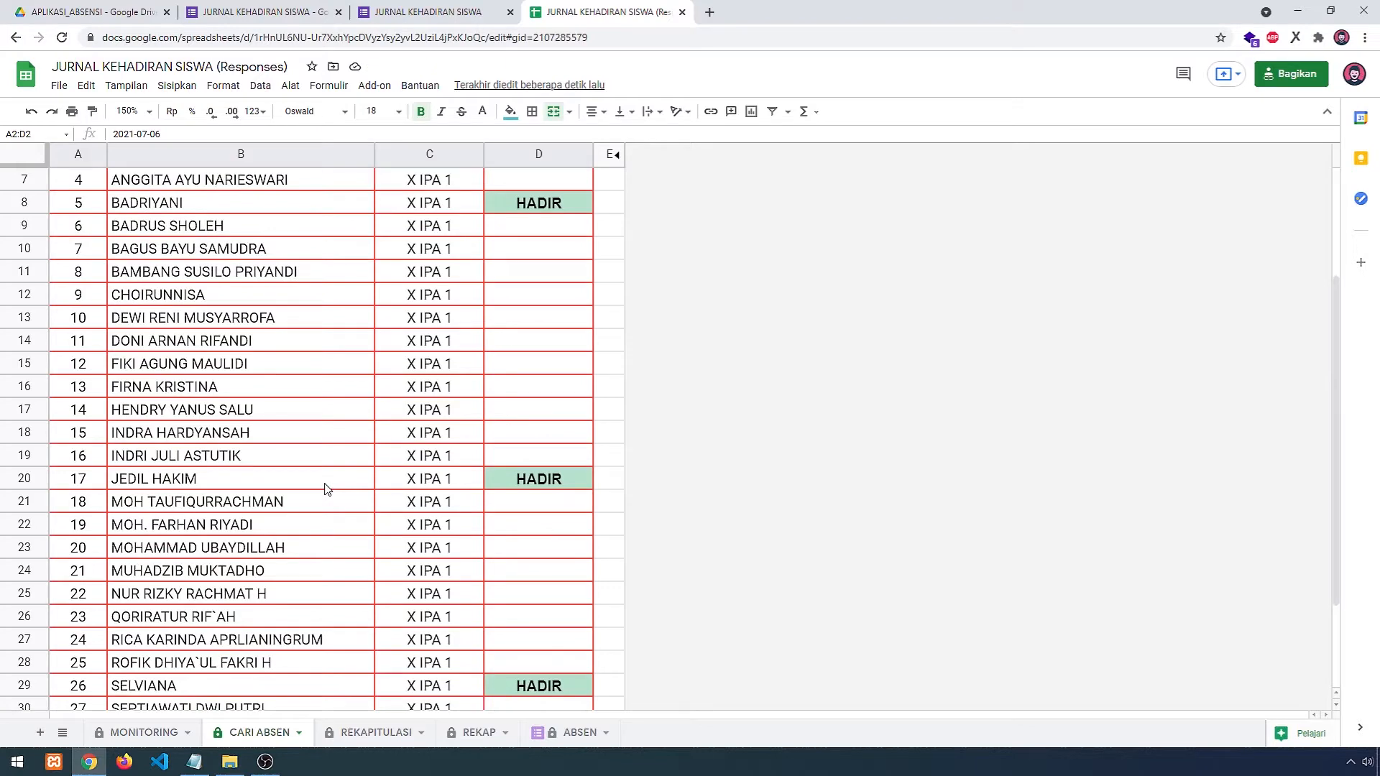
{"action": "scroll", "coordinate": [327, 481], "scroll_direction": "up", "scroll_amount": 1}
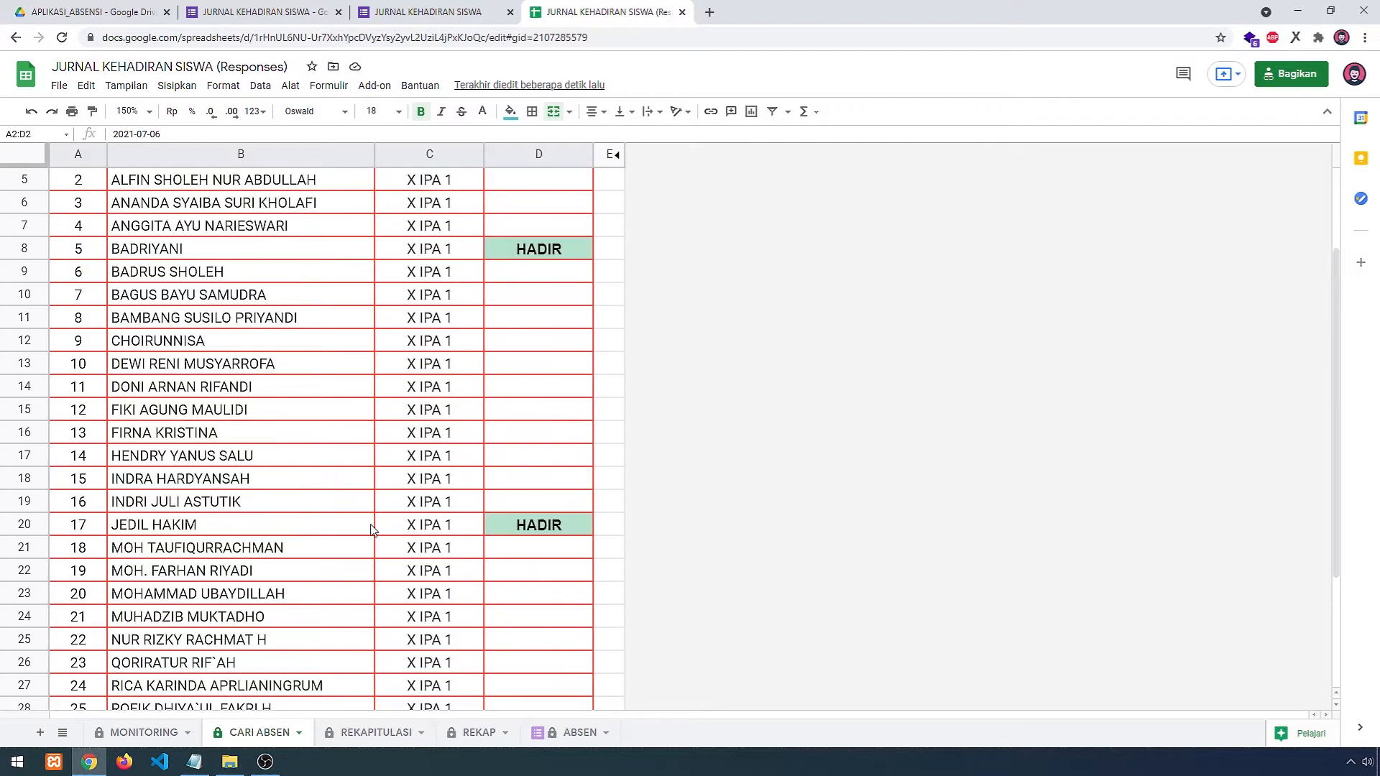
{"action": "scroll", "coordinate": [370, 521], "scroll_direction": "up", "scroll_amount": 2}
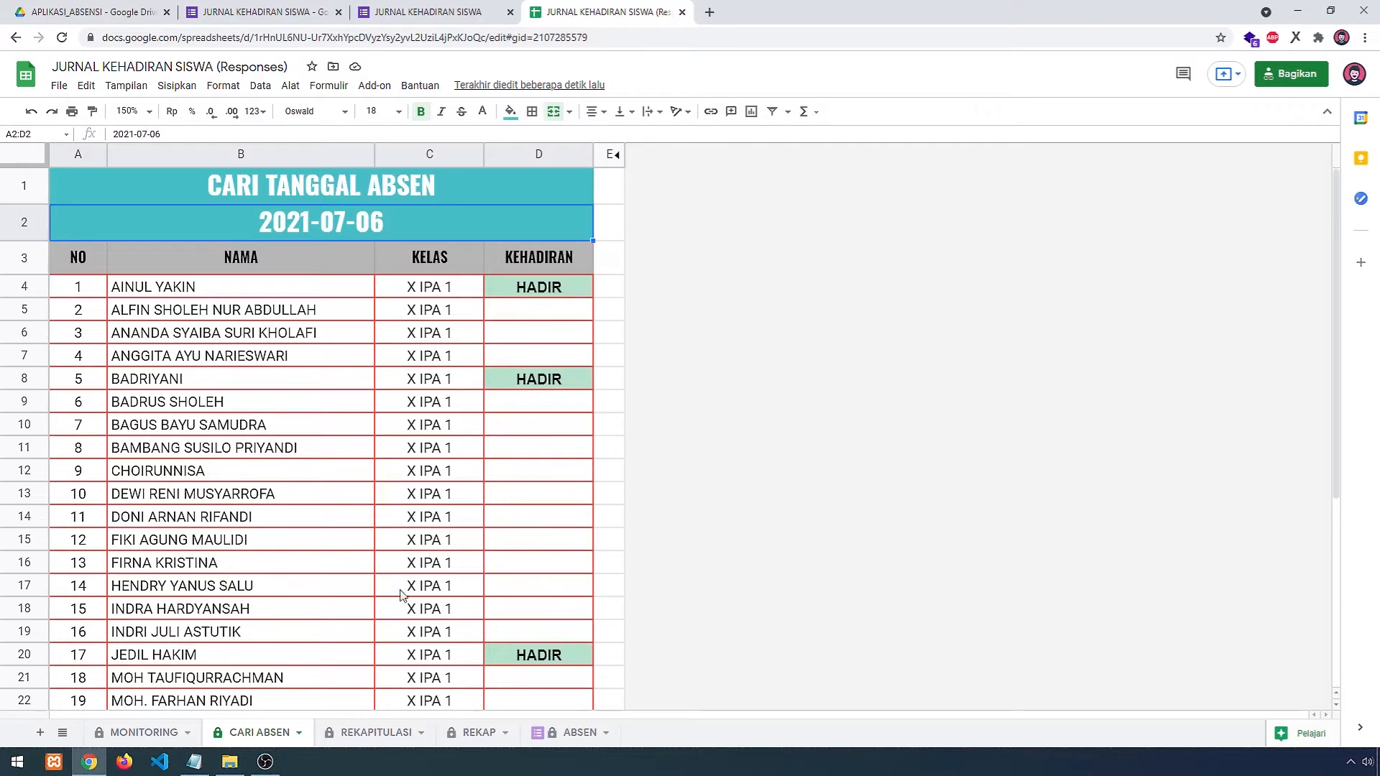
- Examine the weekly and monthly attendance recap in the REKAPITULASI sheet, including cell D3 and the TOTAL PERMINGGU/BULAN row
{"action": "left_click", "coordinate": [369, 736]}
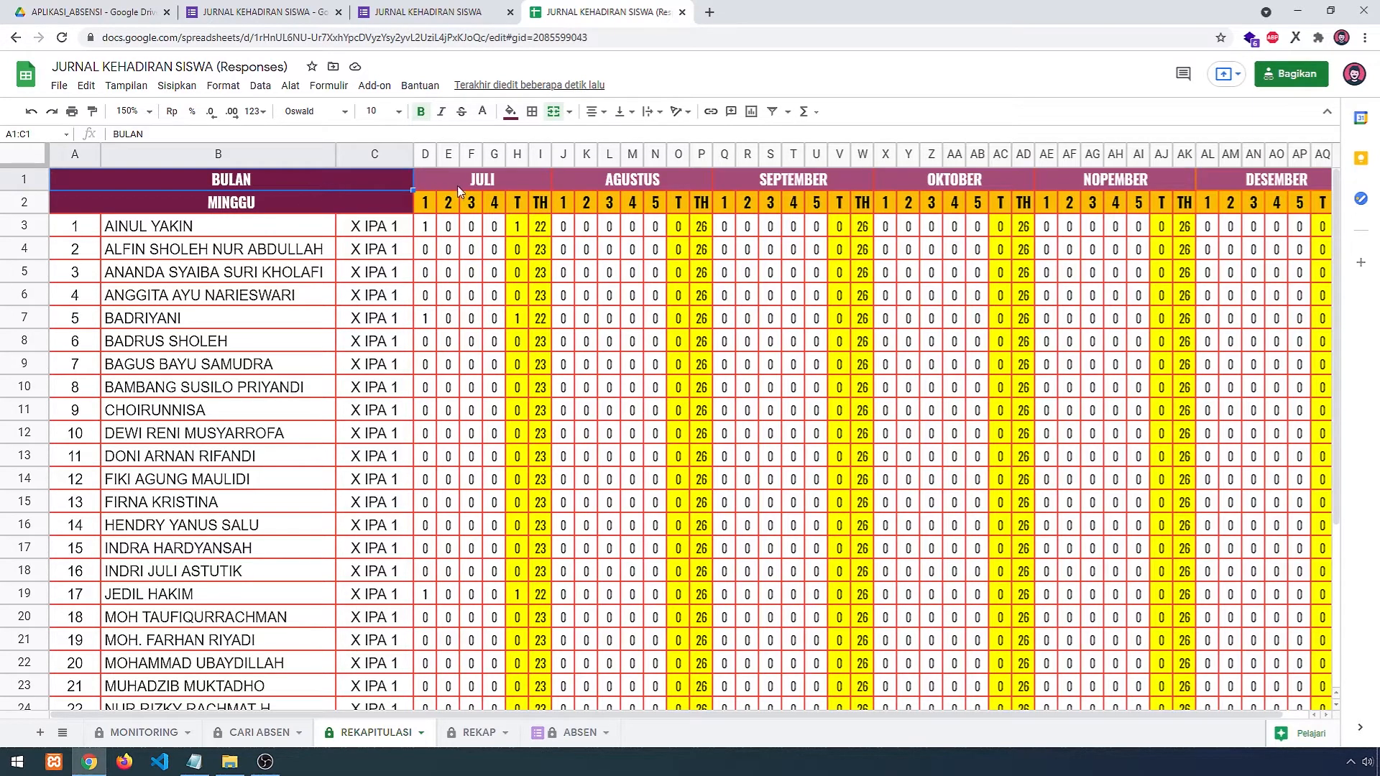
{"action": "left_click", "coordinate": [284, 202]}
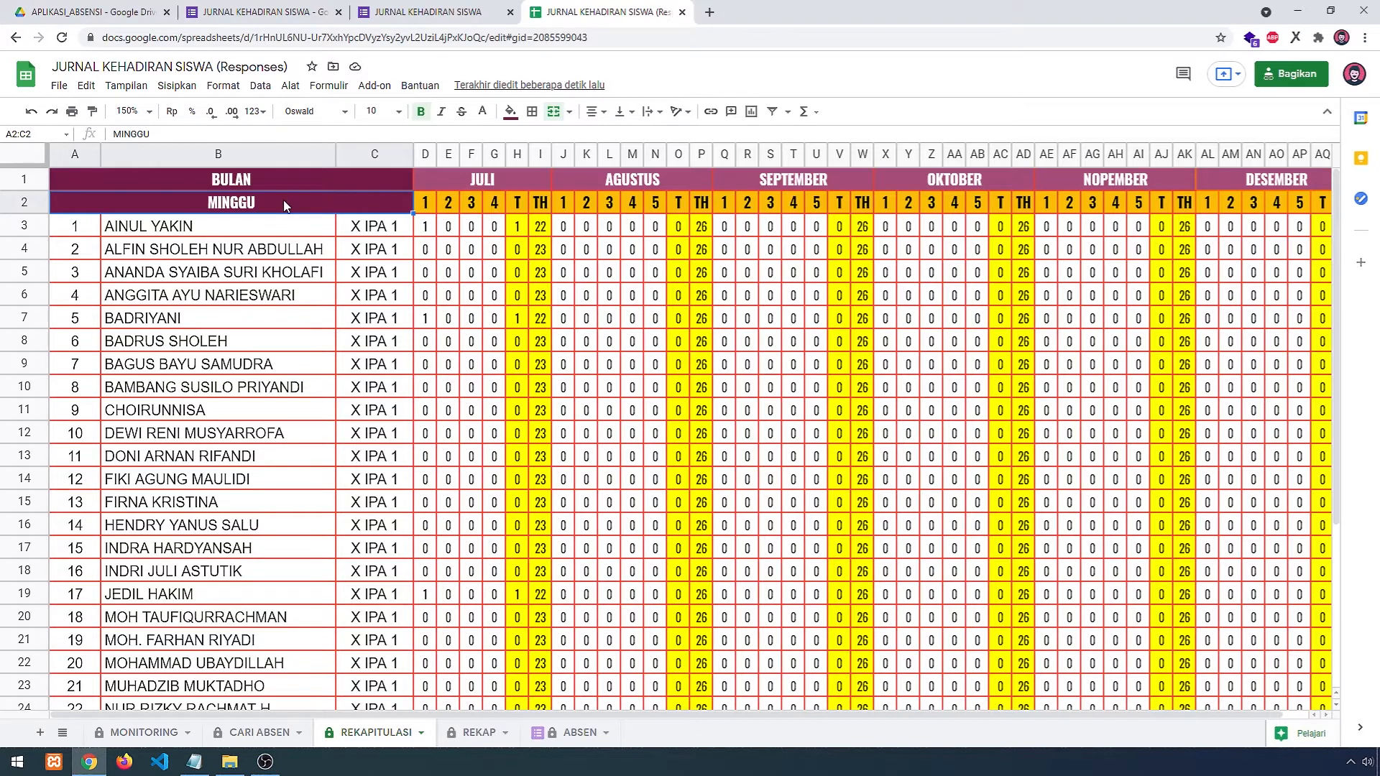
{"action": "scroll", "coordinate": [470, 395], "scroll_direction": "down", "scroll_amount": 4}
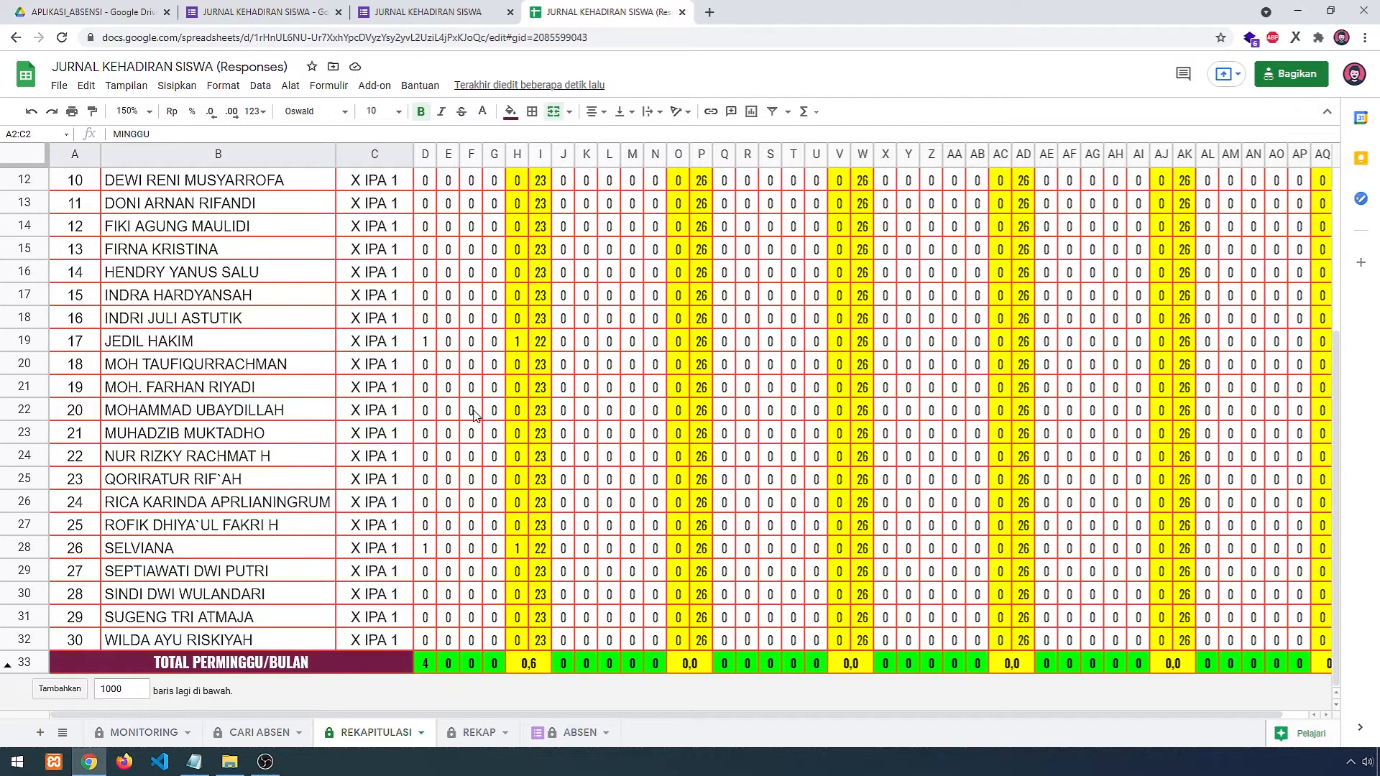
{"action": "scroll", "coordinate": [472, 409], "scroll_direction": "up", "scroll_amount": 4}
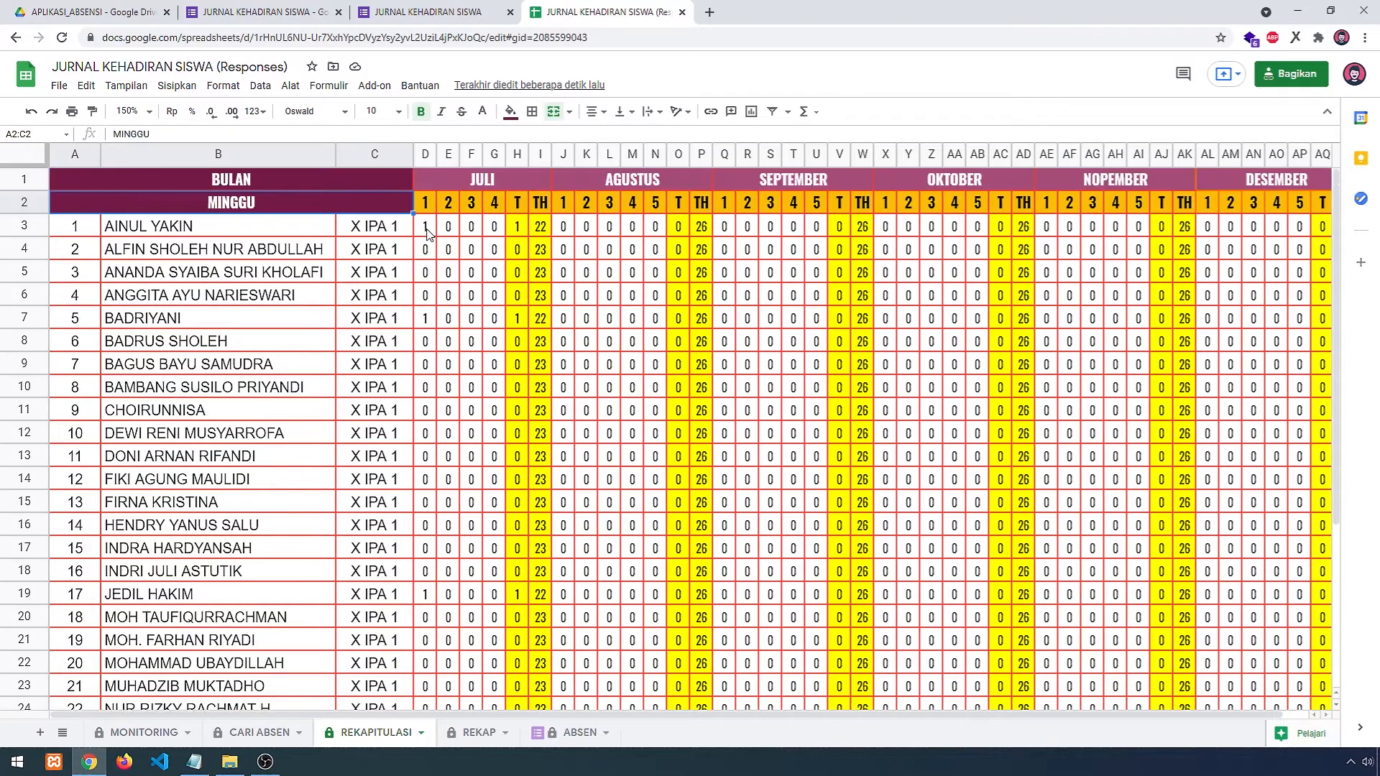
{"action": "left_click", "coordinate": [428, 232]}
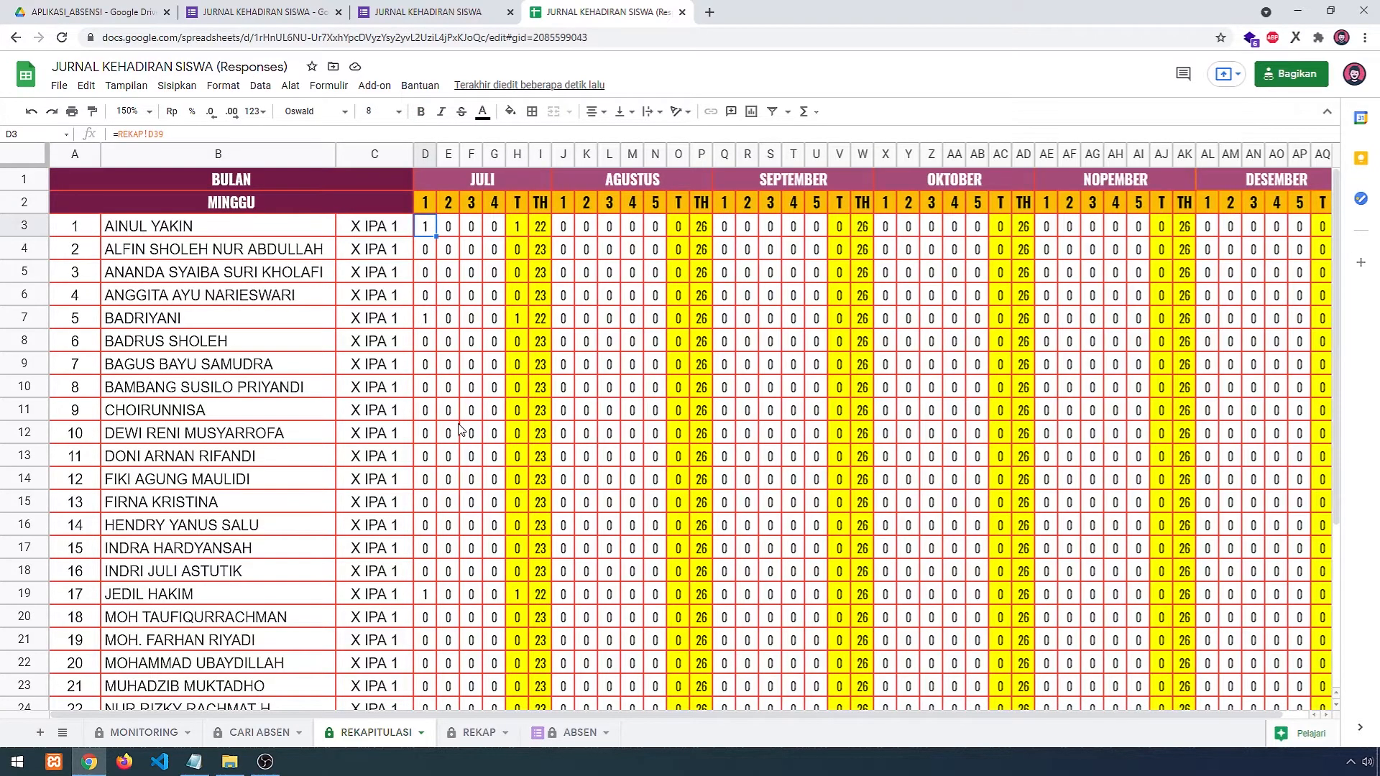
{"action": "scroll", "coordinate": [466, 438], "scroll_direction": "down", "scroll_amount": 1}
{"action": "scroll", "coordinate": [471, 452], "scroll_direction": "up", "scroll_amount": 1}
{"action": "scroll", "coordinate": [521, 334], "scroll_direction": "down", "scroll_amount": 2}
{"action": "scroll", "coordinate": [514, 350], "scroll_direction": "down", "scroll_amount": 1}
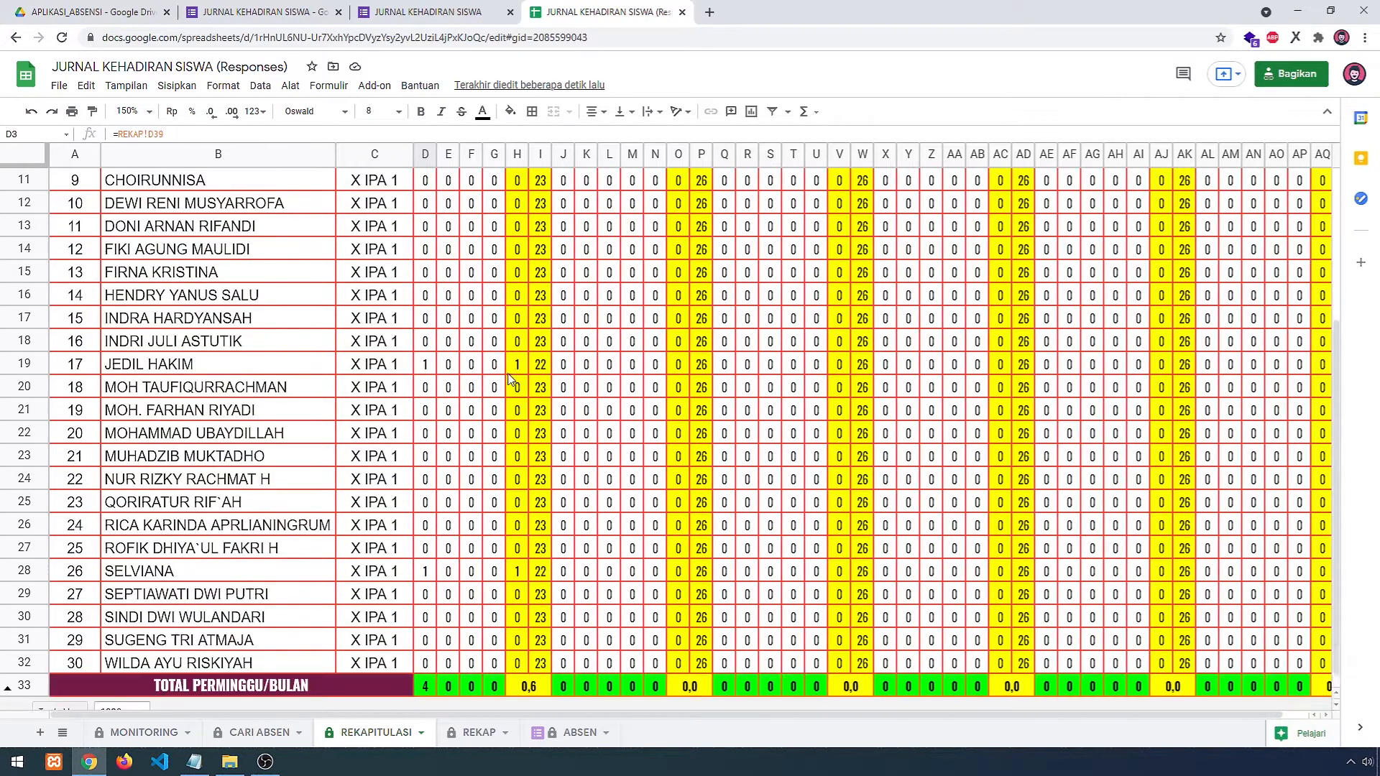
- Review the JULI weekly counts and the T and TH columns in the REKAPITULASI sheet, including the TOTAL PERMINGGU/BULAN row
{"action": "scroll", "coordinate": [511, 367], "scroll_direction": "up", "scroll_amount": 4}
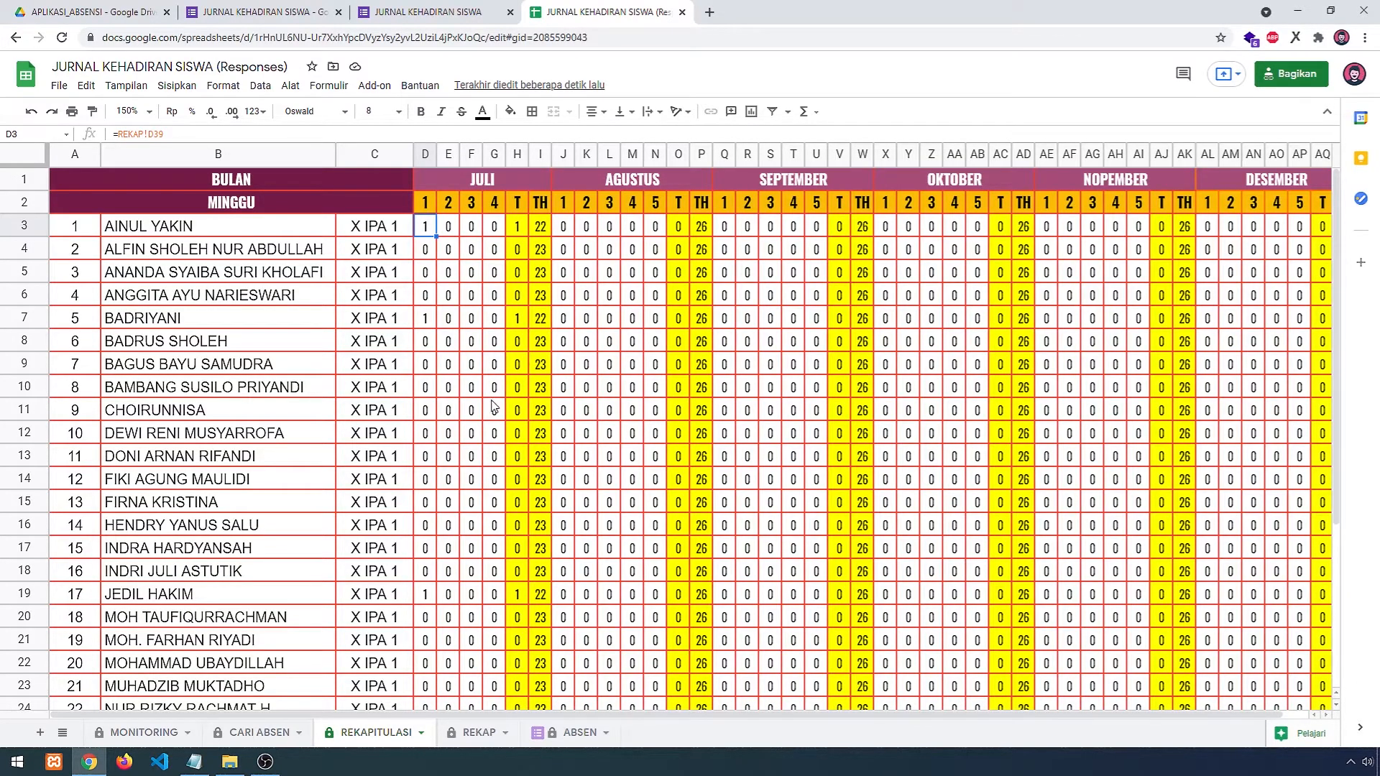
{"action": "scroll", "coordinate": [492, 409], "scroll_direction": "down", "scroll_amount": 2}
{"action": "scroll", "coordinate": [491, 415], "scroll_direction": "up", "scroll_amount": 2}
{"action": "left_click", "coordinate": [475, 319]}
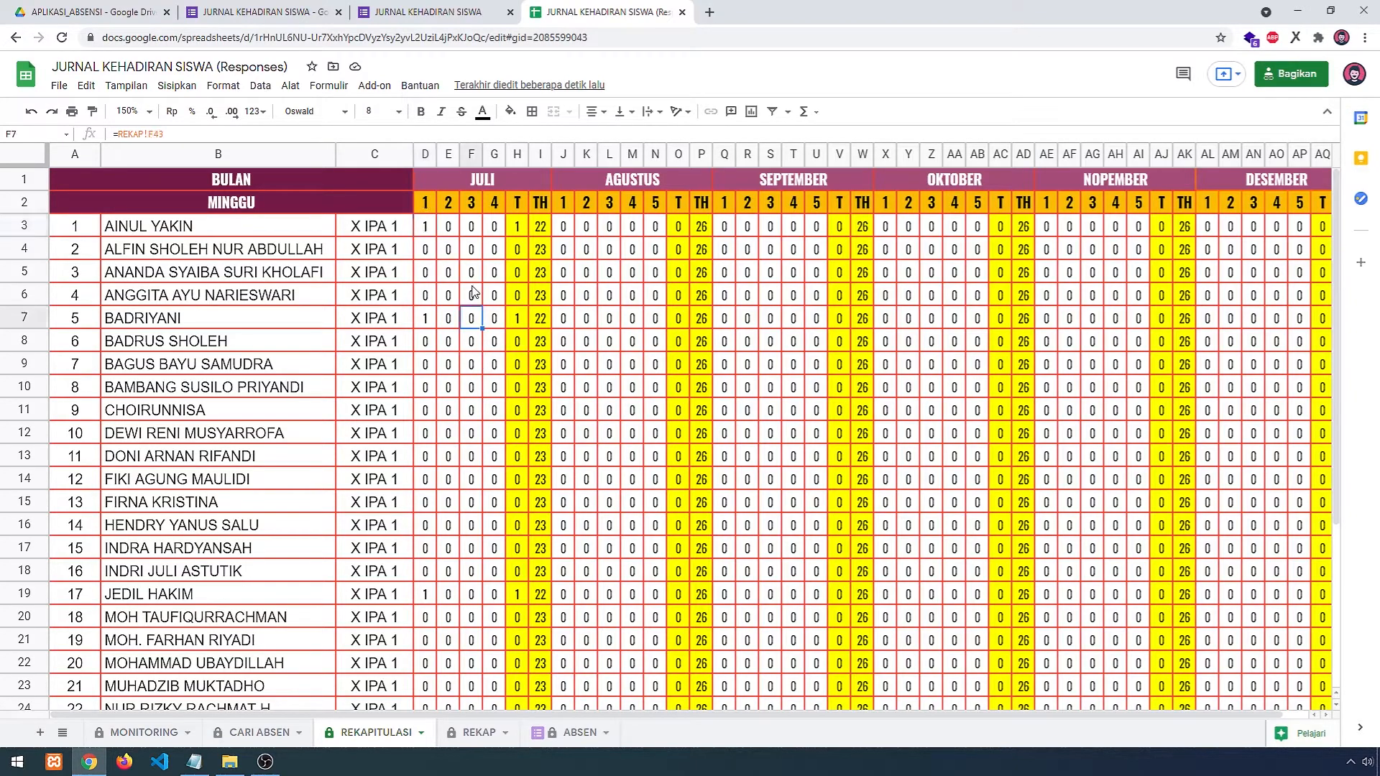
{"action": "scroll", "coordinate": [447, 430], "scroll_direction": "down", "scroll_amount": 4}
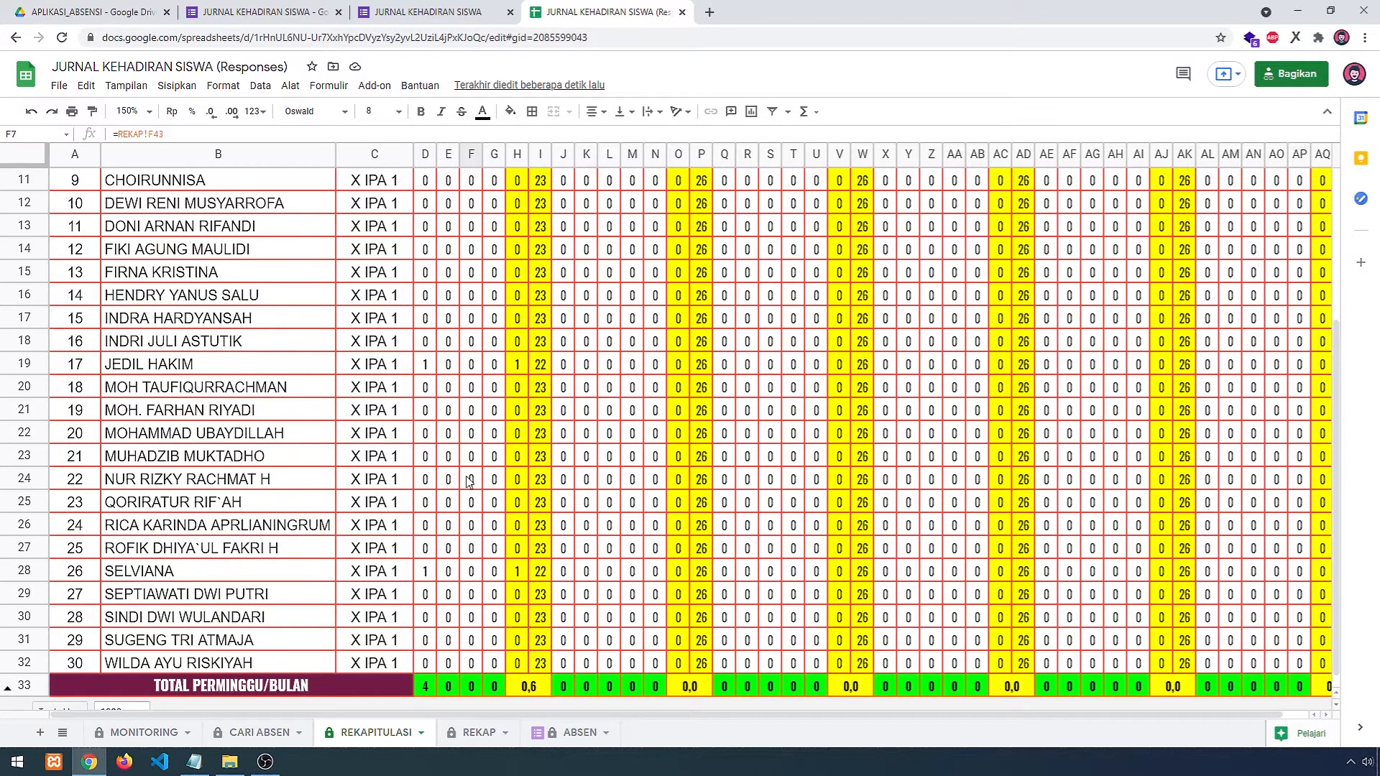
{"action": "scroll", "coordinate": [473, 492], "scroll_direction": "down", "scroll_amount": 1}
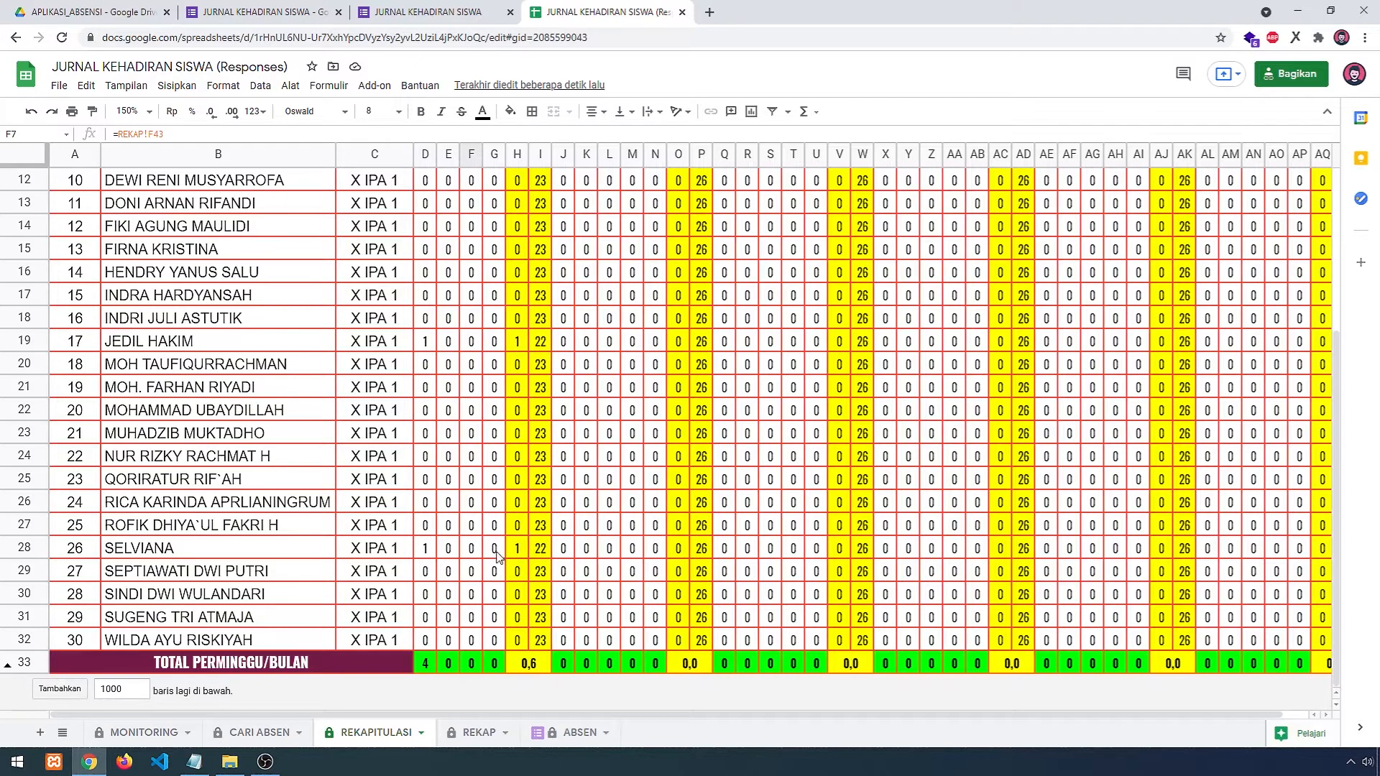
{"action": "scroll", "coordinate": [494, 554], "scroll_direction": "up", "scroll_amount": 5}
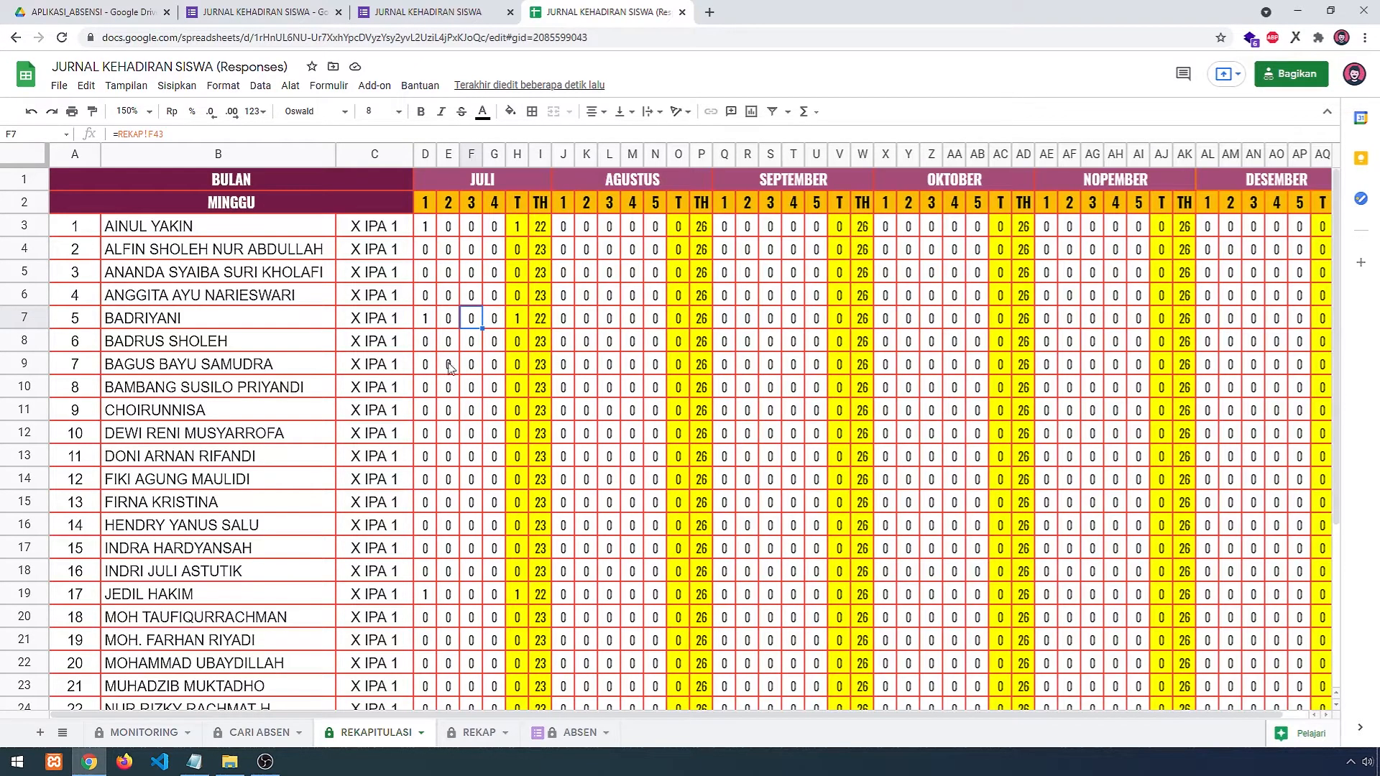
{"action": "left_click", "coordinate": [431, 231]}
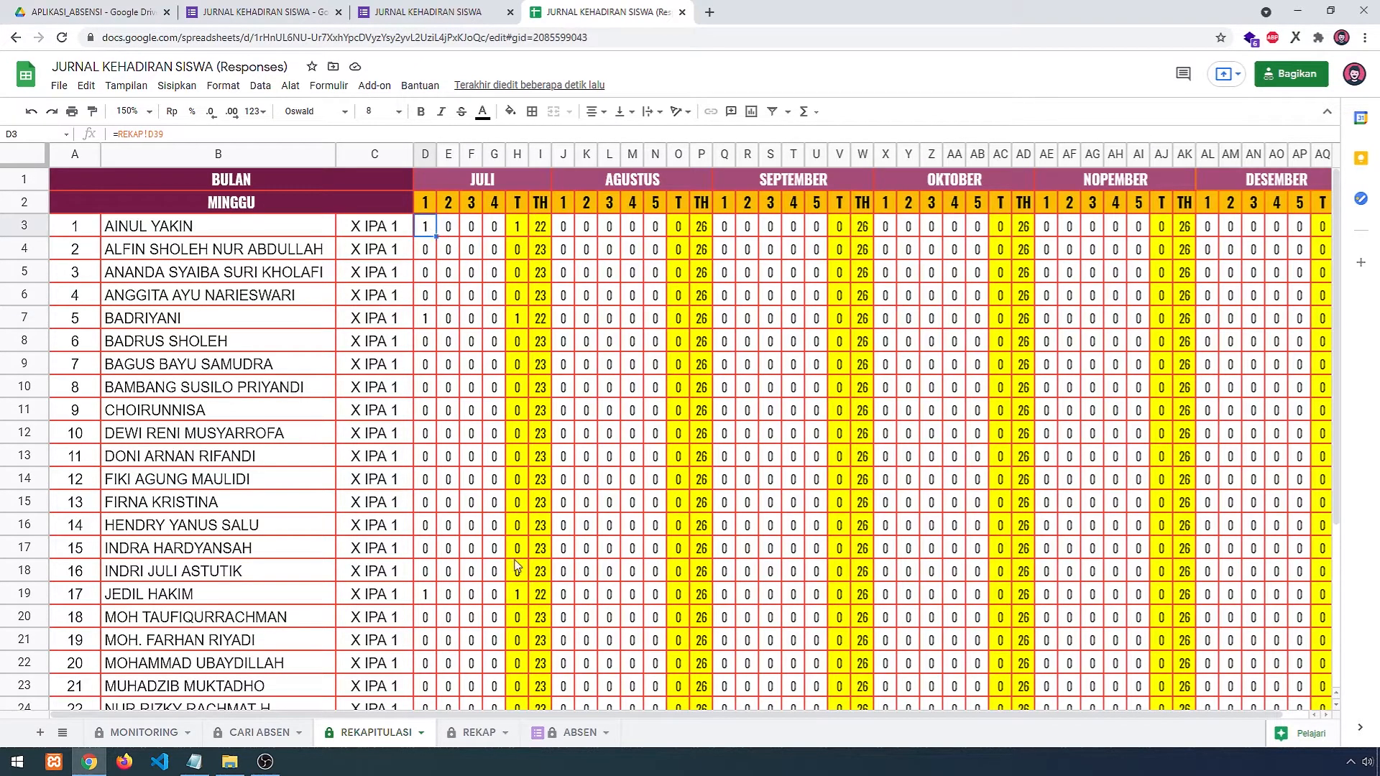
- Examine the daily attendance grid in the REKAP sheet, covering the date columns and all student rows
{"action": "left_click", "coordinate": [473, 735]}
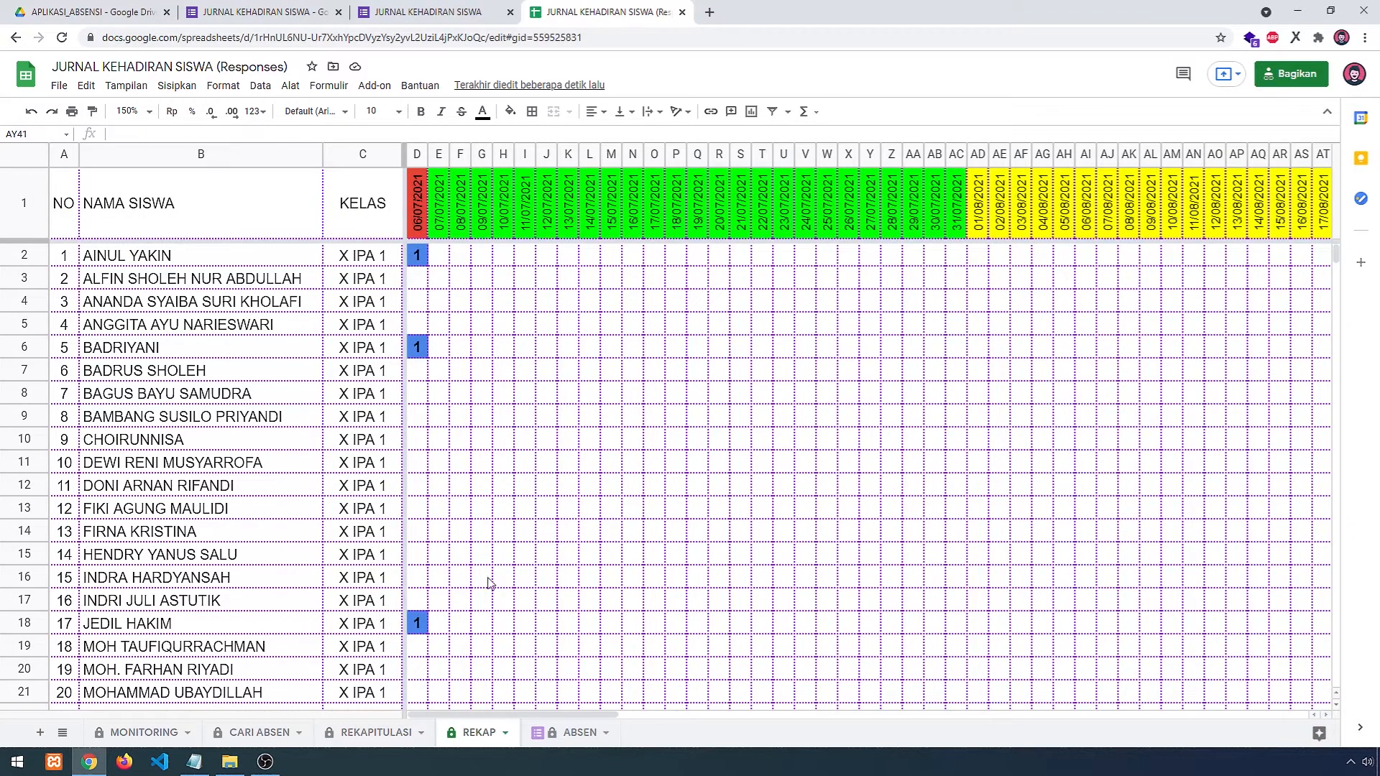
{"action": "scroll", "coordinate": [496, 531], "scroll_direction": "down", "scroll_amount": 7}
{"action": "scroll", "coordinate": [536, 508], "scroll_direction": "up", "scroll_amount": 3}
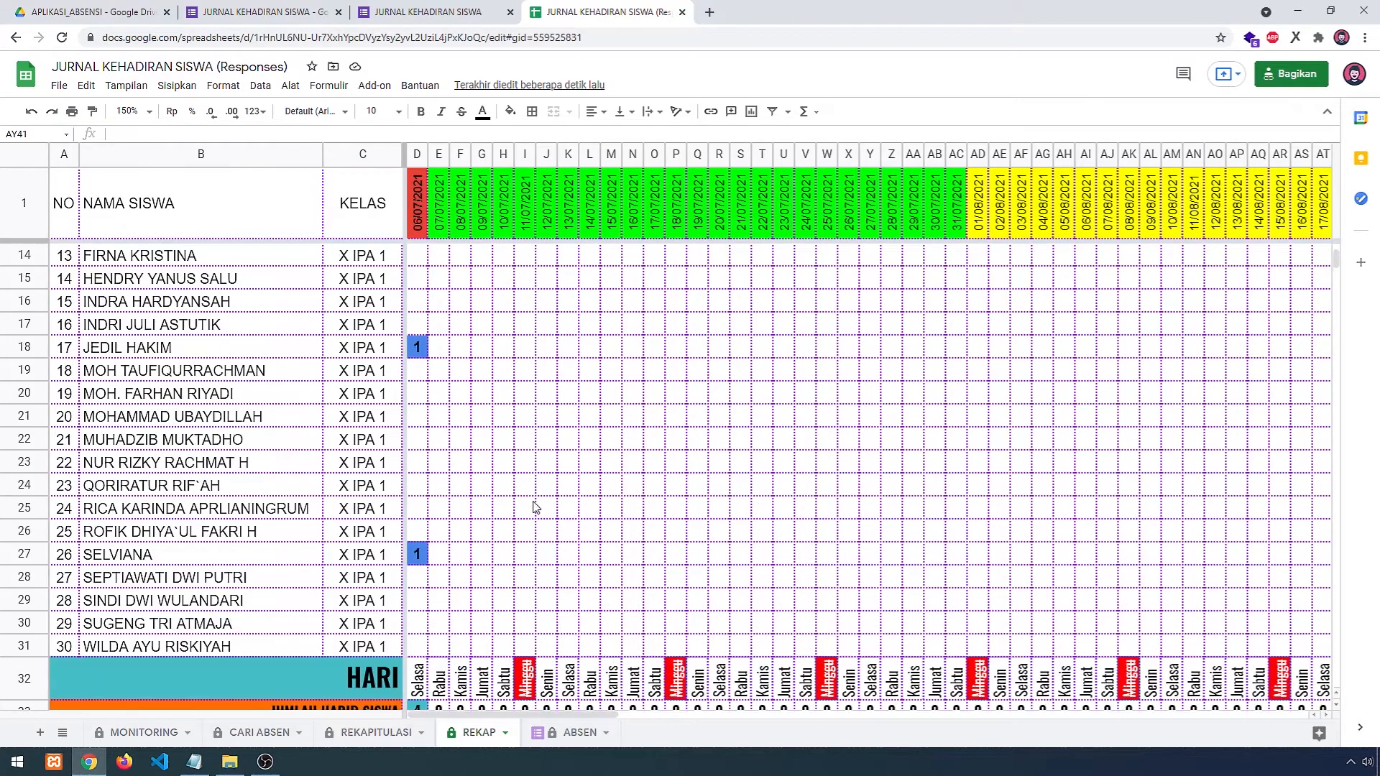
{"action": "scroll", "coordinate": [533, 505], "scroll_direction": "up", "scroll_amount": 4}
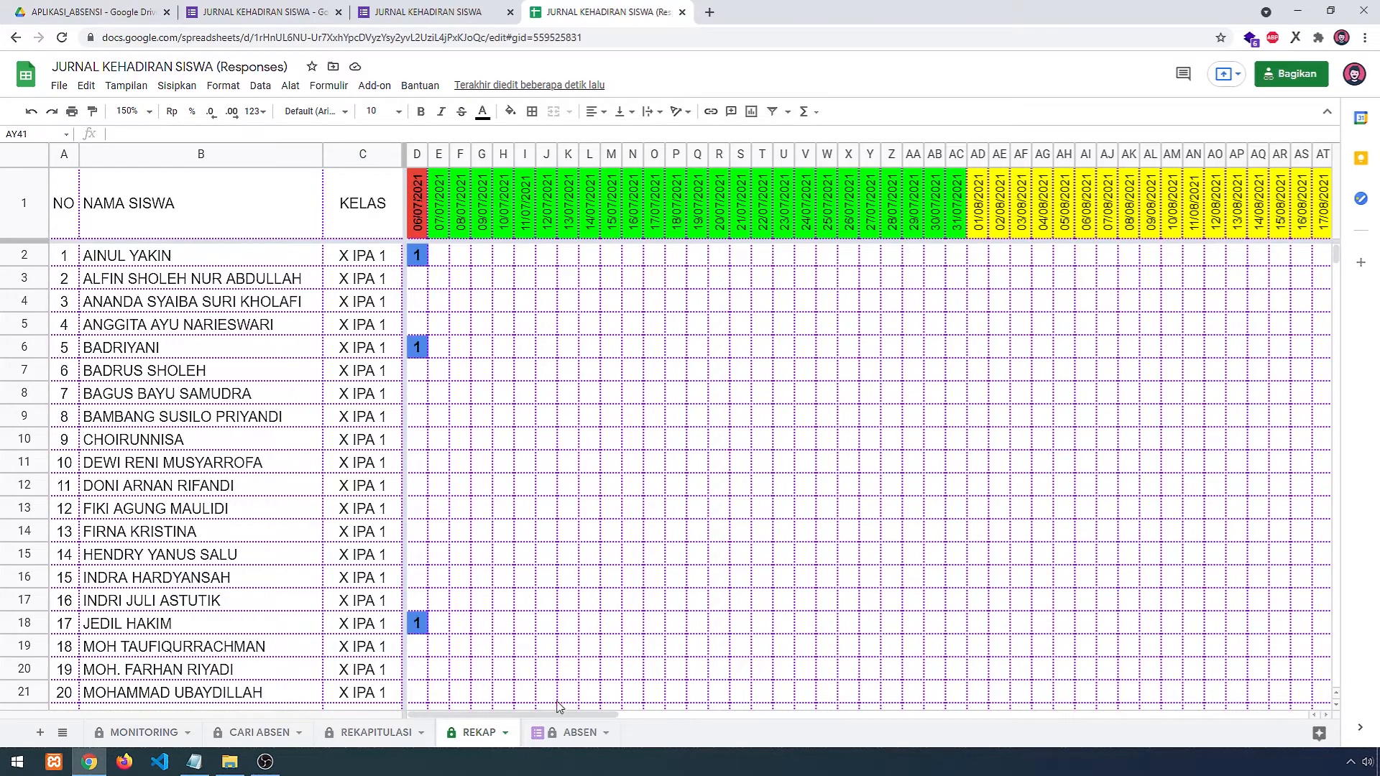
{"action": "left_click_drag", "start_coordinate": [541, 714], "coordinate": [600, 702]}
{"action": "left_click_drag", "start_coordinate": [559, 714], "coordinate": [482, 713]}
{"action": "scroll", "coordinate": [480, 560], "scroll_direction": "down", "scroll_amount": 10}
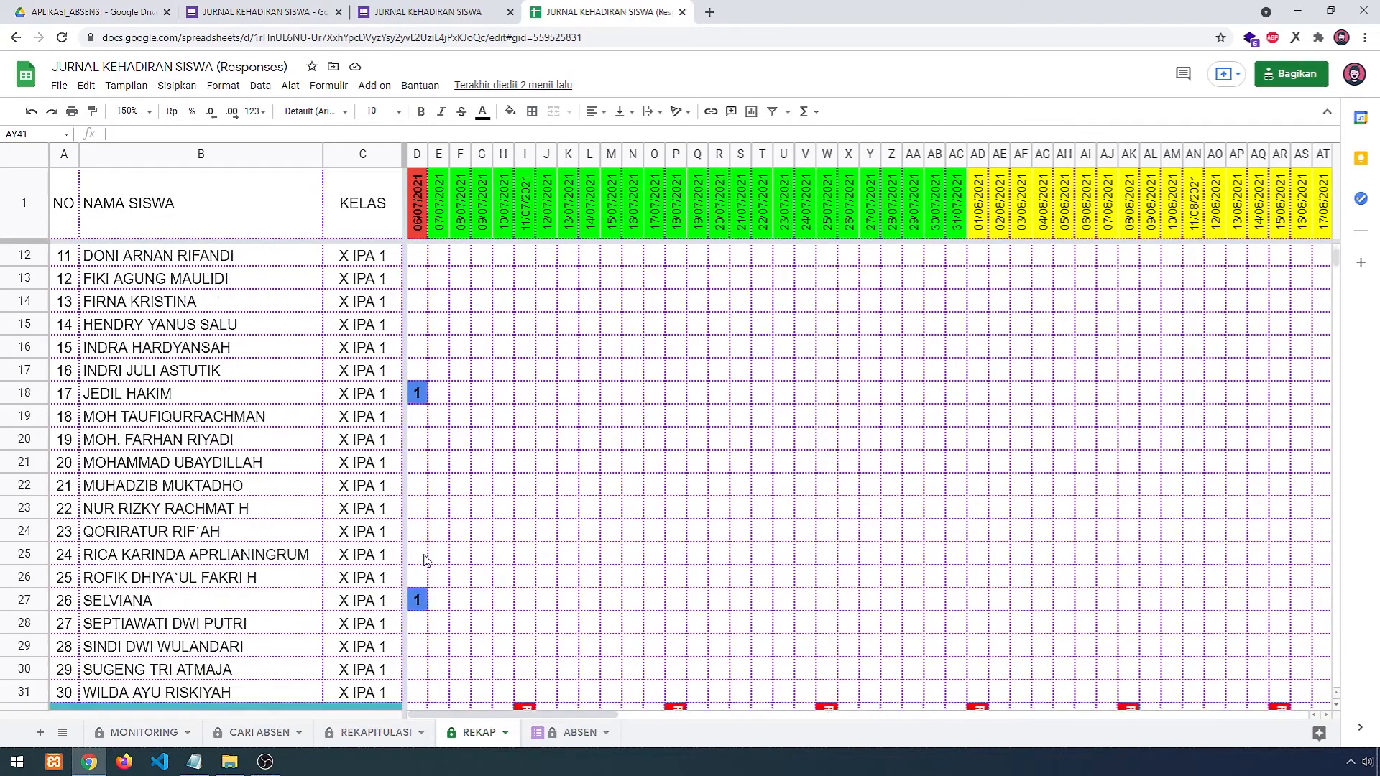
{"action": "scroll", "coordinate": [480, 550], "scroll_direction": "down", "scroll_amount": 4}
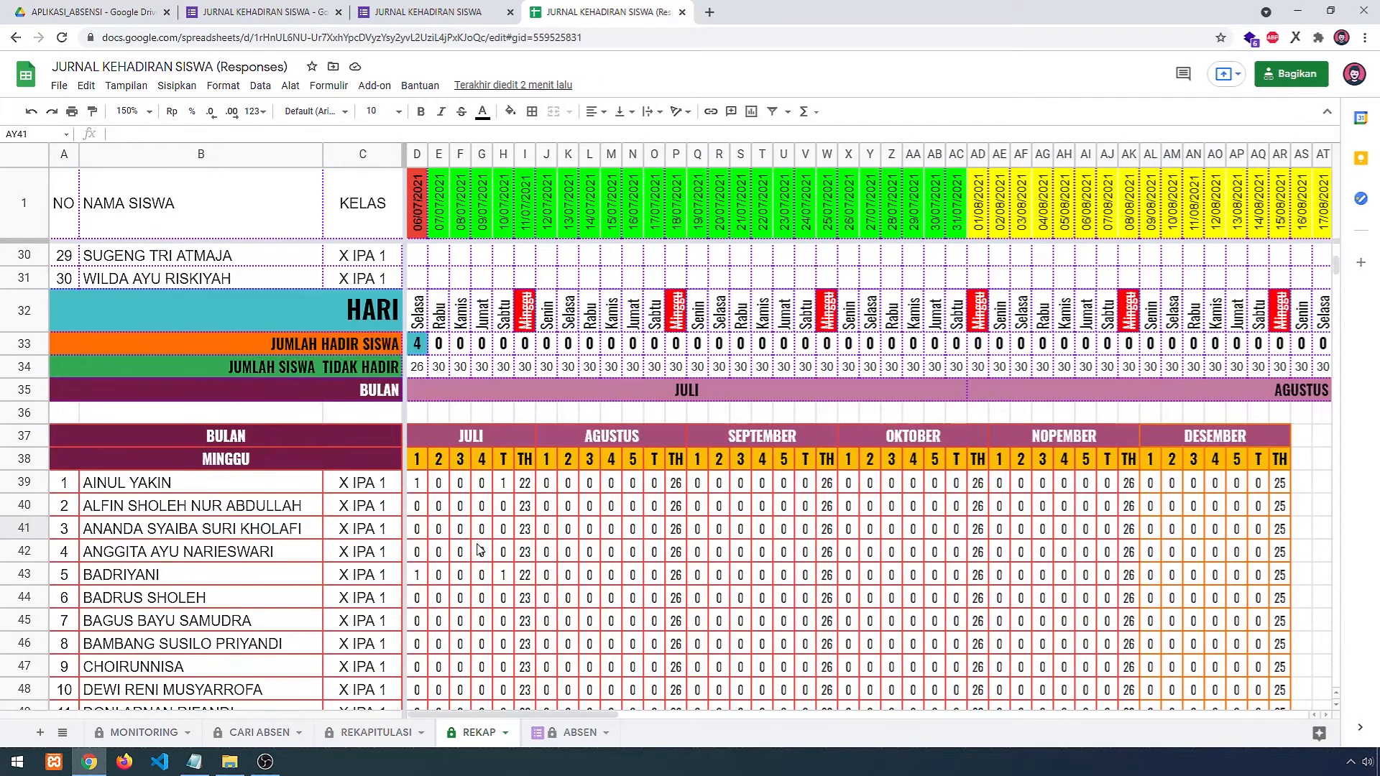
{"action": "scroll", "coordinate": [478, 546], "scroll_direction": "up", "scroll_amount": 8}
{"action": "scroll", "coordinate": [460, 467], "scroll_direction": "up", "scroll_amount": 3}
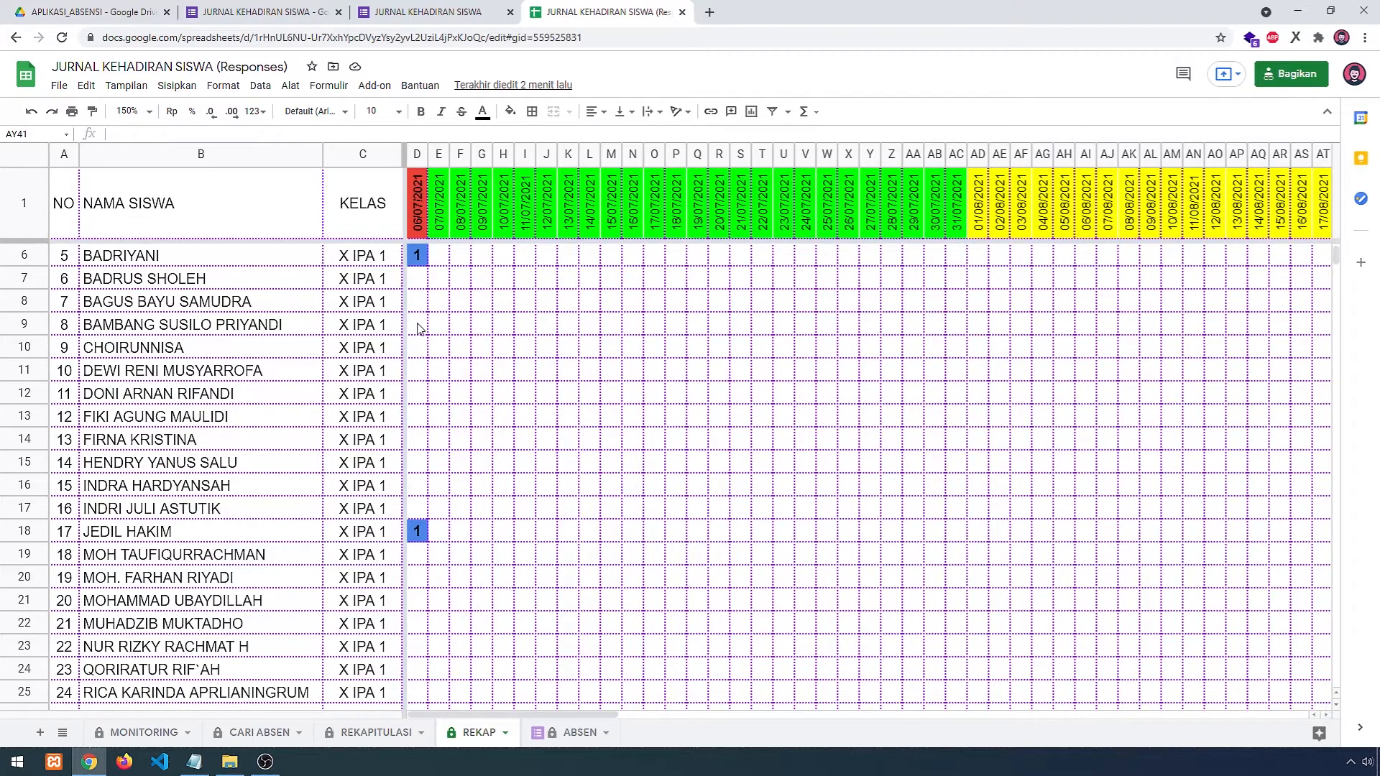
{"action": "scroll", "coordinate": [424, 337], "scroll_direction": "up", "scroll_amount": 1}
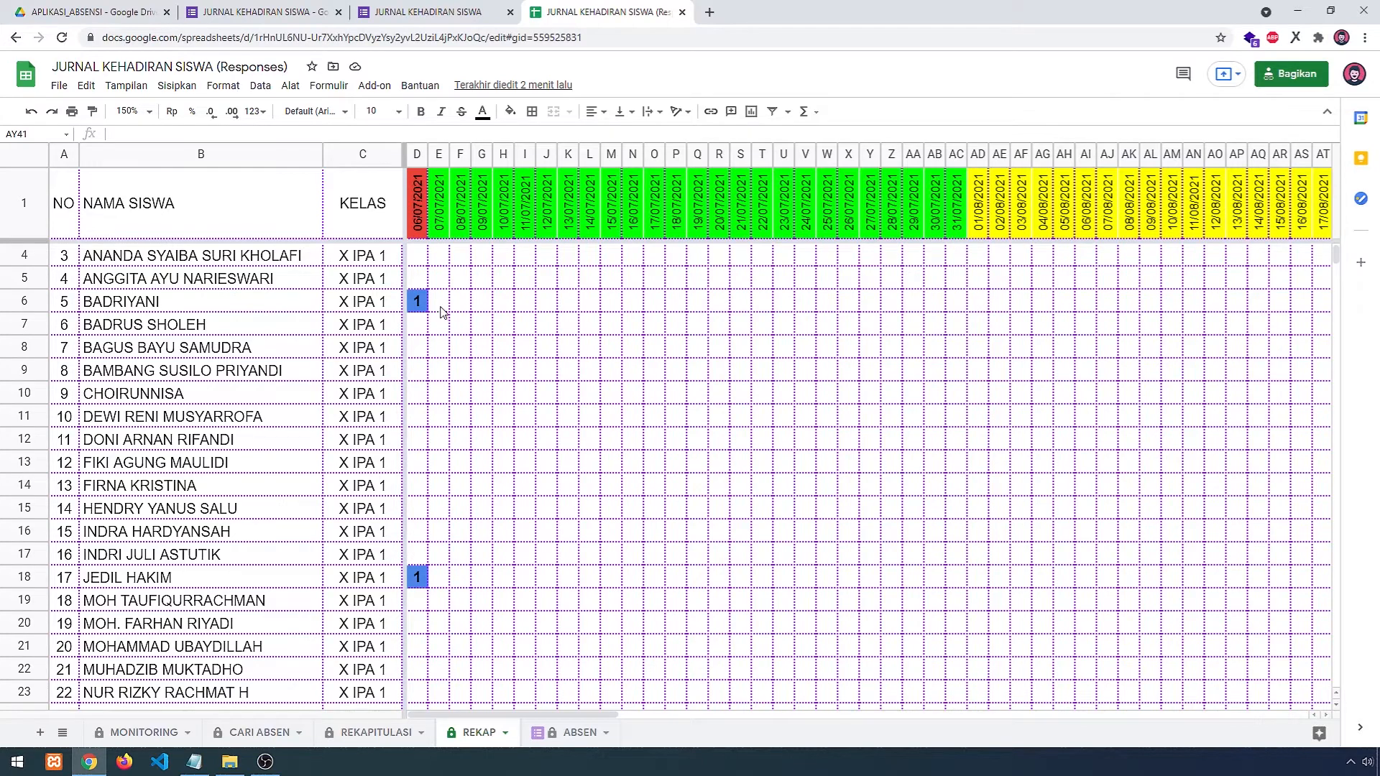
- Inspect the REKAP sheet's day and attendance total rows and its weekly recap table, comparing that table with the REKAPITULASI sheet
{"action": "scroll", "coordinate": [538, 409], "scroll_direction": "down", "scroll_amount": 4}
{"action": "scroll", "coordinate": [540, 431], "scroll_direction": "down", "scroll_amount": 1}
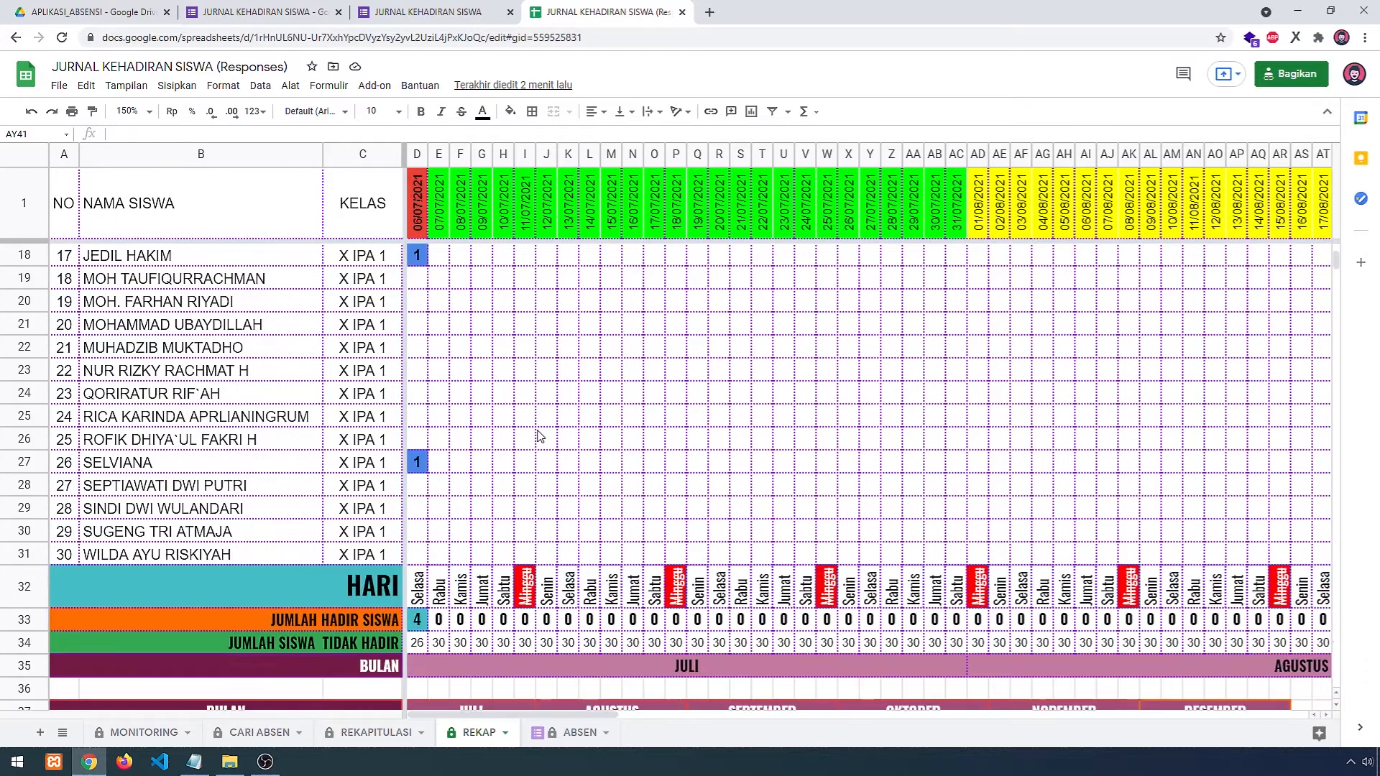
{"action": "scroll", "coordinate": [539, 435], "scroll_direction": "down", "scroll_amount": 2}
{"action": "scroll", "coordinate": [560, 407], "scroll_direction": "up", "scroll_amount": 2}
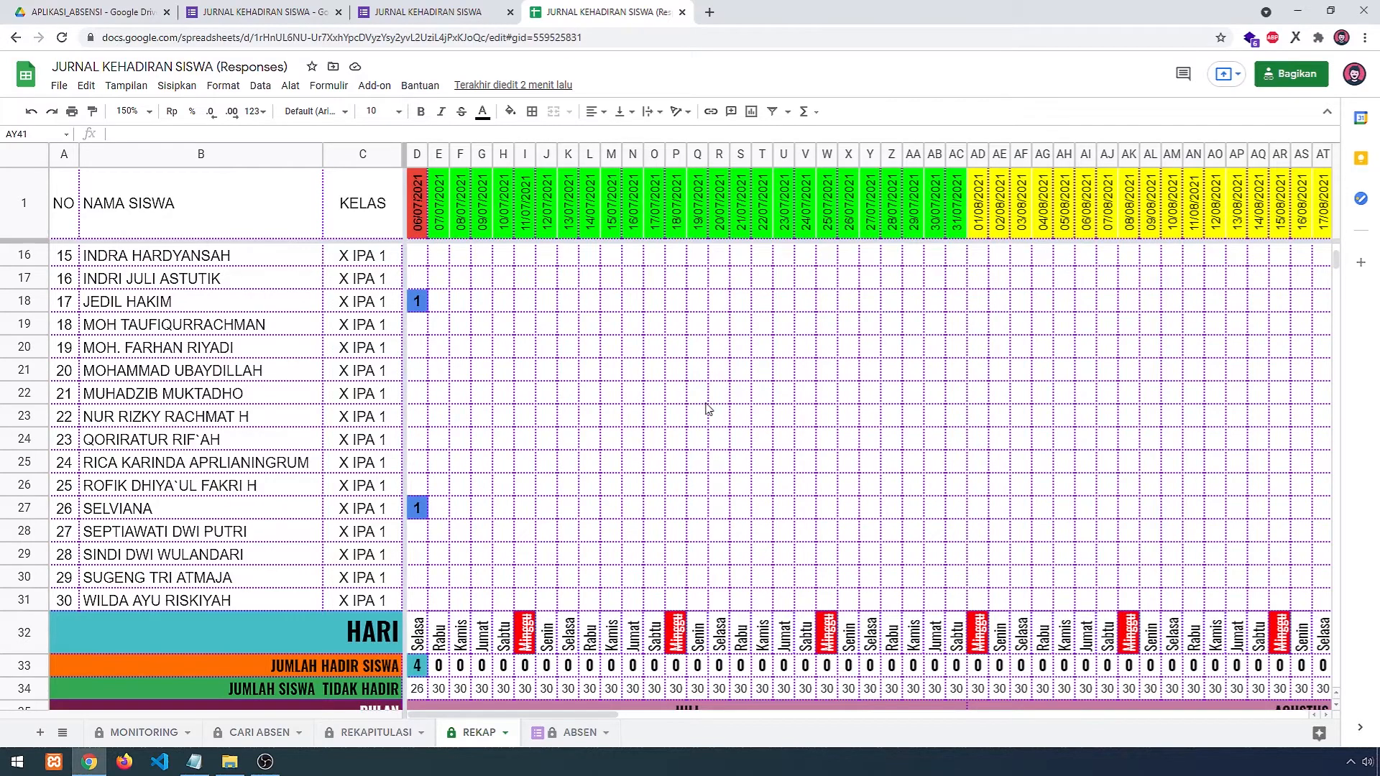
{"action": "scroll", "coordinate": [681, 444], "scroll_direction": "down", "scroll_amount": 3}
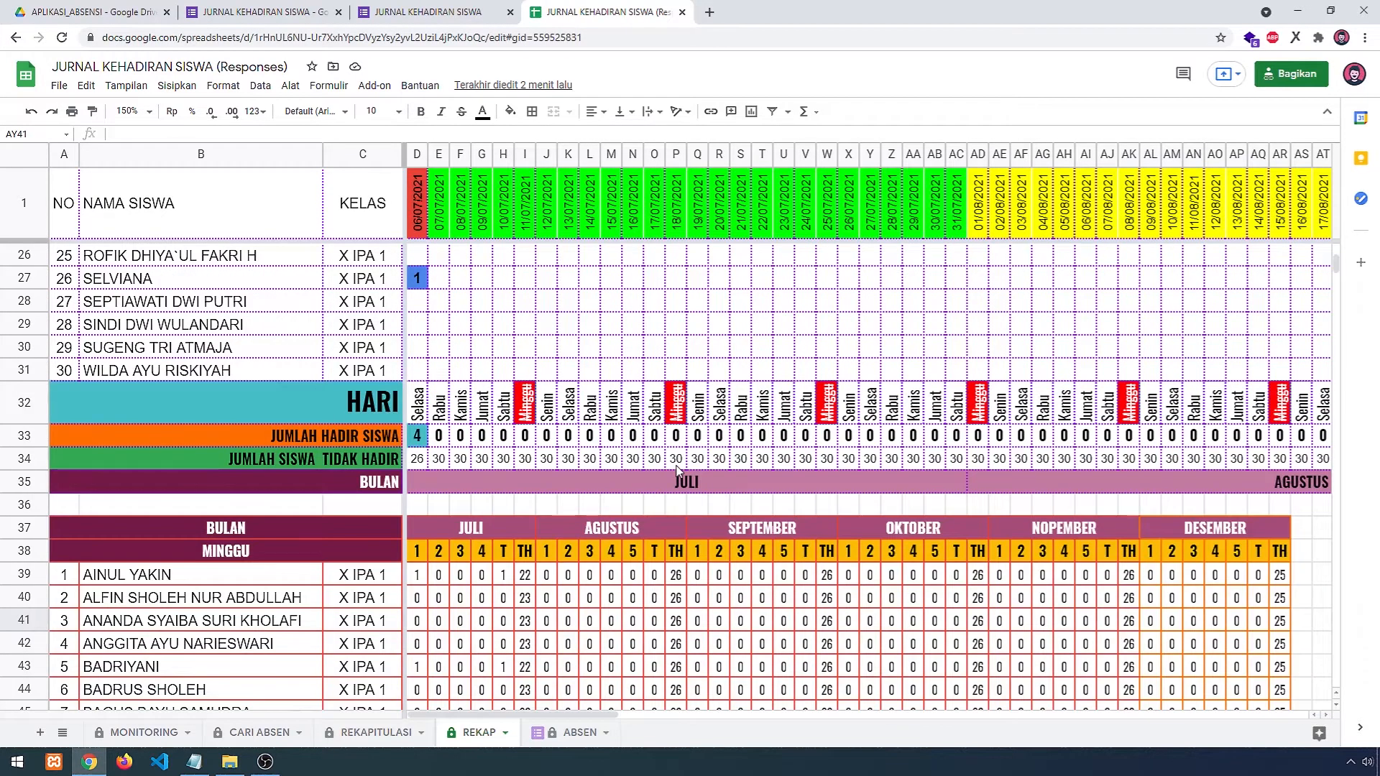
{"action": "scroll", "coordinate": [676, 470], "scroll_direction": "down", "scroll_amount": 6}
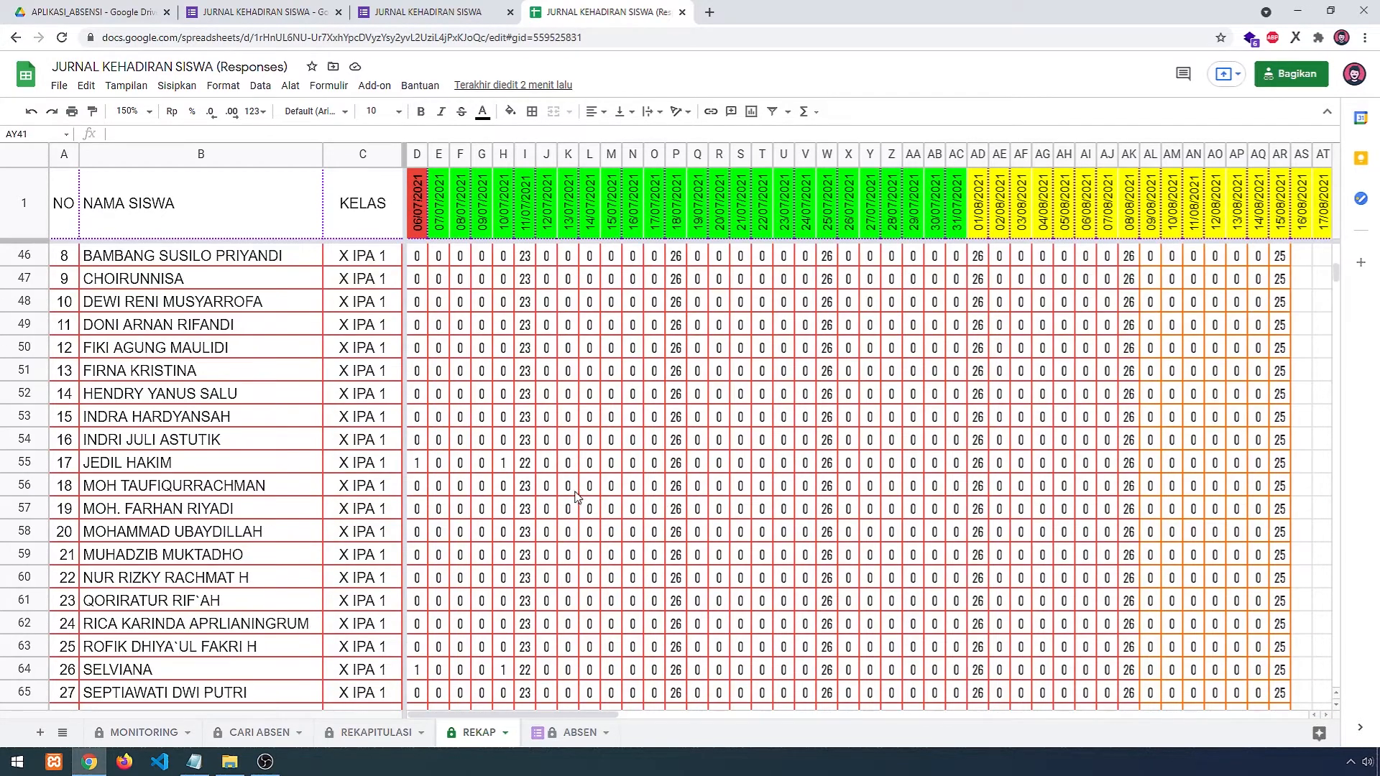
{"action": "scroll", "coordinate": [568, 496], "scroll_direction": "down", "scroll_amount": 3}
{"action": "scroll", "coordinate": [535, 495], "scroll_direction": "up", "scroll_amount": 3}
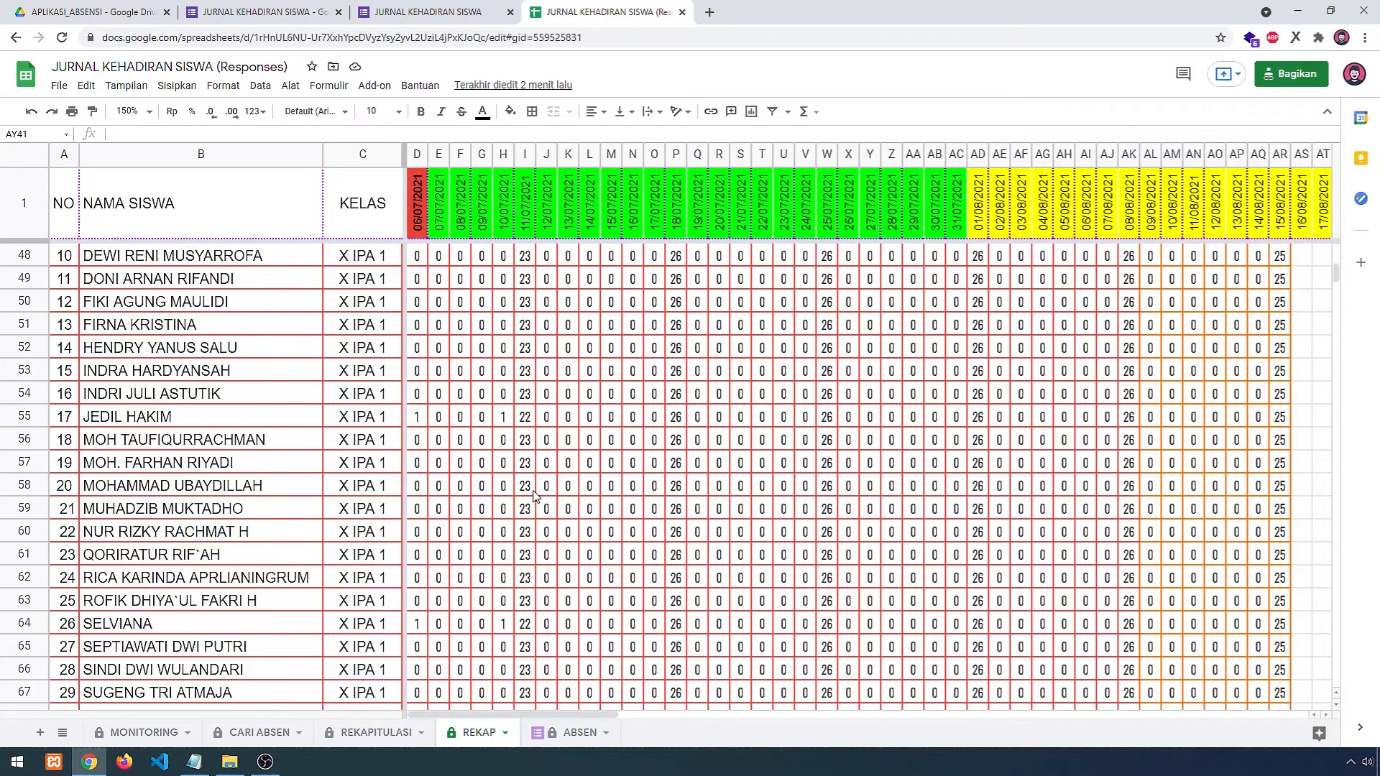
{"action": "scroll", "coordinate": [533, 496], "scroll_direction": "up", "scroll_amount": 6}
{"action": "scroll", "coordinate": [514, 495], "scroll_direction": "down", "scroll_amount": 2}
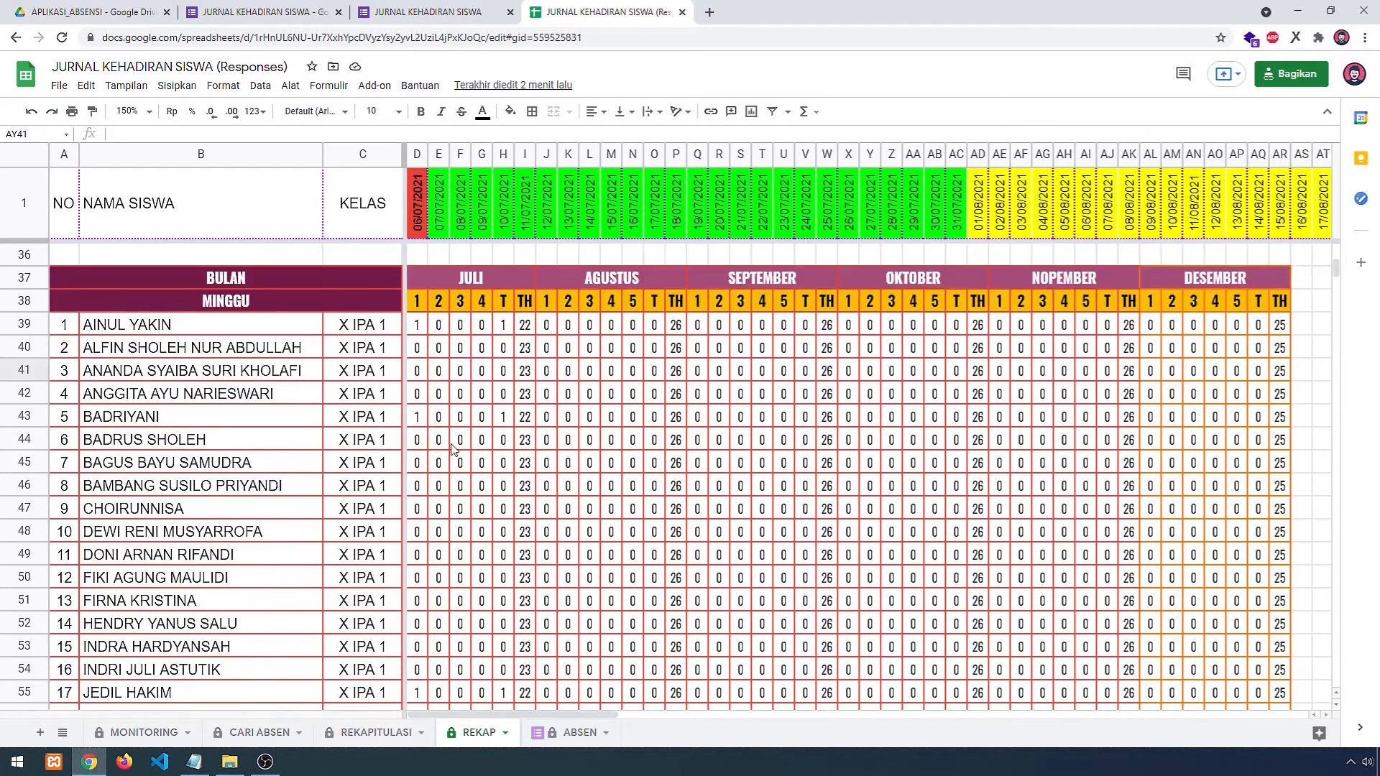
{"action": "left_click", "coordinate": [378, 733]}
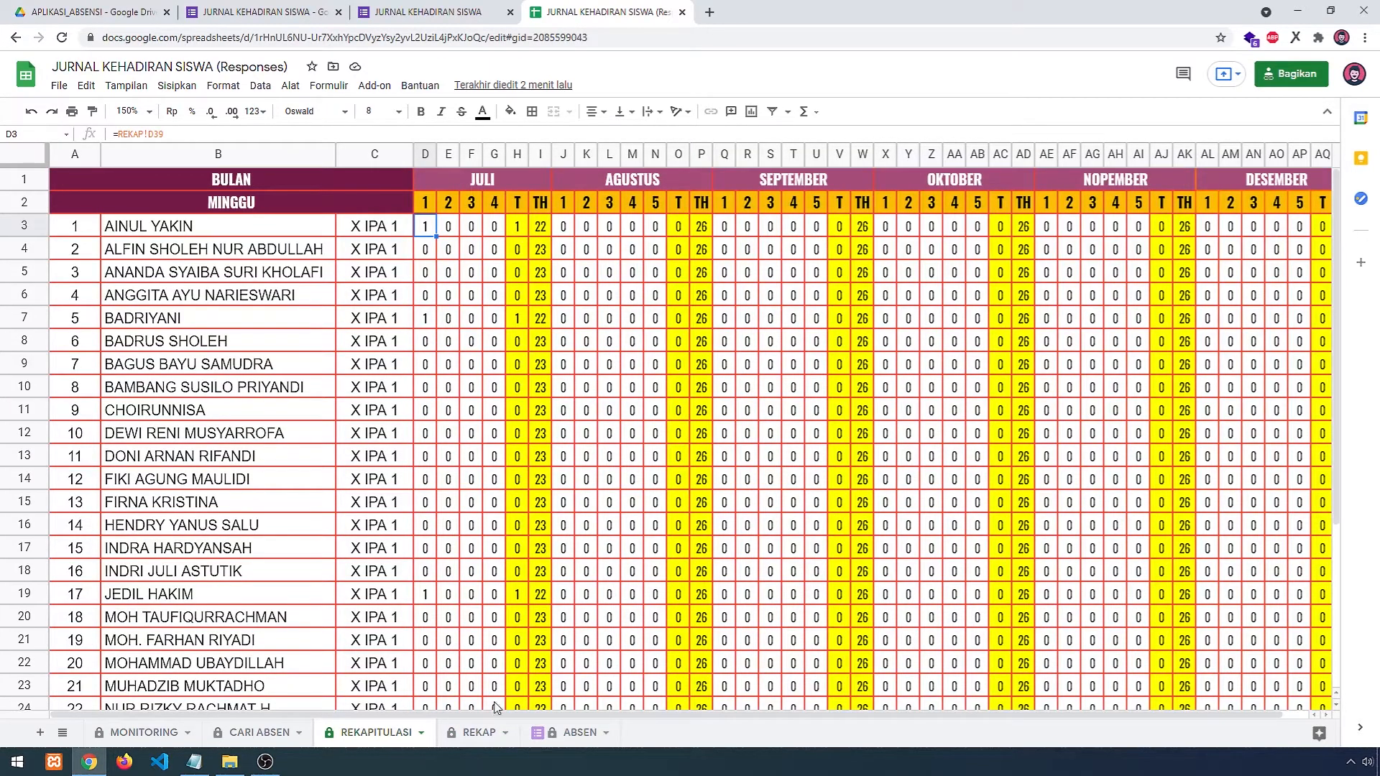
{"action": "left_click", "coordinate": [478, 732]}
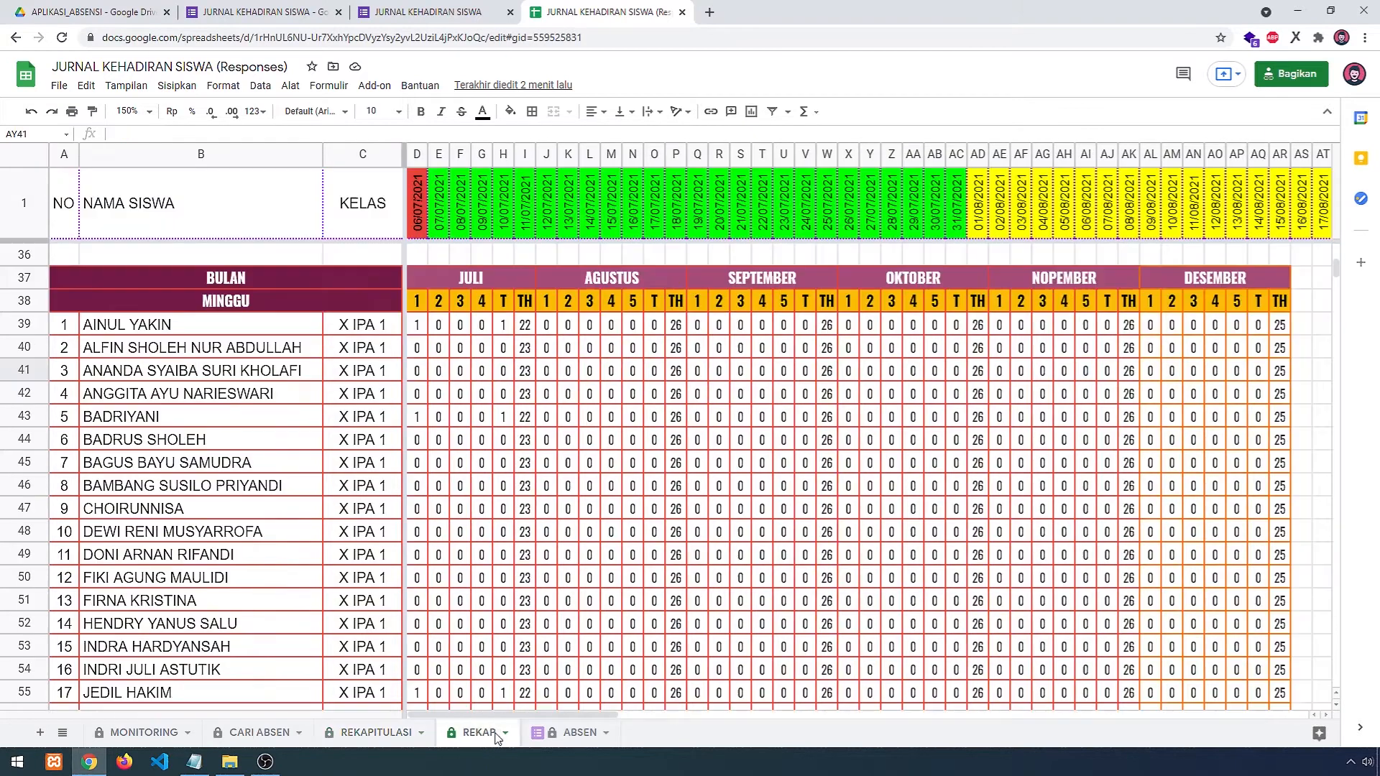
- Examine the submitted form responses in the ABSEN sheet, from the Timestamp column through DUMP_KEY
{"action": "left_click", "coordinate": [571, 732]}
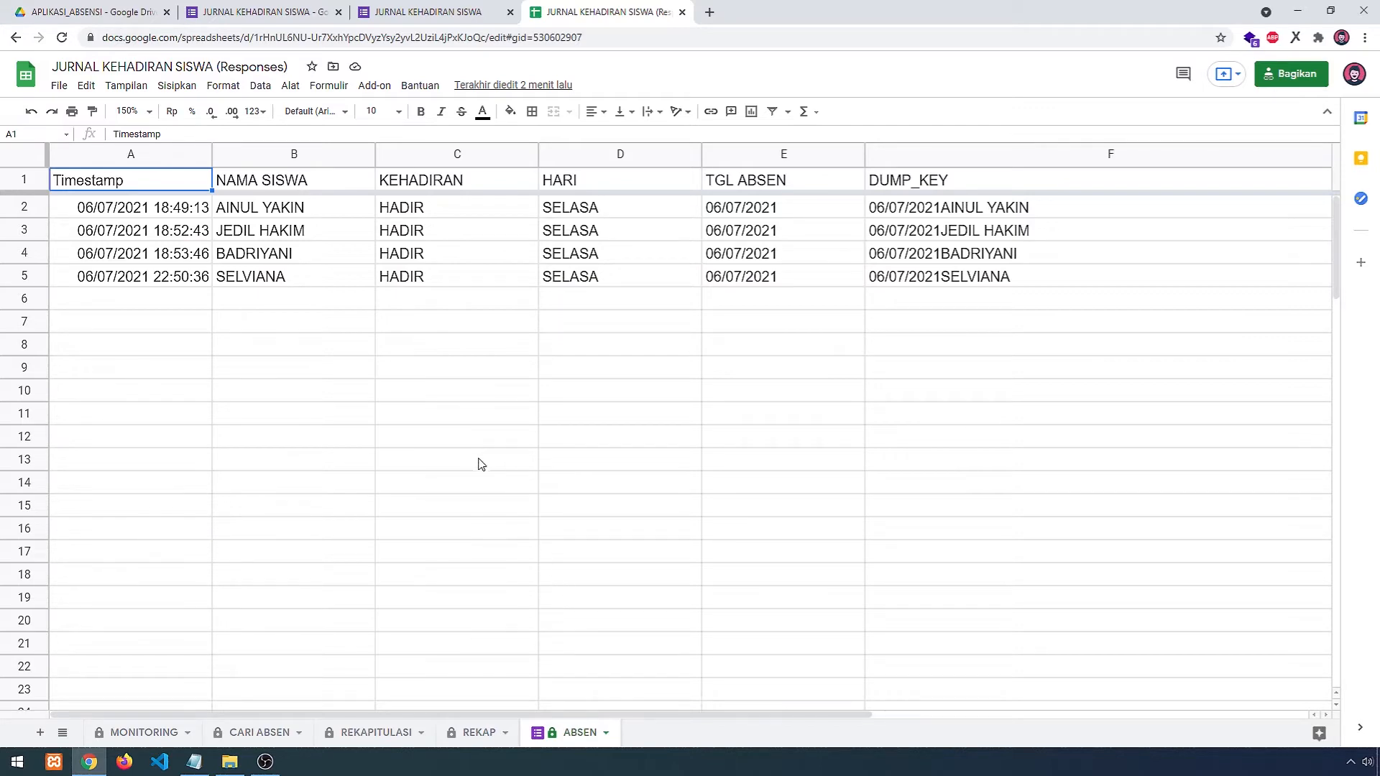
{"action": "left_click", "coordinate": [232, 305]}
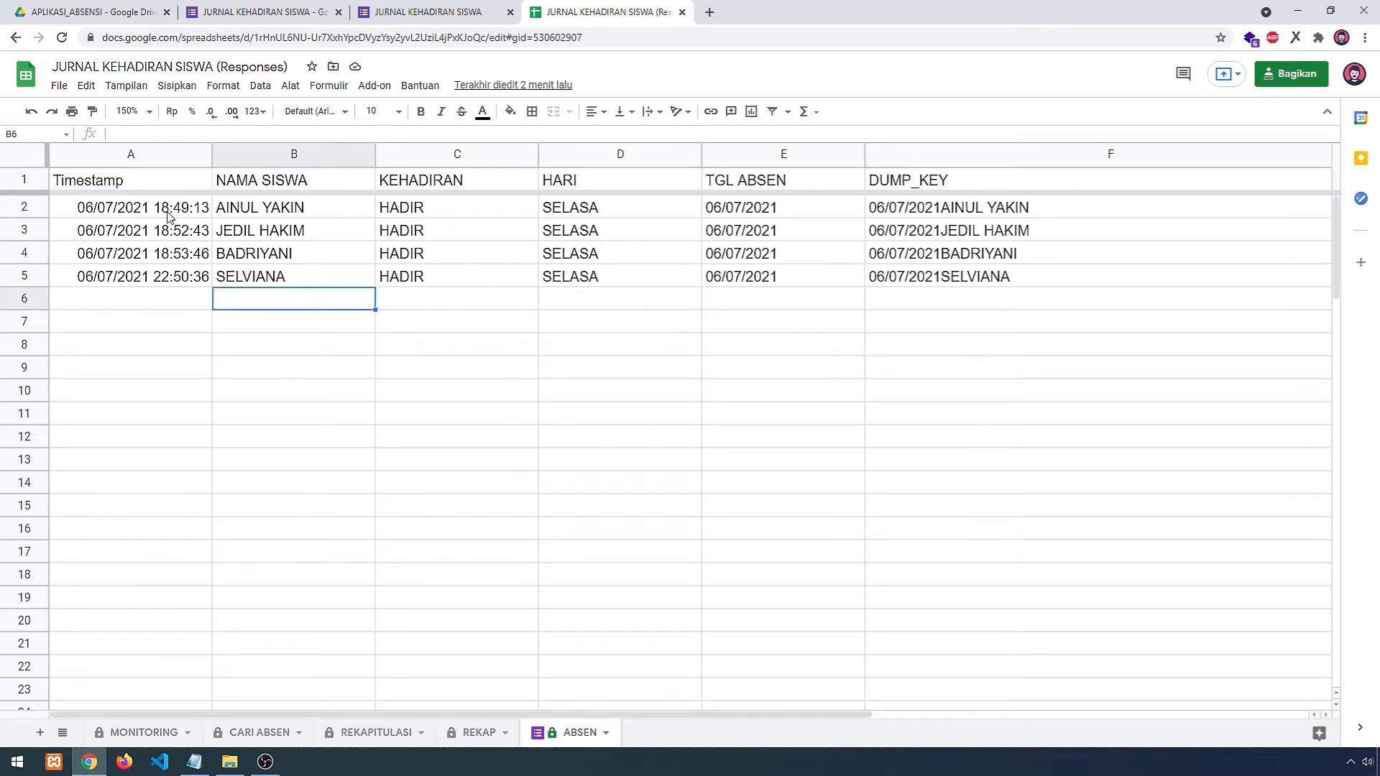
{"action": "left_click_drag", "start_coordinate": [170, 216], "coordinate": [927, 295]}
{"action": "left_click", "coordinate": [853, 397]}
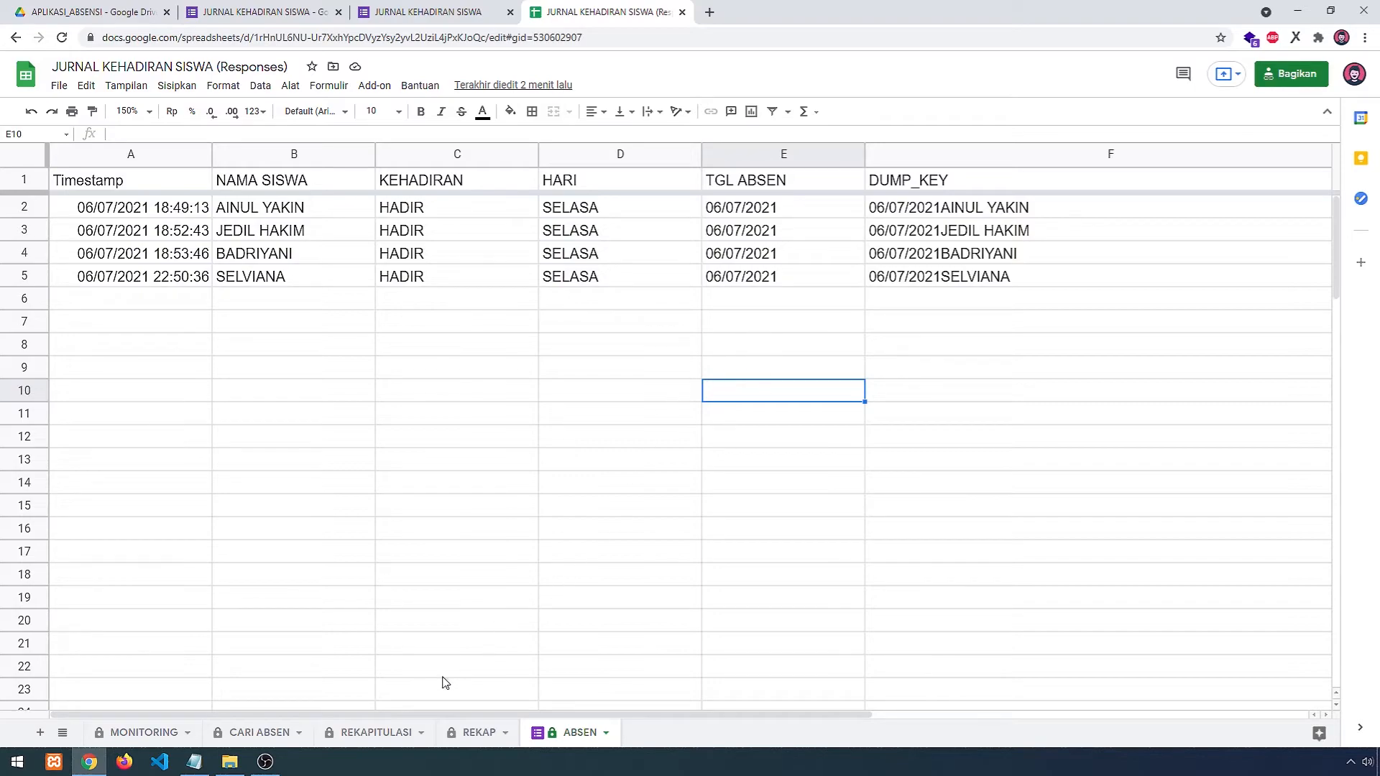
- Revisit the REKAP, REKAPITULASI and CARI ABSEN sheets, ending on the MONITORING sheet
{"action": "left_click", "coordinate": [468, 733]}
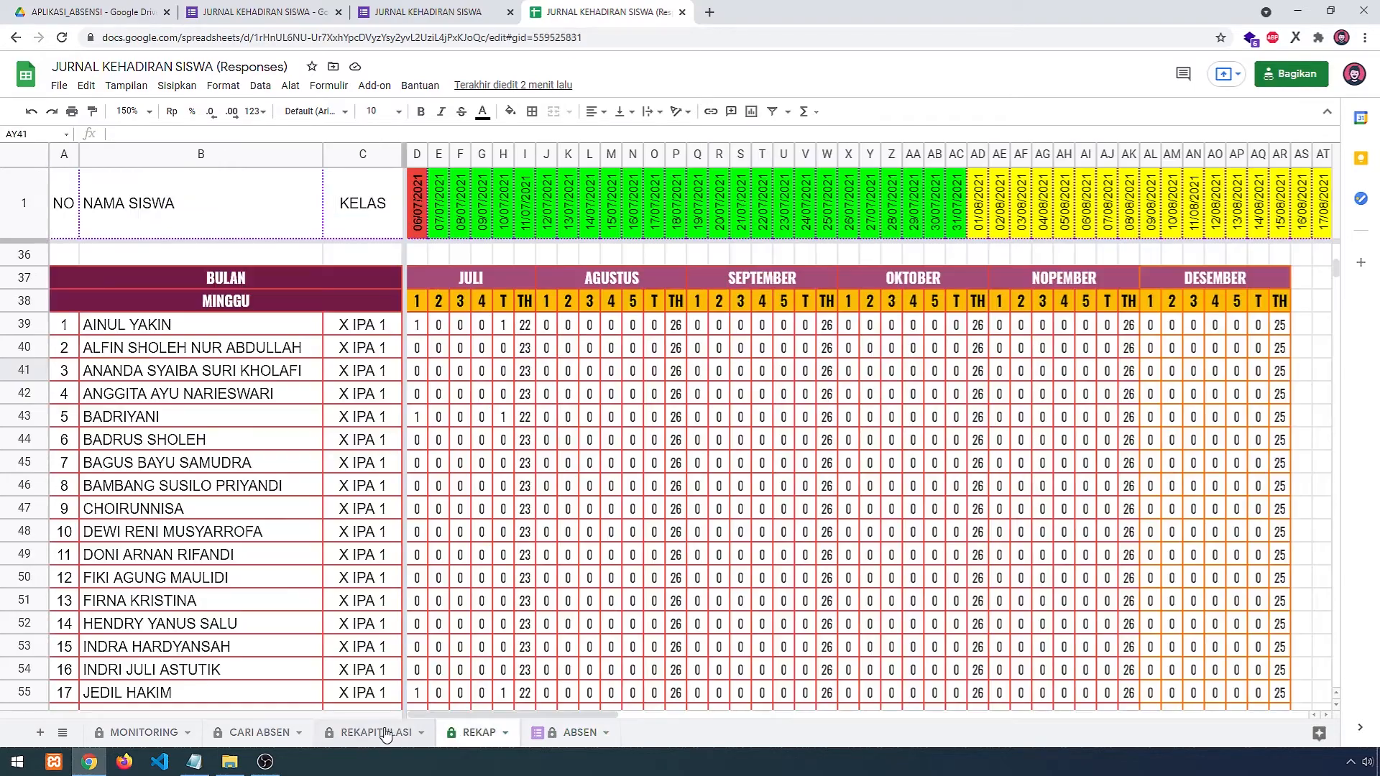
{"action": "left_click", "coordinate": [380, 735]}
{"action": "left_click", "coordinate": [270, 734]}
{"action": "left_click", "coordinate": [142, 734]}
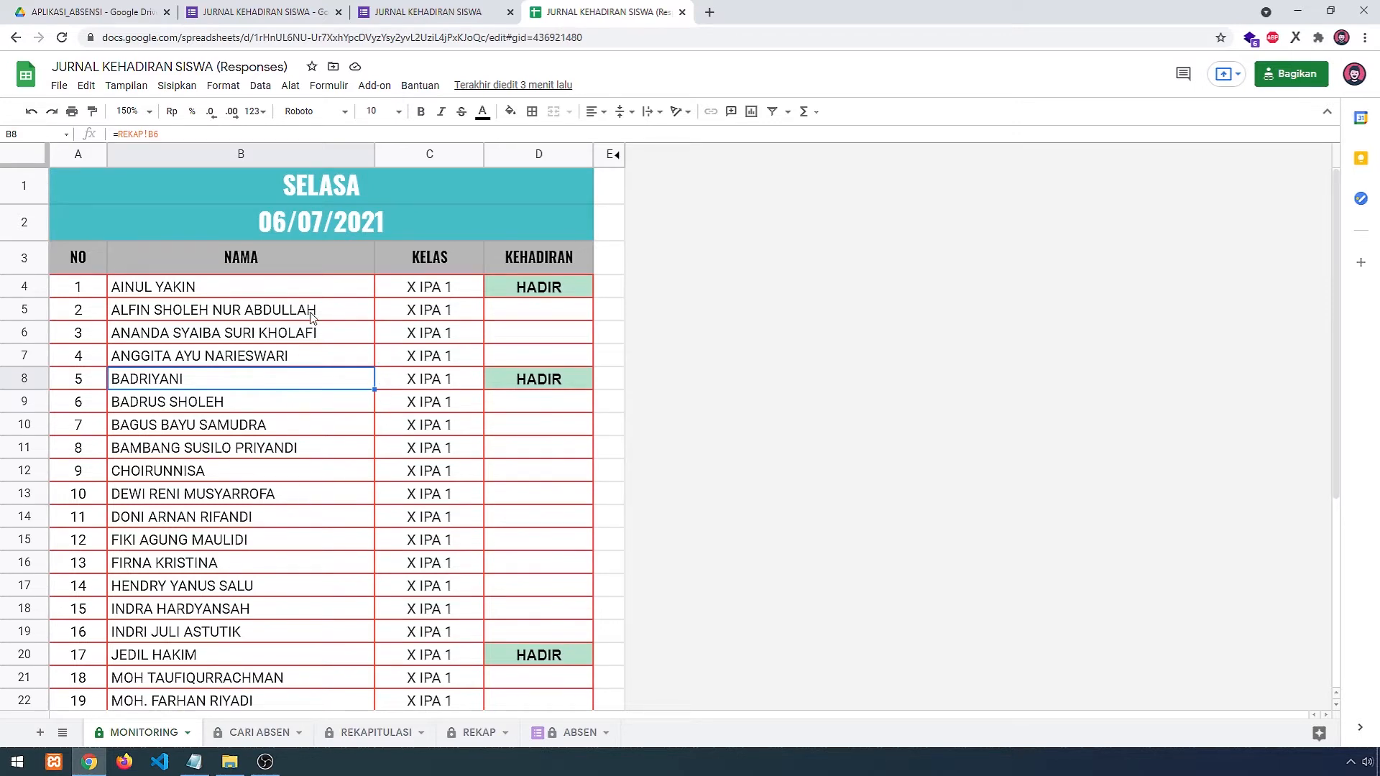
- Select the ninth student in the list as NAMA SISWA in the JURNAL KEHADIRAN SISWA form
{"action": "left_click", "coordinate": [425, 13]}
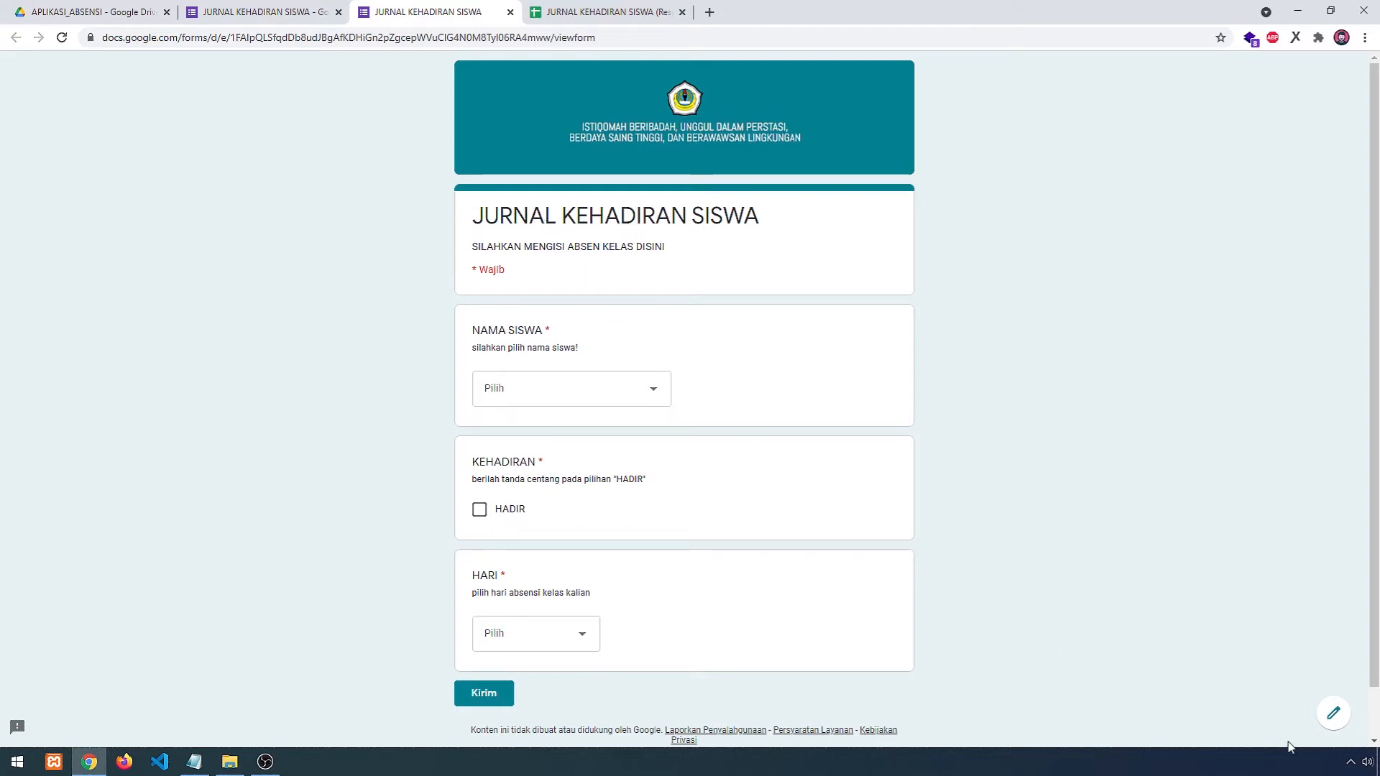
{"action": "left_click", "coordinate": [1350, 762]}
{"action": "left_click", "coordinate": [1169, 681]}
{"action": "left_click", "coordinate": [657, 391]}
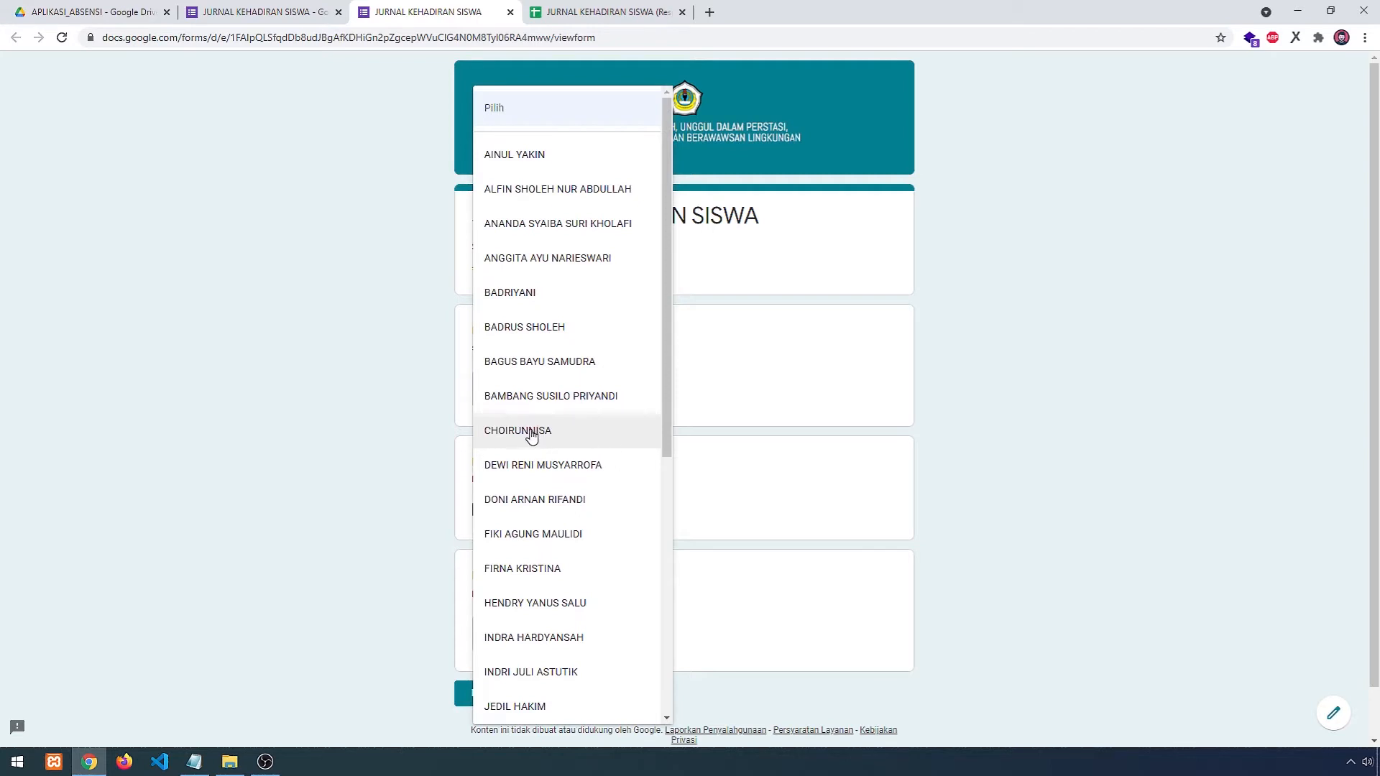
{"action": "left_click", "coordinate": [567, 433]}
{"action": "scroll", "coordinate": [668, 431], "scroll_direction": "down", "scroll_amount": 1}
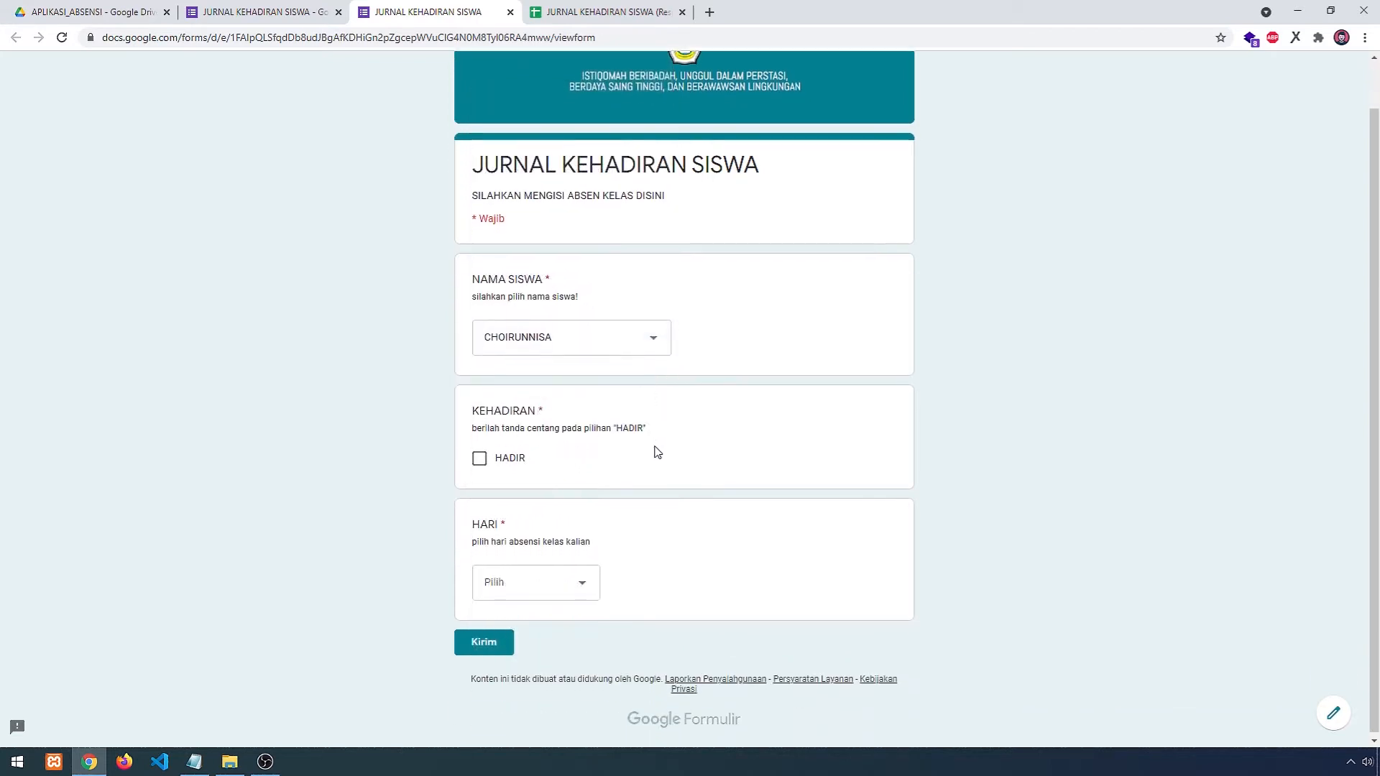
- Mark KEHADIRAN as HADIR, choose SELASA as HARI, and submit the attendance form
{"action": "left_click", "coordinate": [484, 462]}
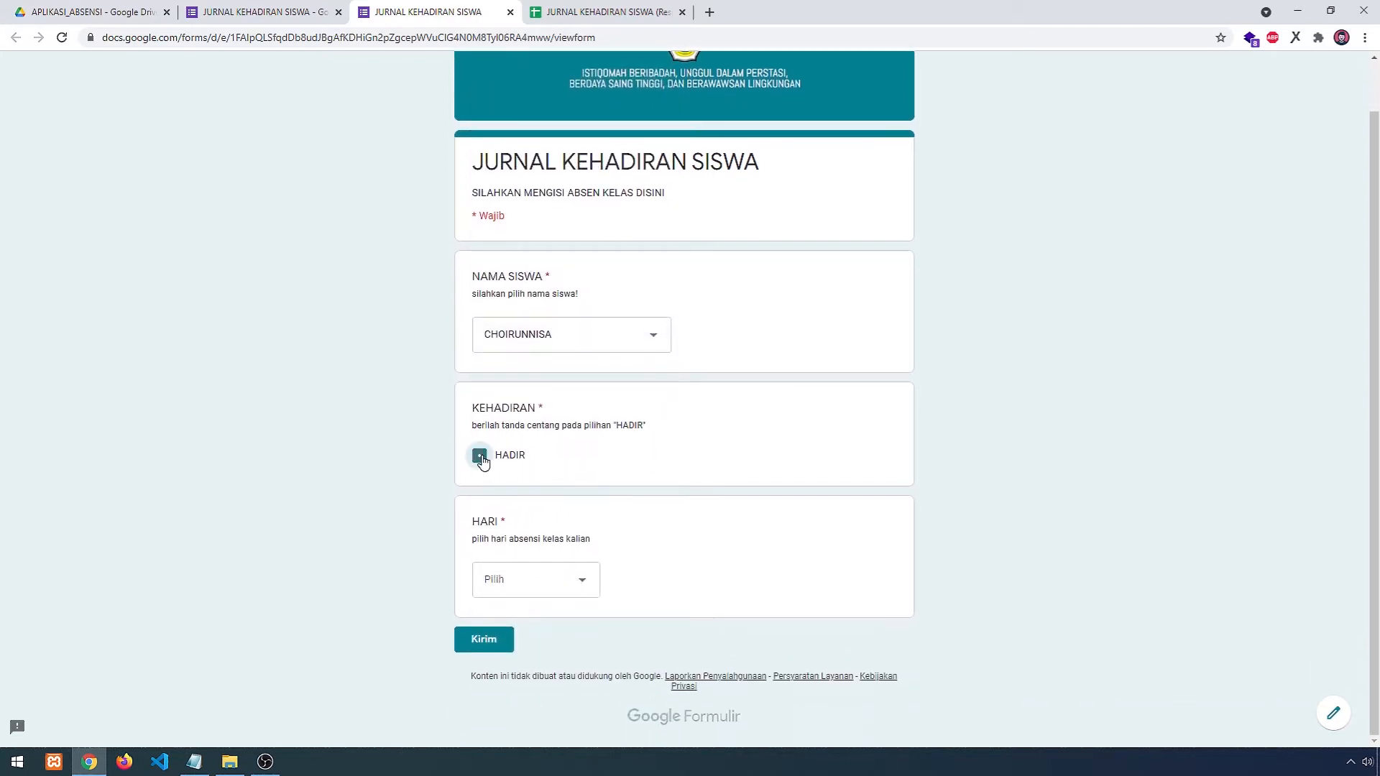
{"action": "left_click", "coordinate": [586, 587]}
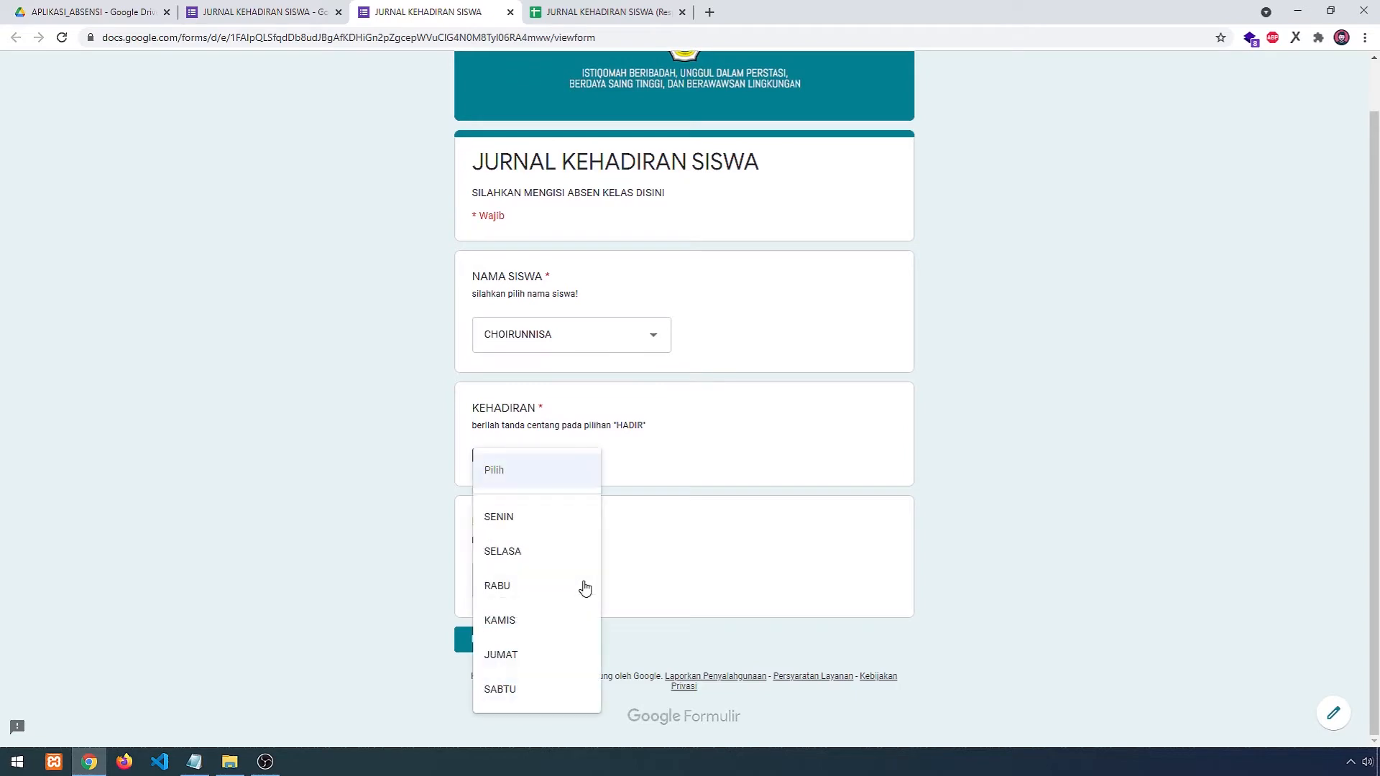
{"action": "left_click", "coordinate": [540, 557]}
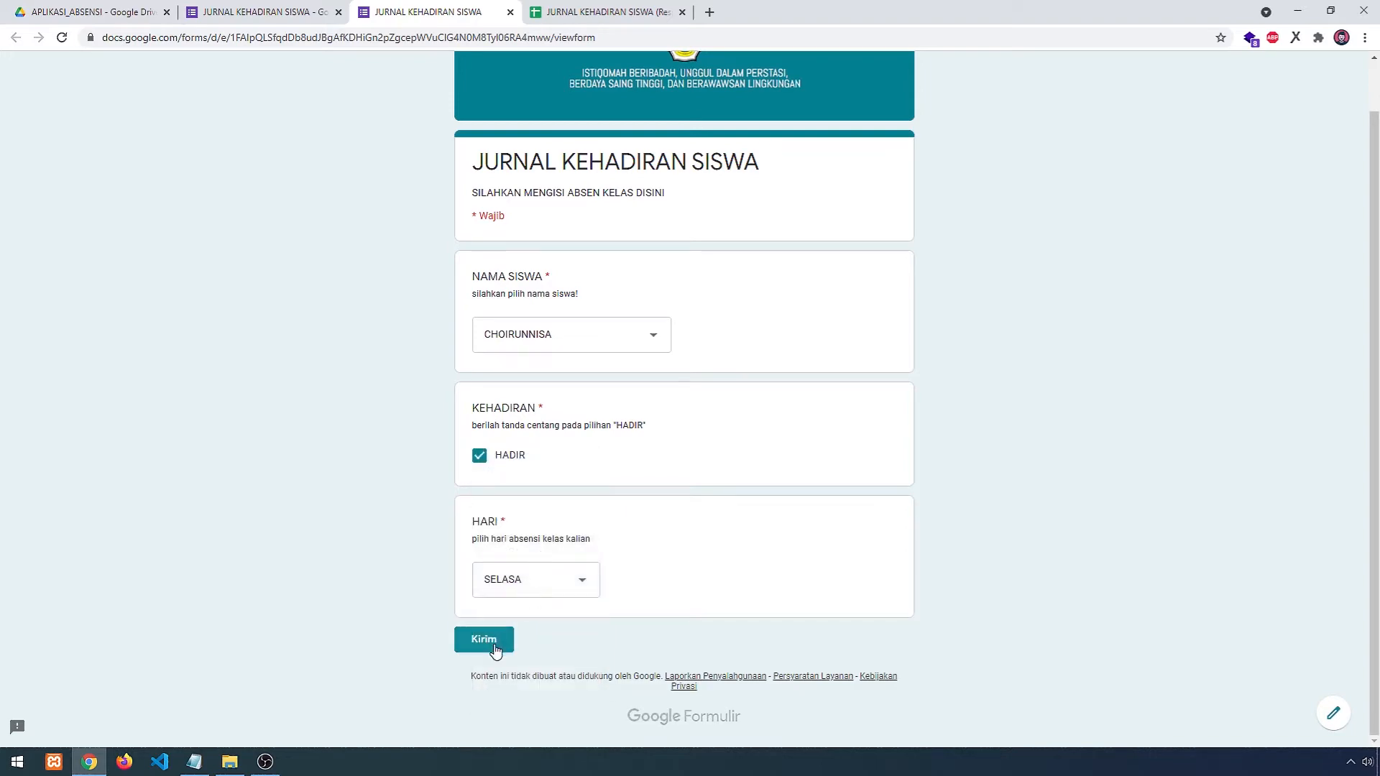
{"action": "left_click", "coordinate": [513, 630]}
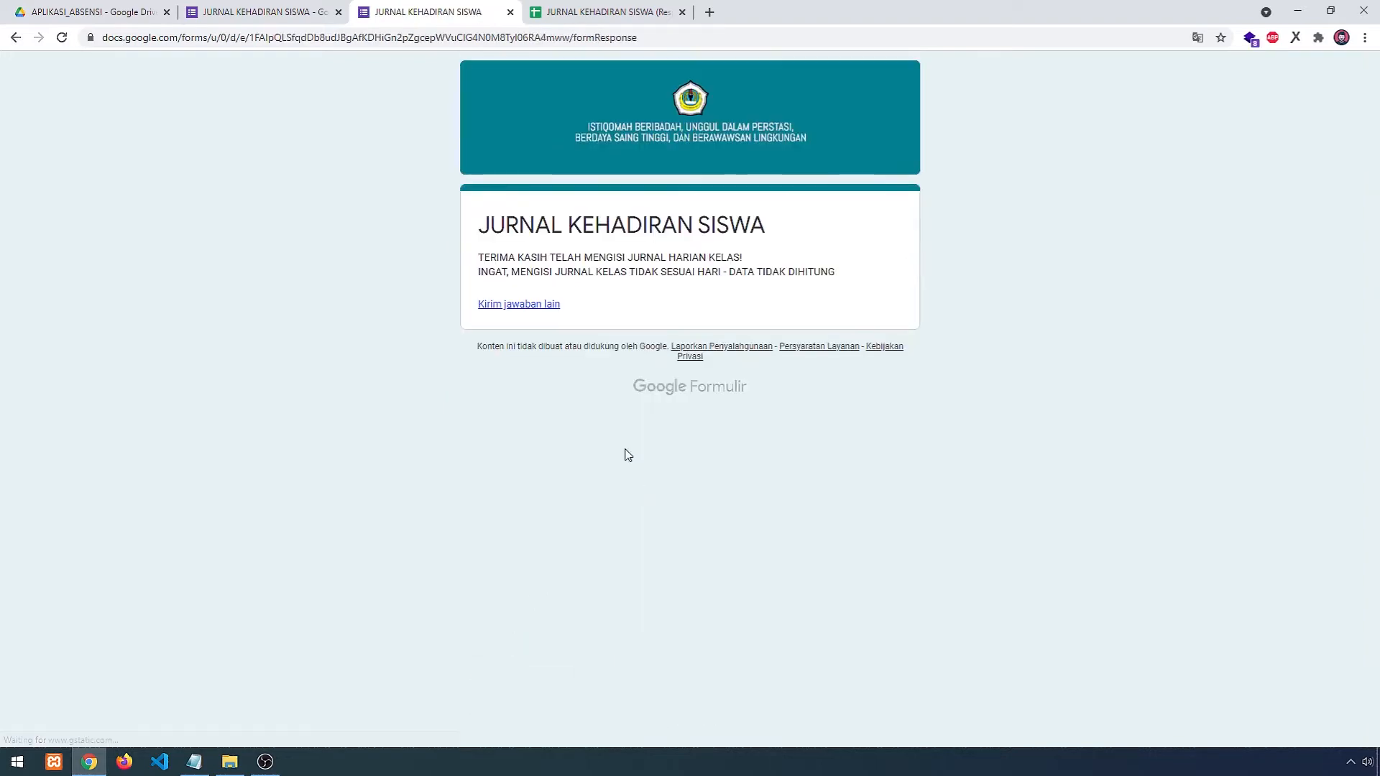
- Check the submitted attendance in the MONITORING sheet of the responses spreadsheet and select the sixth student's name
{"action": "left_click", "coordinate": [590, 13]}
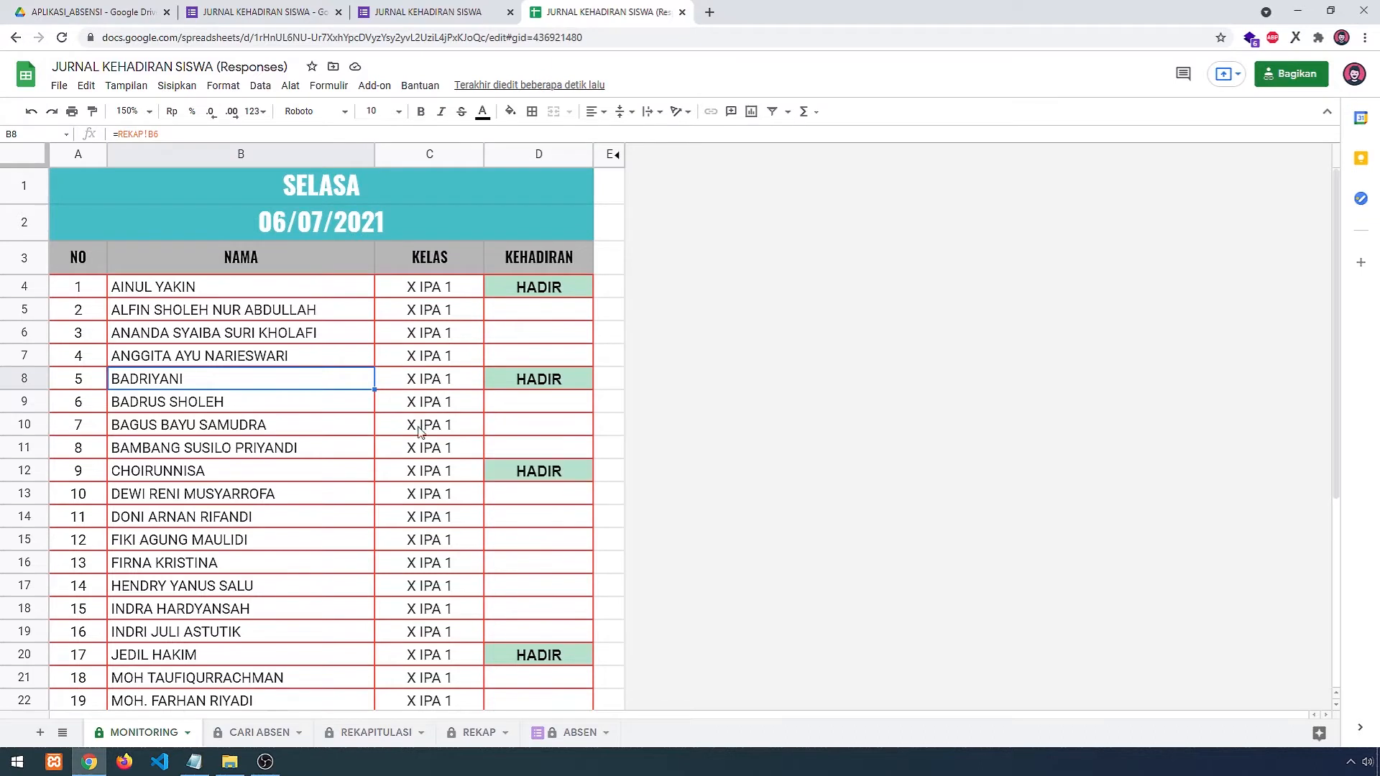
{"action": "scroll", "coordinate": [372, 417], "scroll_direction": "down", "scroll_amount": 2}
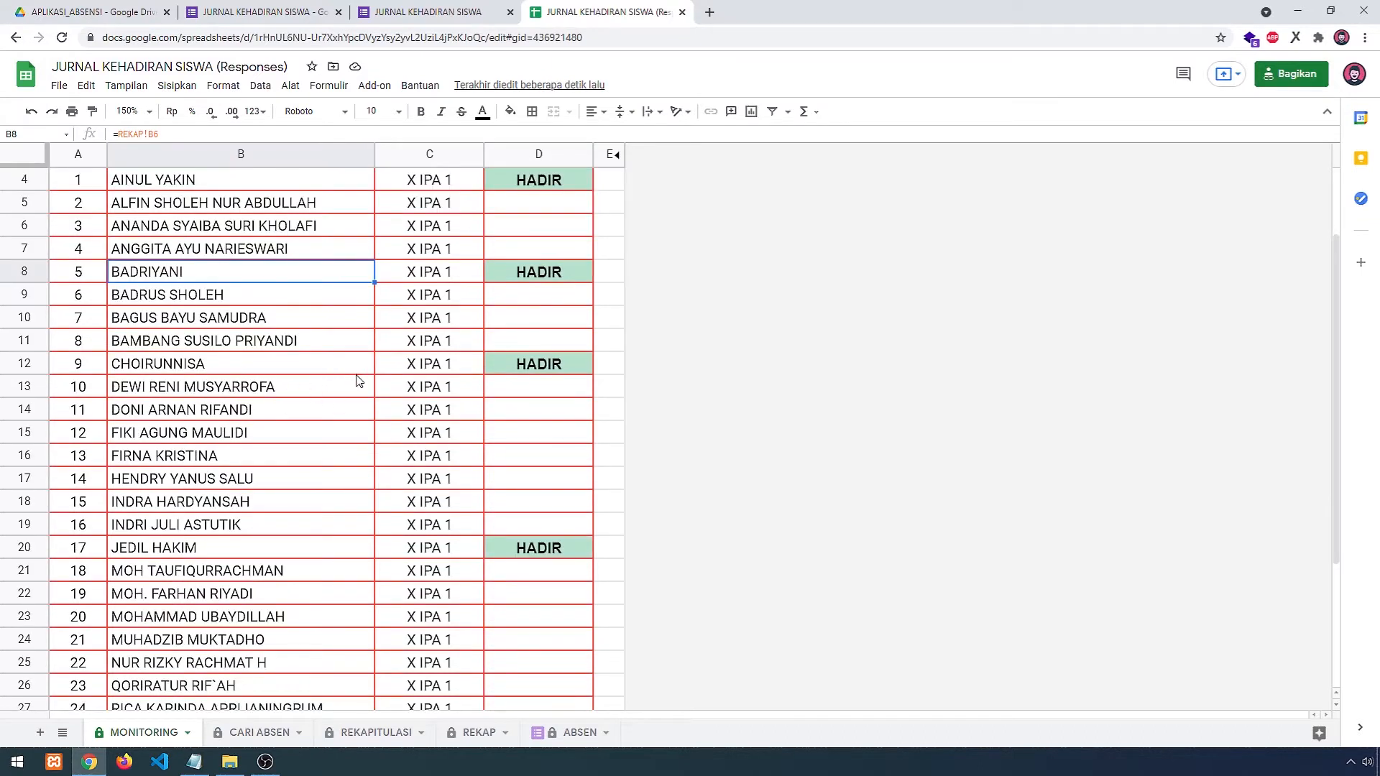
{"action": "scroll", "coordinate": [518, 377], "scroll_direction": "up", "scroll_amount": 1}
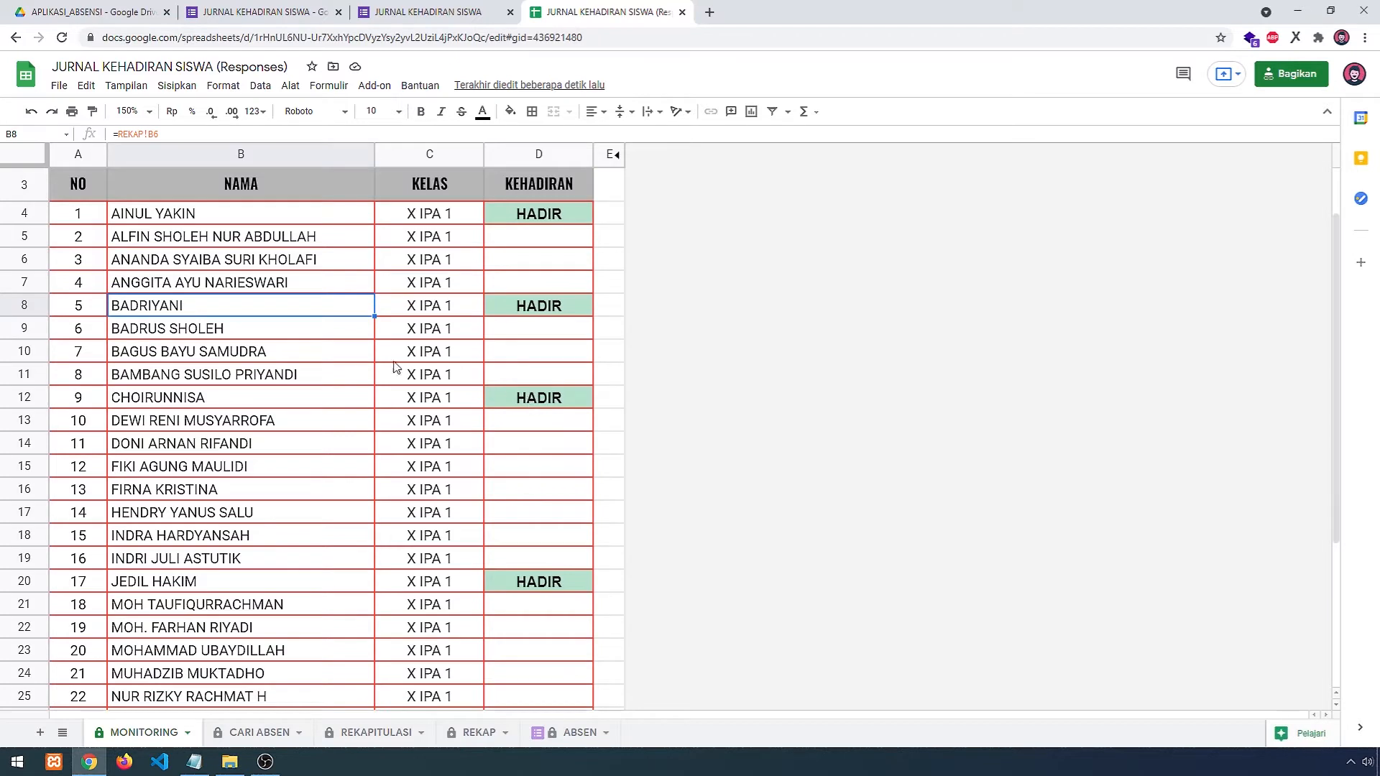
{"action": "left_click", "coordinate": [263, 332]}
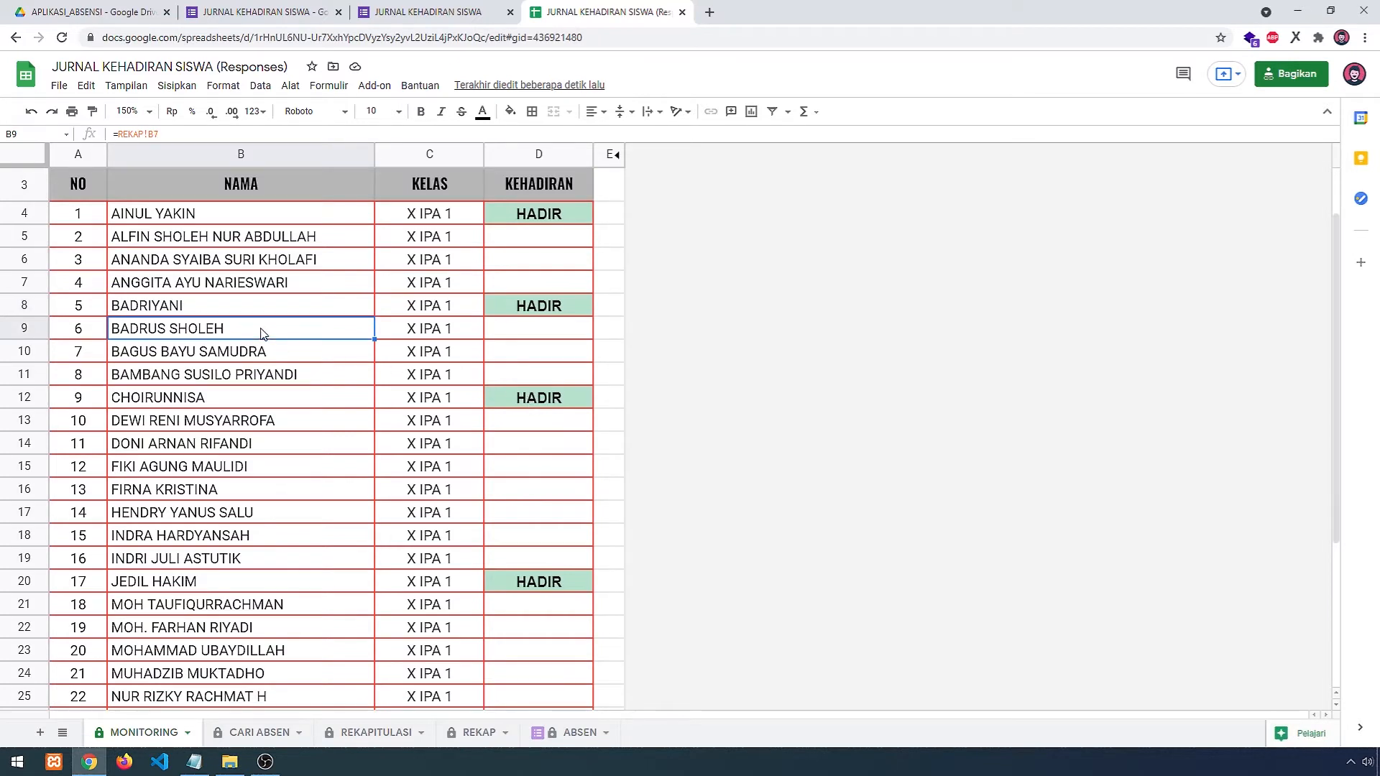
- Start another JURNAL KEHADIRAN SISWA response and choose the sixth student in the list as NAMA SISWA
{"action": "left_click", "coordinate": [460, 12]}
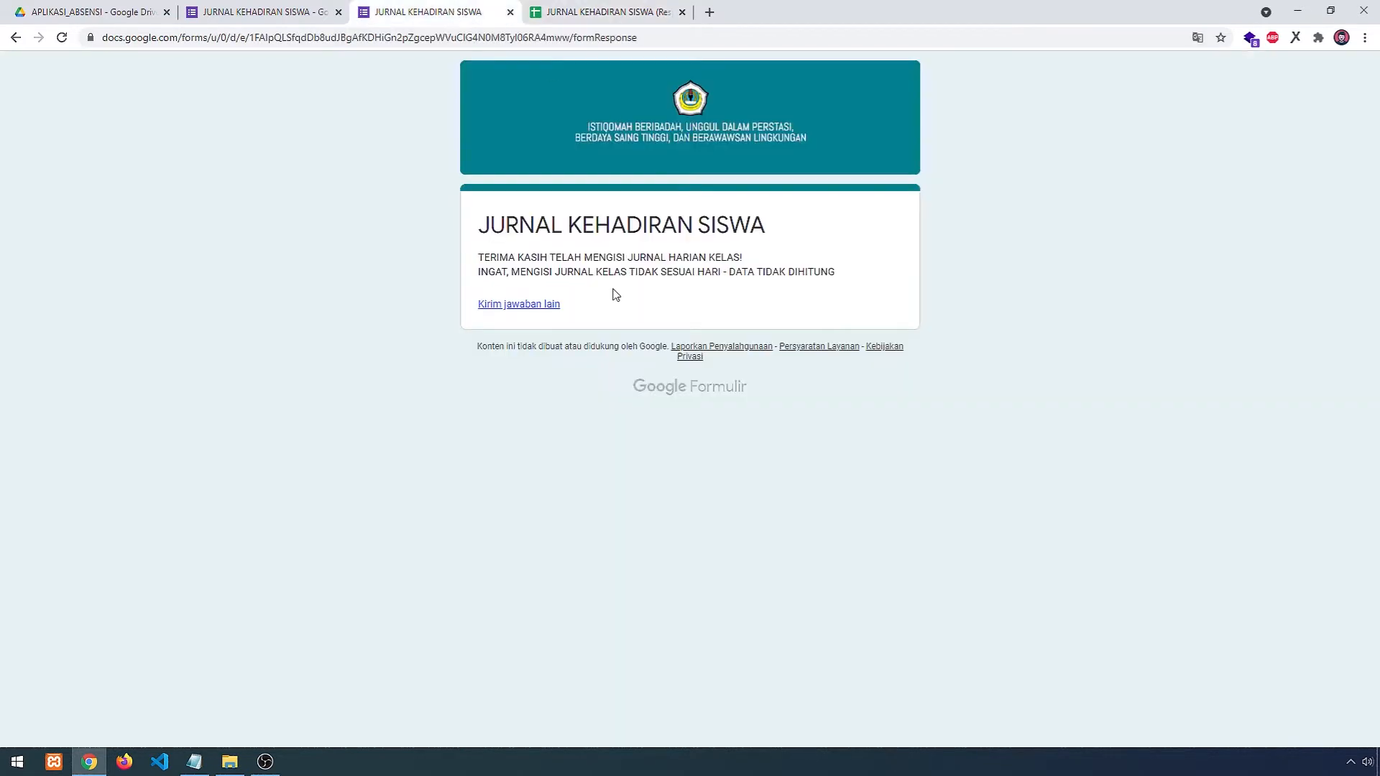
{"action": "left_click", "coordinate": [523, 309]}
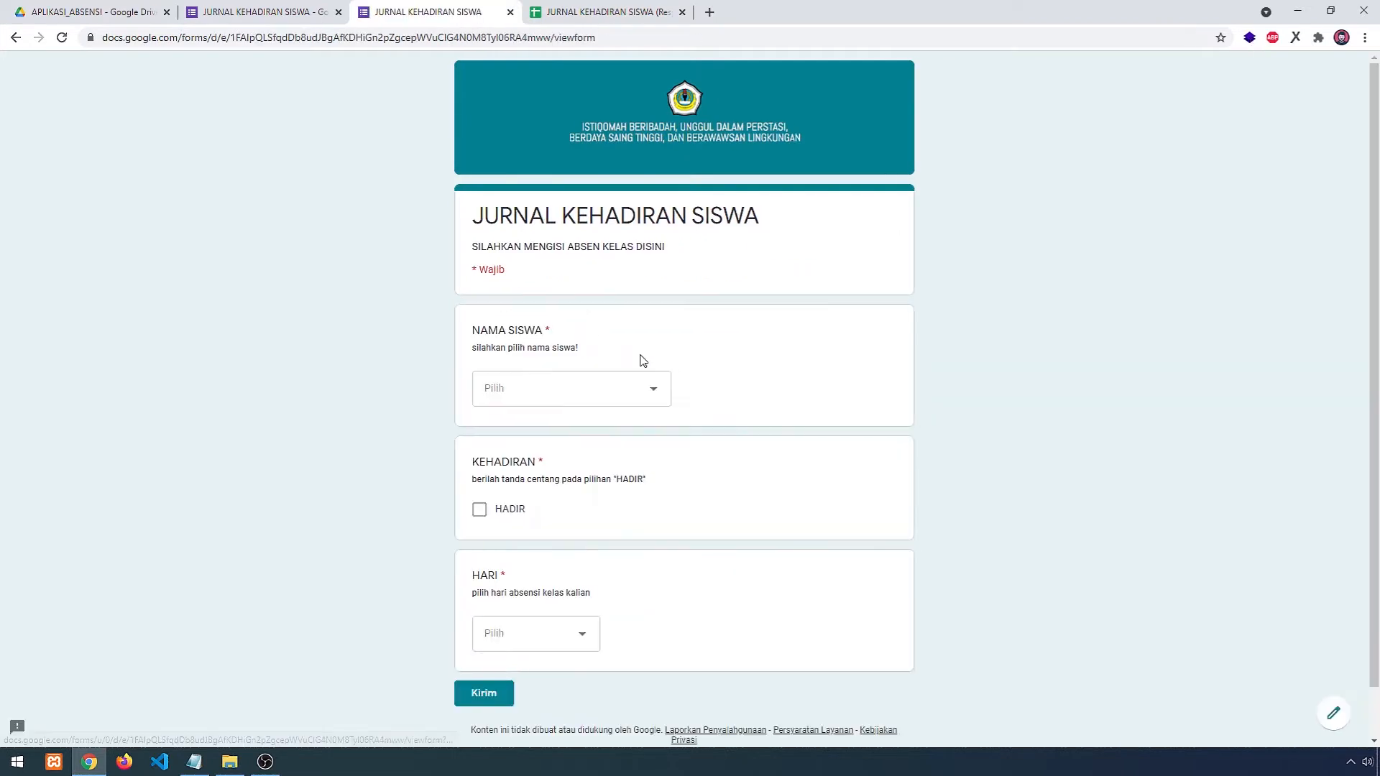
{"action": "left_click", "coordinate": [617, 400]}
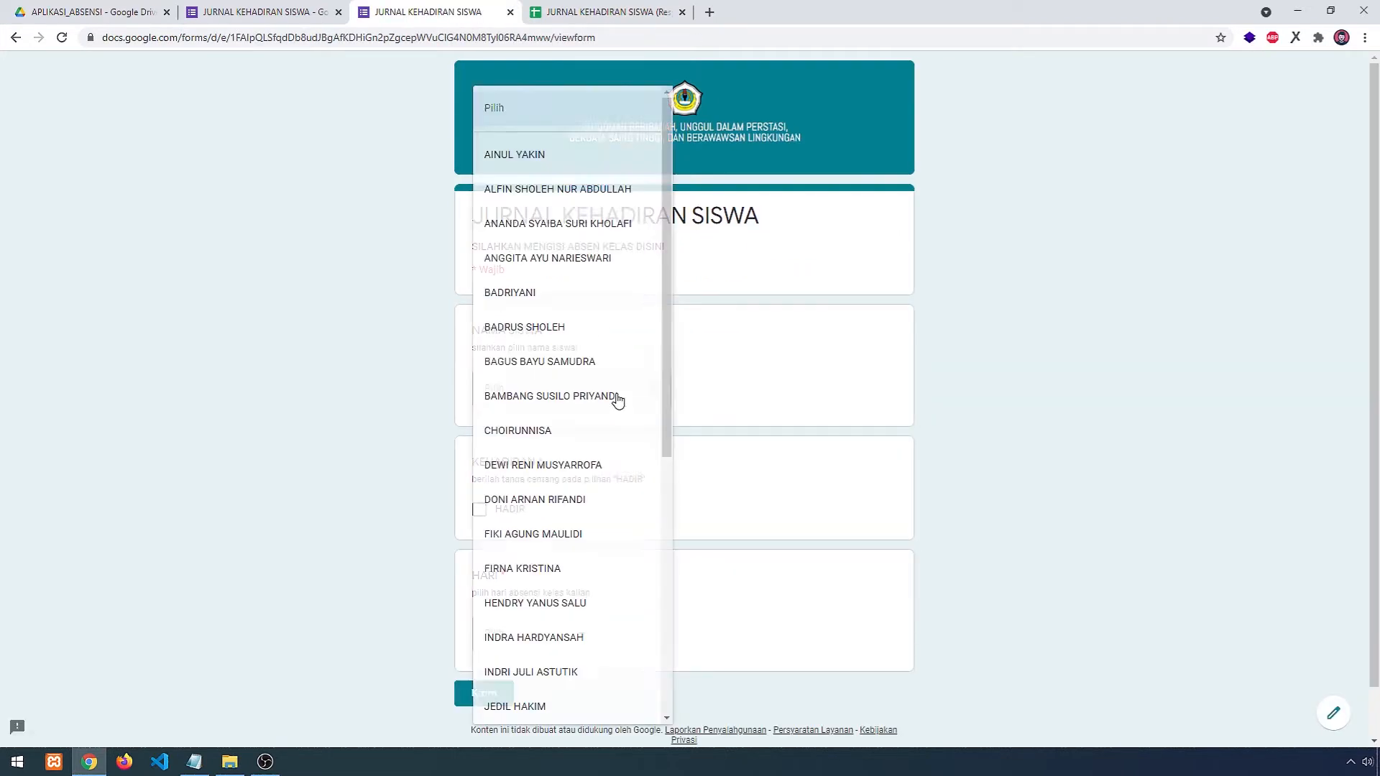
{"action": "left_click", "coordinate": [580, 297]}
{"action": "left_click", "coordinate": [620, 397]}
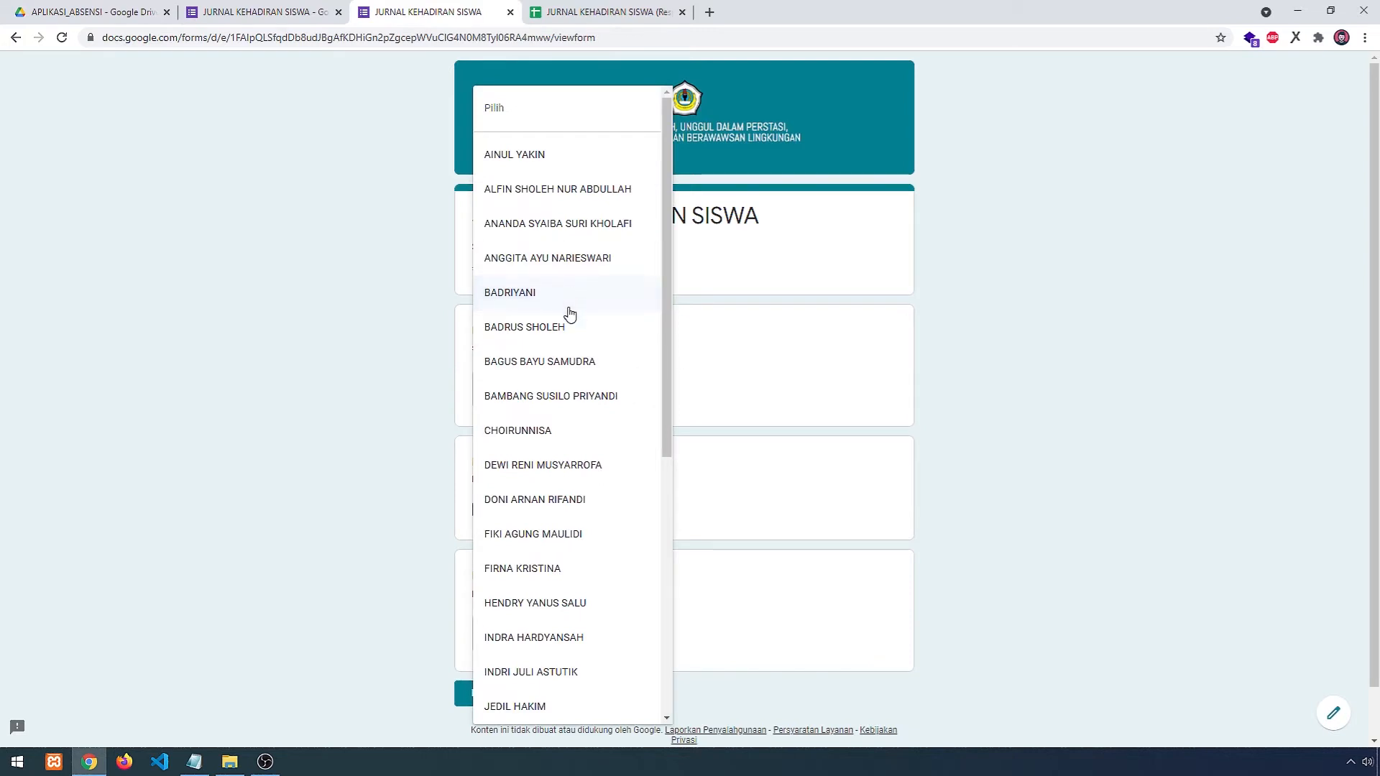
{"action": "left_click", "coordinate": [560, 336]}
- Mark KEHADIRAN as HADIR, choose the mismatched day KAMIS as HARI, and submit the attendance form
{"action": "left_click", "coordinate": [500, 511]}
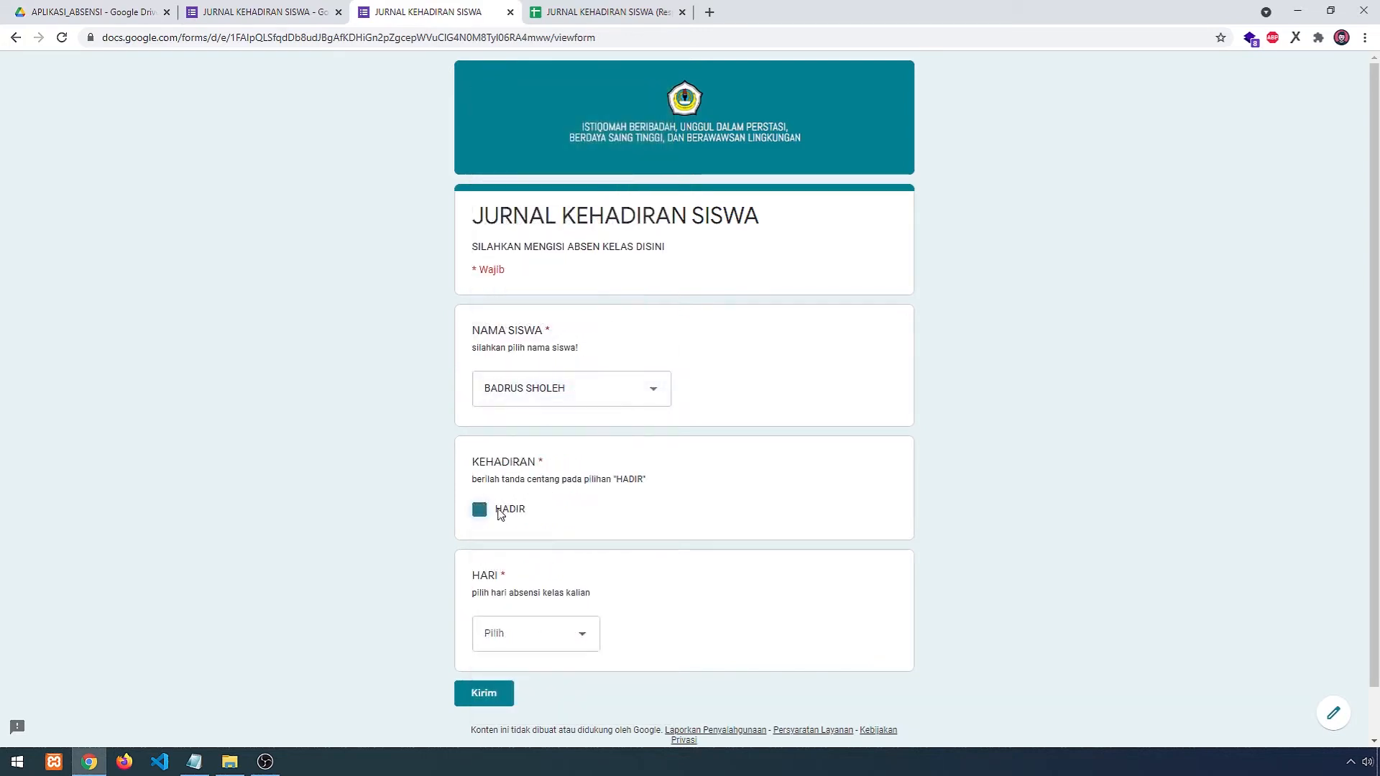
{"action": "left_click", "coordinate": [546, 632]}
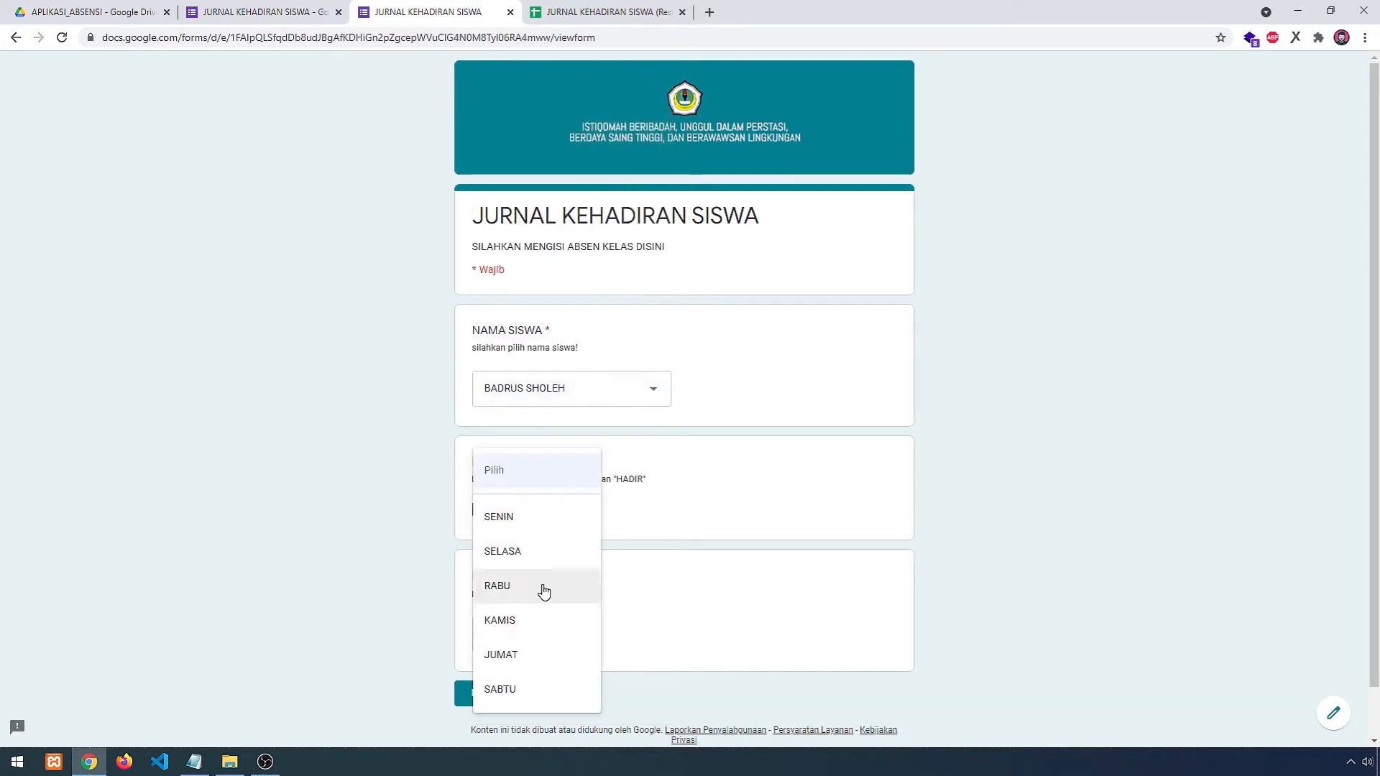
{"action": "left_click", "coordinate": [533, 623]}
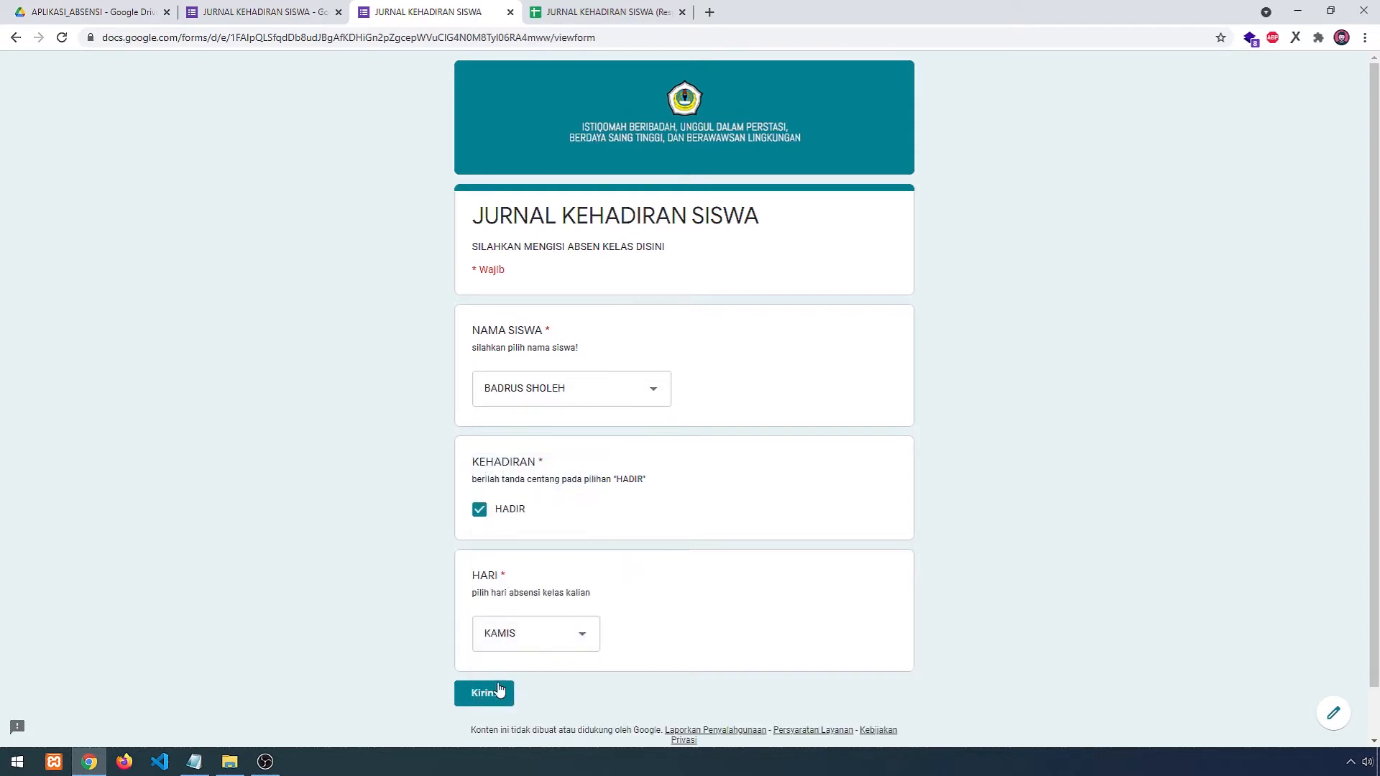
{"action": "left_click", "coordinate": [493, 694]}
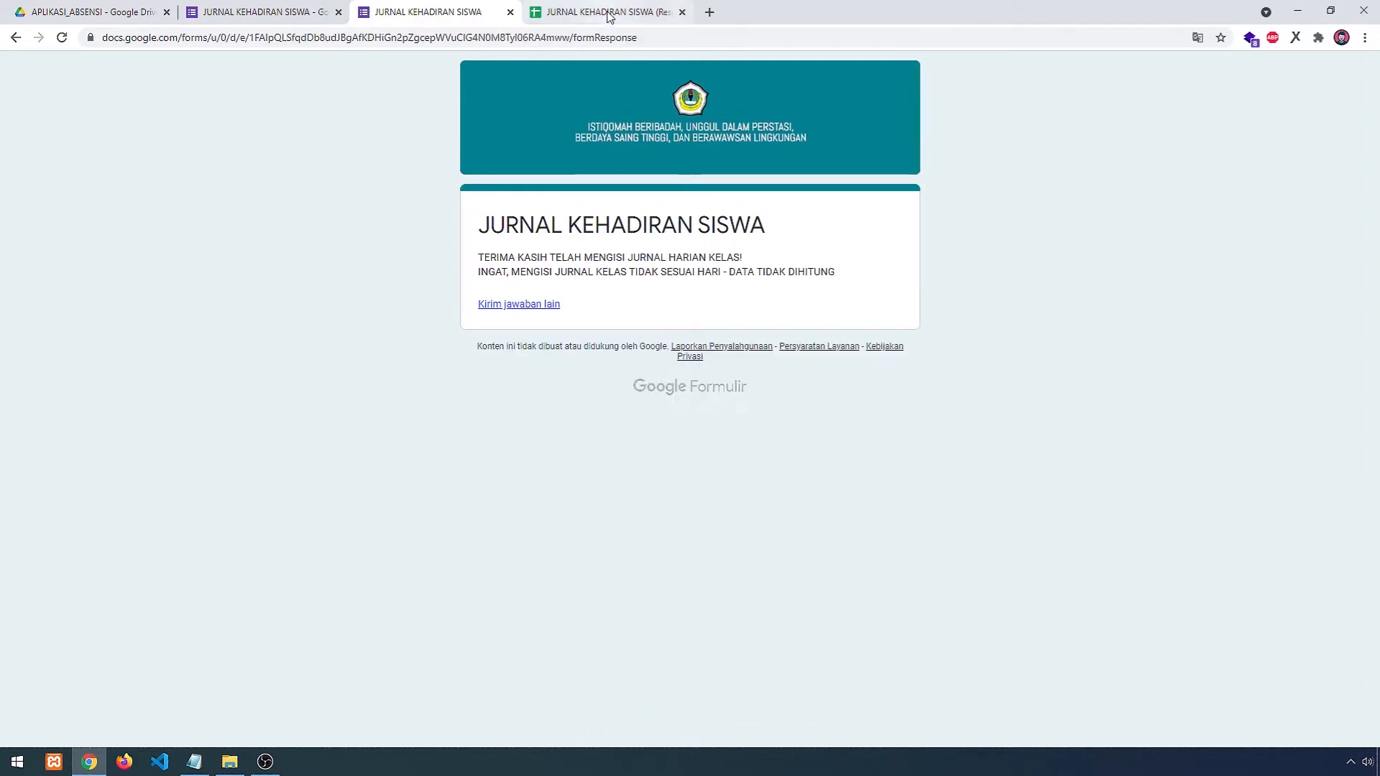
- Examine the KEHADIRAN column of the MONITORING sheet for the sixth student, down to the SISWA ABSEN row
{"action": "left_click", "coordinate": [607, 13]}
{"action": "scroll", "coordinate": [433, 382], "scroll_direction": "up", "scroll_amount": 2}
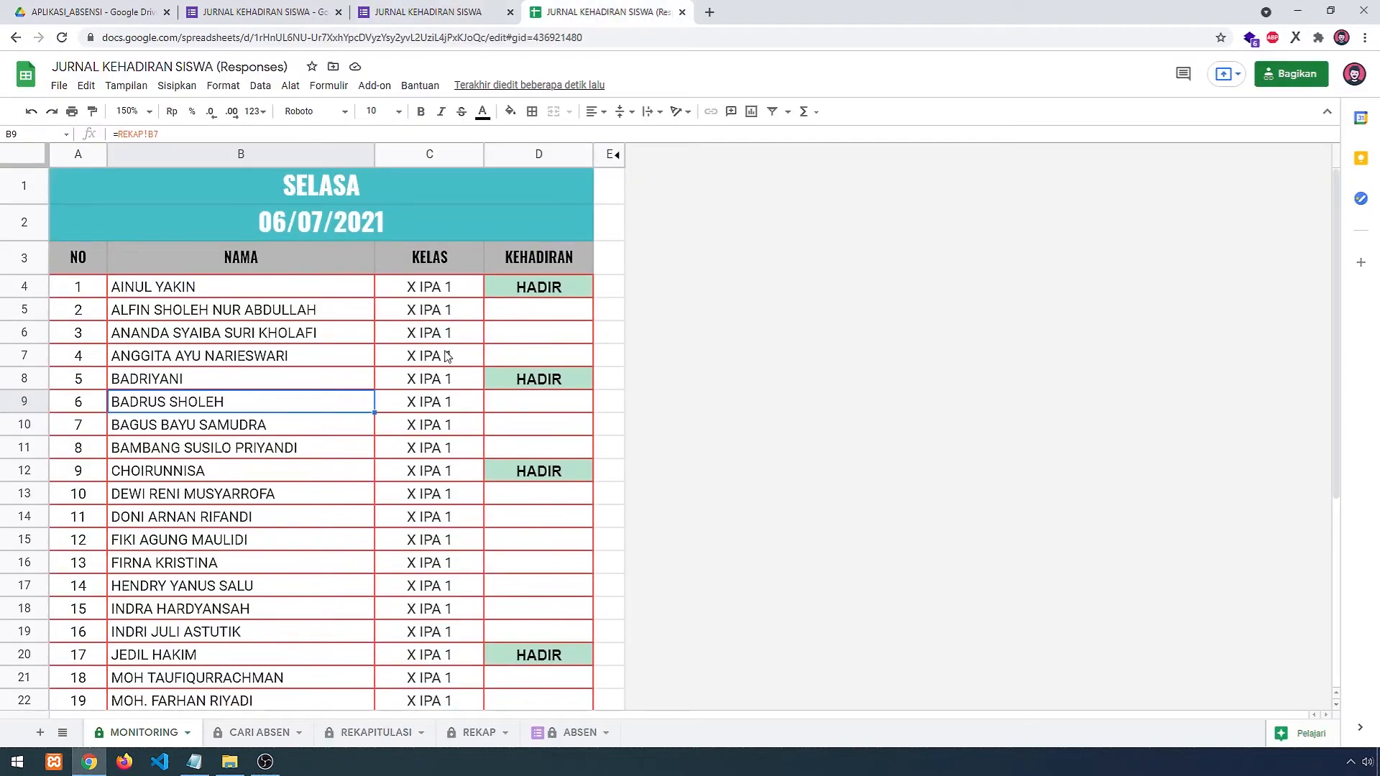
{"action": "scroll", "coordinate": [413, 441], "scroll_direction": "down", "scroll_amount": 5}
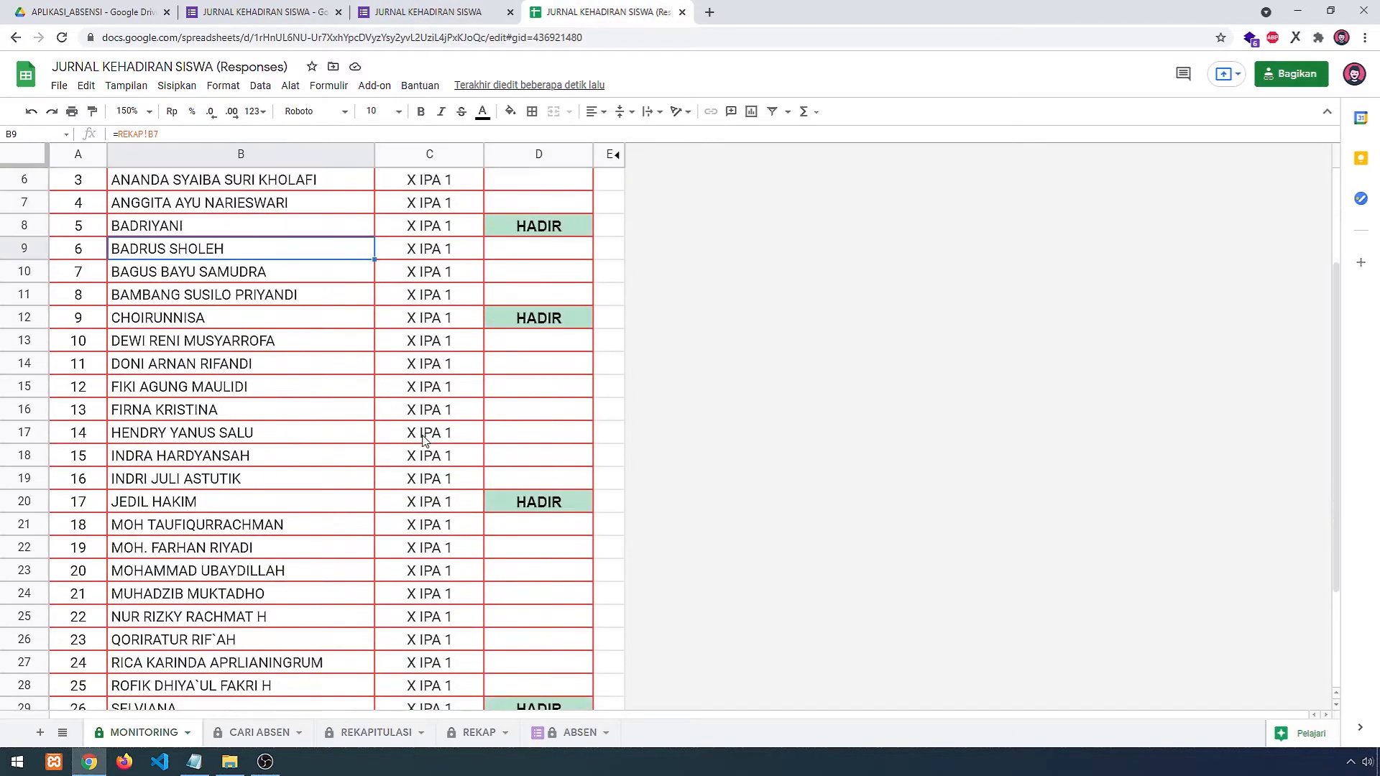
{"action": "scroll", "coordinate": [423, 445], "scroll_direction": "down", "scroll_amount": 4}
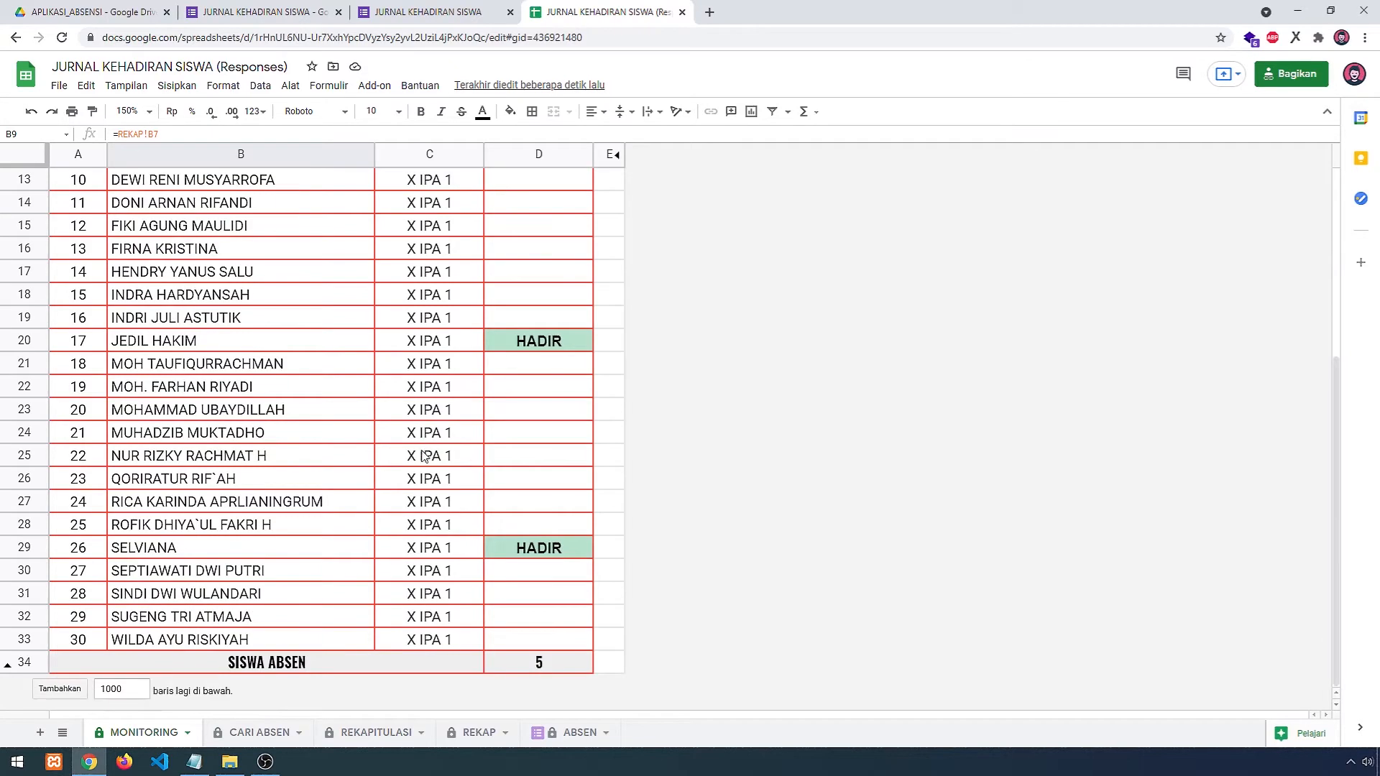
{"action": "scroll", "coordinate": [423, 458], "scroll_direction": "up", "scroll_amount": 4}
{"action": "scroll", "coordinate": [422, 431], "scroll_direction": "up", "scroll_amount": 1}
{"action": "scroll", "coordinate": [442, 406], "scroll_direction": "up", "scroll_amount": 3}
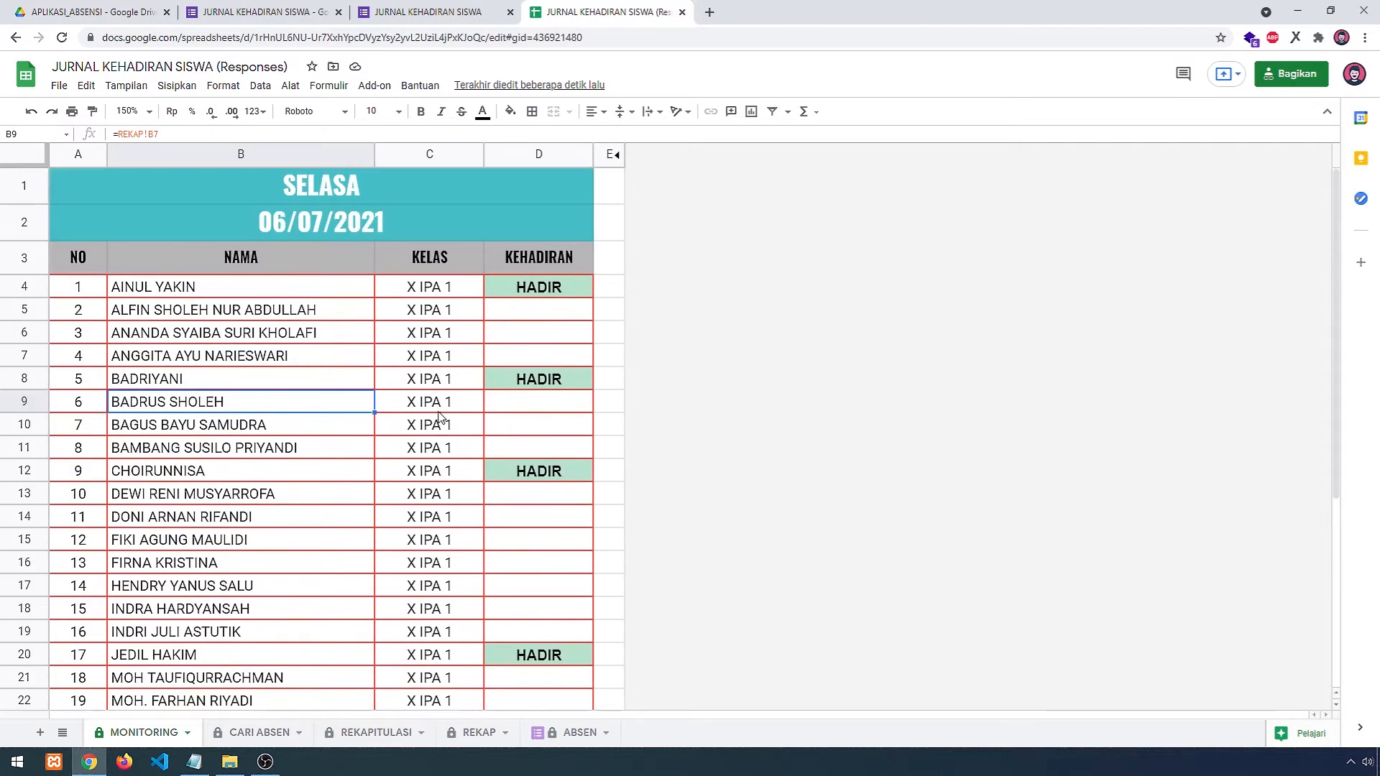
- Set the search date in the CARI ABSEN sheet to 2021-07-08 and look through the attendance list
{"action": "left_click", "coordinate": [259, 733]}
{"action": "double_click", "coordinate": [346, 221]}
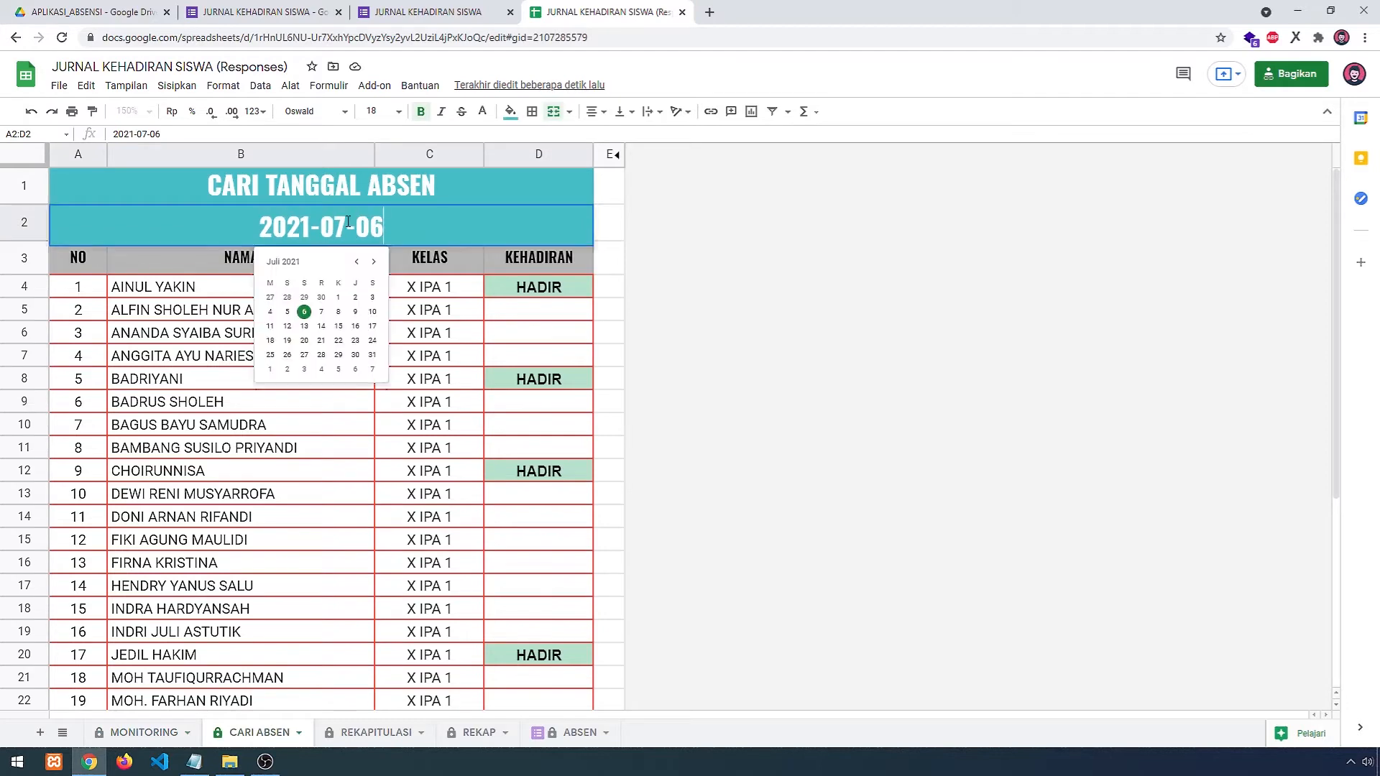
{"action": "left_click", "coordinate": [339, 313]}
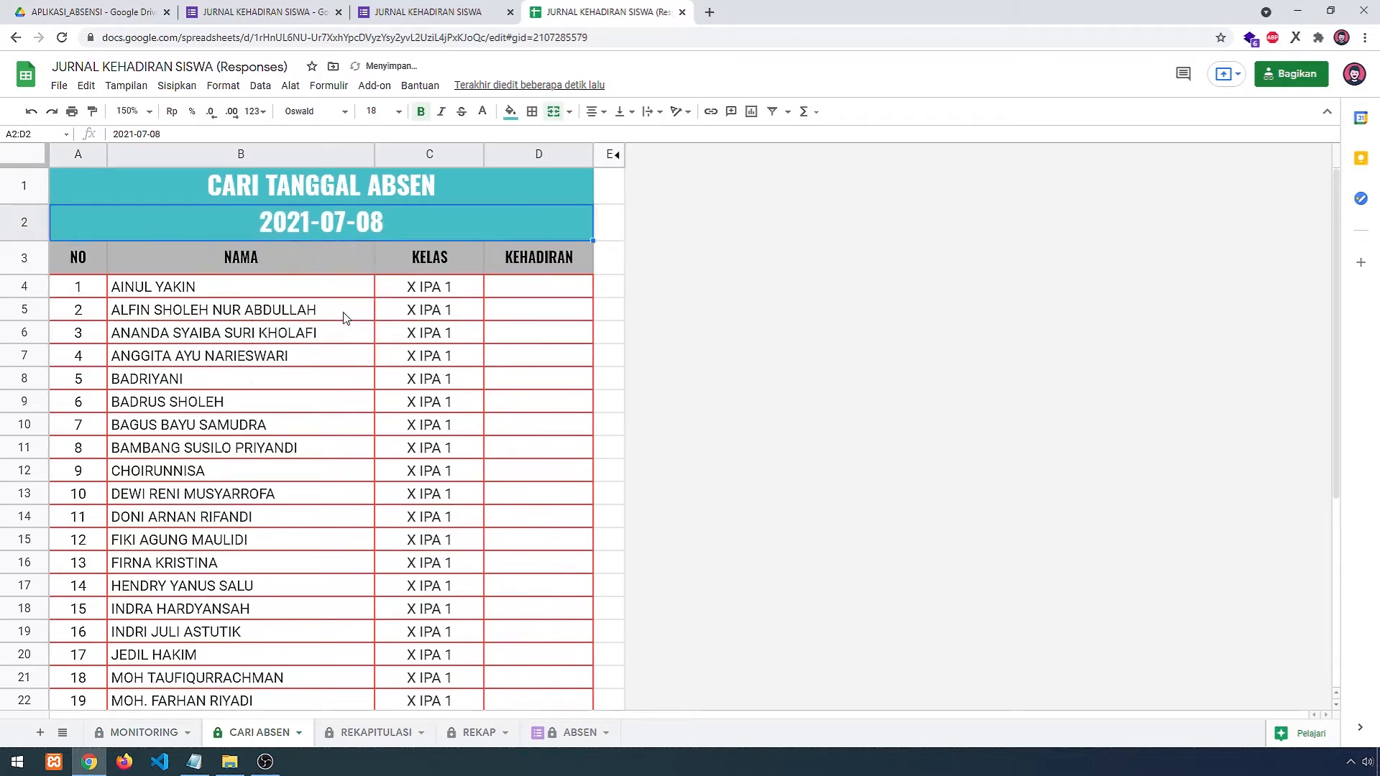
{"action": "scroll", "coordinate": [540, 380], "scroll_direction": "down", "scroll_amount": 4}
{"action": "scroll", "coordinate": [549, 416], "scroll_direction": "up", "scroll_amount": 3}
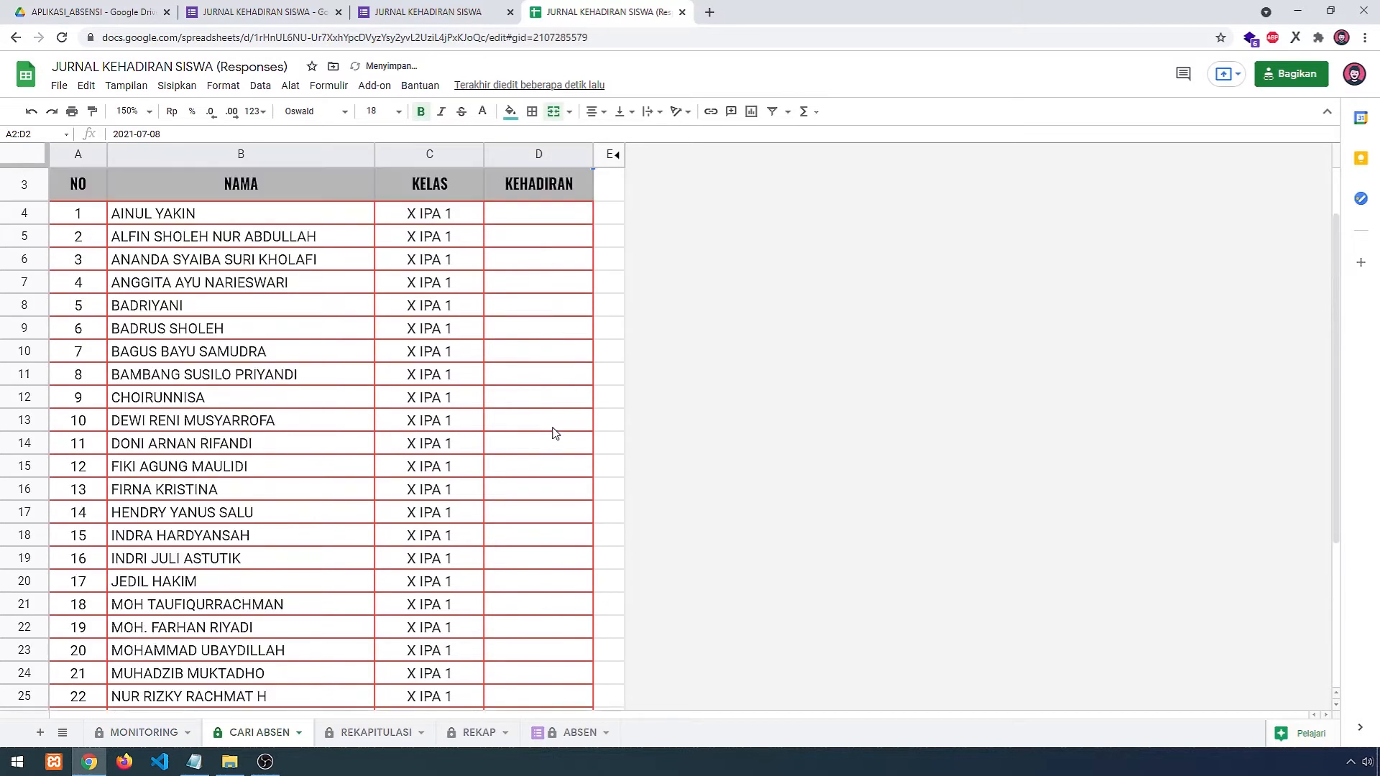
{"action": "scroll", "coordinate": [551, 434], "scroll_direction": "up", "scroll_amount": 1}
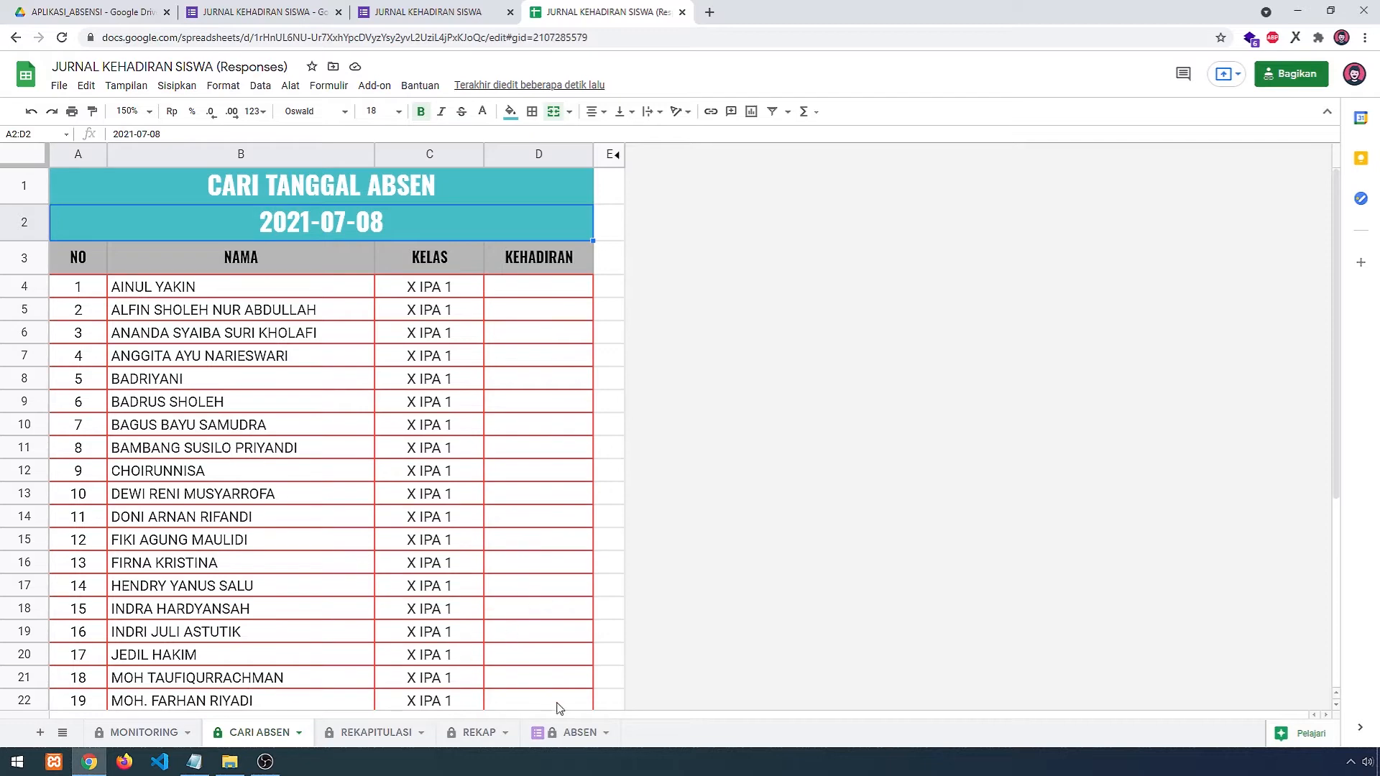
- Inspect the latest response's DUMP_KEY in the ABSEN sheet, and revisit the REKAP and REKAPITULASI sheets
{"action": "left_click", "coordinate": [569, 736]}
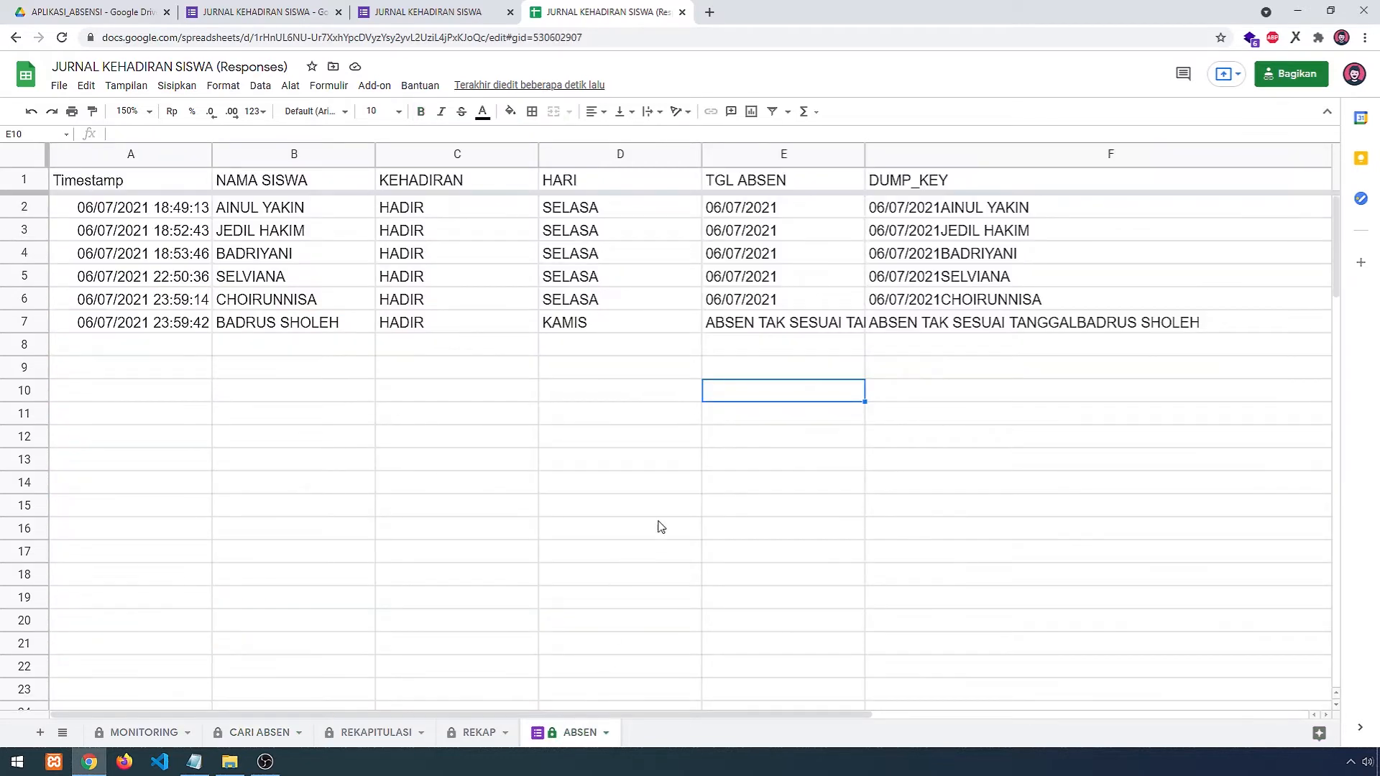
{"action": "left_click", "coordinate": [949, 329]}
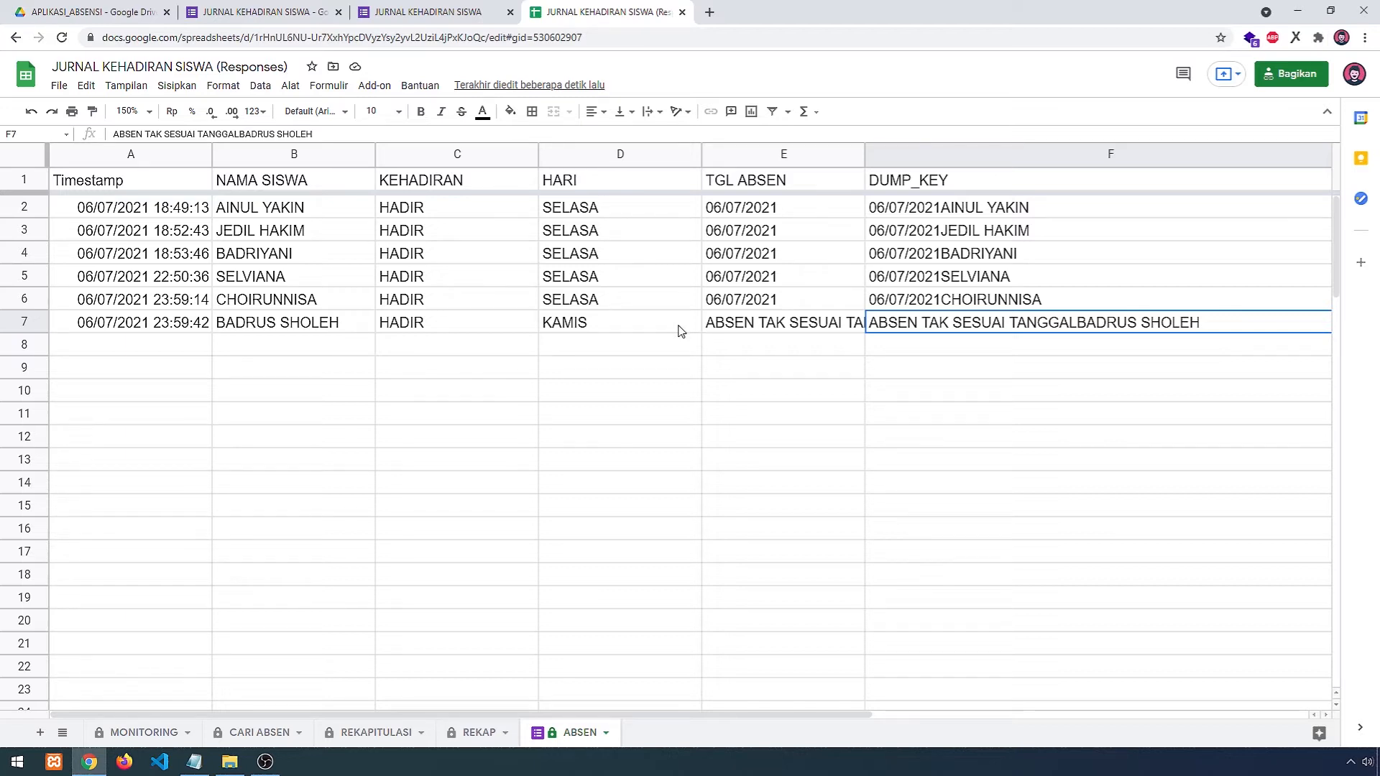
{"action": "left_click", "coordinate": [479, 740]}
{"action": "left_click", "coordinate": [385, 733]}
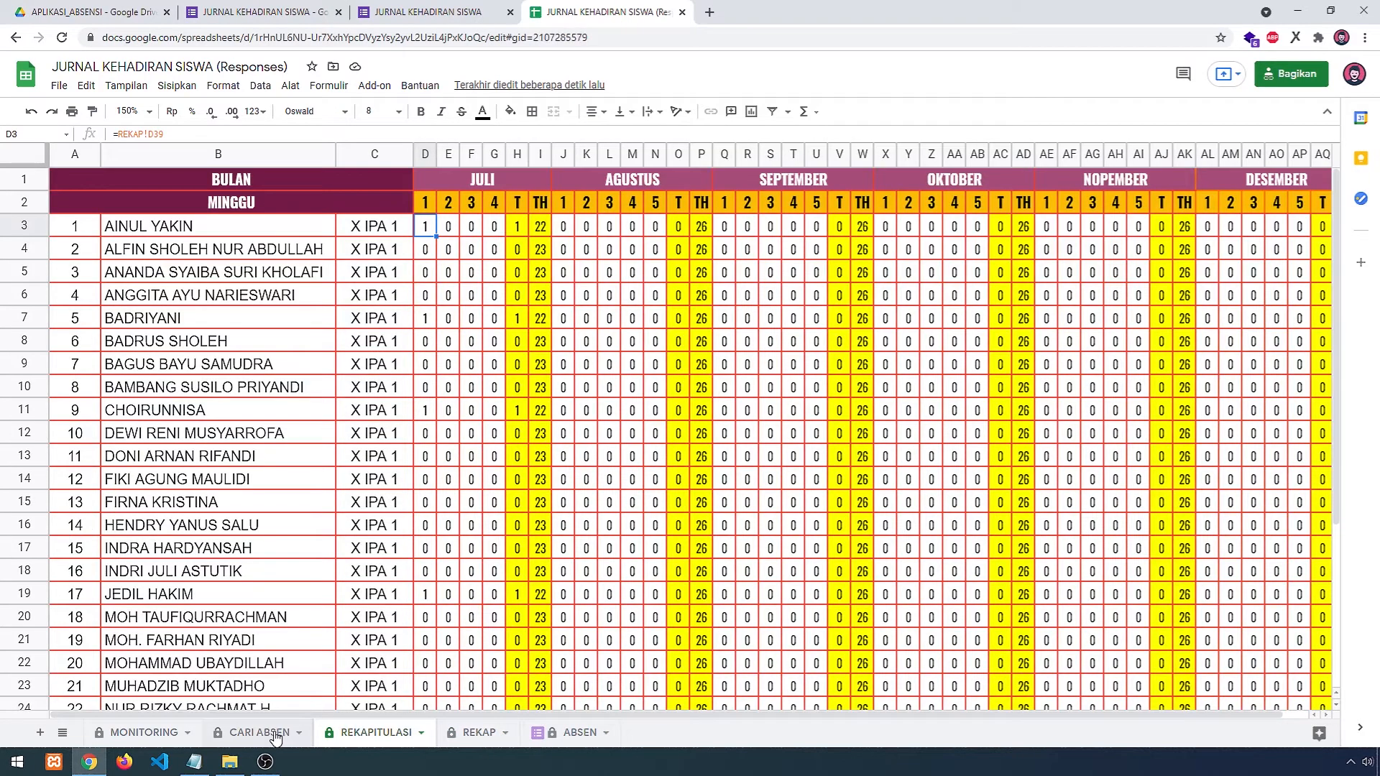
- Return to the MONITORING sheet and review the full student list down to the SISWA ABSEN row
{"action": "left_click", "coordinate": [279, 738]}
{"action": "left_click", "coordinate": [144, 732]}
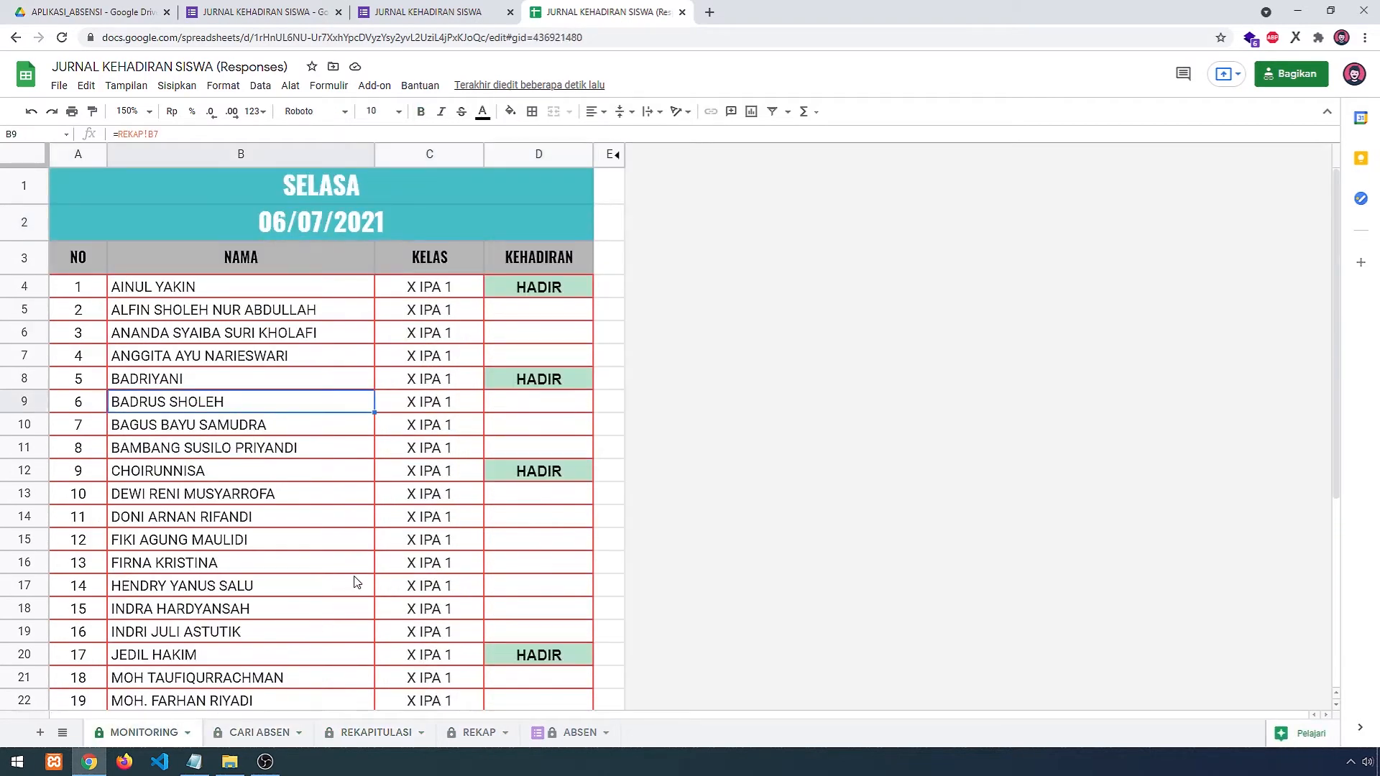
{"action": "scroll", "coordinate": [360, 583], "scroll_direction": "down", "scroll_amount": 2}
{"action": "scroll", "coordinate": [363, 579], "scroll_direction": "down", "scroll_amount": 2}
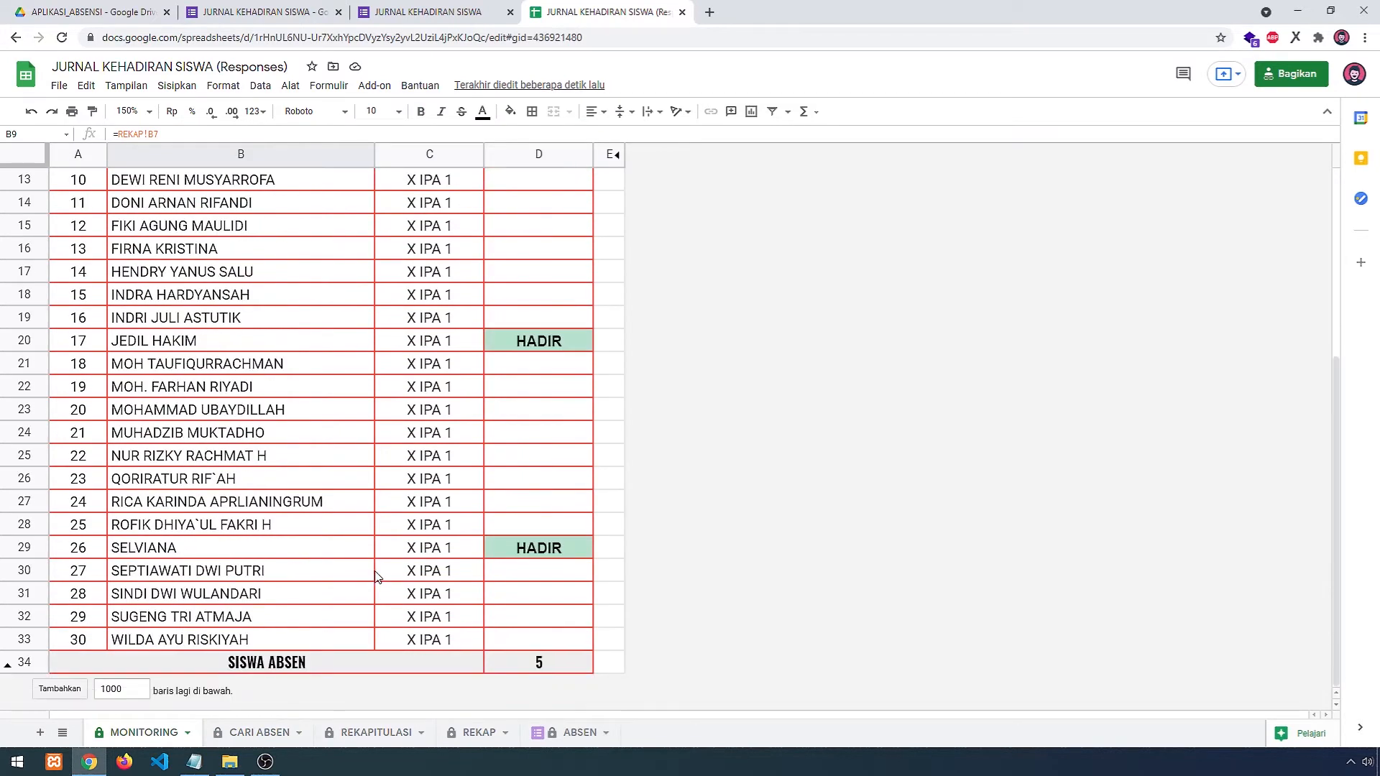
{"action": "scroll", "coordinate": [378, 568], "scroll_direction": "up", "scroll_amount": 4}
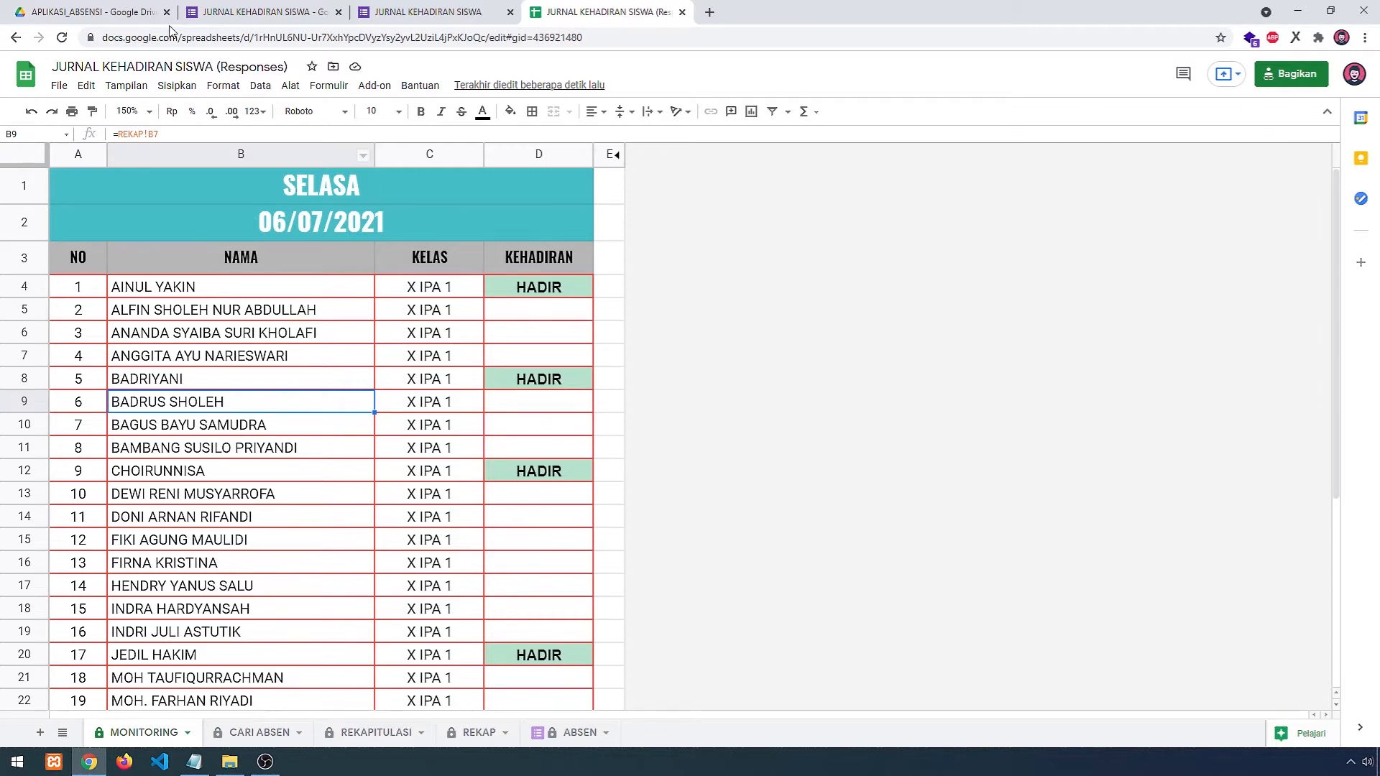
- Show the JURNAL KEHADIRAN SISWA form and its Responses spreadsheet in the APLIKASI_ABSENSI Drive folder
{"action": "left_click", "coordinate": [117, 15]}
{"action": "left_click", "coordinate": [435, 295]}
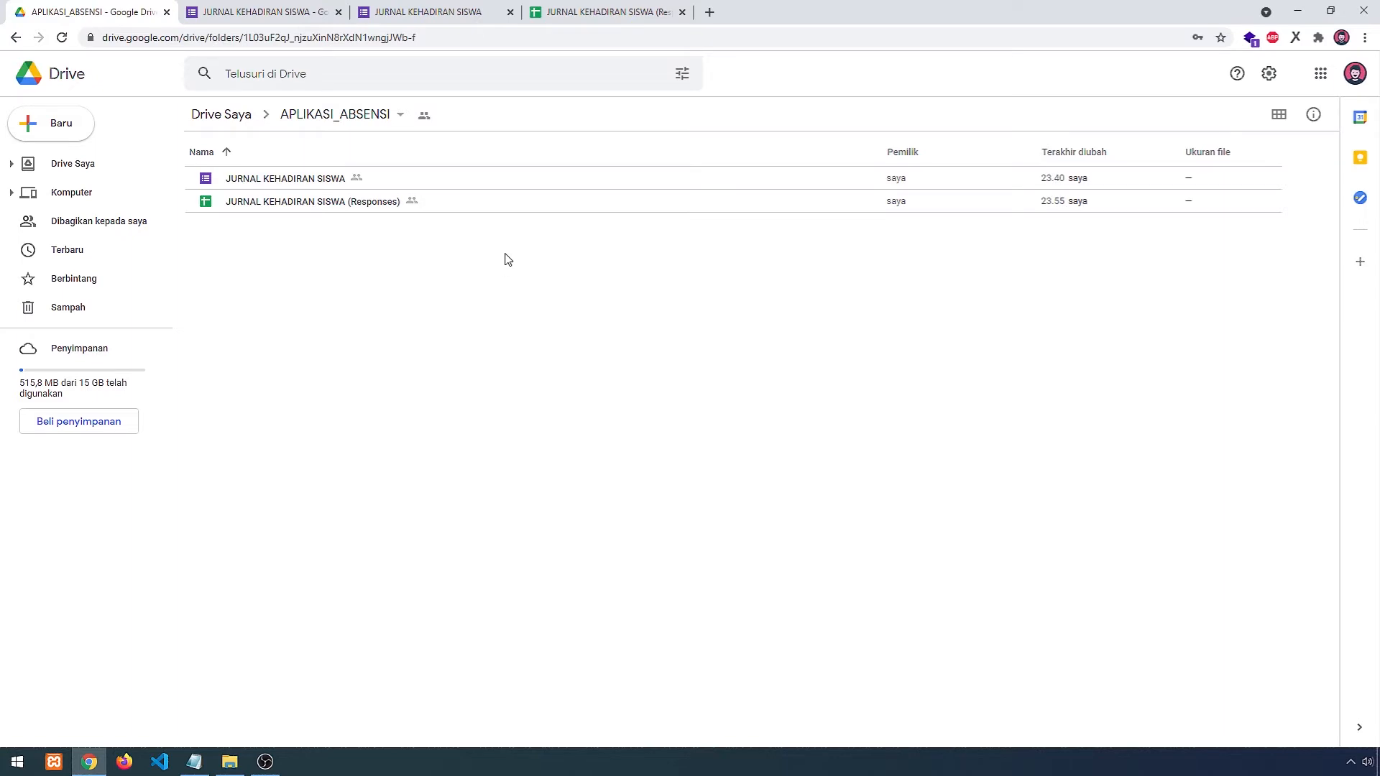
{"action": "left_click", "coordinate": [381, 207]}
{"action": "left_click", "coordinate": [365, 187]}
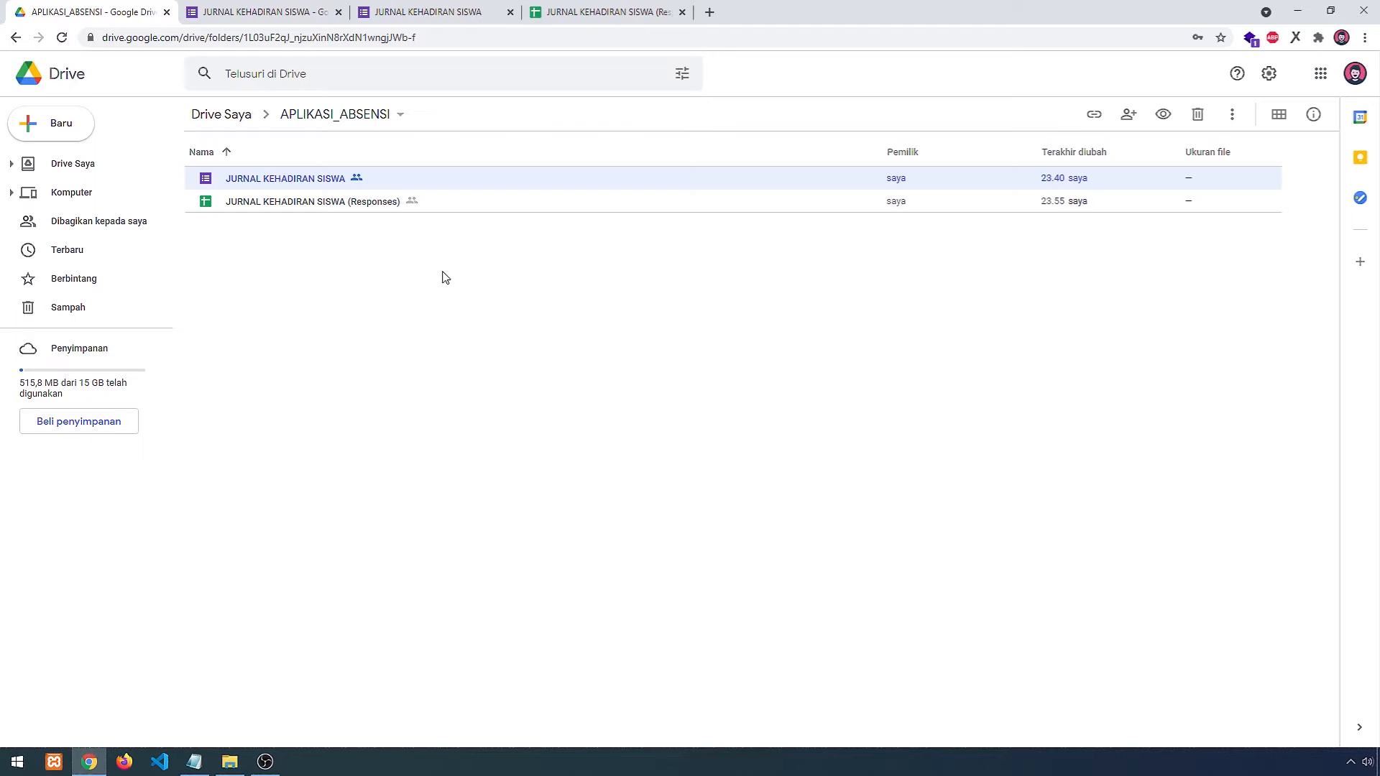
{"action": "left_click", "coordinate": [415, 210]}
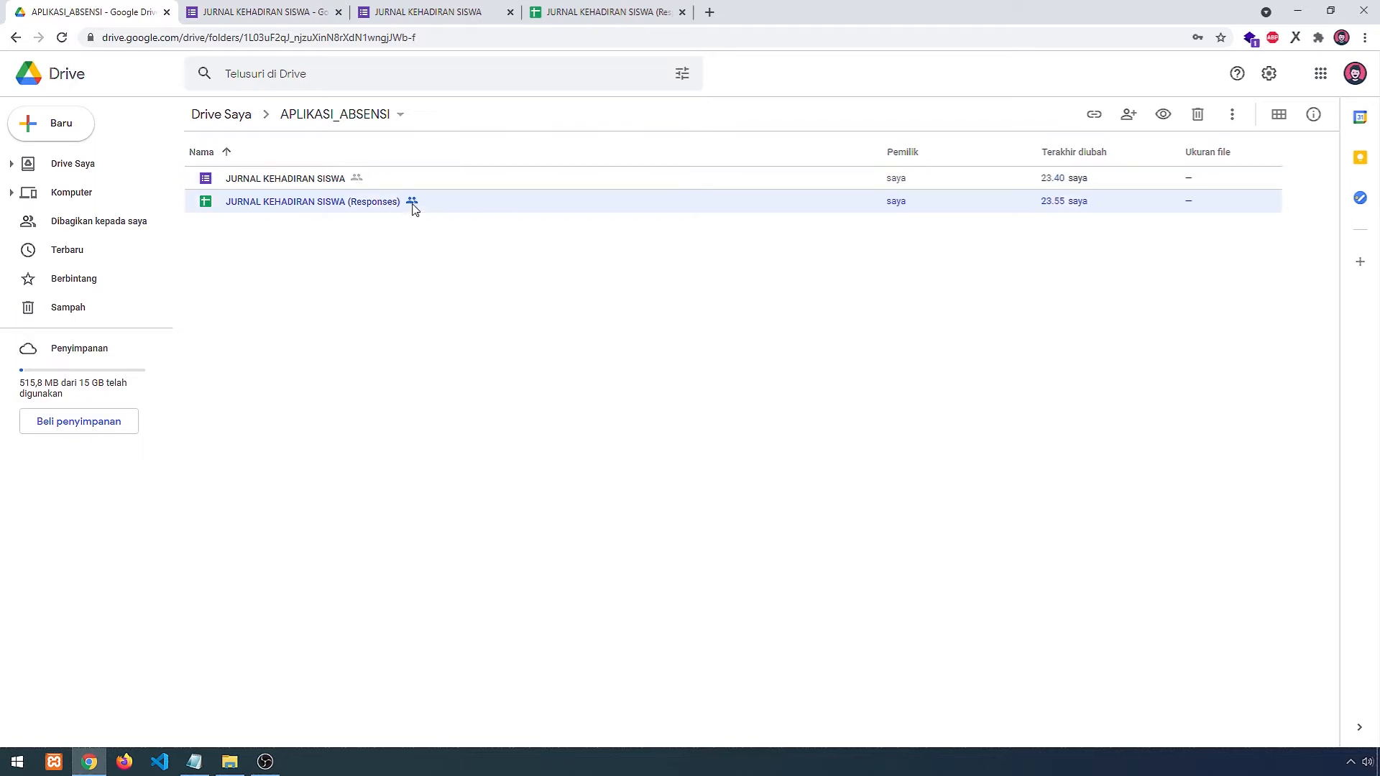
{"action": "left_click", "coordinate": [451, 182]}
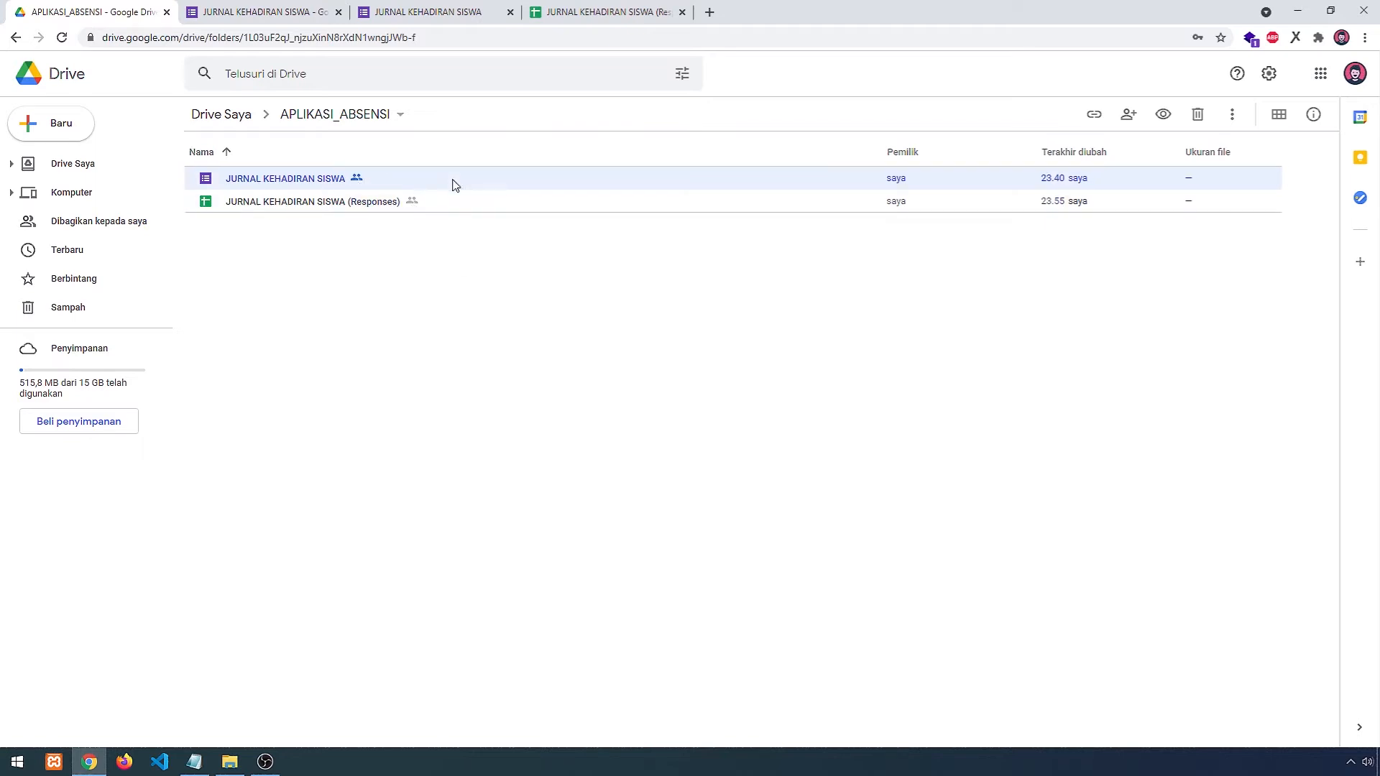
{"action": "left_click", "coordinate": [454, 197]}
{"action": "left_click", "coordinate": [450, 181]}
{"action": "left_click", "coordinate": [509, 210]}
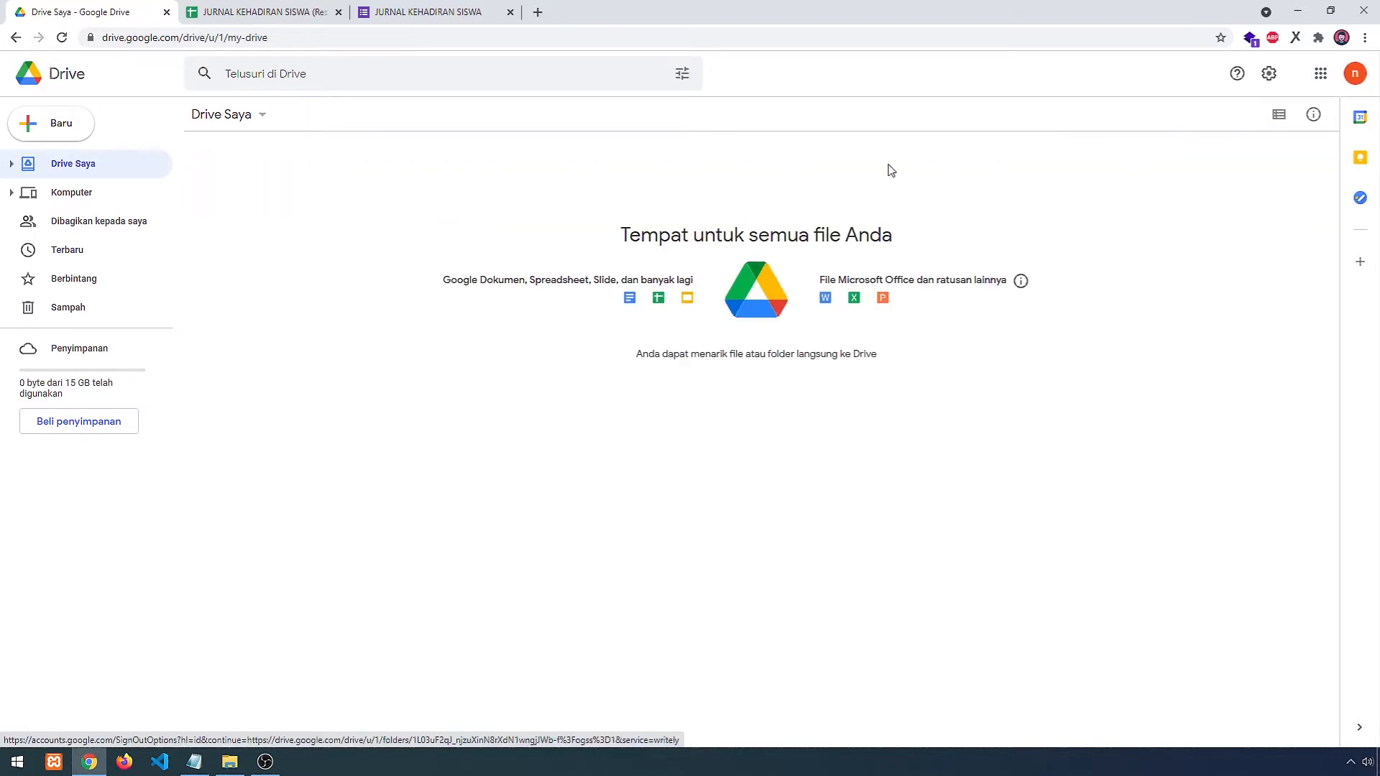
- View the view-only responses spreadsheet from the second account, and select its file among the Drive items shared with that account
{"action": "left_click", "coordinate": [280, 13]}
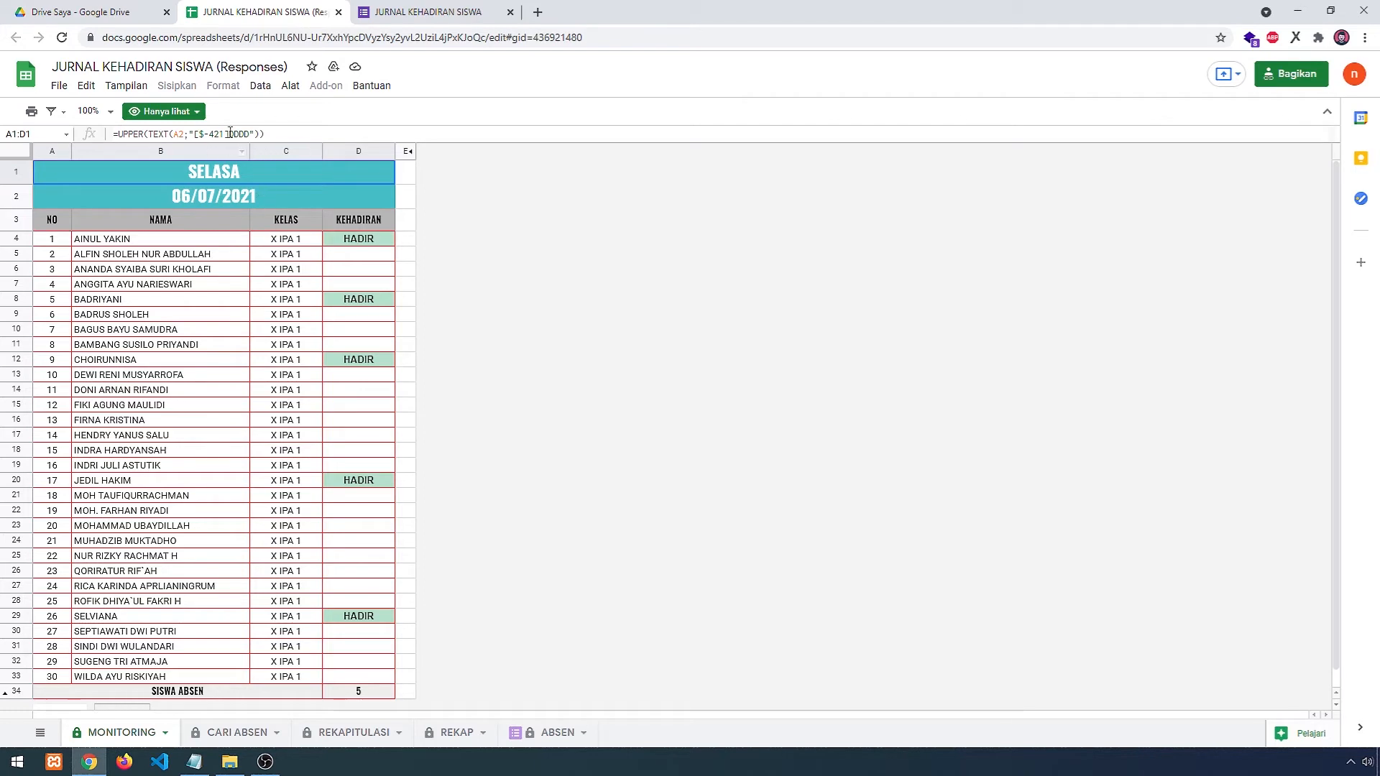
{"action": "left_click", "coordinate": [128, 13]}
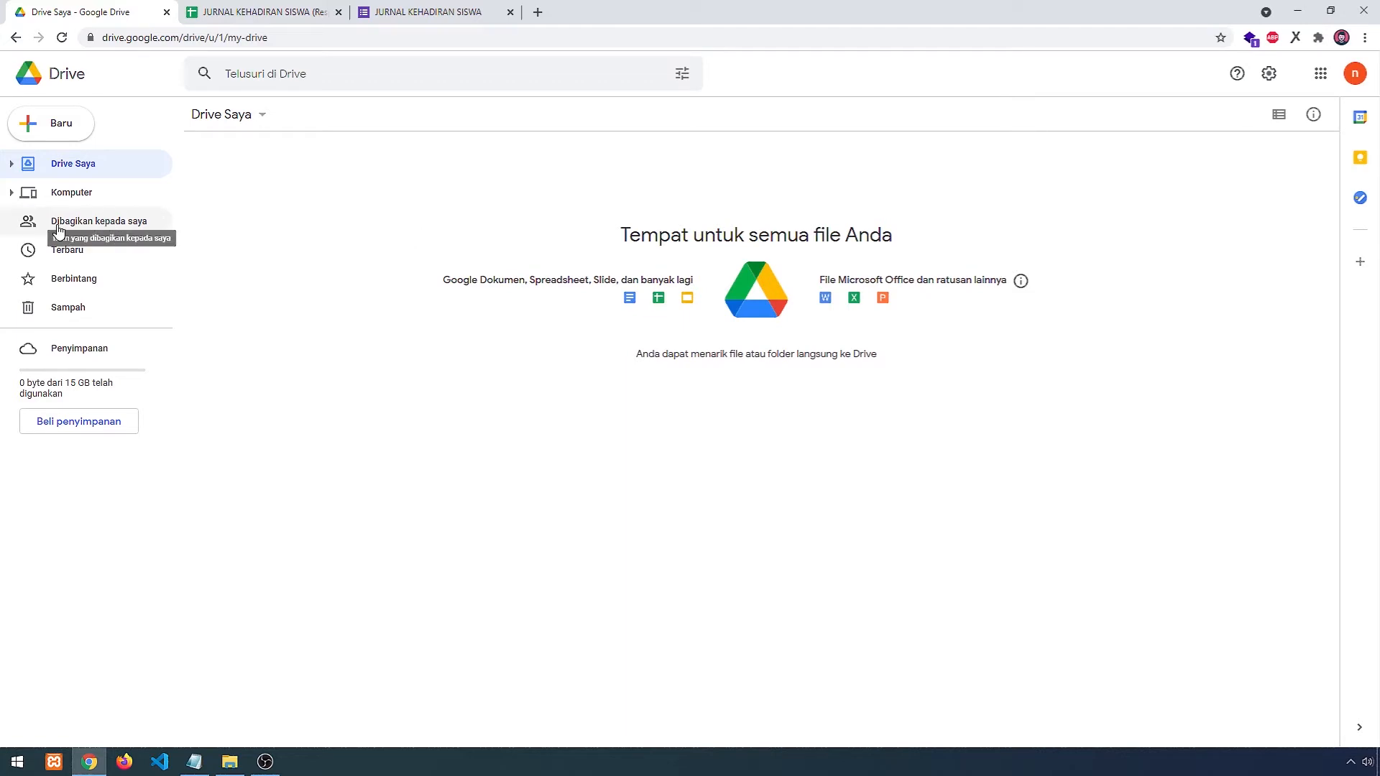
{"action": "left_click", "coordinate": [98, 225]}
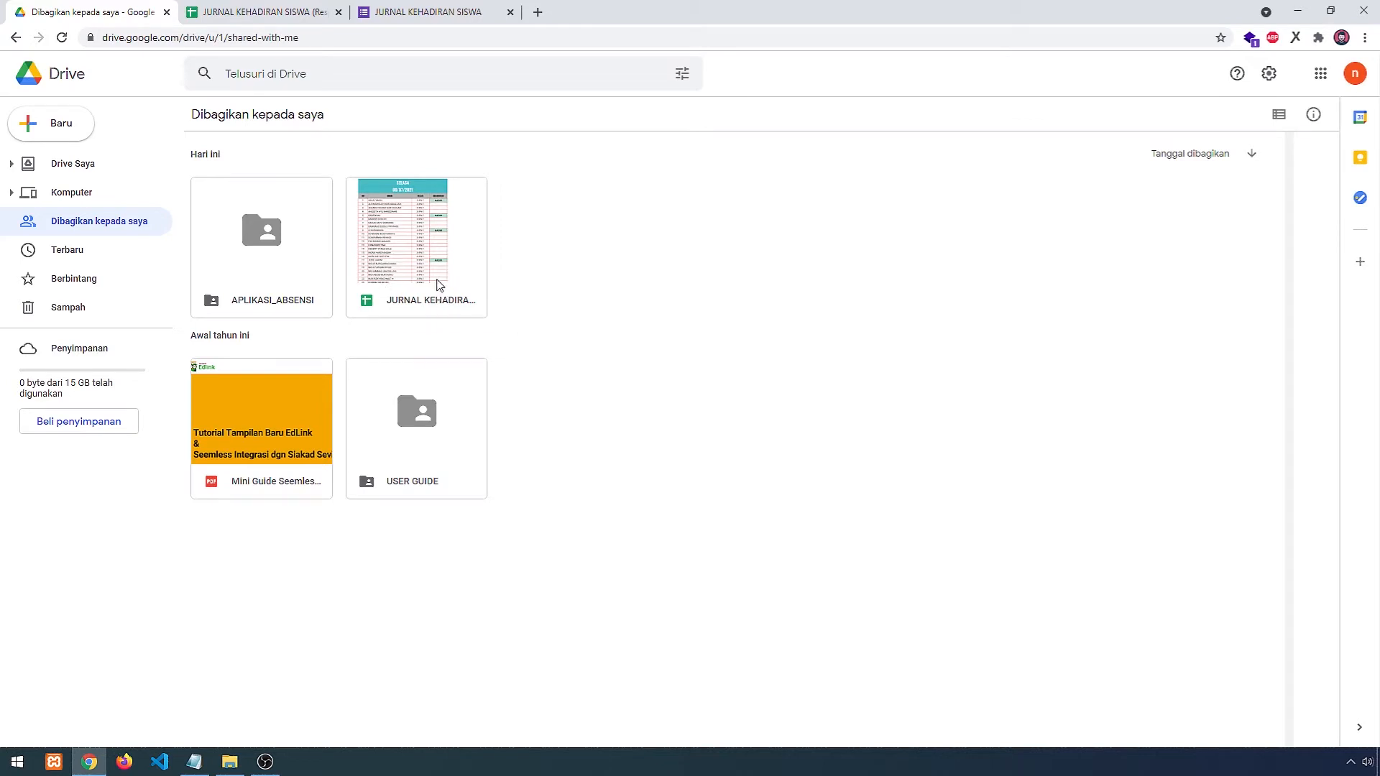
{"action": "left_click", "coordinate": [435, 242]}
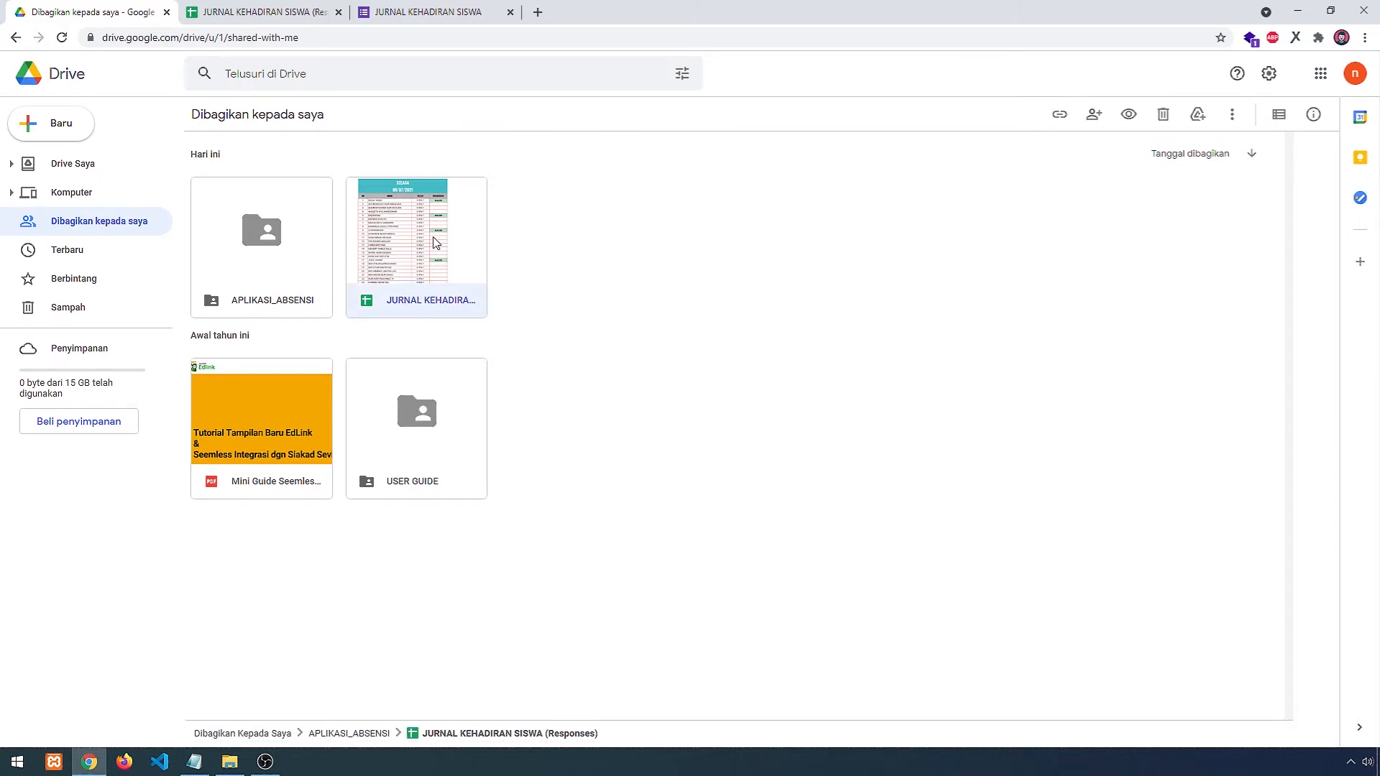
- Make a copy of the shared JURNAL KEHADIRAN SISWA (Responses) spreadsheet and open the second account's own Drive
{"action": "right_click", "coordinate": [435, 242]}
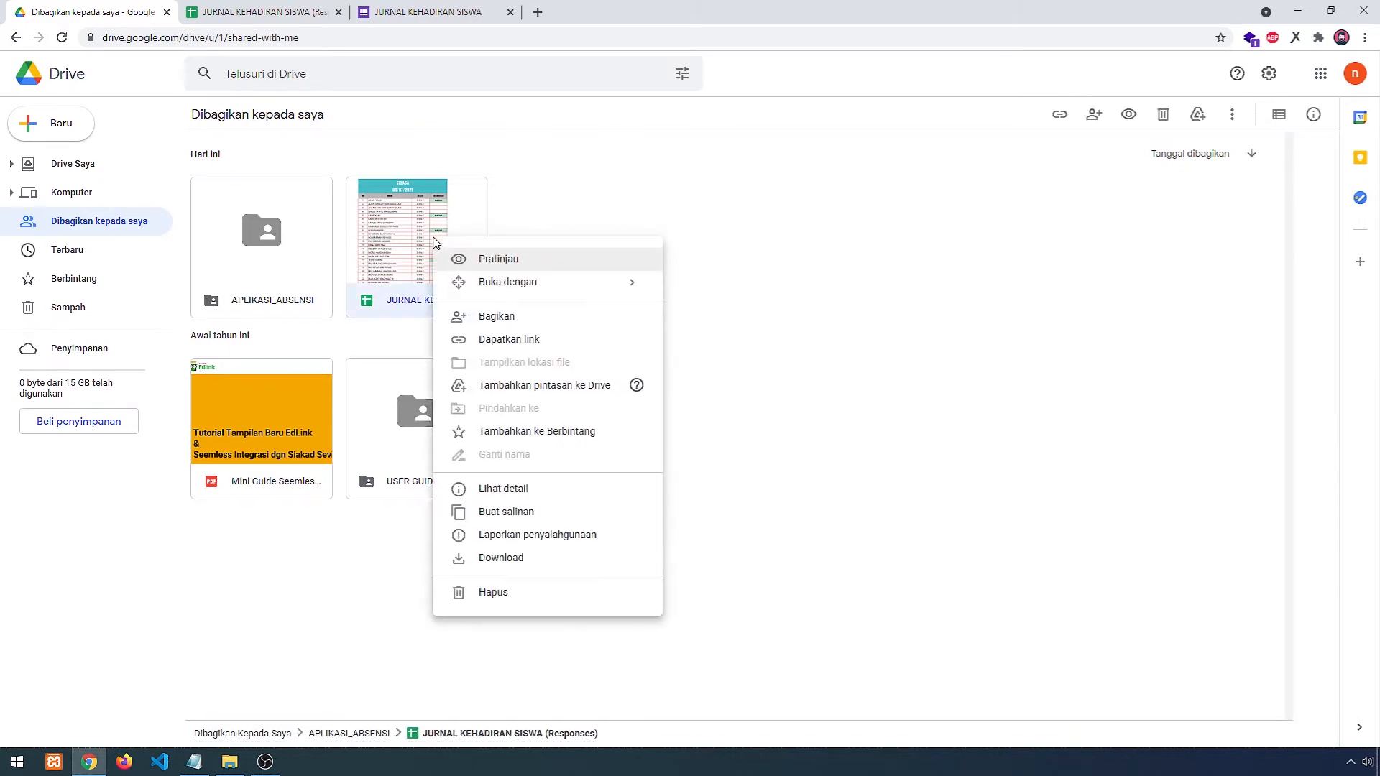
{"action": "right_click", "coordinate": [412, 242]}
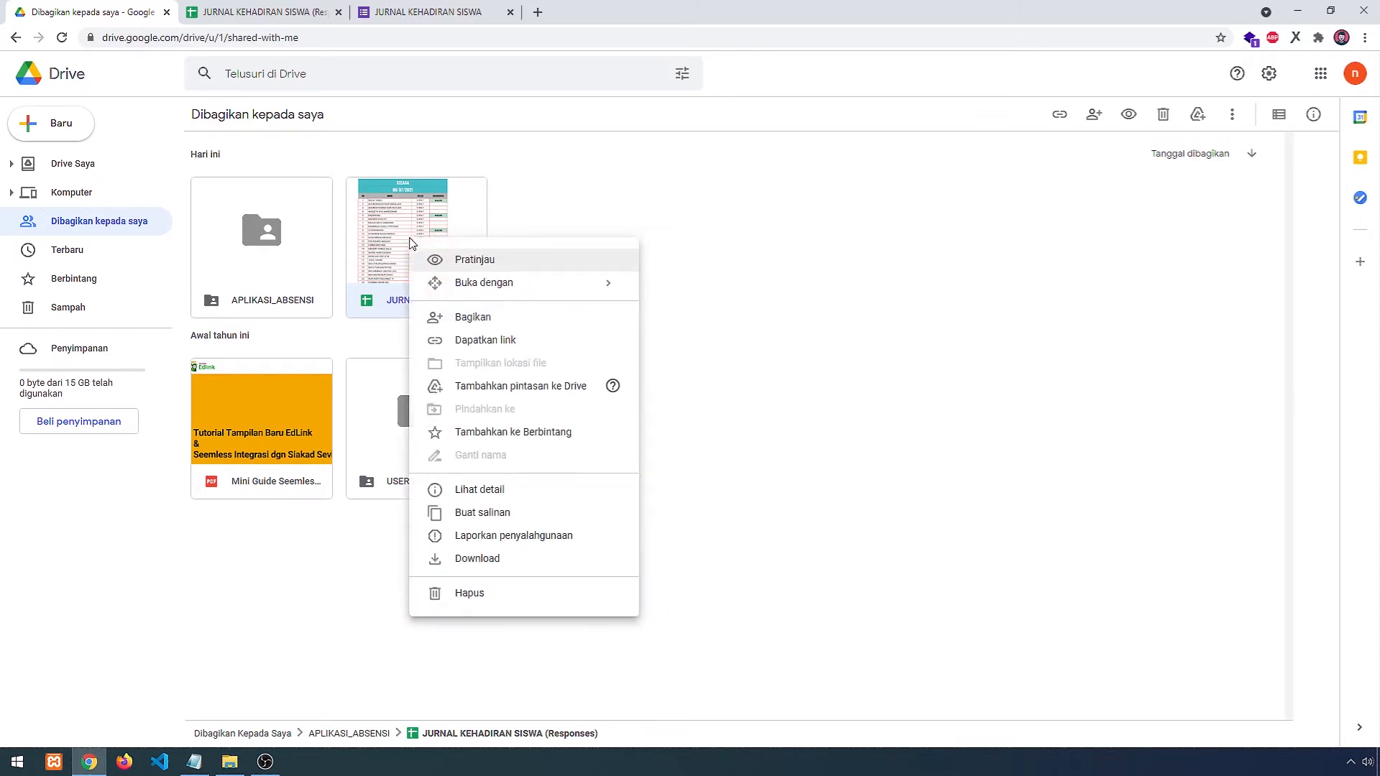
{"action": "left_click", "coordinate": [485, 513]}
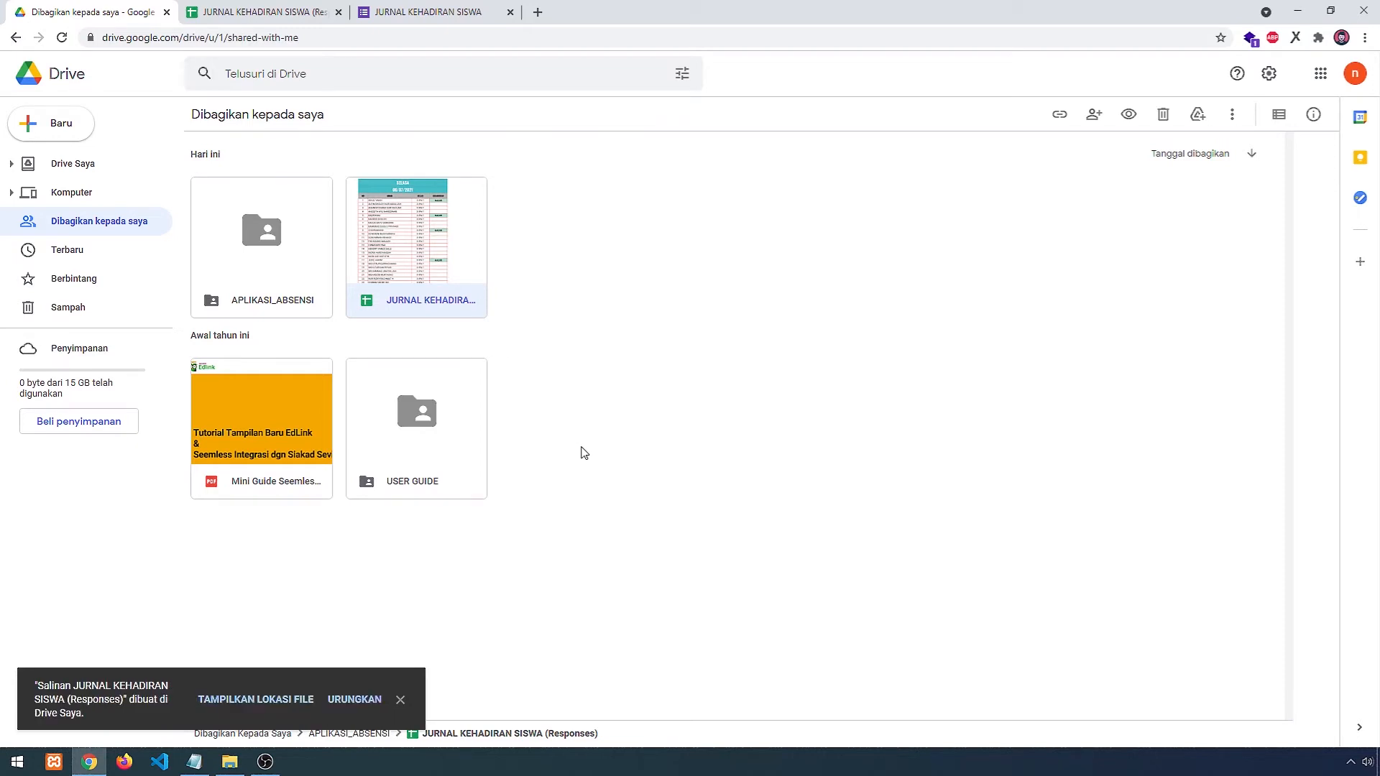
{"action": "left_click", "coordinate": [252, 231]}
{"action": "left_click", "coordinate": [72, 163]}
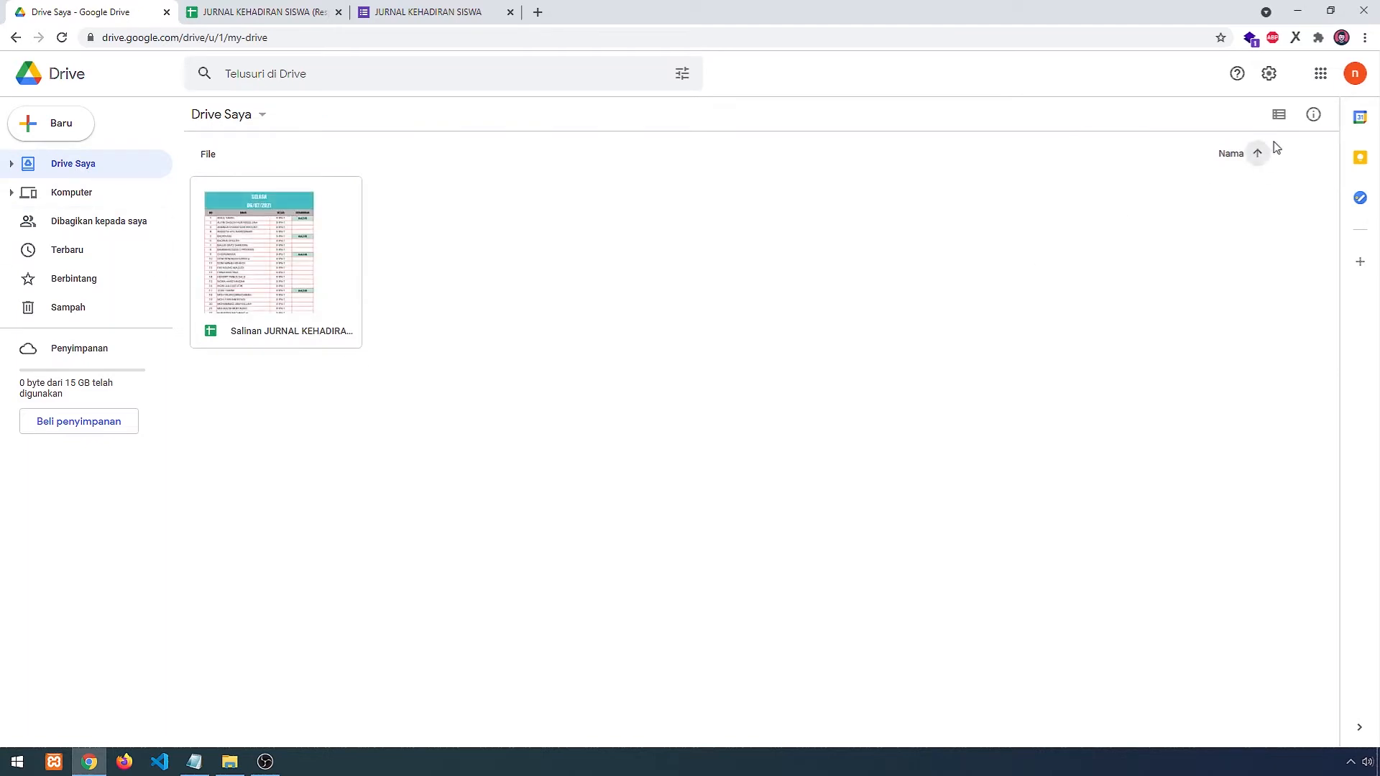
- Show the Drive files as a list and rename the copied spreadsheet to JURNAL KEHADIRAN SISWA (Responses)
{"action": "left_click", "coordinate": [1278, 114]}
{"action": "left_click", "coordinate": [329, 191]}
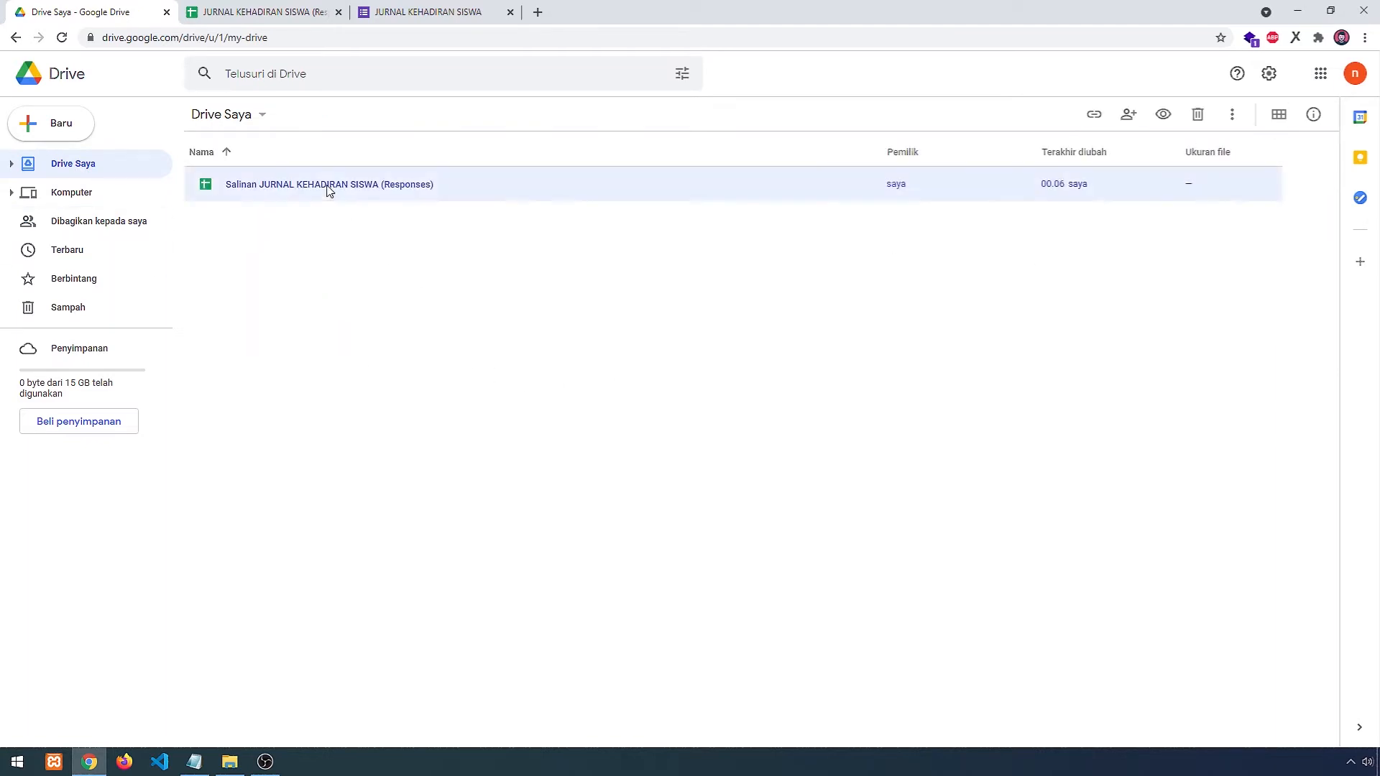
{"action": "right_click", "coordinate": [328, 189]}
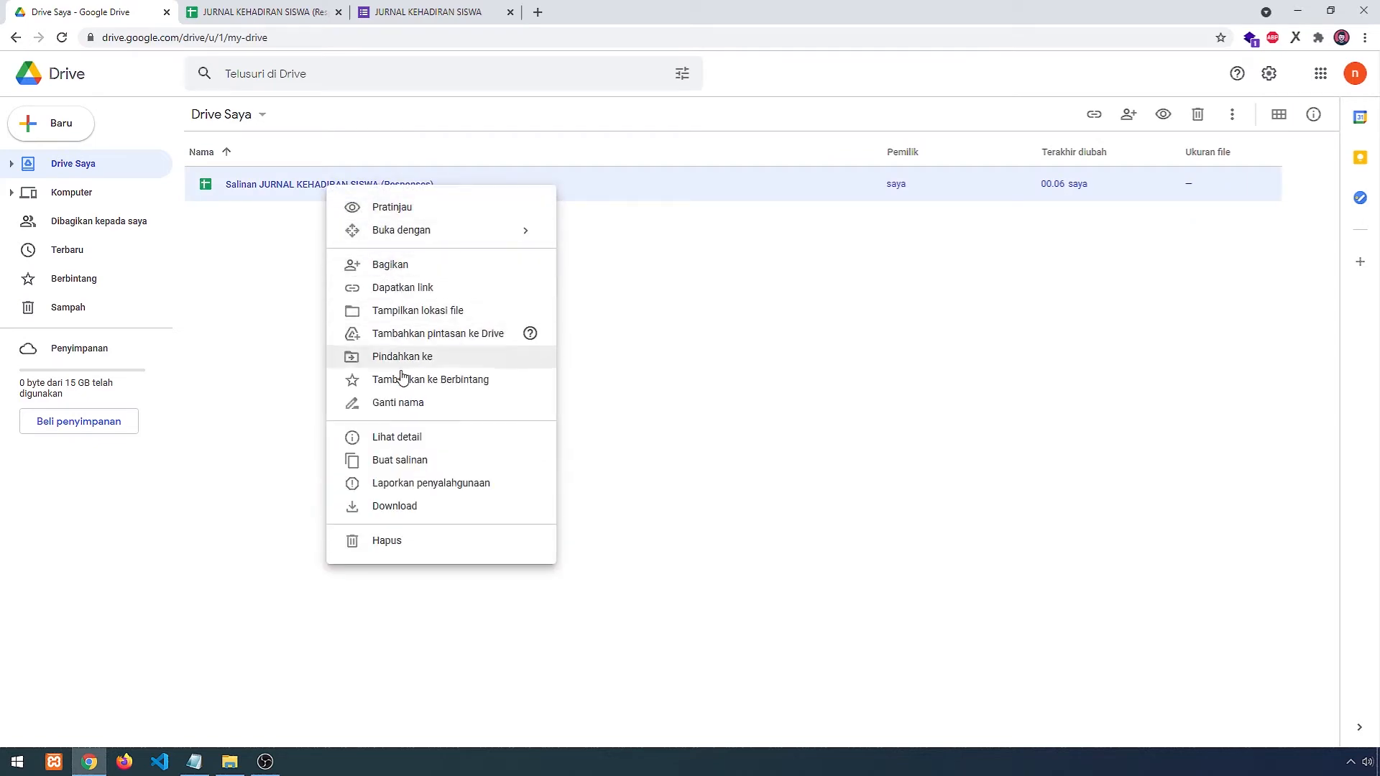
{"action": "left_click", "coordinate": [399, 404]}
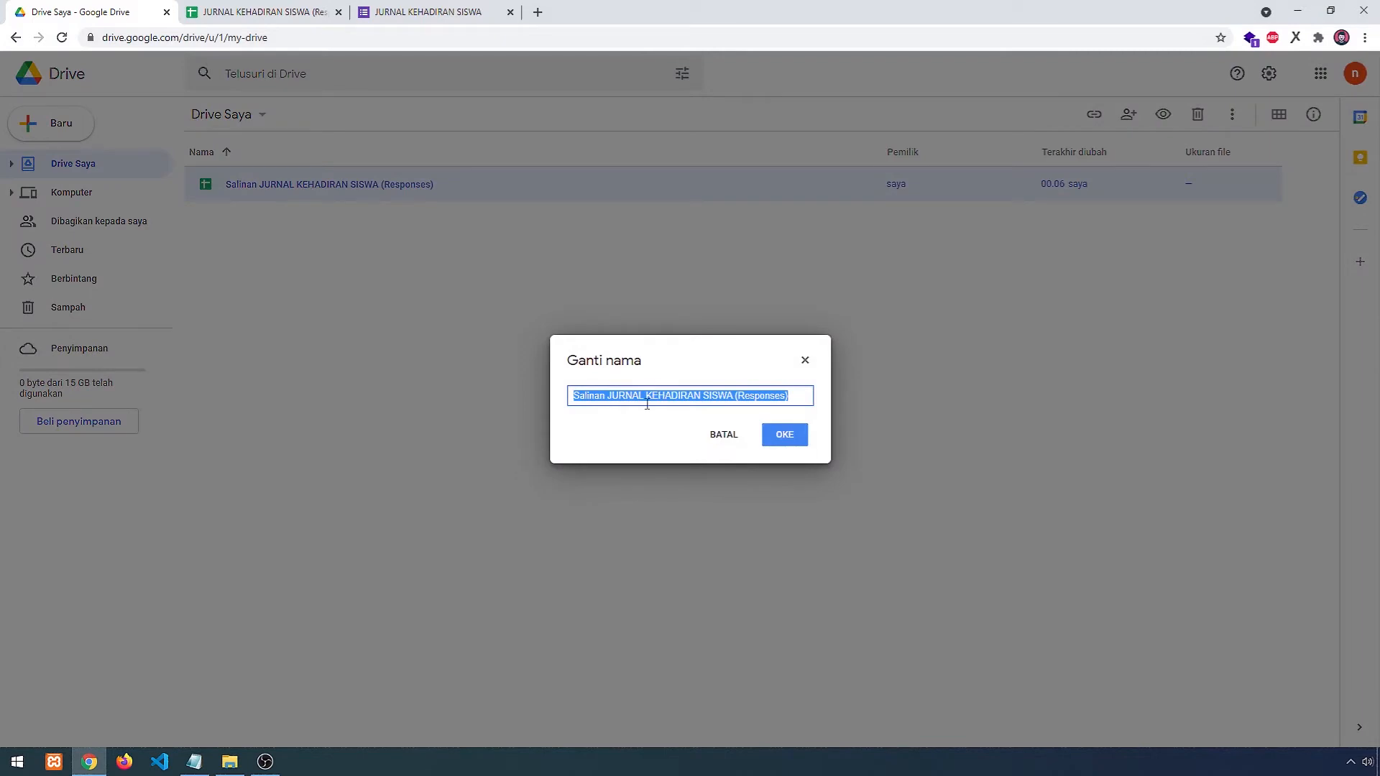
{"action": "left_click_drag", "start_coordinate": [611, 396], "coordinate": [571, 396]}
{"action": "left_click", "coordinate": [603, 394]}
{"action": "key", "text": "BackSpace"}
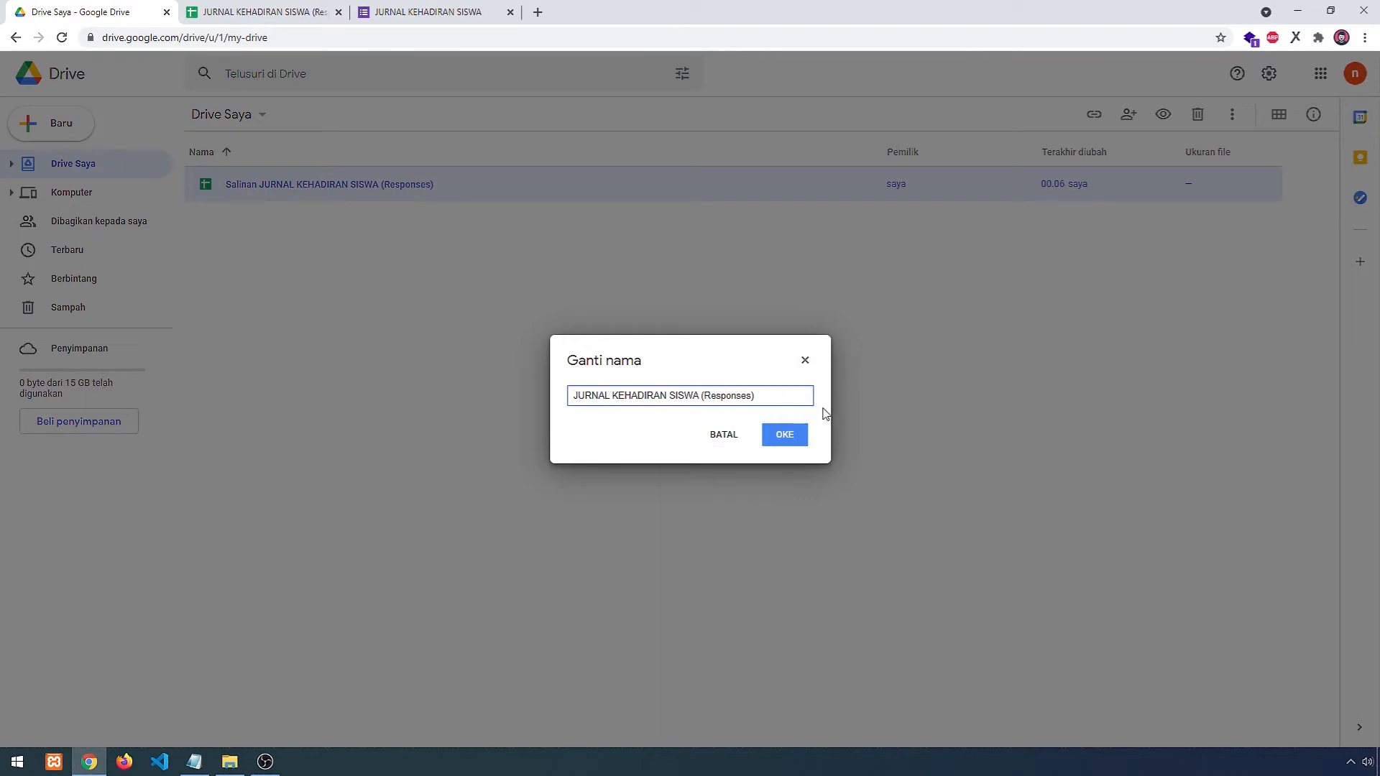
{"action": "left_click", "coordinate": [786, 435]}
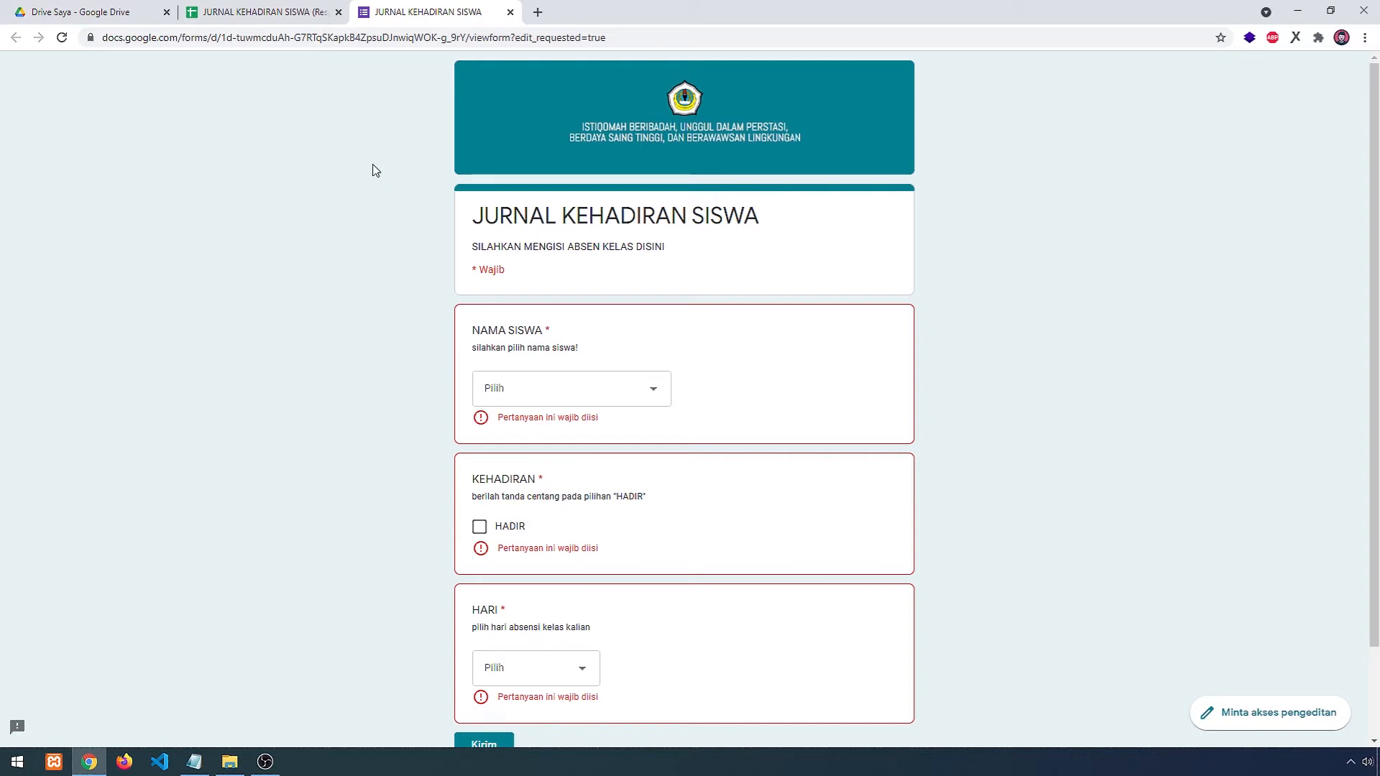
- View the NAMA SISWA choices in the JURNAL KEHADIRAN SISWA form and close the list without choosing one
{"action": "left_click", "coordinate": [644, 393]}
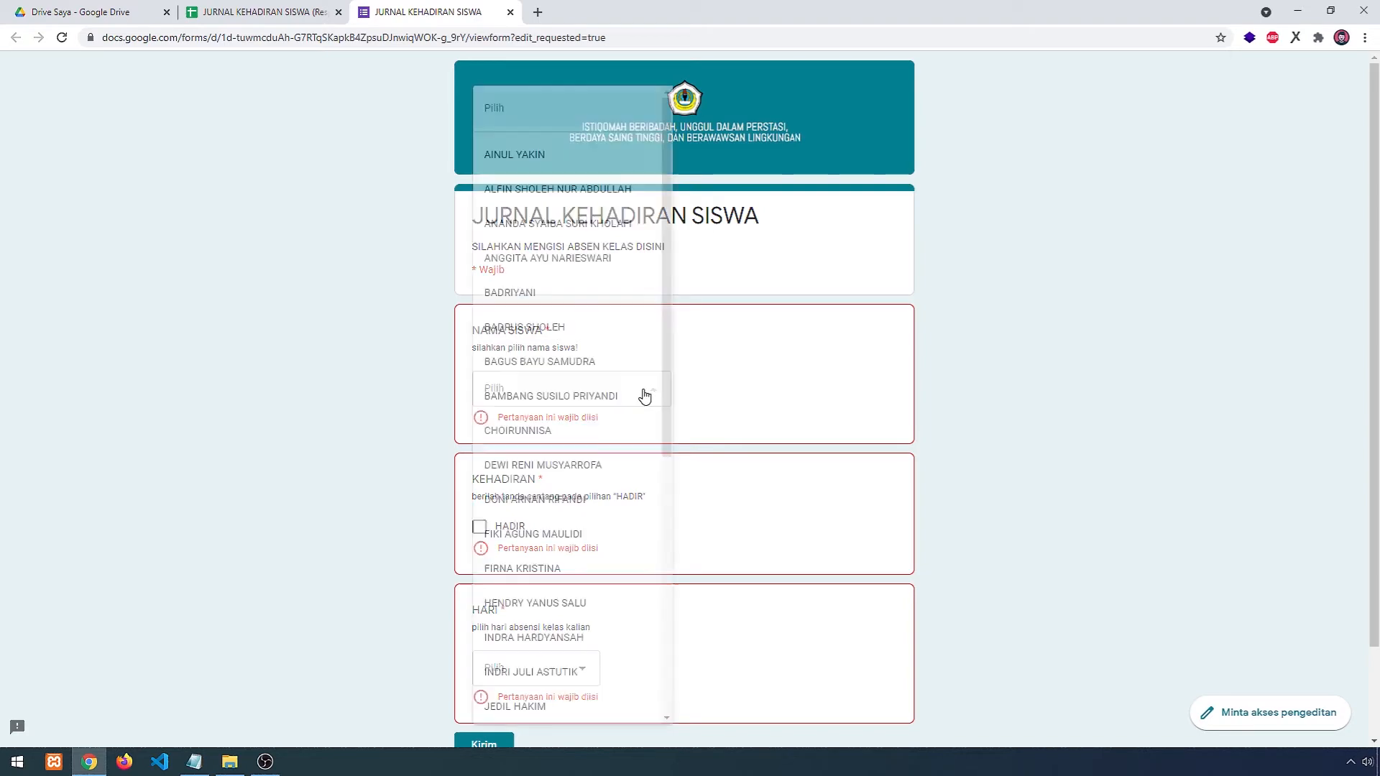
{"action": "mouse_move", "coordinate": [668, 327]}
{"action": "left_mouse_down"}
{"action": "mouse_move", "coordinate": [665, 544]}
{"action": "mouse_move", "coordinate": [675, 339]}
{"action": "left_mouse_up"}
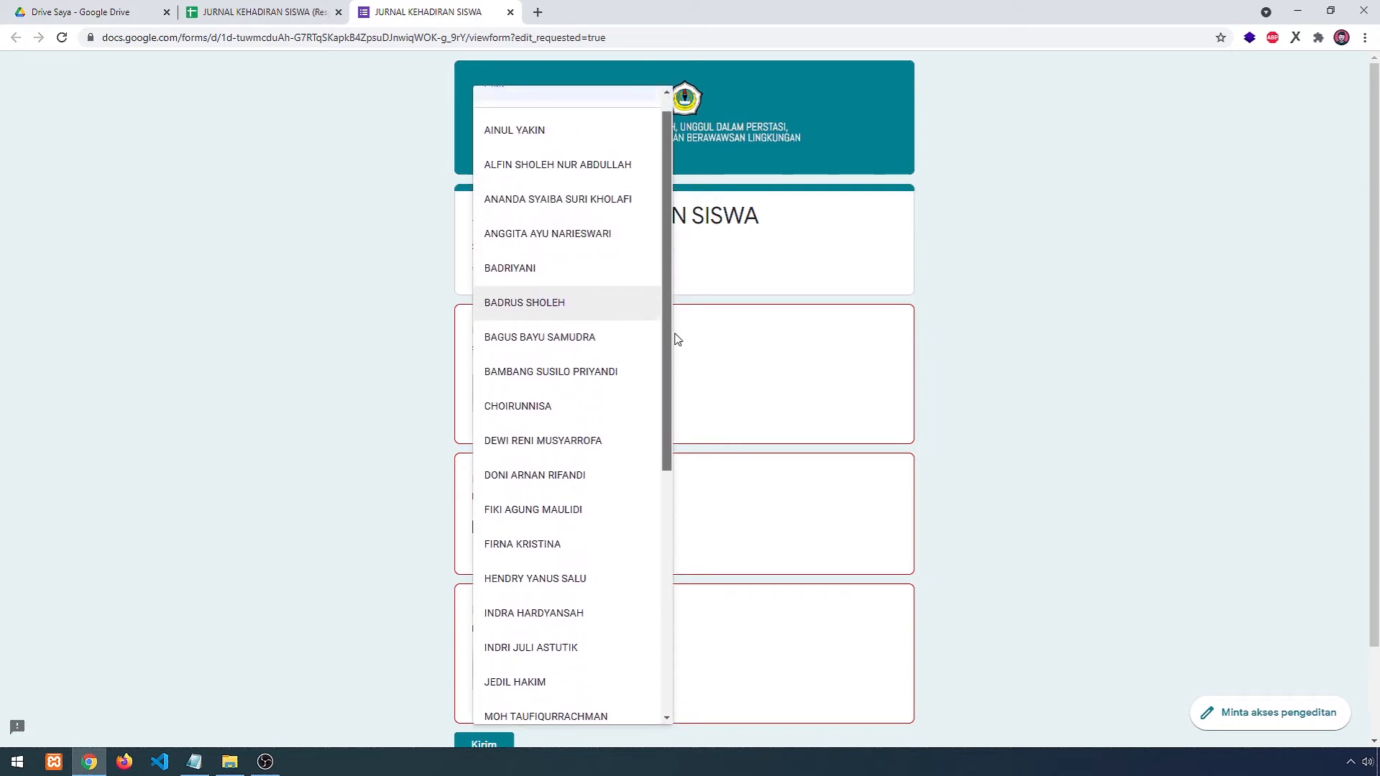
{"action": "left_click", "coordinate": [676, 339]}
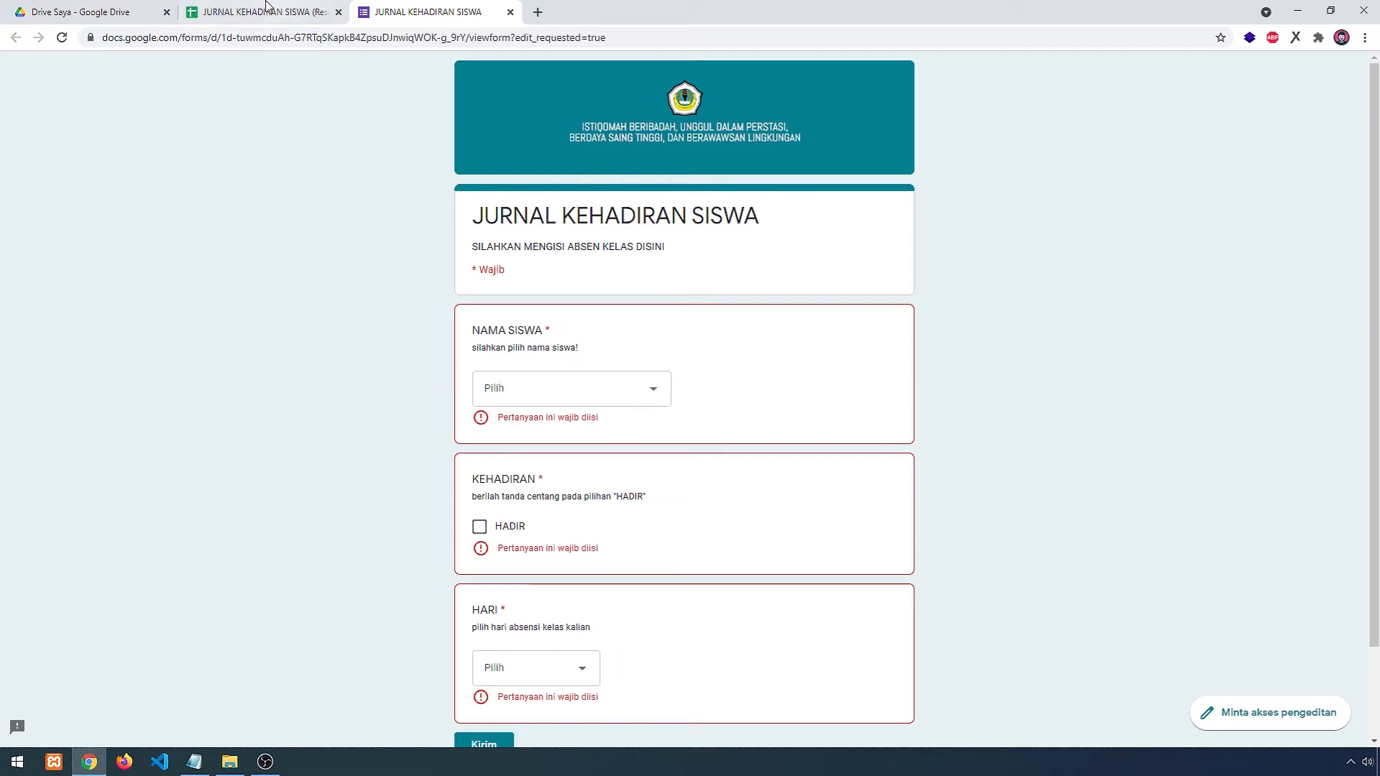
- Examine the first student names in the NAMA SISWA column of the responses spreadsheet's REKAP sheet
{"action": "left_click", "coordinate": [267, 11]}
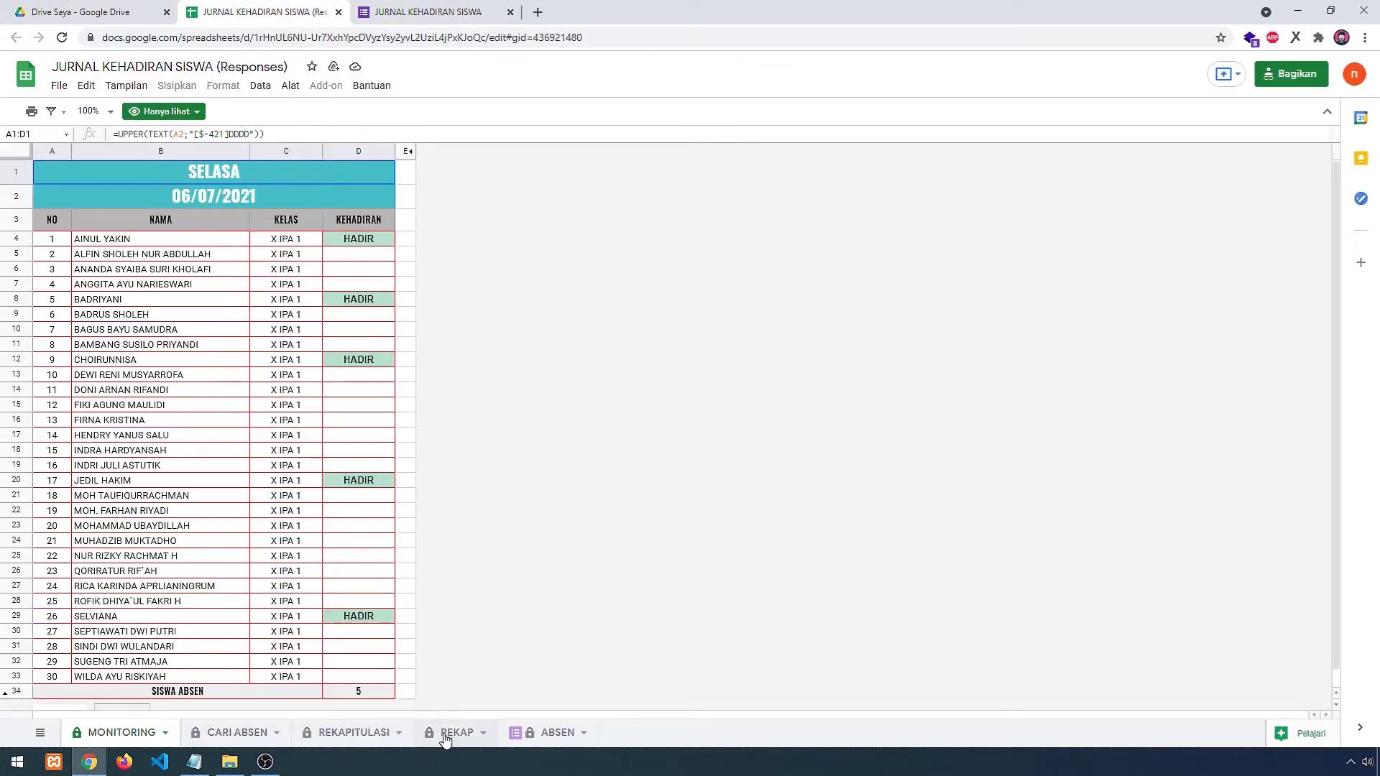
{"action": "left_click", "coordinate": [445, 734]}
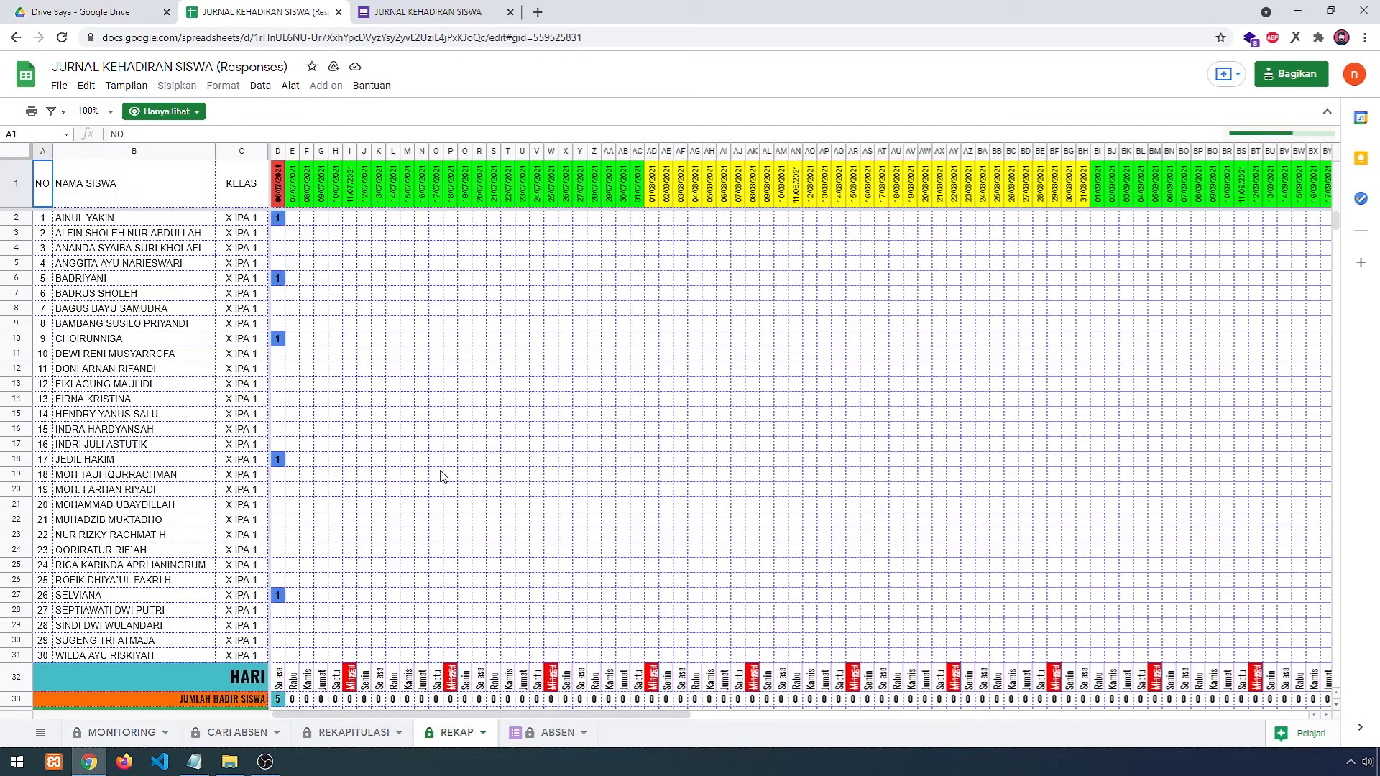
{"action": "left_click", "coordinate": [136, 220]}
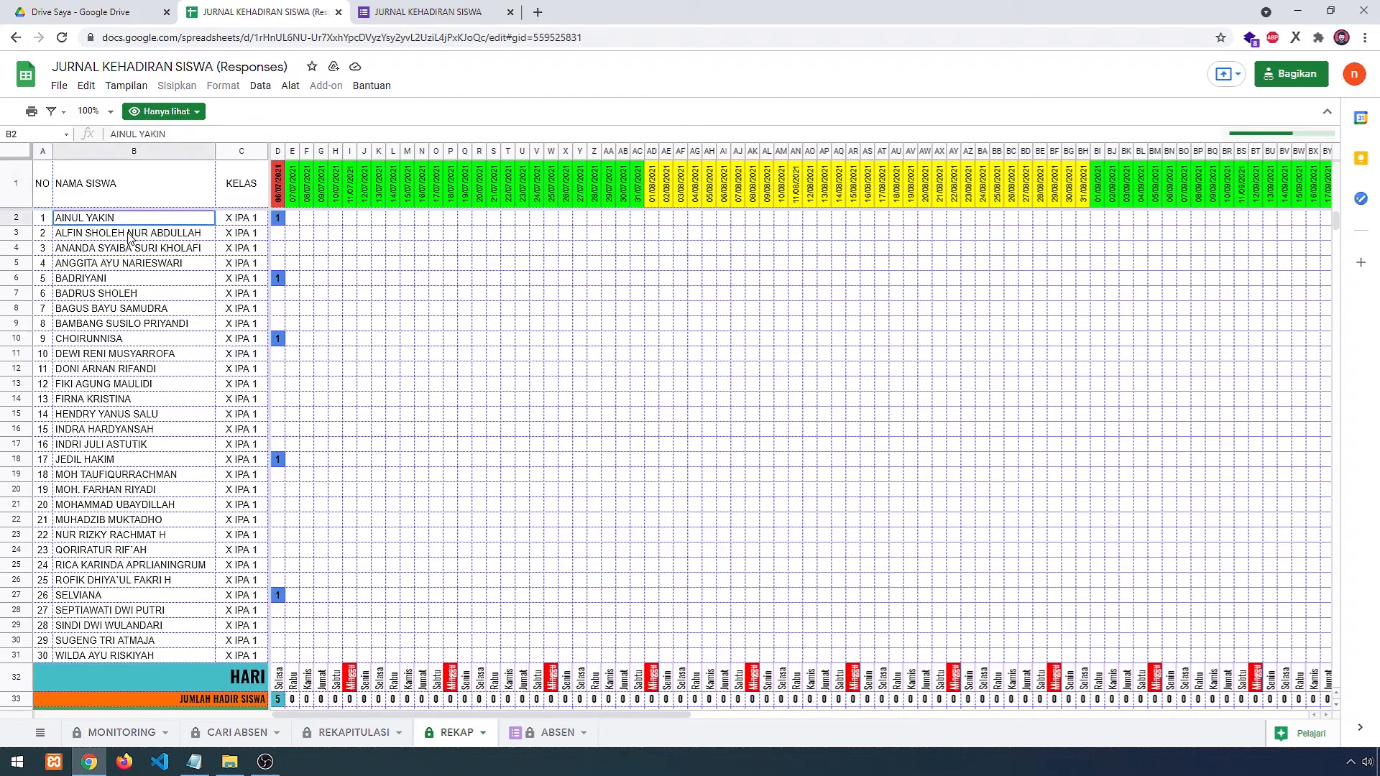
{"action": "left_click", "coordinate": [133, 234]}
{"action": "left_click", "coordinate": [133, 249]}
{"action": "left_click", "coordinate": [133, 263]}
{"action": "left_click", "coordinate": [136, 288]}
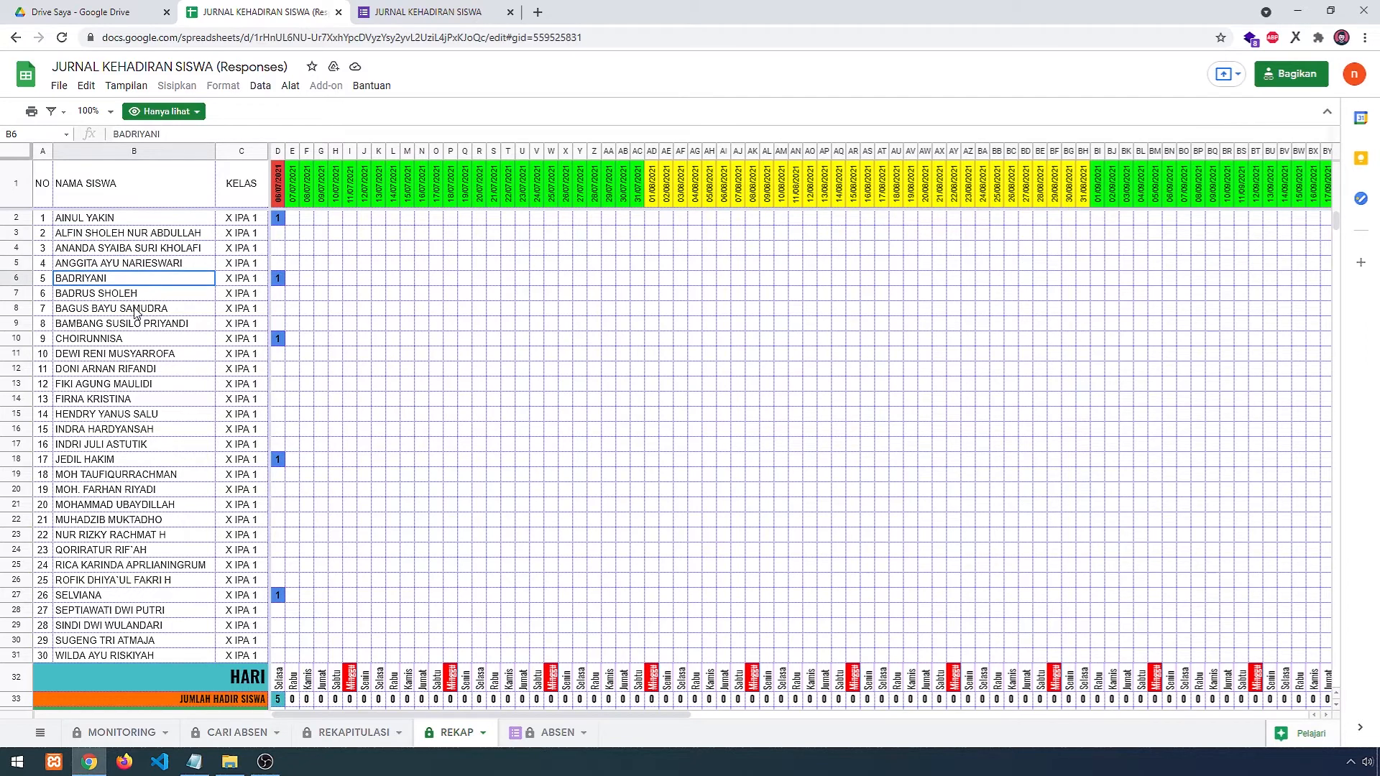
{"action": "left_click", "coordinate": [136, 312]}
- Return to the attendance form and compare its NAMA SISWA choices with the names in the REKAP sheet
{"action": "left_click", "coordinate": [388, 18]}
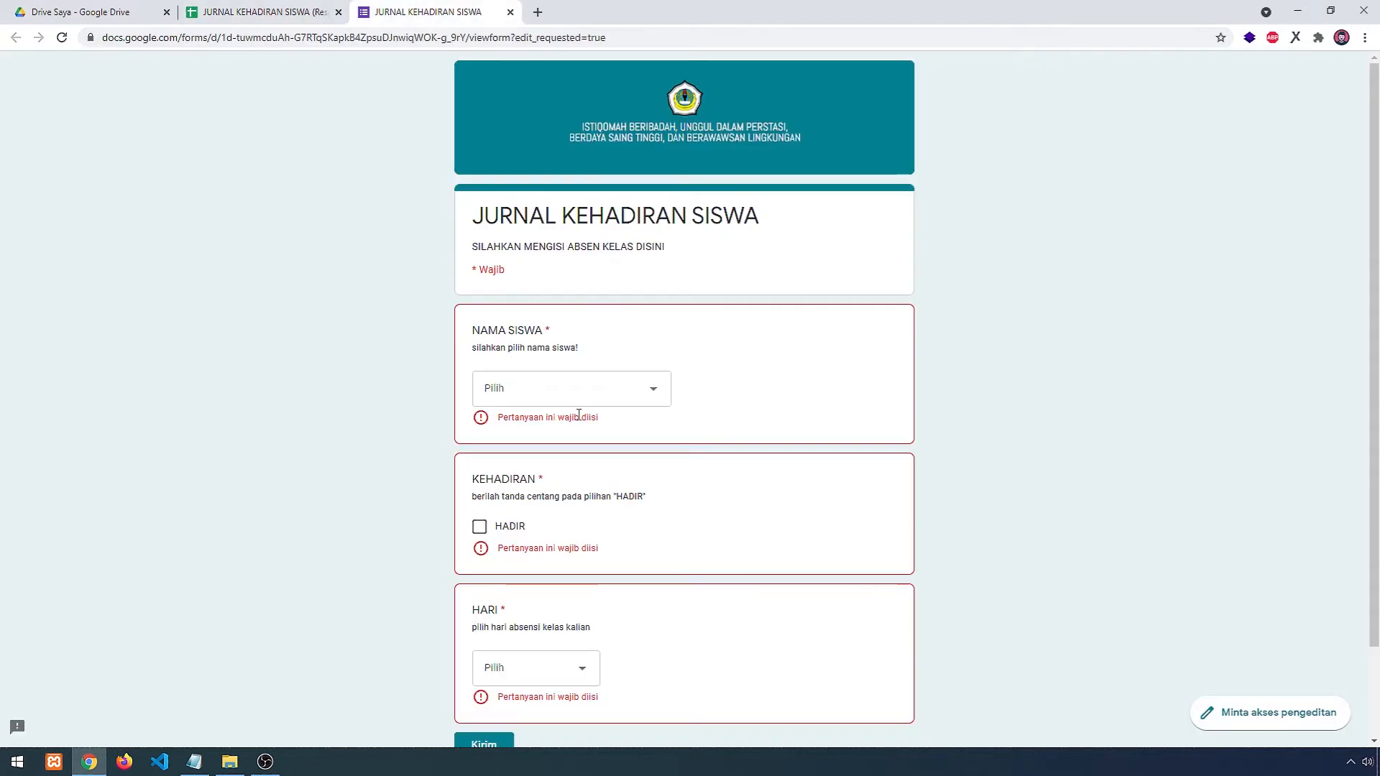
{"action": "left_click", "coordinate": [618, 393]}
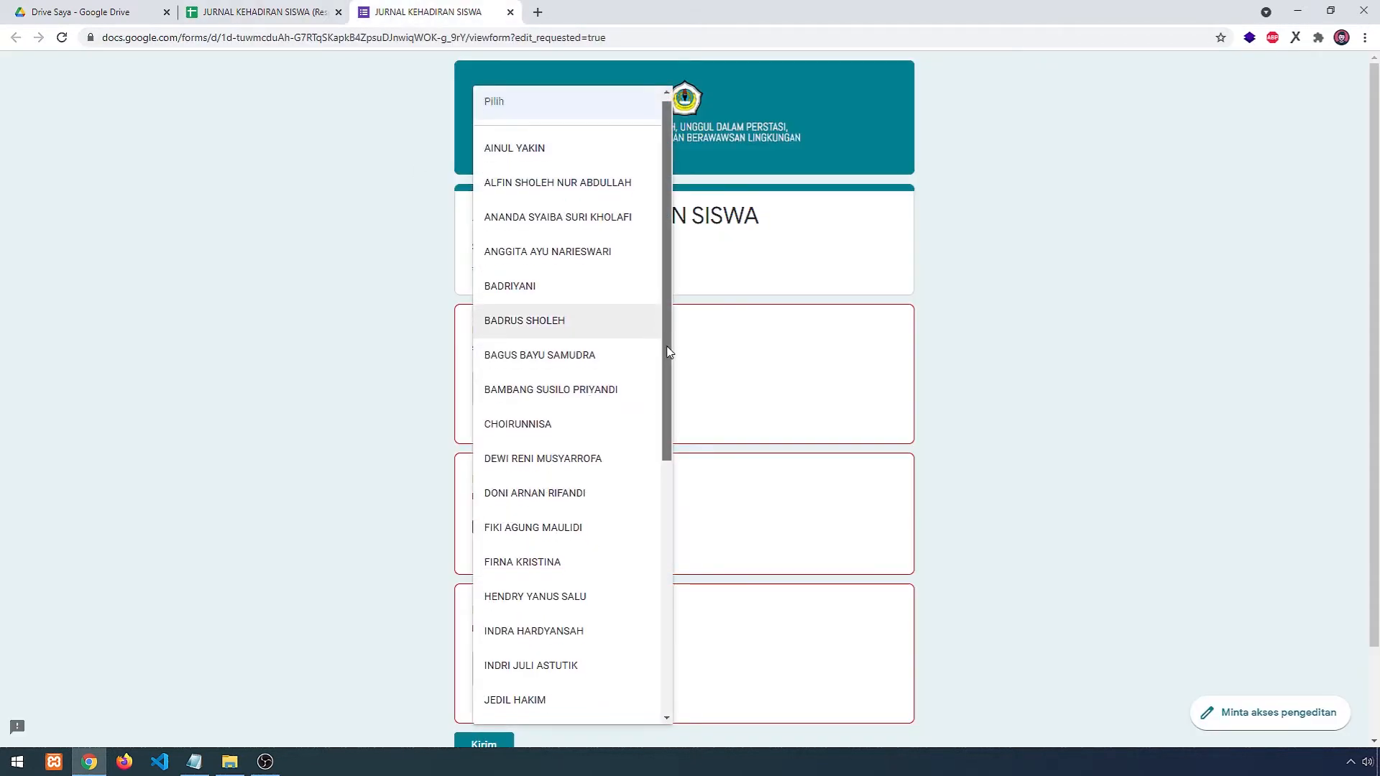
{"action": "scroll", "coordinate": [664, 330], "scroll_direction": "down", "scroll_amount": 5}
{"action": "scroll", "coordinate": [665, 329], "scroll_direction": "up", "scroll_amount": 5}
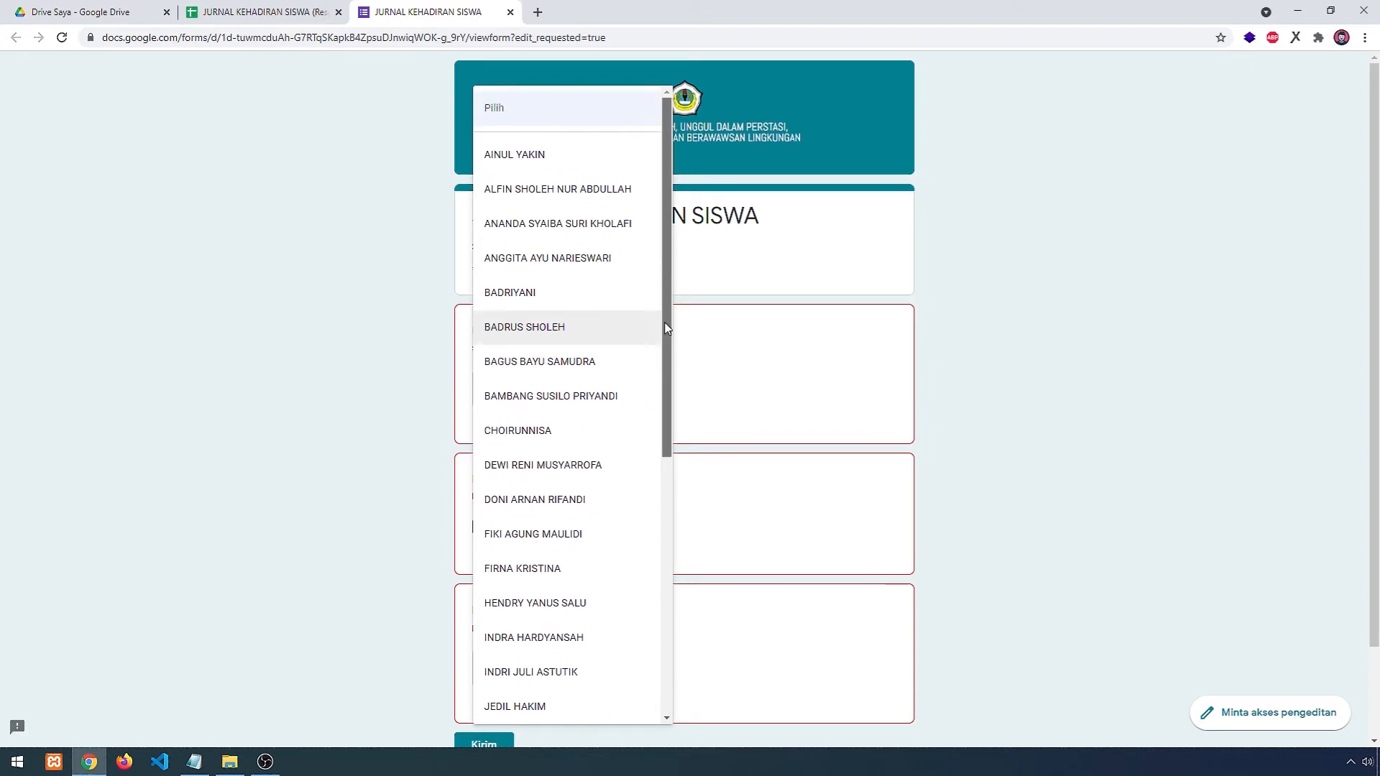
{"action": "left_click", "coordinate": [352, 123]}
- Review the student names in both the daily attendance table and the monthly summary table of the REKAP sheet
{"action": "left_click", "coordinate": [279, 10]}
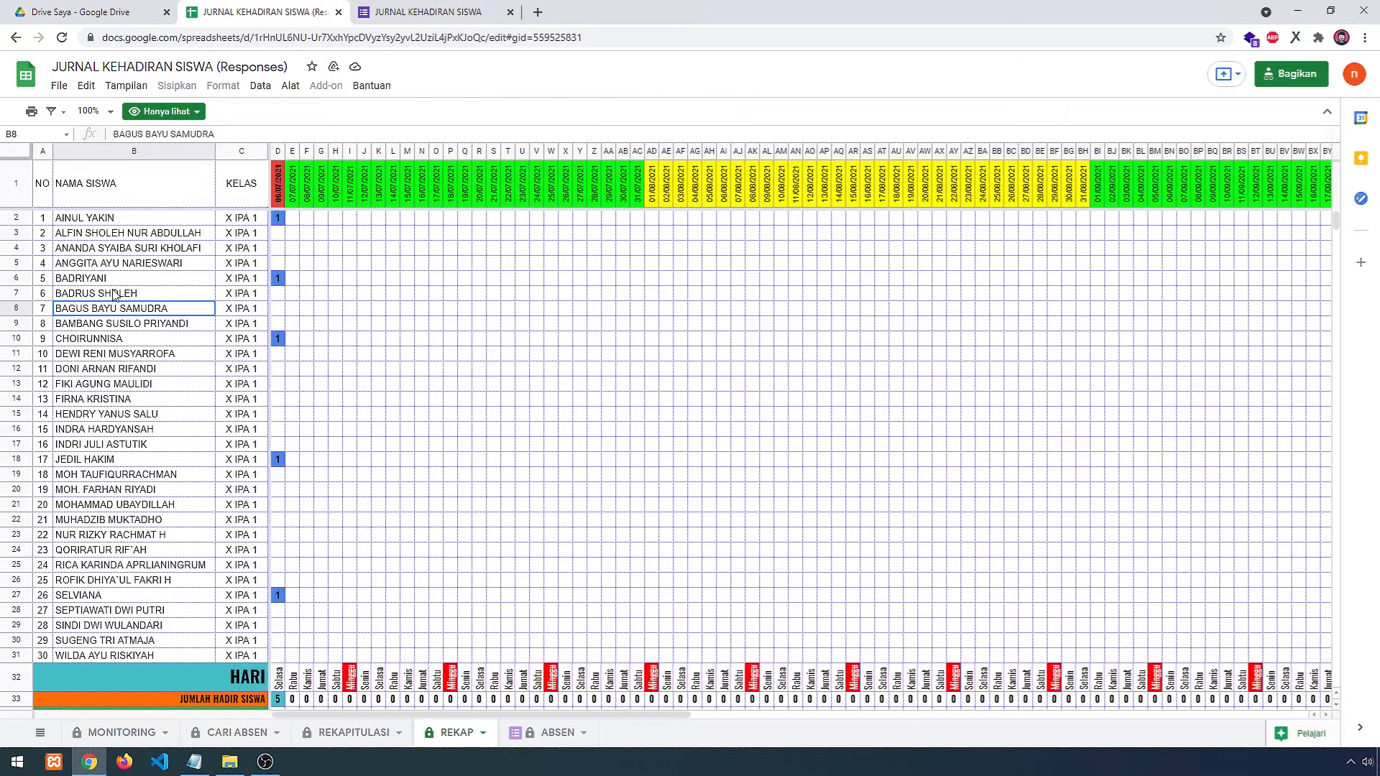
{"action": "left_click", "coordinate": [119, 248]}
{"action": "left_click", "coordinate": [114, 219]}
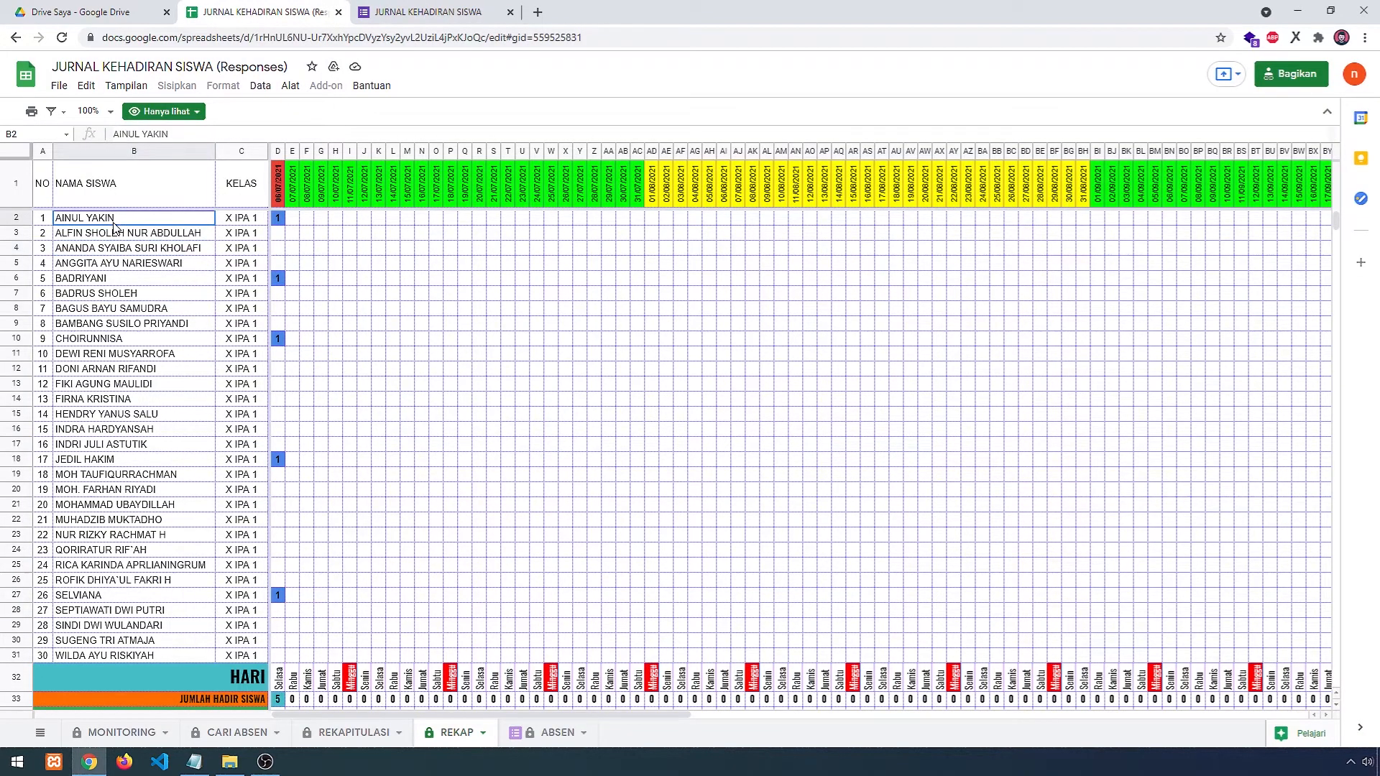
{"action": "left_click", "coordinate": [122, 302]}
{"action": "left_click", "coordinate": [121, 368]}
{"action": "left_click", "coordinate": [124, 414]}
{"action": "scroll", "coordinate": [133, 445], "scroll_direction": "down", "scroll_amount": 5}
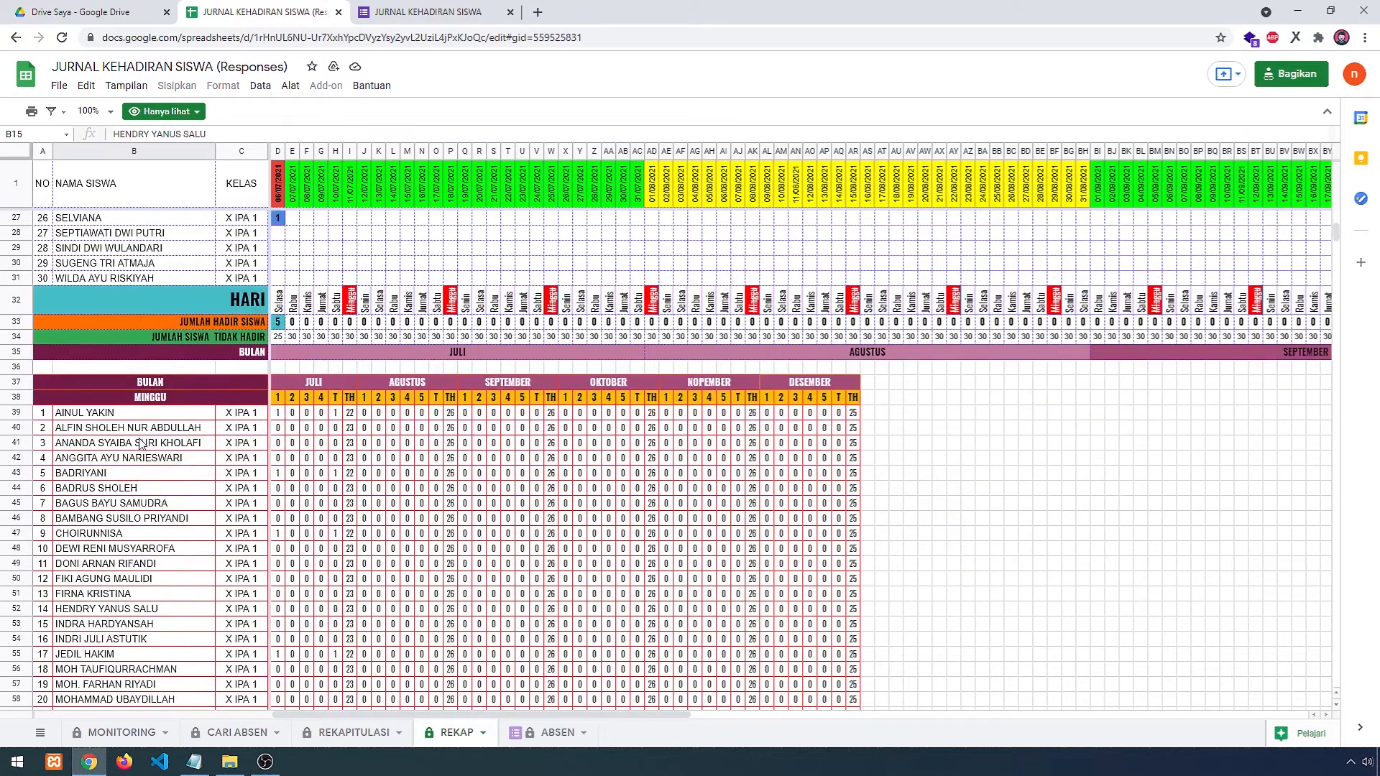
{"action": "left_click", "coordinate": [136, 413]}
{"action": "left_click", "coordinate": [135, 427]}
{"action": "left_click", "coordinate": [137, 472]}
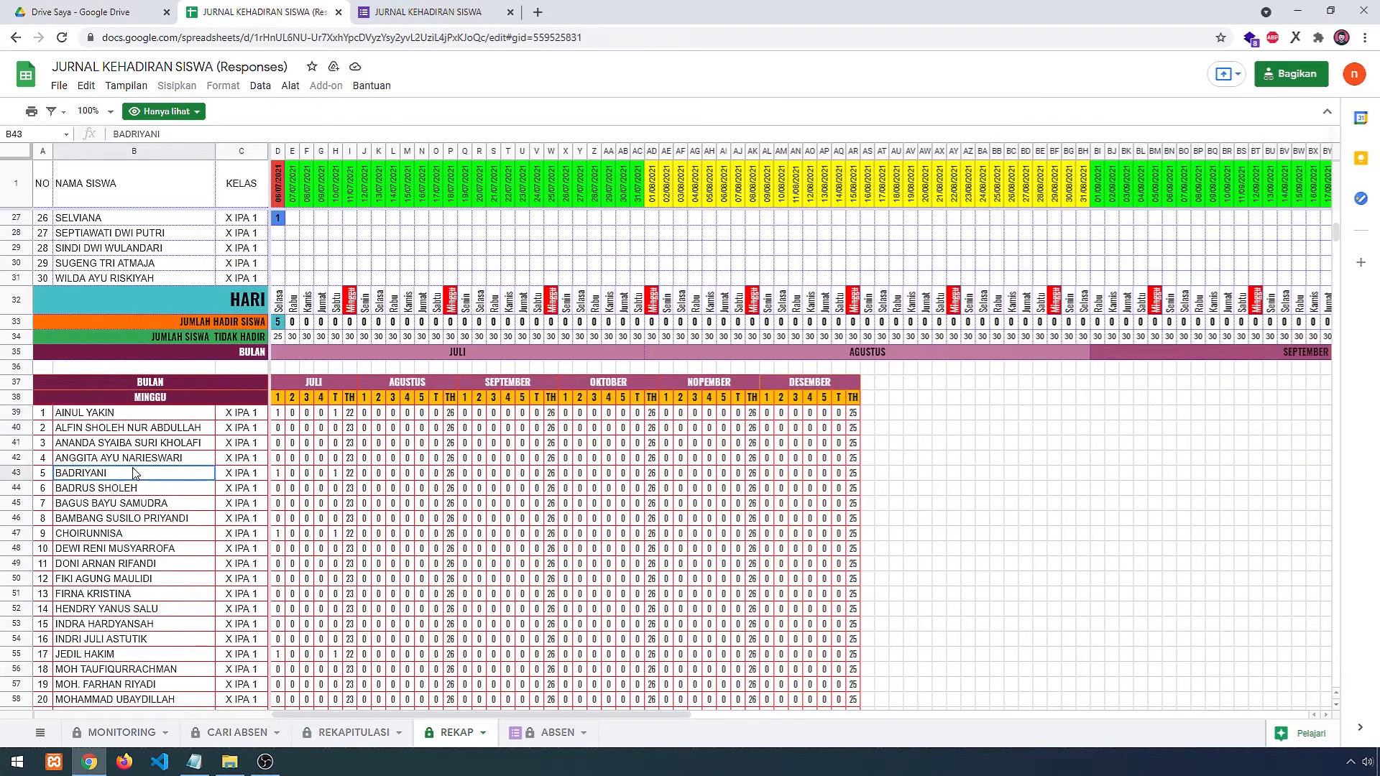
{"action": "scroll", "coordinate": [139, 446], "scroll_direction": "up", "scroll_amount": 3}
{"action": "scroll", "coordinate": [123, 362], "scroll_direction": "up", "scroll_amount": 5}
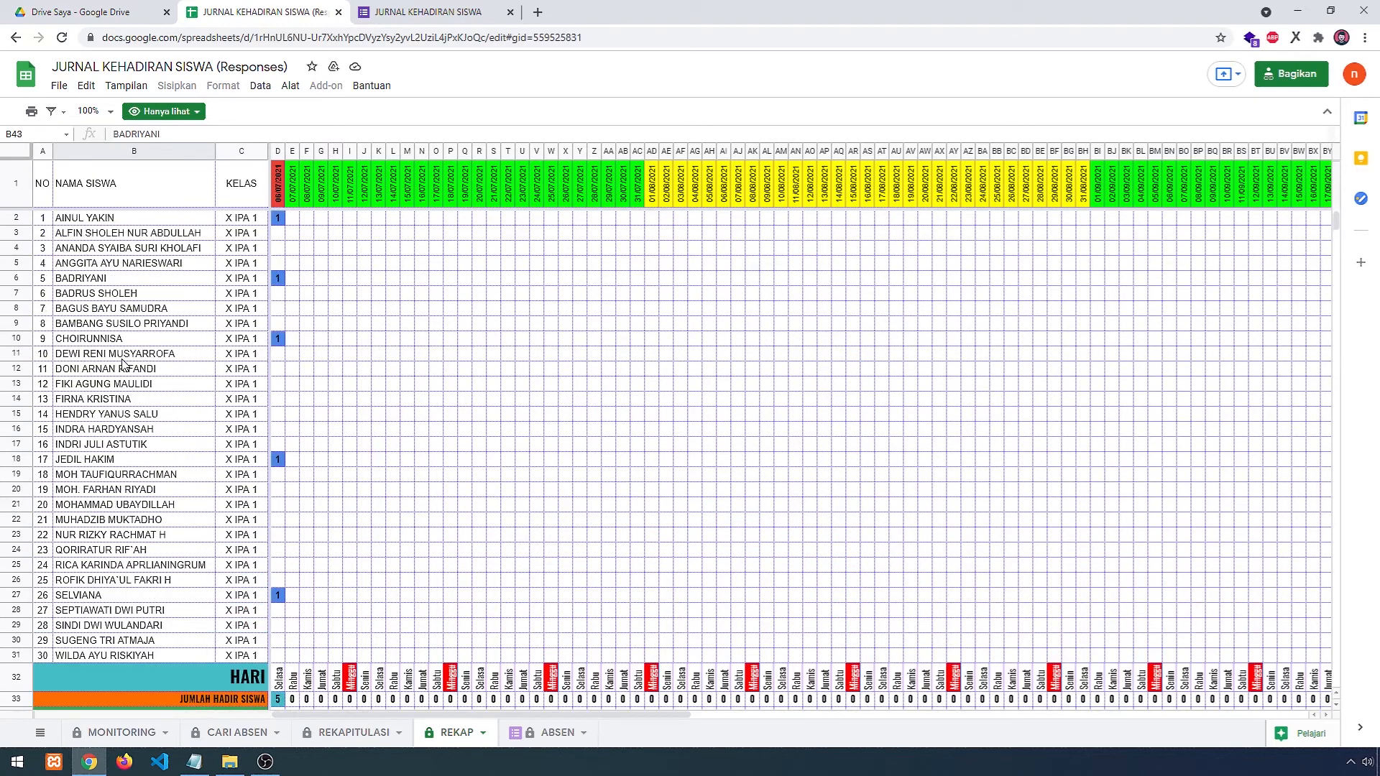
- Review the NAMA SISWA and HARI choices in the attendance form without selecting any answer
{"action": "left_click", "coordinate": [398, 13]}
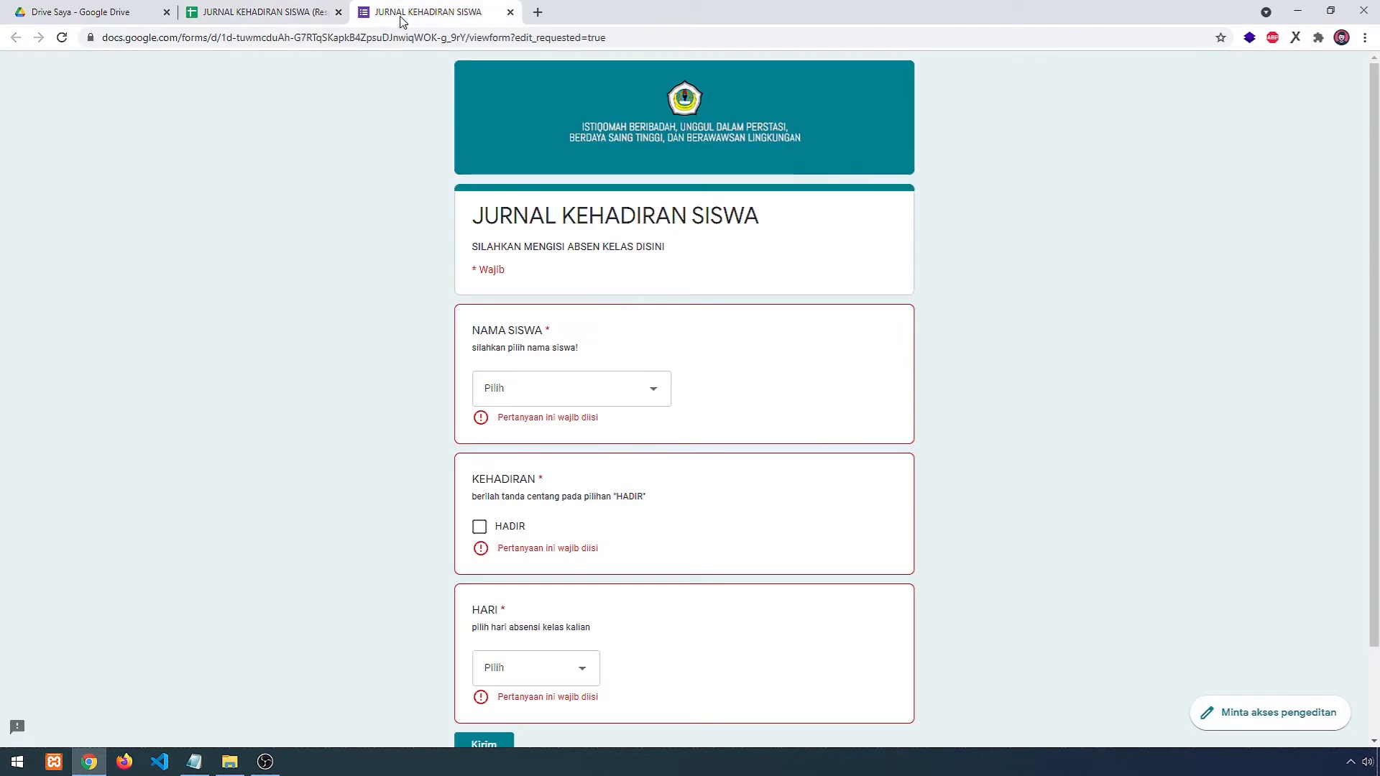
{"action": "left_click", "coordinate": [635, 395]}
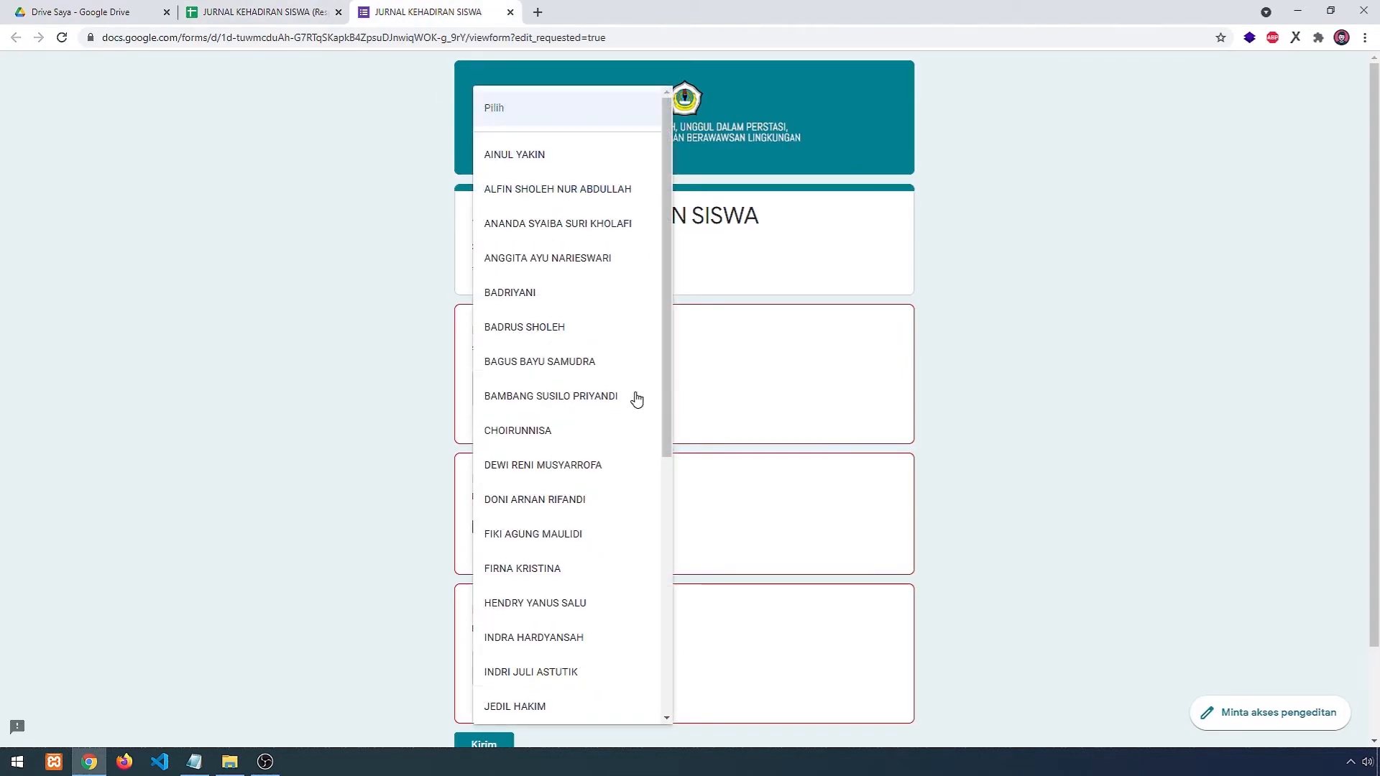
{"action": "scroll", "coordinate": [669, 388], "scroll_direction": "down", "scroll_amount": 1}
{"action": "left_click", "coordinate": [739, 394]}
{"action": "scroll", "coordinate": [650, 508], "scroll_direction": "down", "scroll_amount": 2}
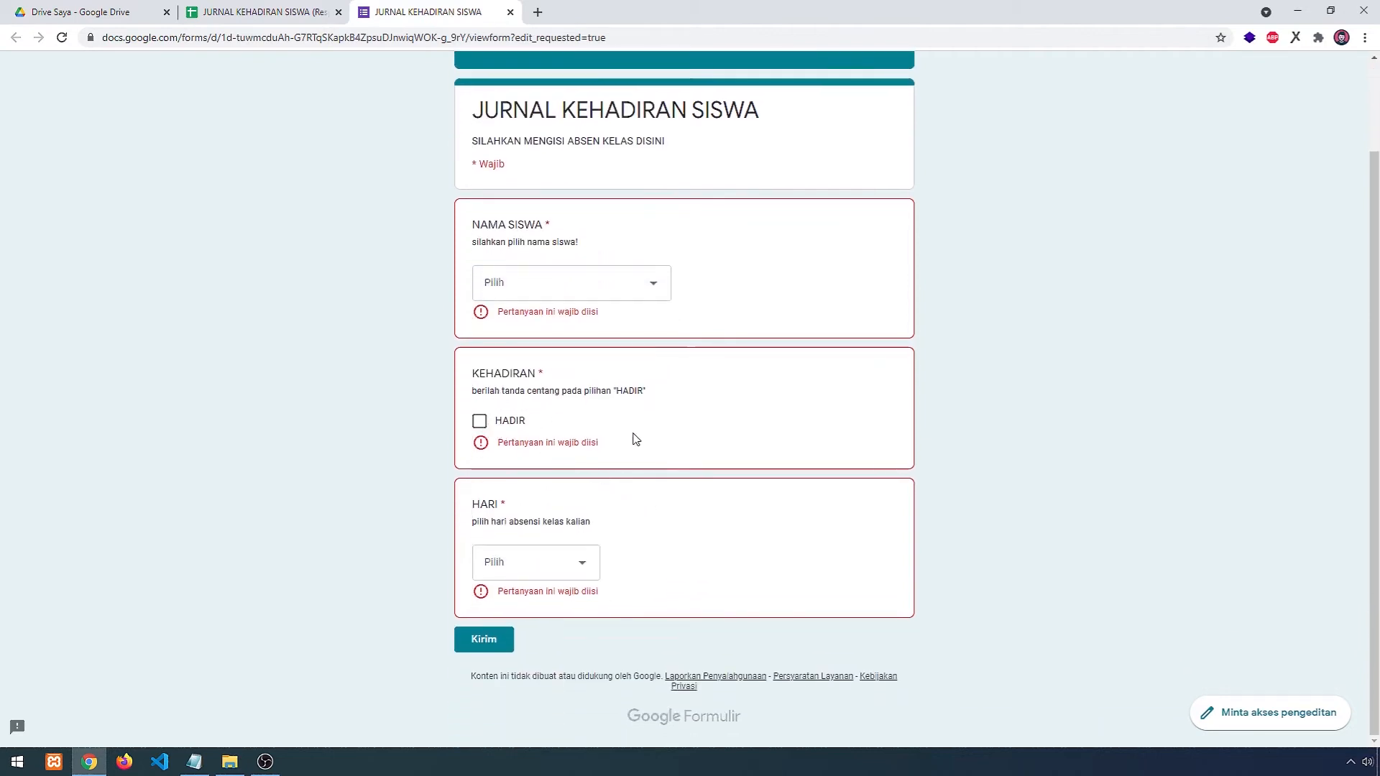
{"action": "left_click", "coordinate": [574, 567]}
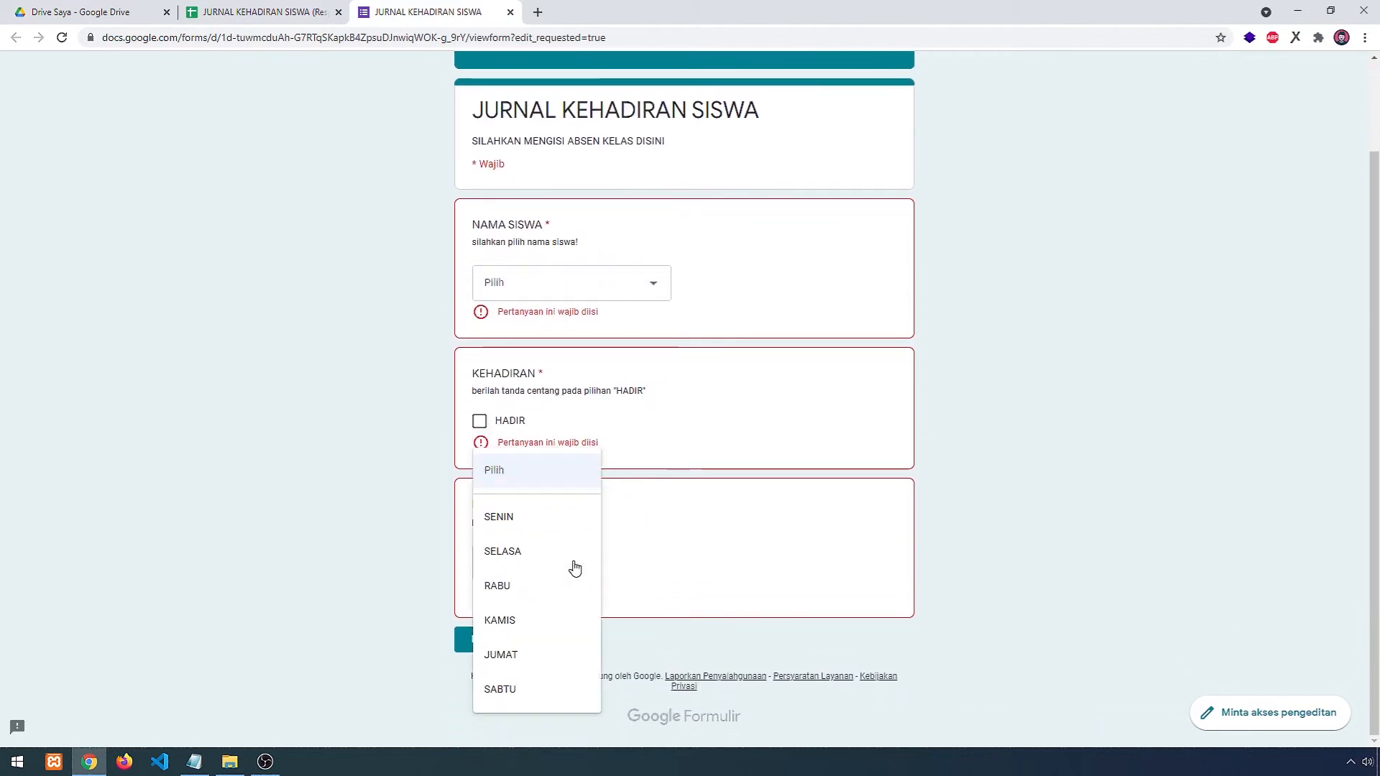
{"action": "left_click", "coordinate": [672, 545]}
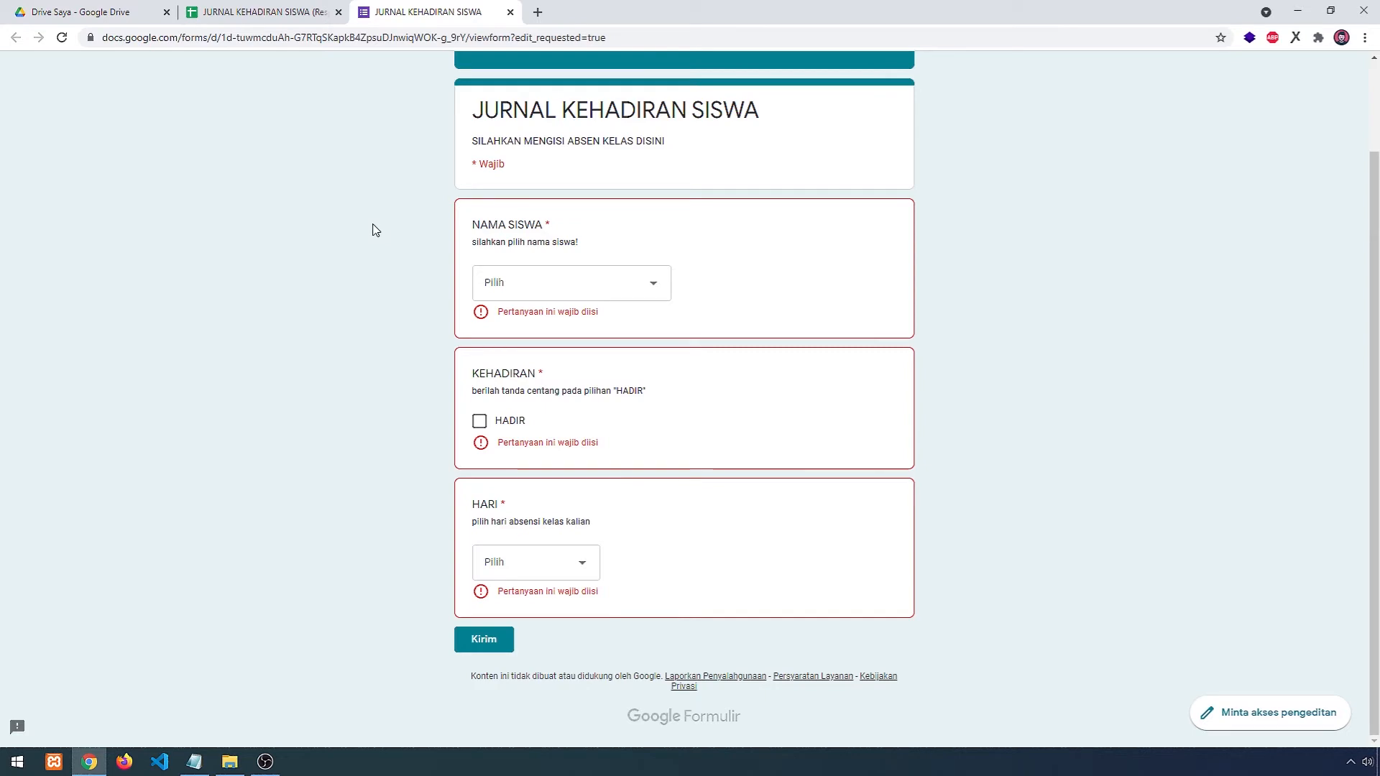
- Create a blank Google Form in the second account's Drive and title it "absensi"
{"action": "left_click", "coordinate": [130, 12]}
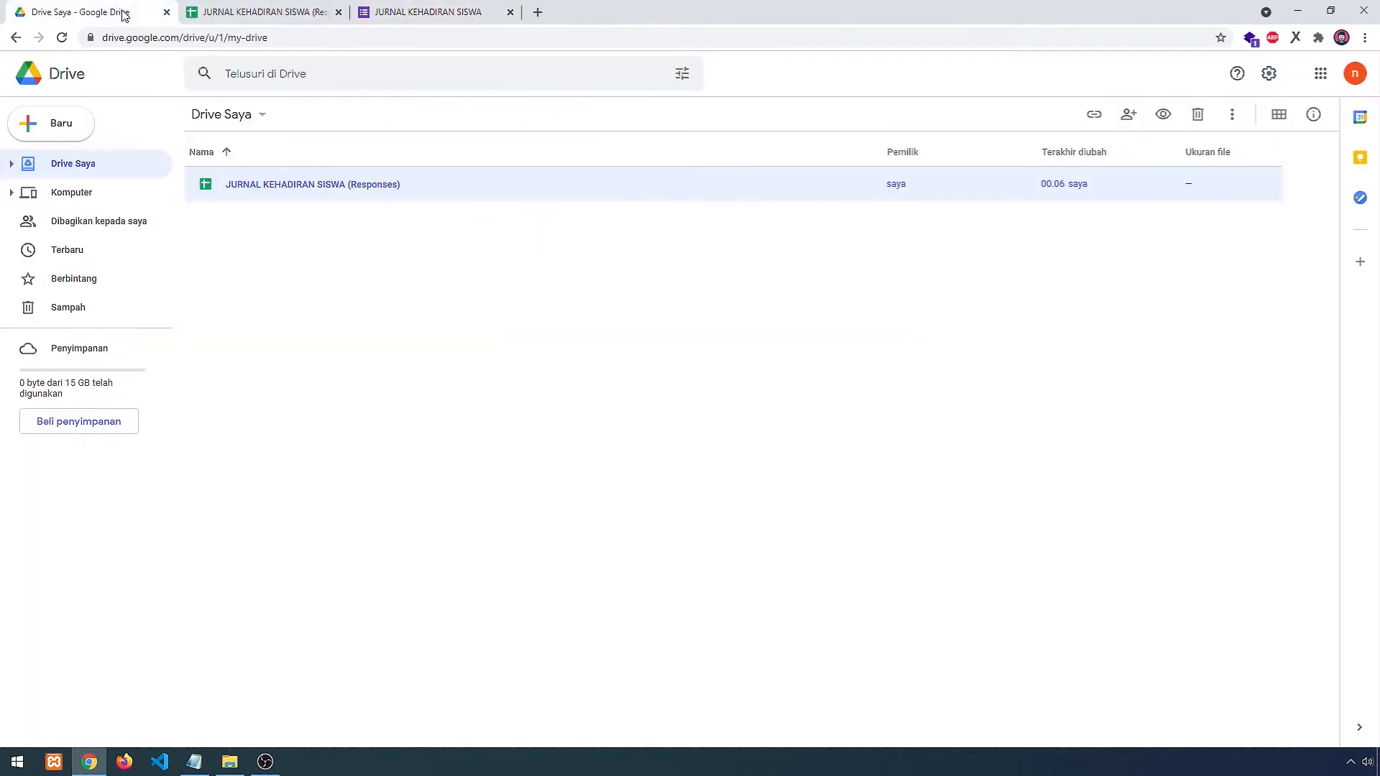
{"action": "left_click", "coordinate": [68, 129]}
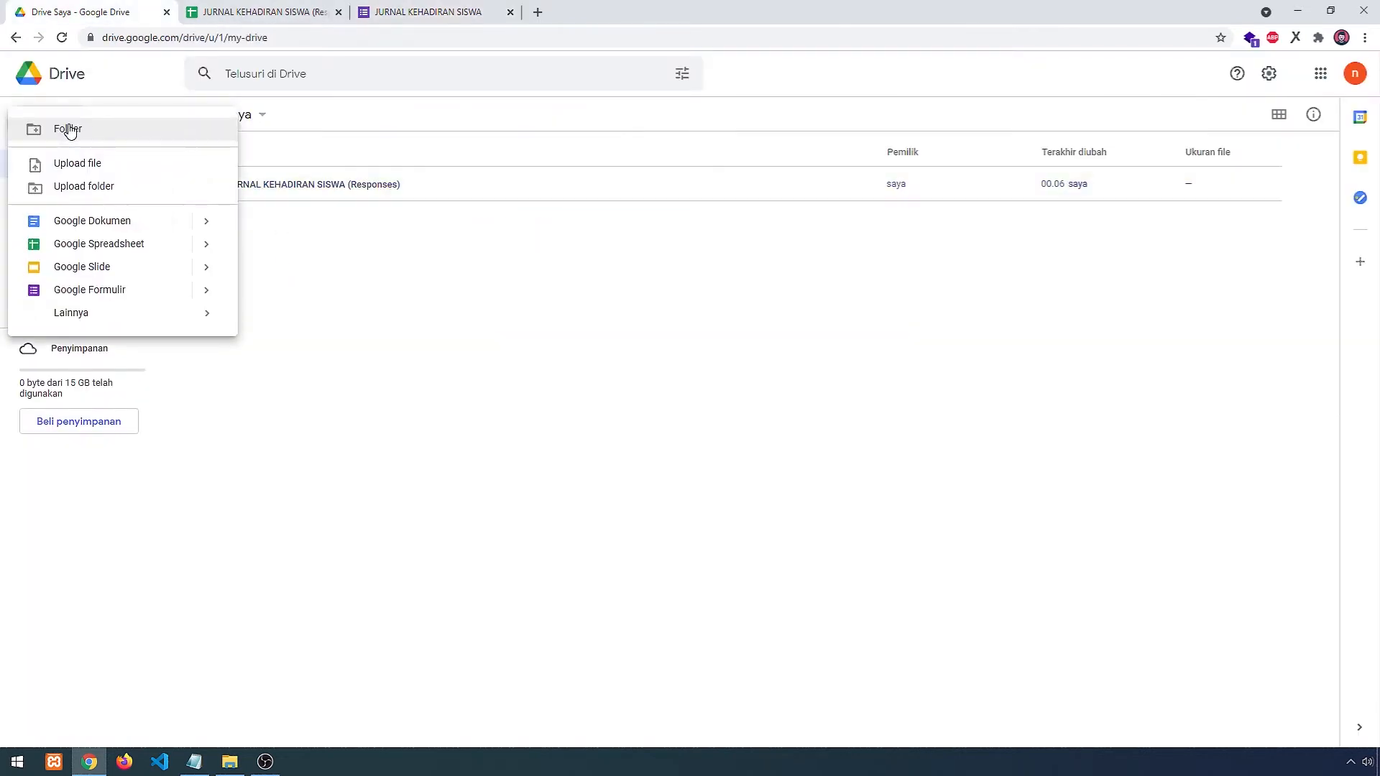
{"action": "left_click", "coordinate": [206, 294]}
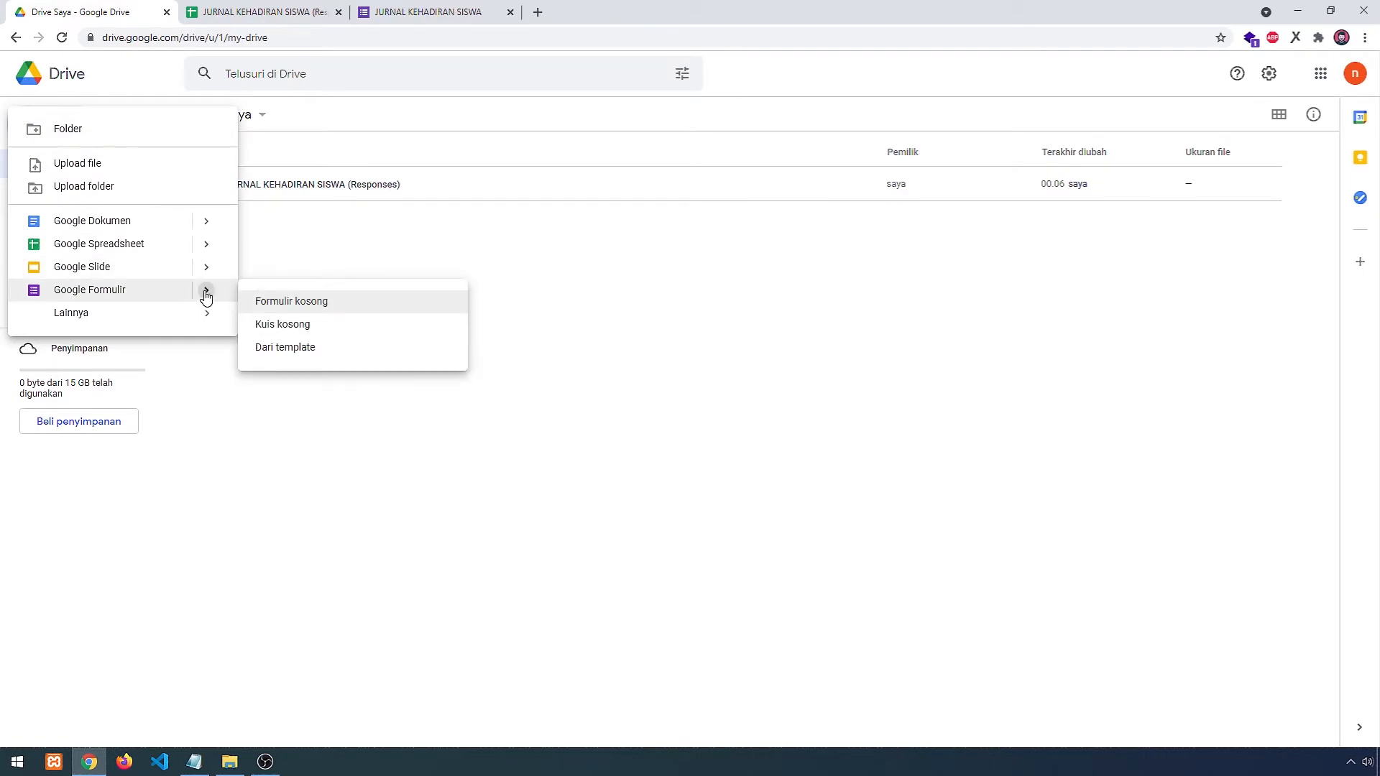
{"action": "left_click", "coordinate": [294, 308]}
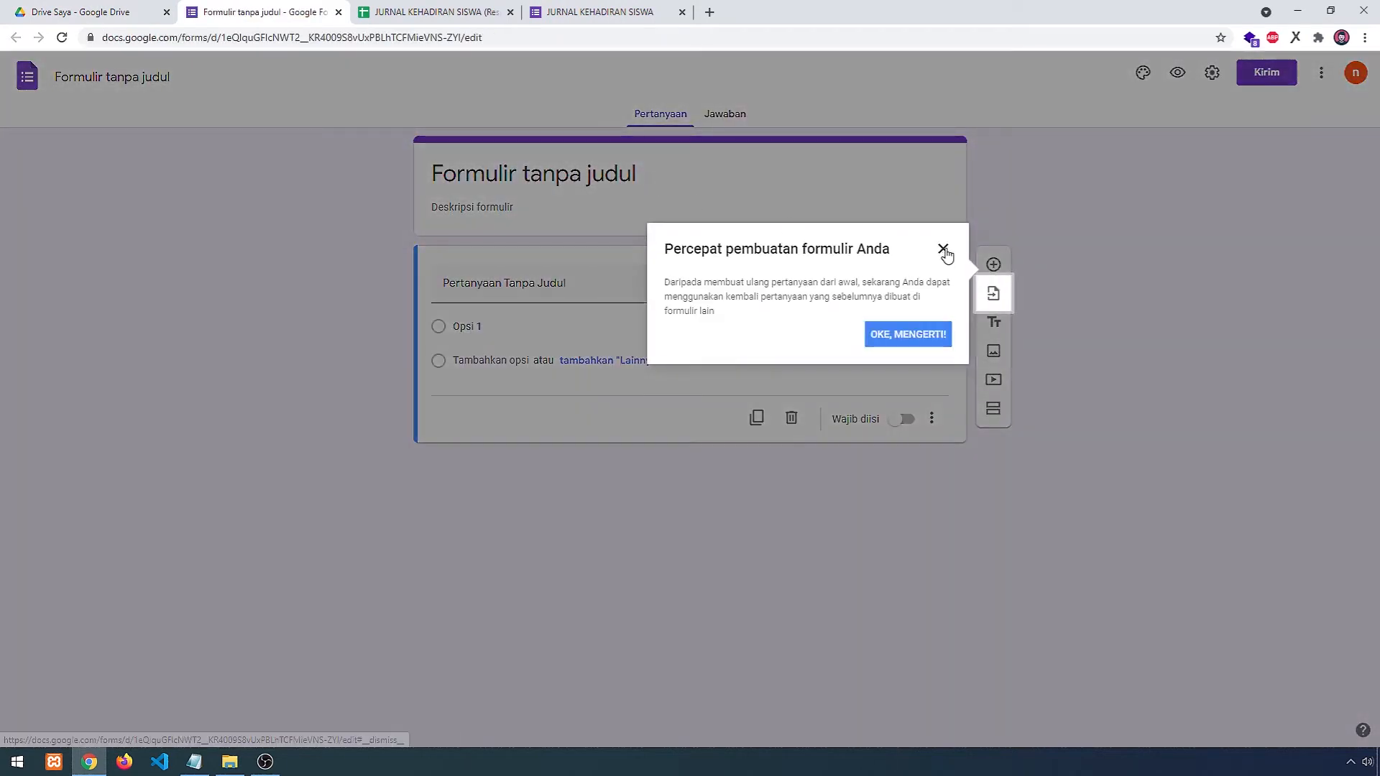
{"action": "left_click", "coordinate": [942, 247]}
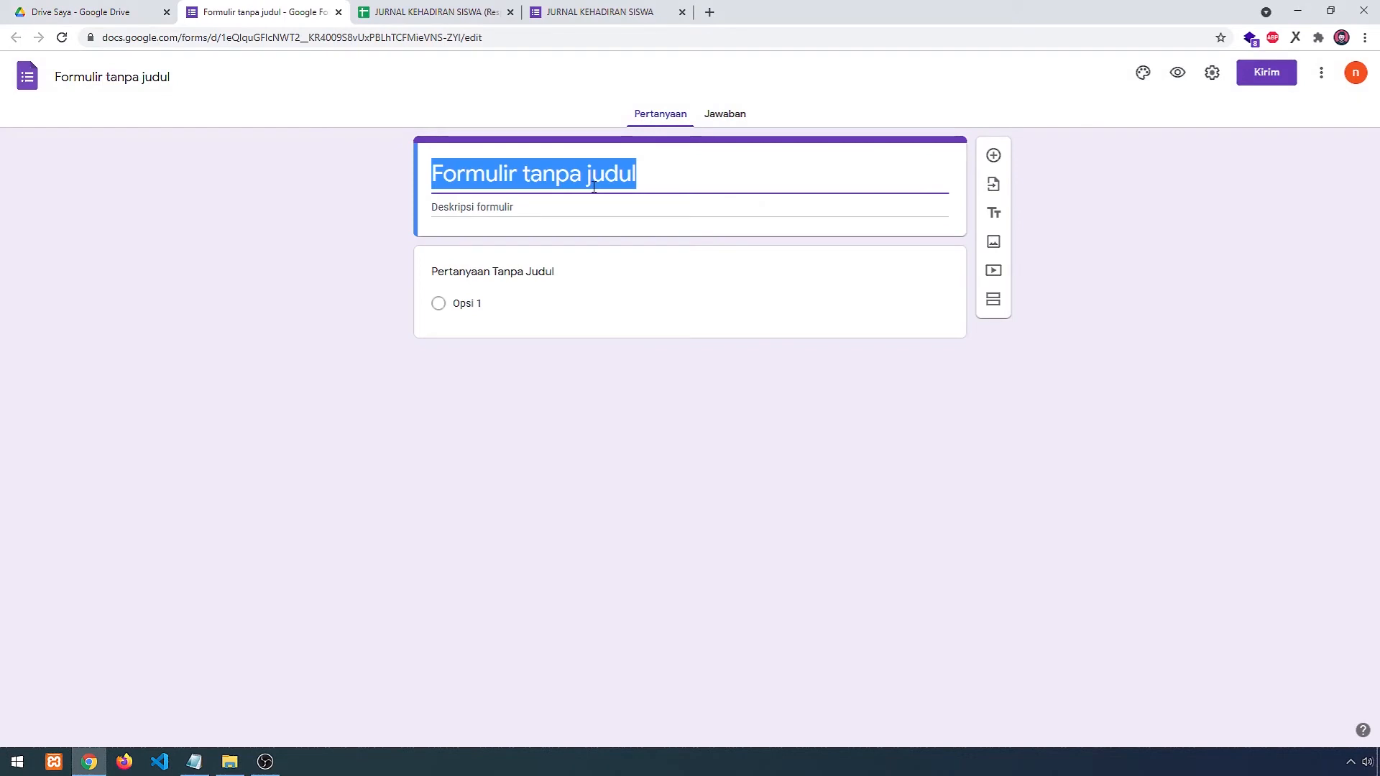
{"action": "type", "text": "absensi"}
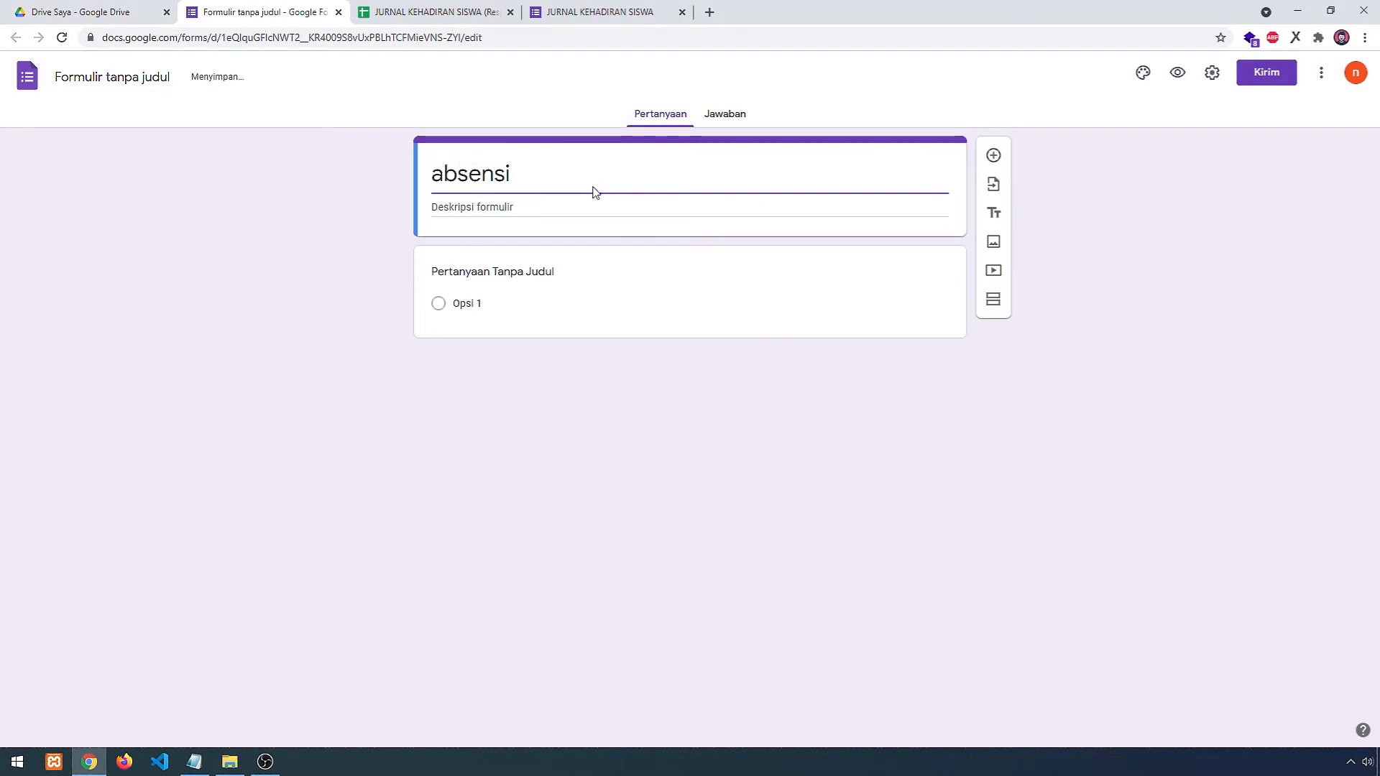
- Title the first question "nama siswa" and set its answer type to Drop-down
{"action": "left_click", "coordinate": [493, 272]}
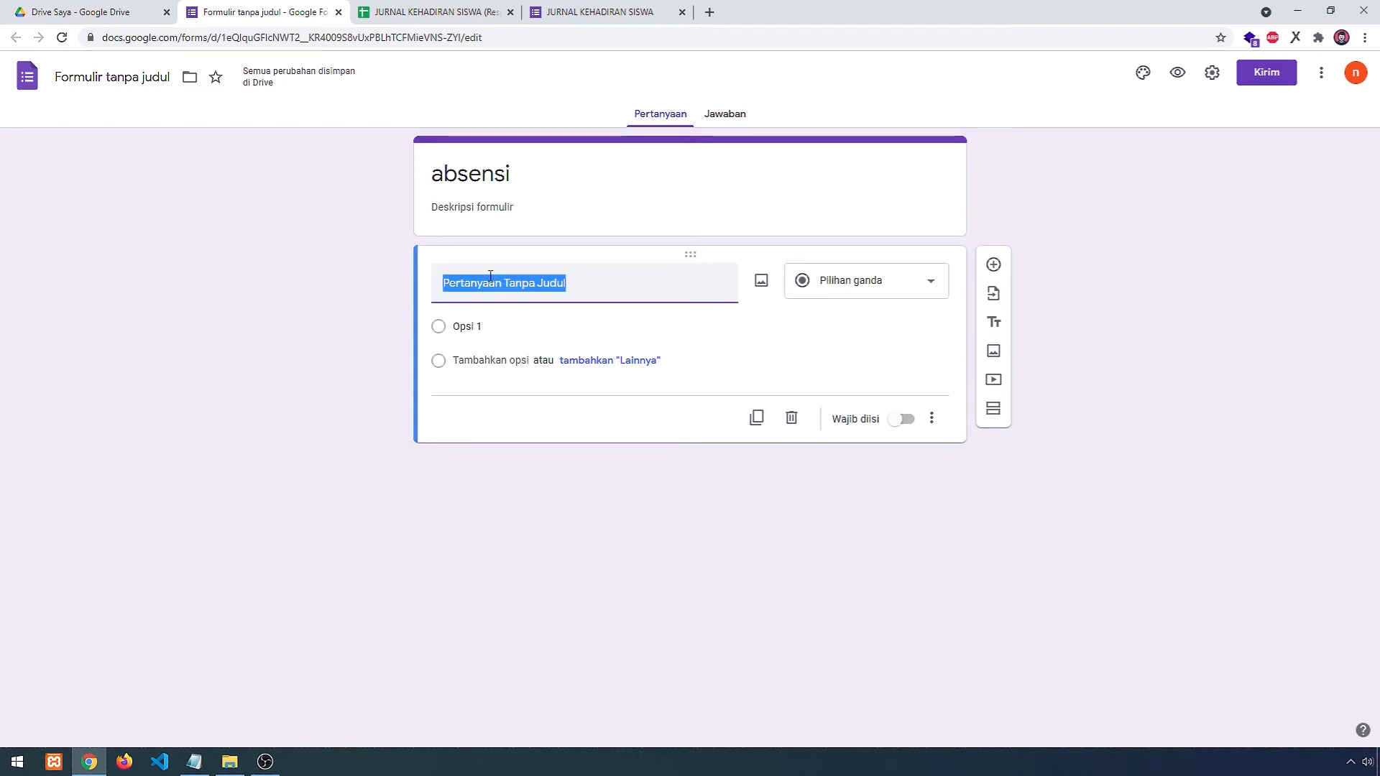
{"action": "type", "text": "nama siswa"}
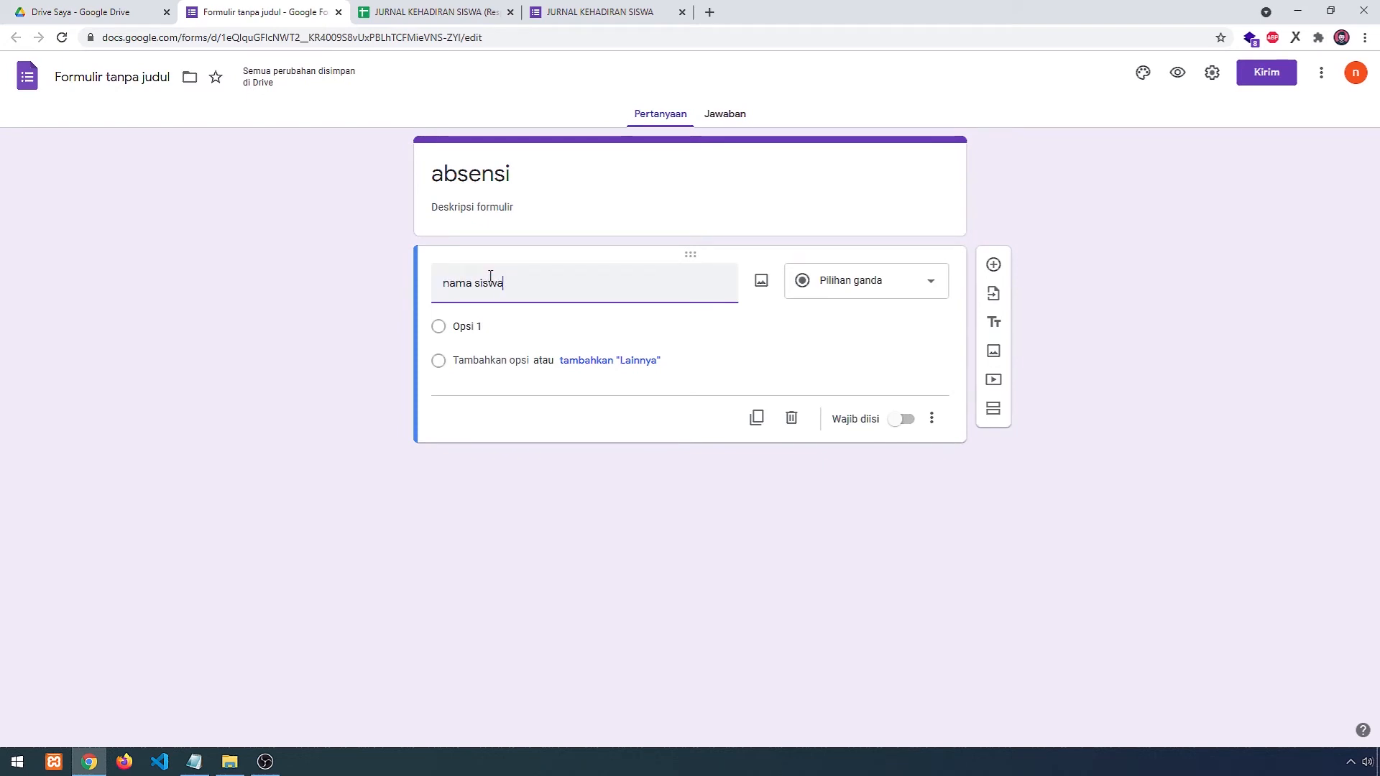
{"action": "left_click", "coordinate": [493, 334]}
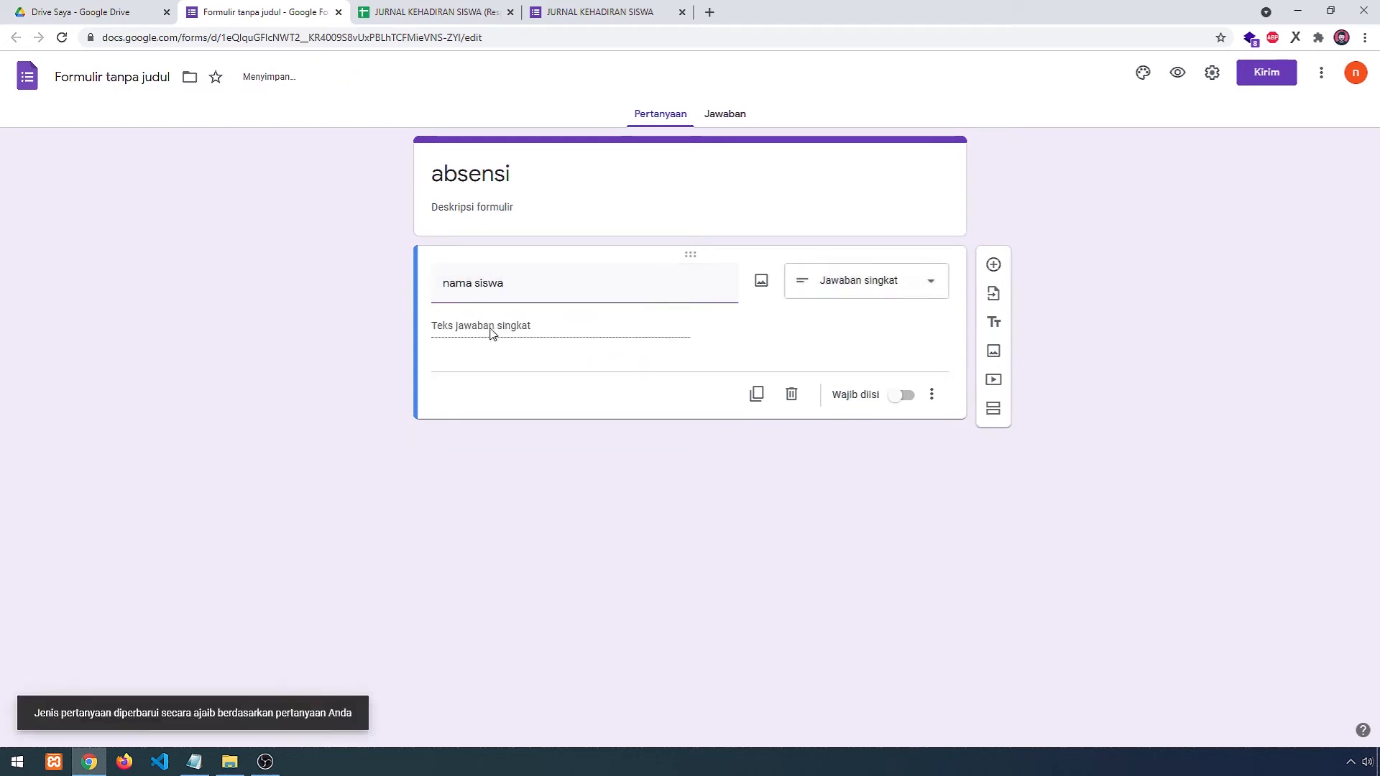
{"action": "left_click", "coordinate": [873, 286]}
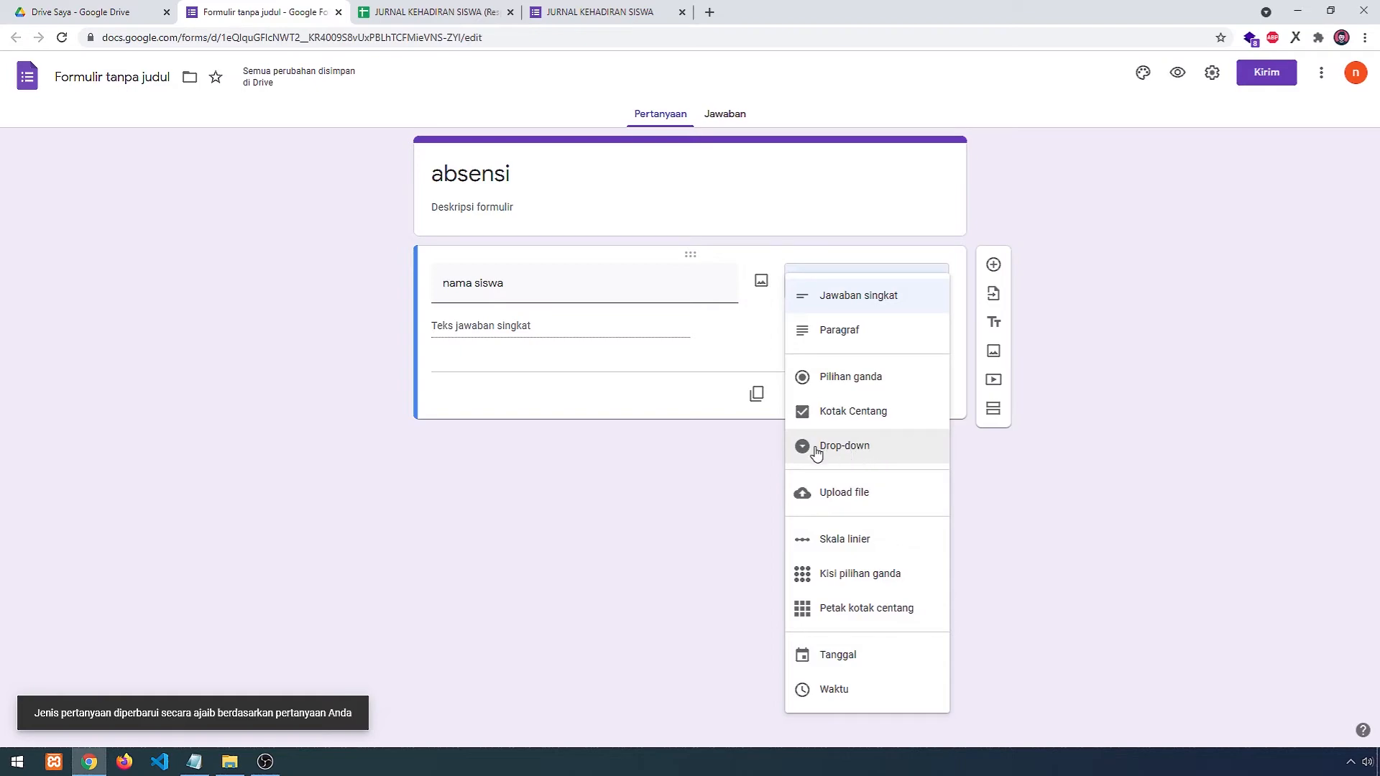
{"action": "left_click", "coordinate": [847, 451]}
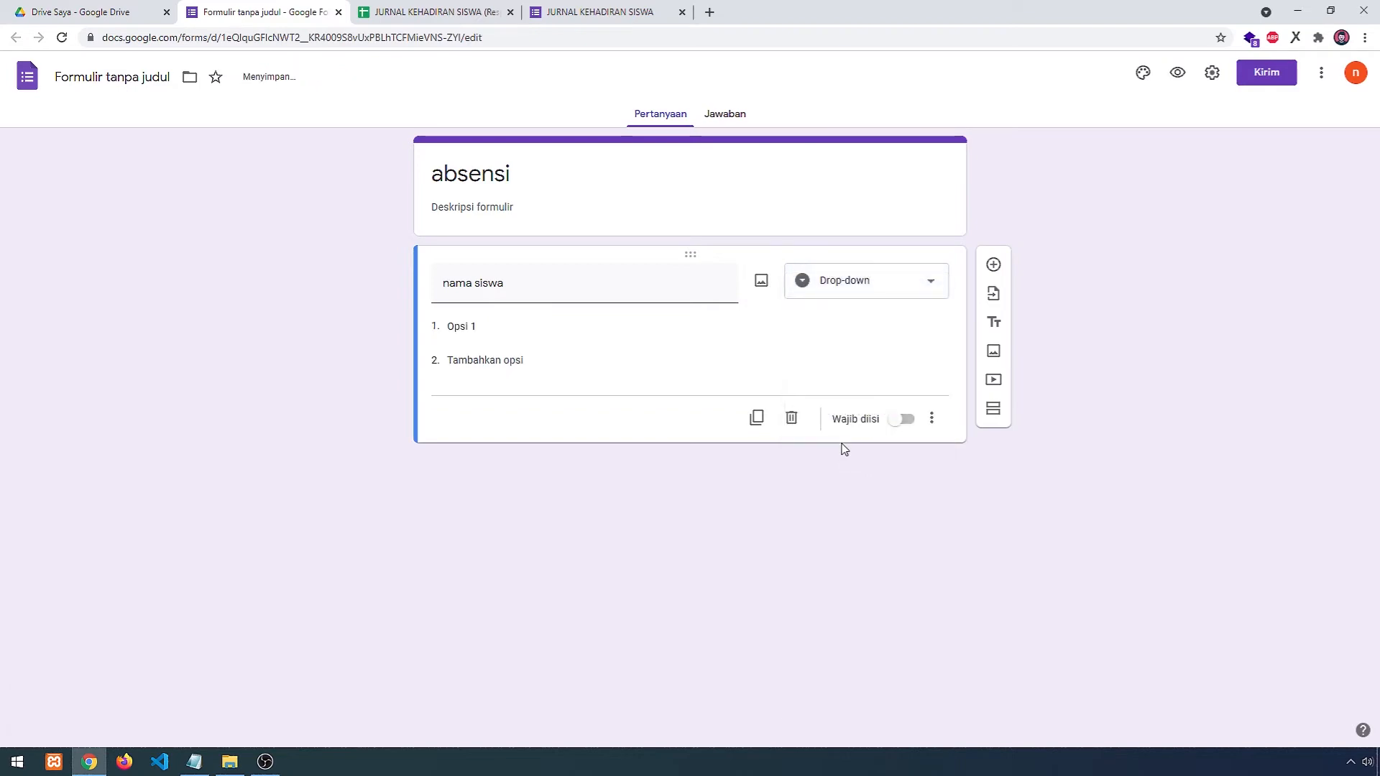
- Copy the student names in B2:B31 of the REKAP sheet and paste them as the nama siswa question's drop-down options
{"action": "left_click", "coordinate": [434, 11]}
{"action": "left_click_drag", "start_coordinate": [144, 218], "coordinate": [154, 649]}
{"action": "key", "text": "ctrl+c"}
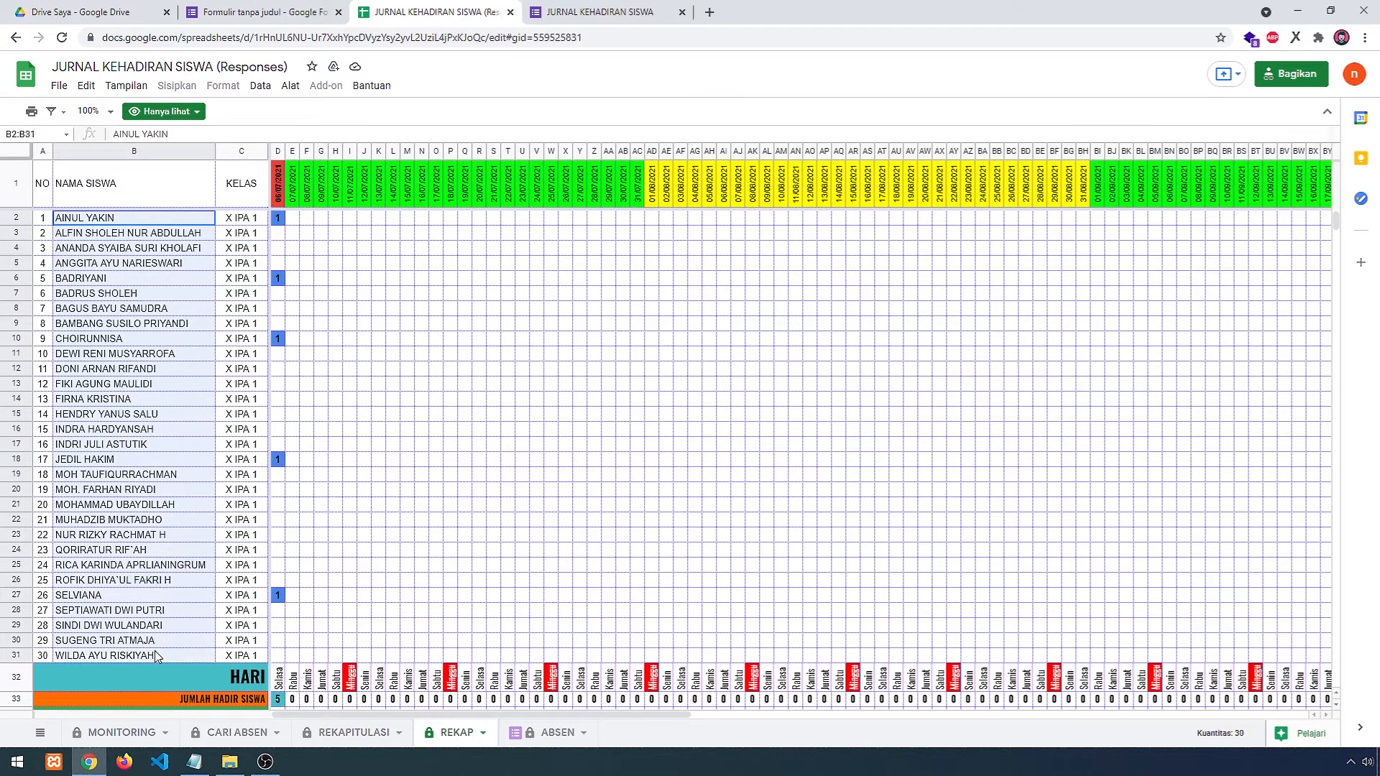
{"action": "left_click", "coordinate": [258, 10]}
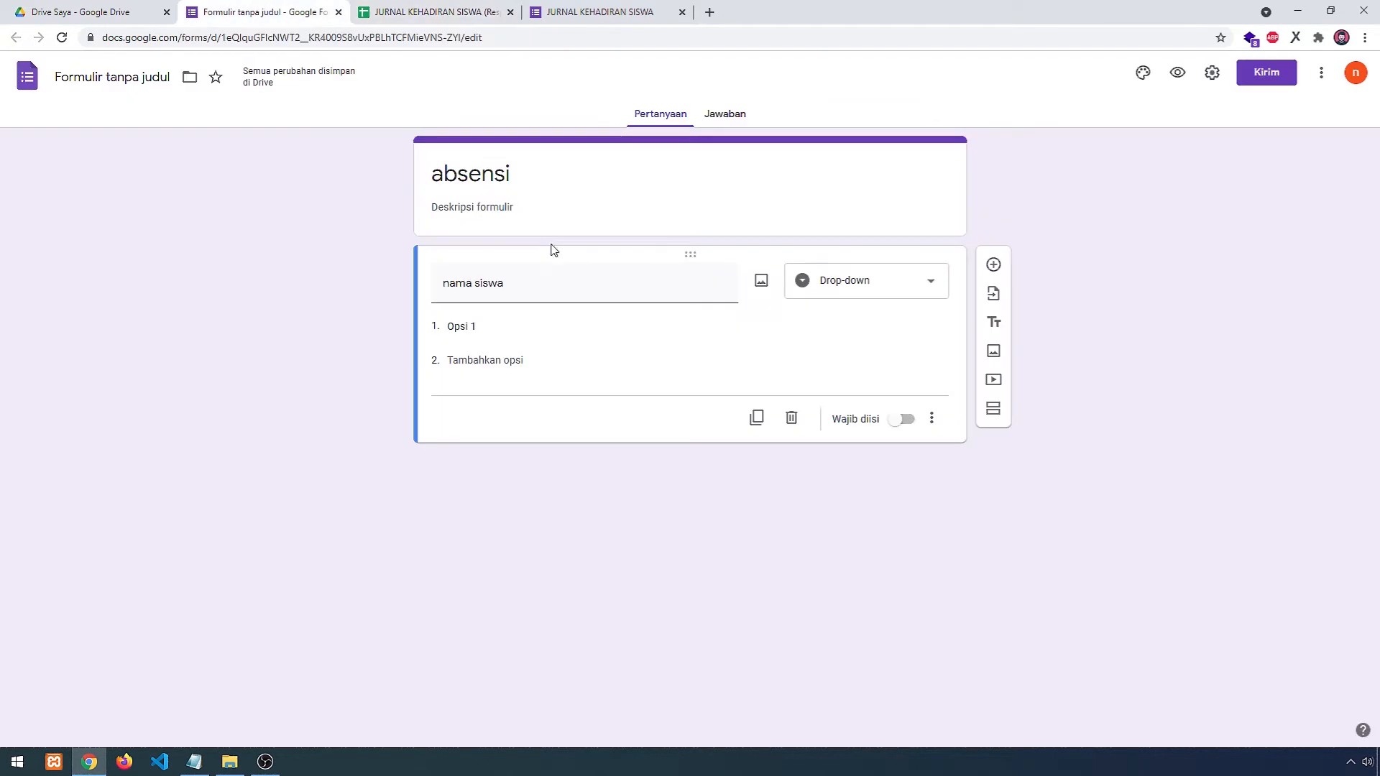
{"action": "left_click", "coordinate": [498, 323]}
{"action": "key", "text": "ctrl+v"}
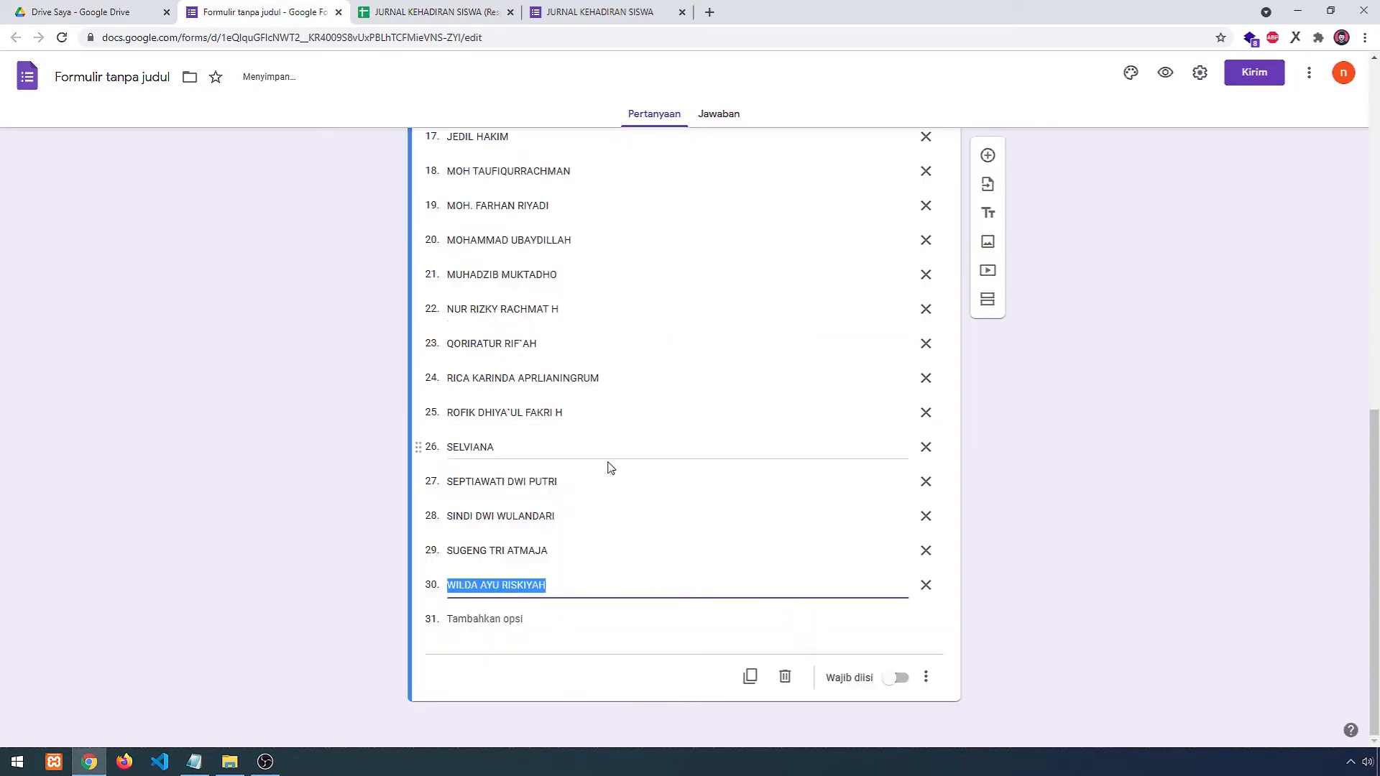
- Check the pasted student options against the REKAP sheet and make the nama siswa question required
{"action": "scroll", "coordinate": [598, 462], "scroll_direction": "up", "scroll_amount": 3}
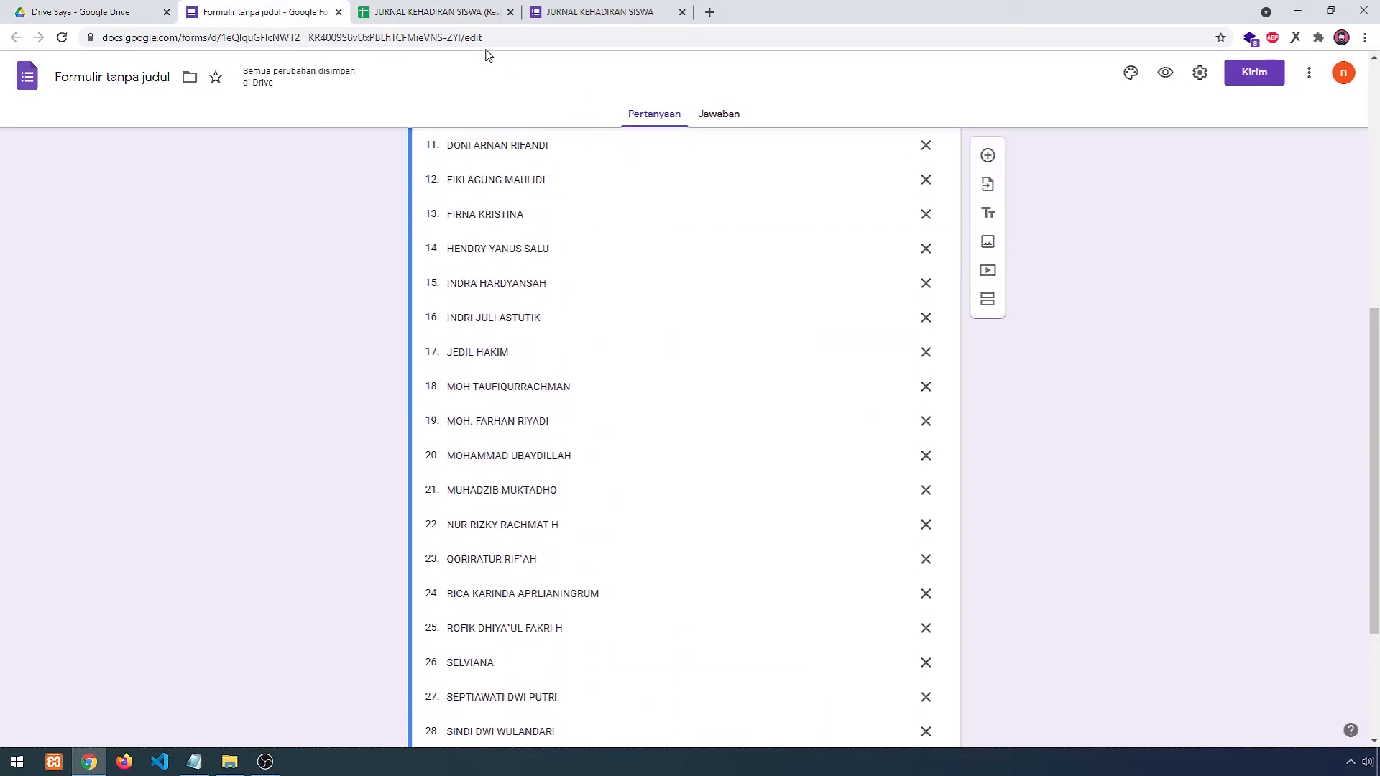
{"action": "left_click", "coordinate": [453, 13]}
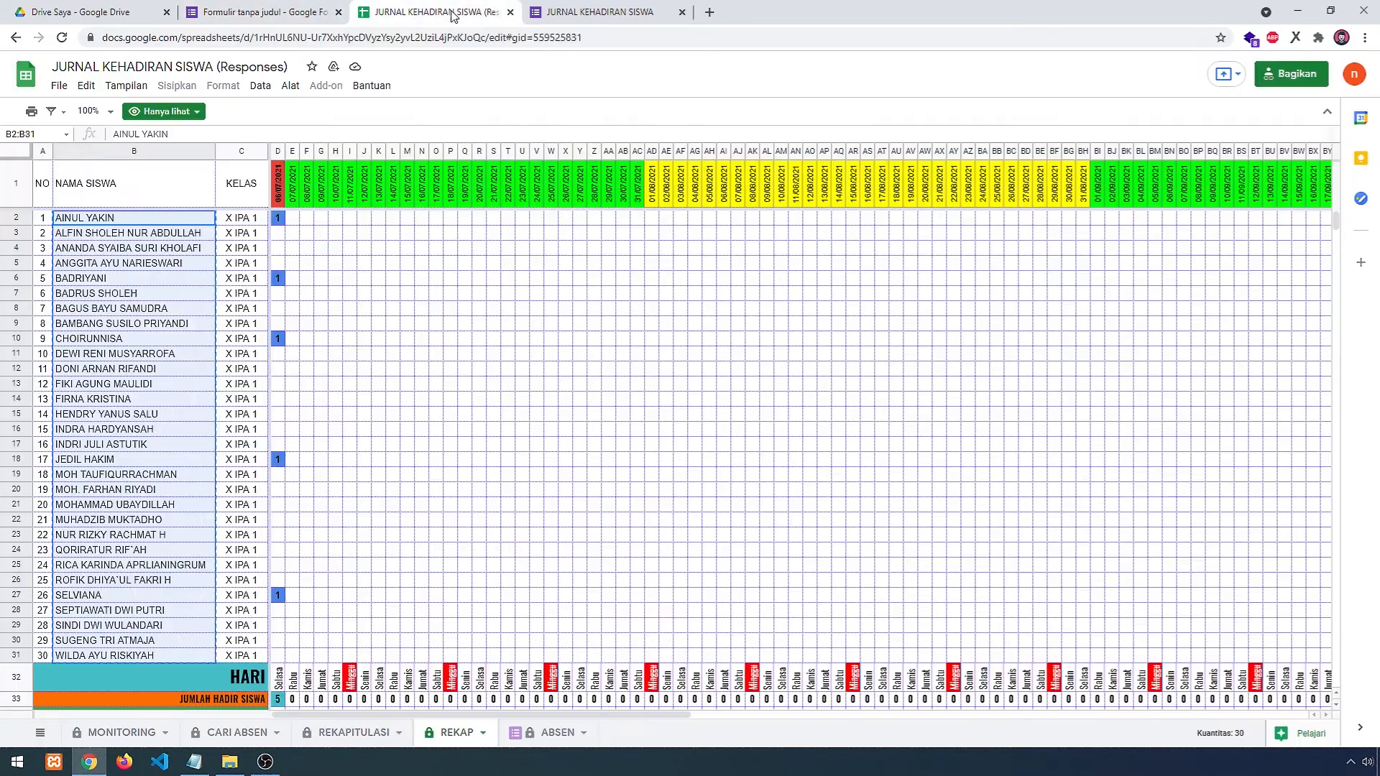
{"action": "left_click", "coordinate": [228, 21]}
{"action": "scroll", "coordinate": [569, 453], "scroll_direction": "down", "scroll_amount": 3}
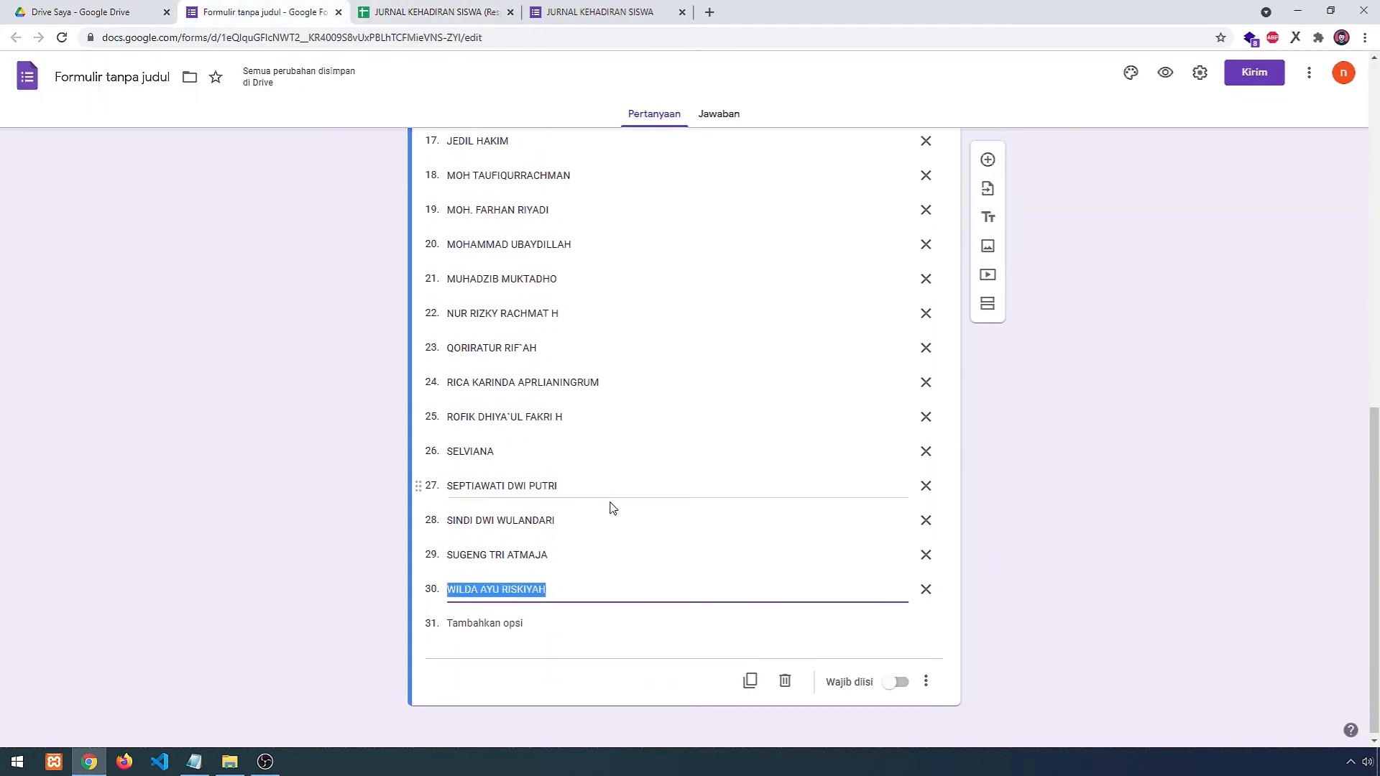
{"action": "scroll", "coordinate": [612, 503], "scroll_direction": "up", "scroll_amount": 10}
{"action": "scroll", "coordinate": [674, 483], "scroll_direction": "down", "scroll_amount": 8}
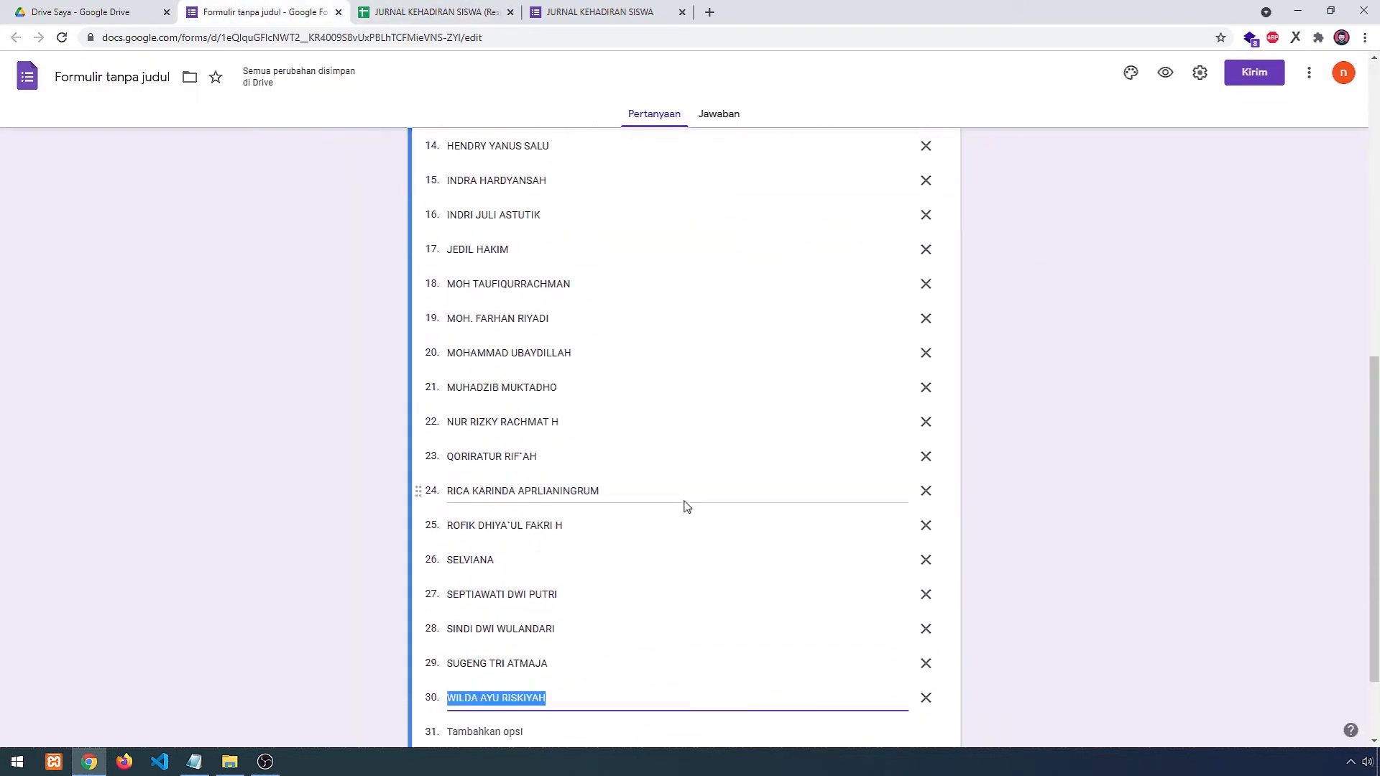
{"action": "scroll", "coordinate": [684, 507], "scroll_direction": "down", "scroll_amount": 2}
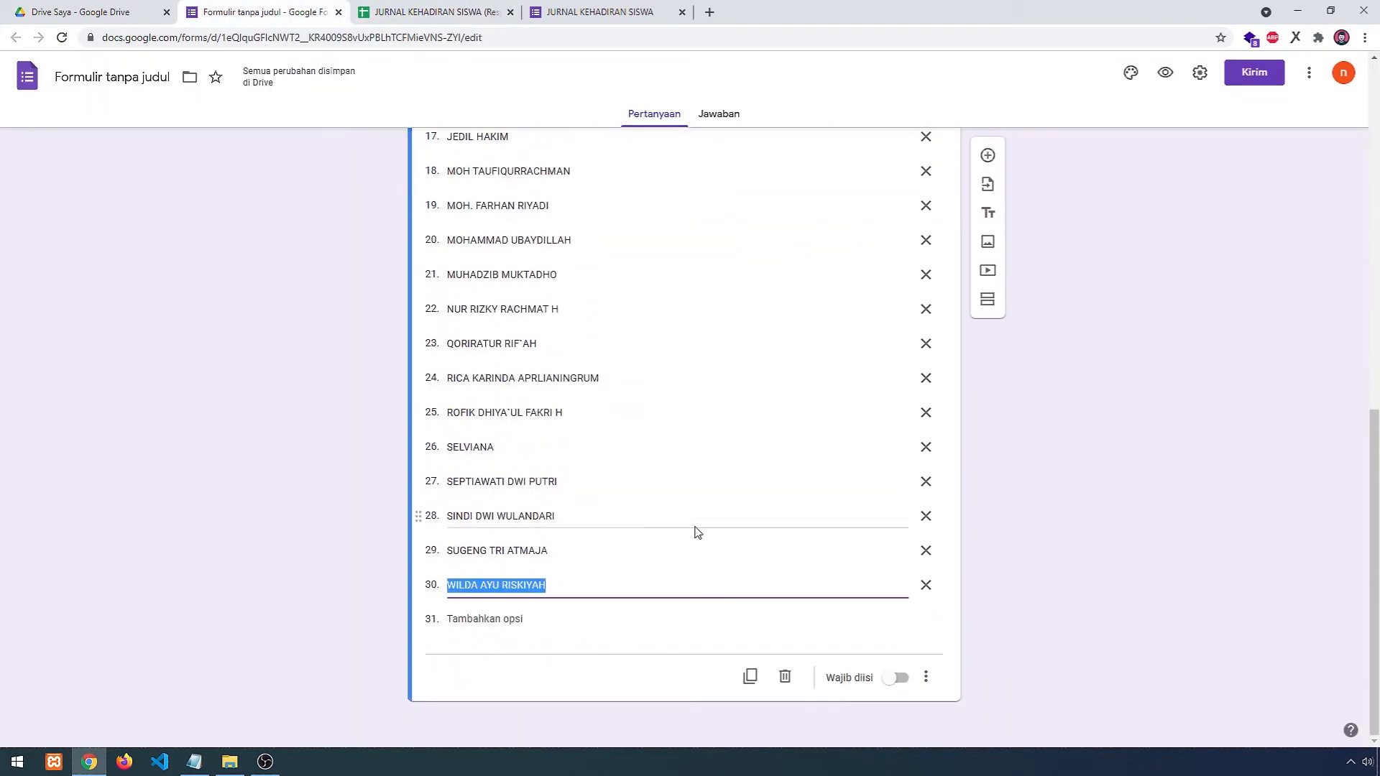
{"action": "left_click", "coordinate": [902, 679]}
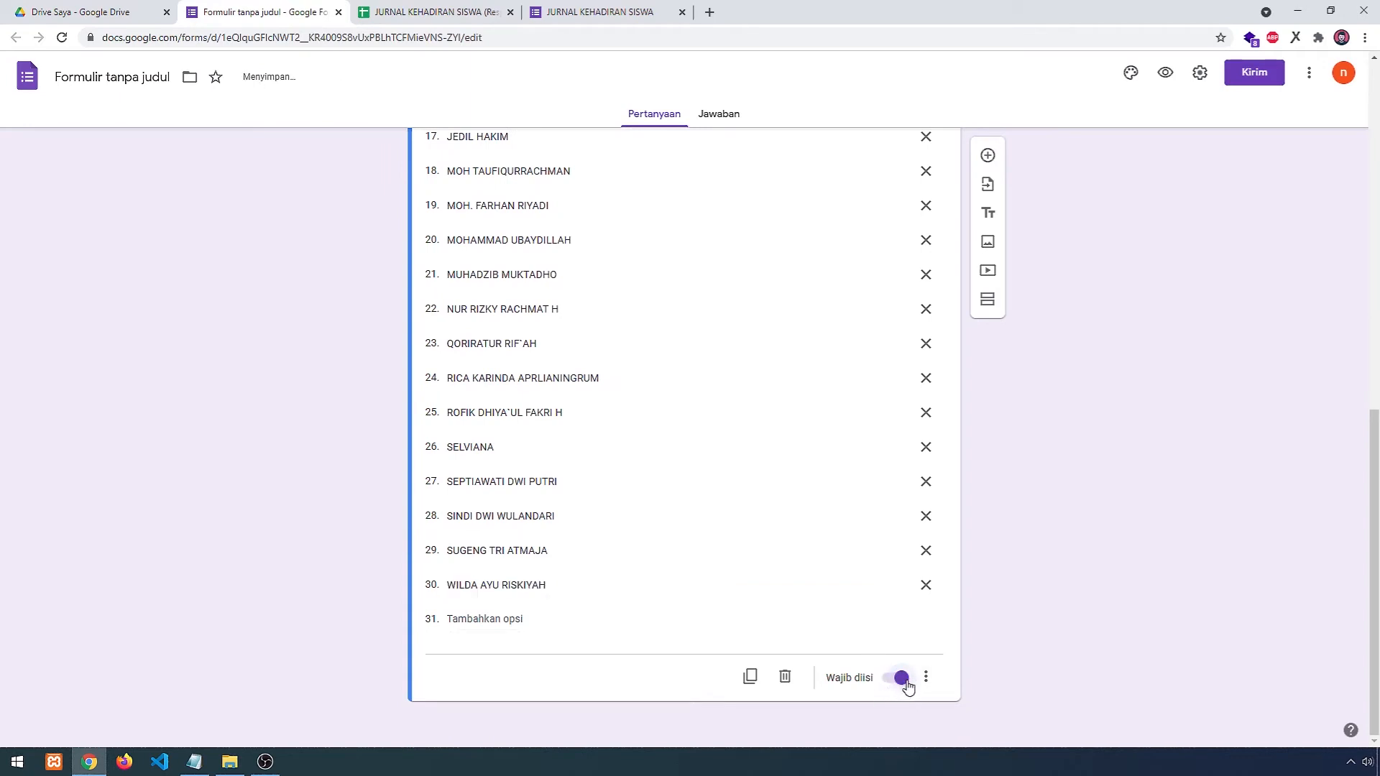
- Add a required checkbox (Kotak Centang) question titled "ABSENSI" with the single option HADIR
{"action": "left_click", "coordinate": [987, 156]}
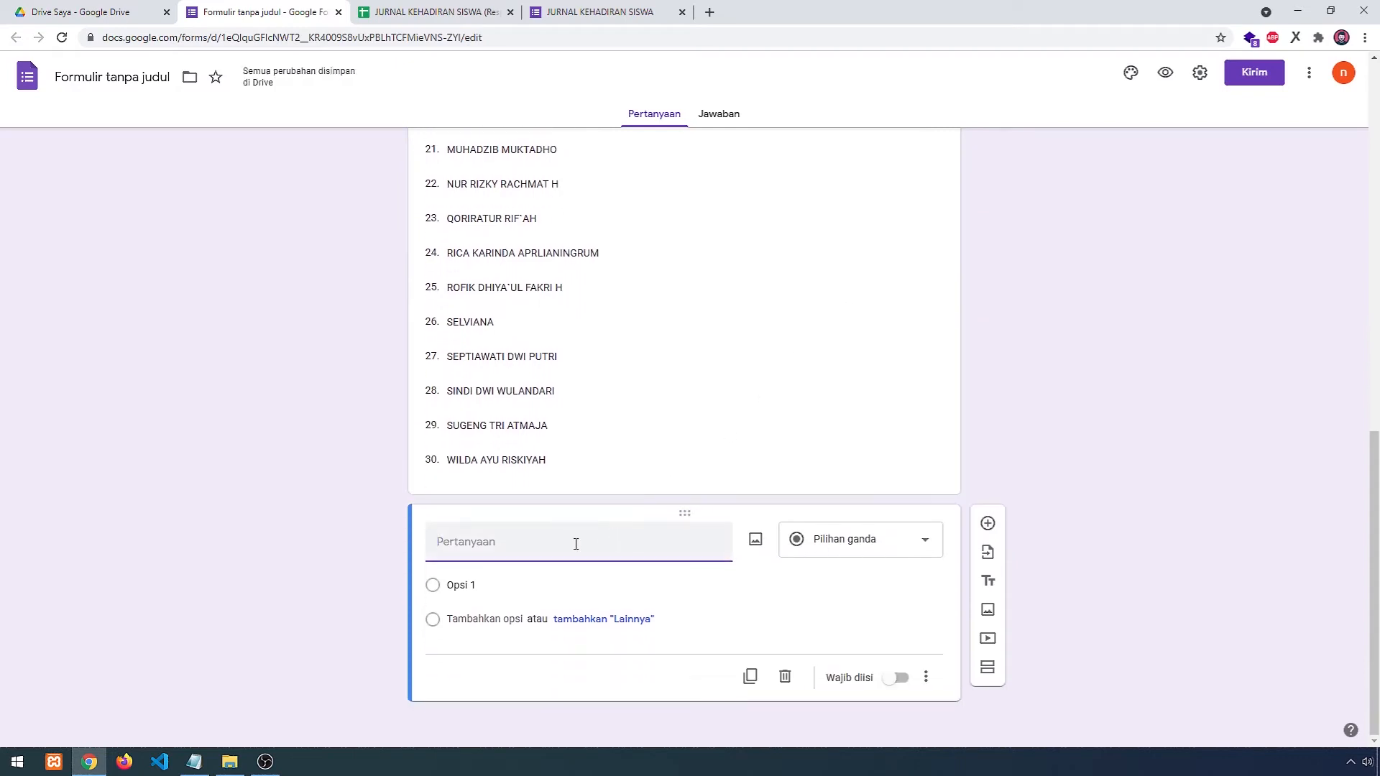
{"action": "type", "text": "ABSENSI"}
{"action": "left_click", "coordinate": [893, 548]}
{"action": "left_click", "coordinate": [833, 423]}
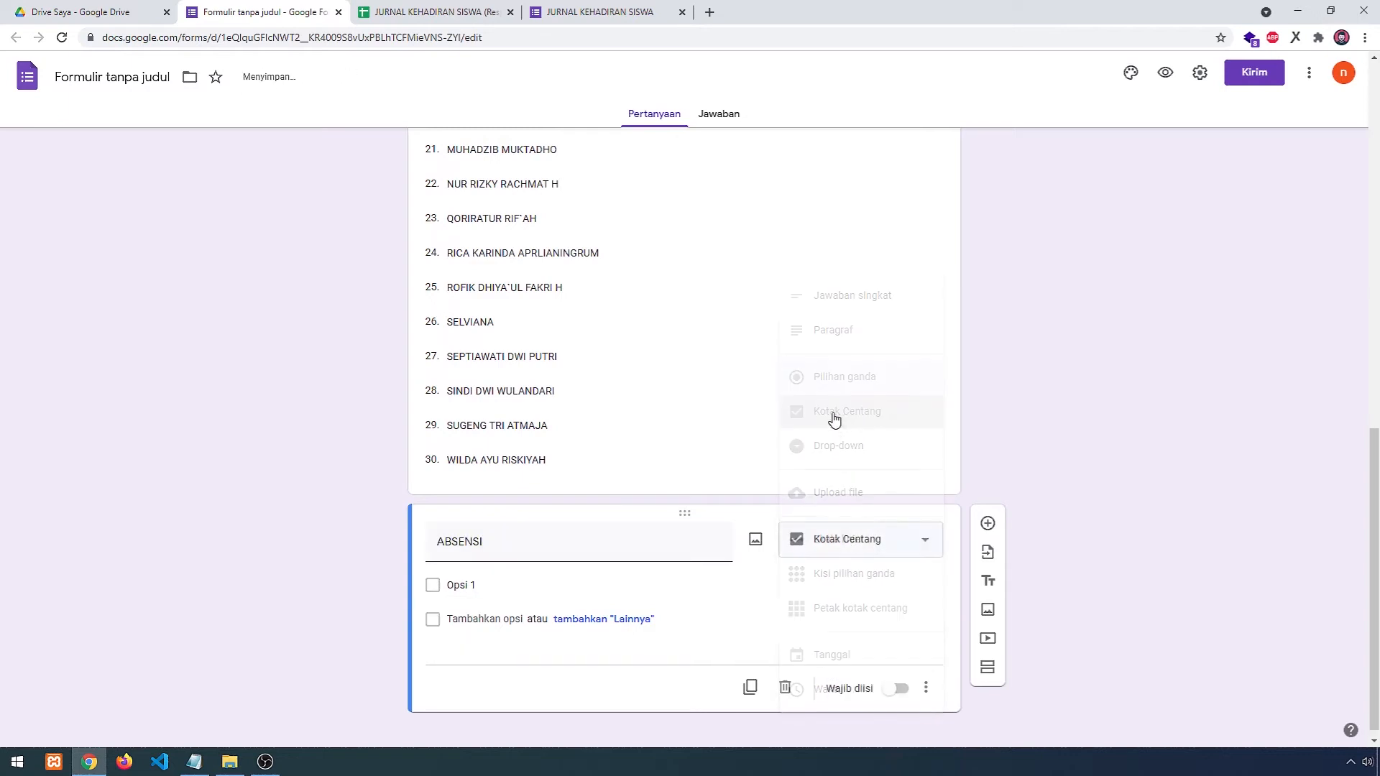
{"action": "left_click", "coordinate": [463, 586]}
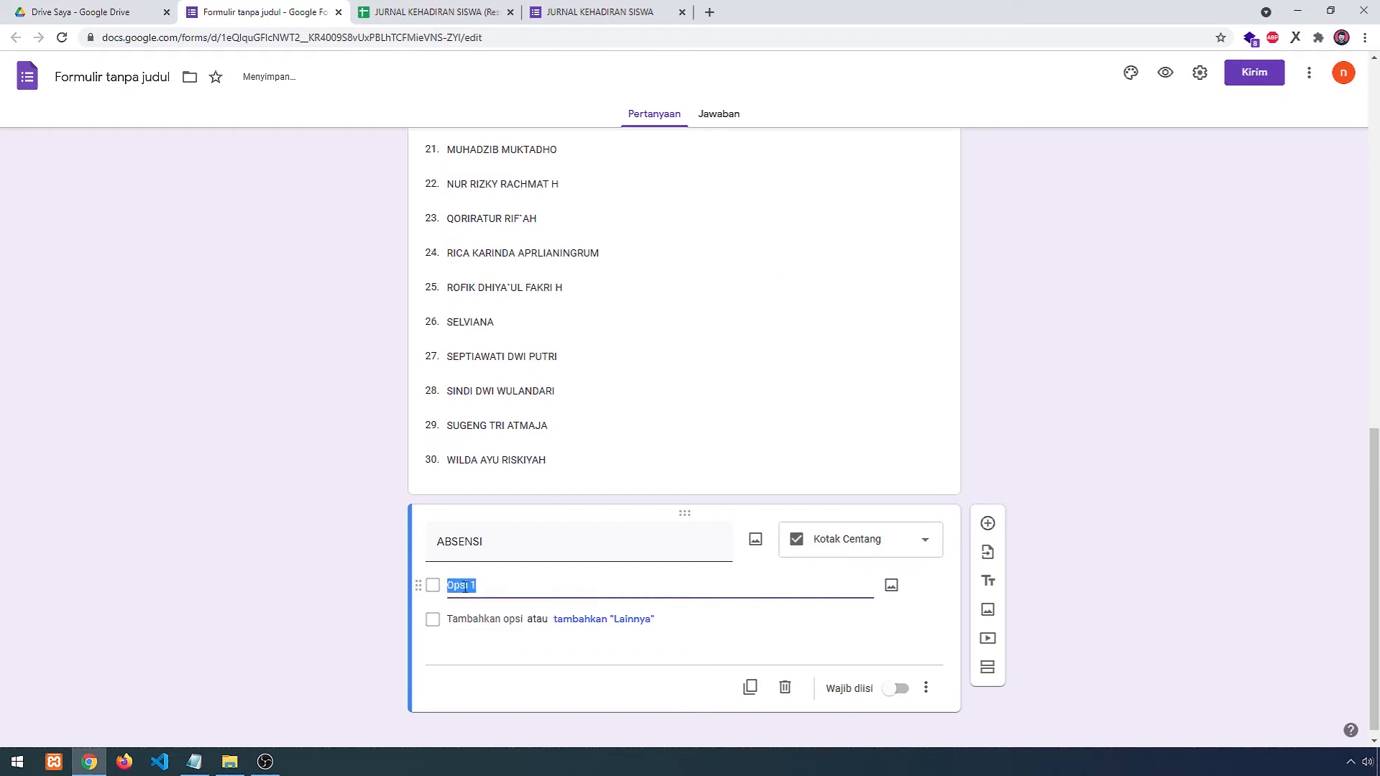
{"action": "type", "text": "HADIR"}
{"action": "left_click", "coordinate": [898, 687]}
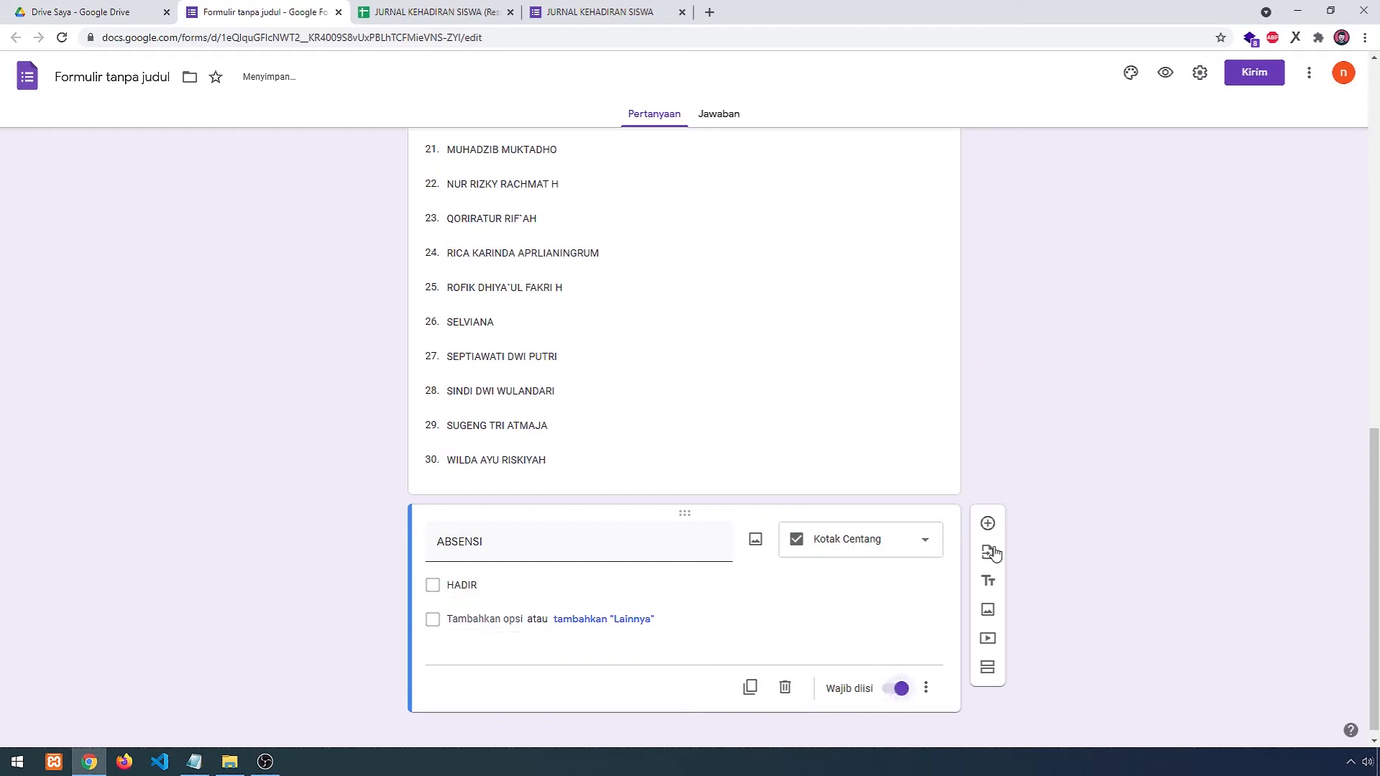
- Add a question titled "PILIH HARI" below ABSENSI and set its answer type to Drop-down
{"action": "left_click", "coordinate": [988, 523]}
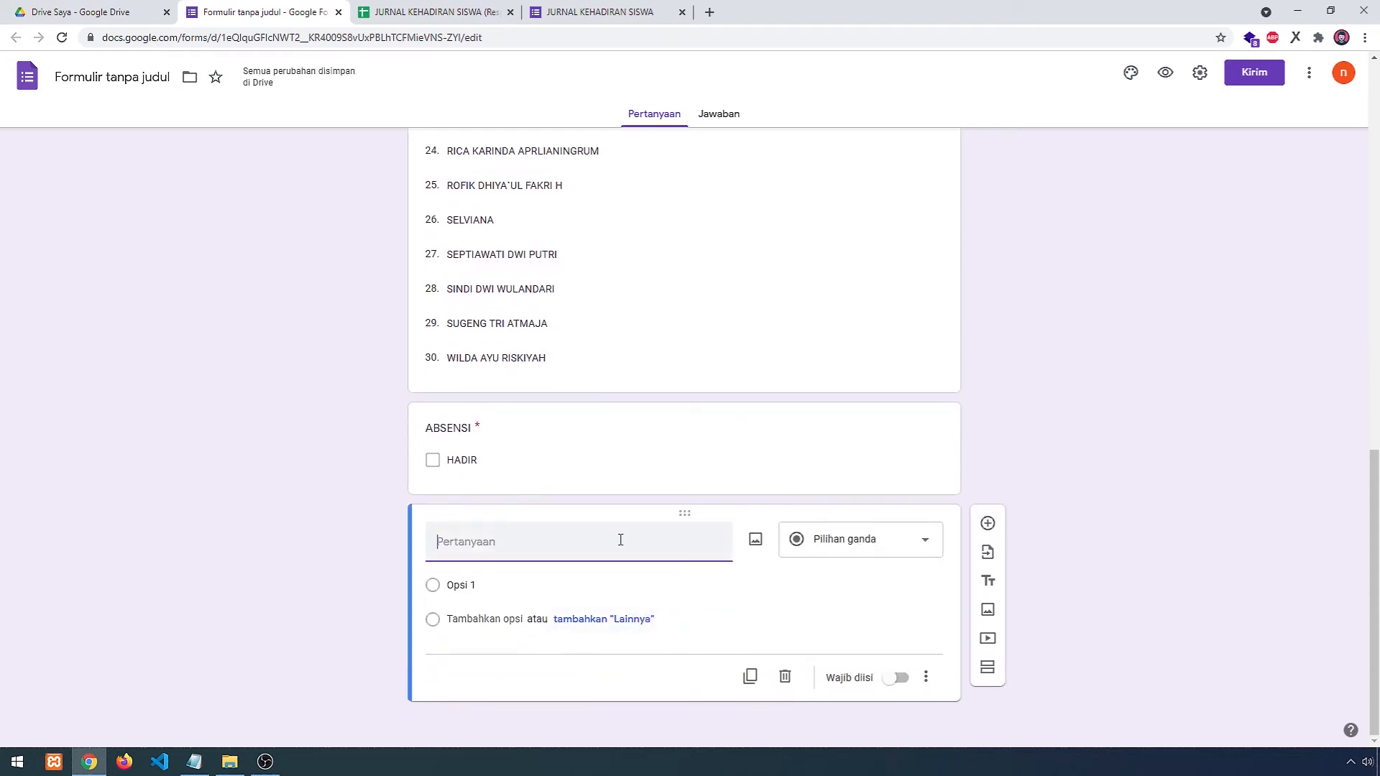
{"action": "type", "text": "PILIH HARI"}
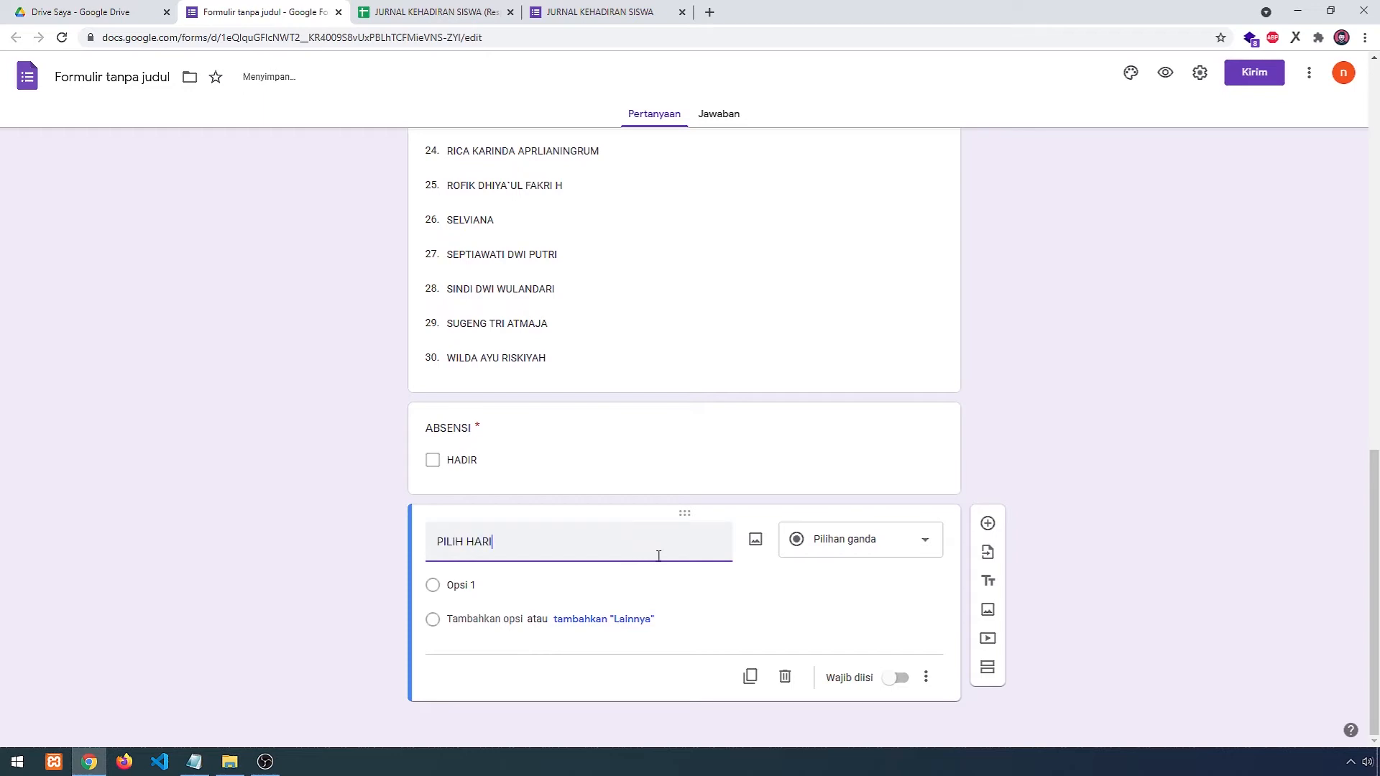
{"action": "left_click", "coordinate": [850, 546]}
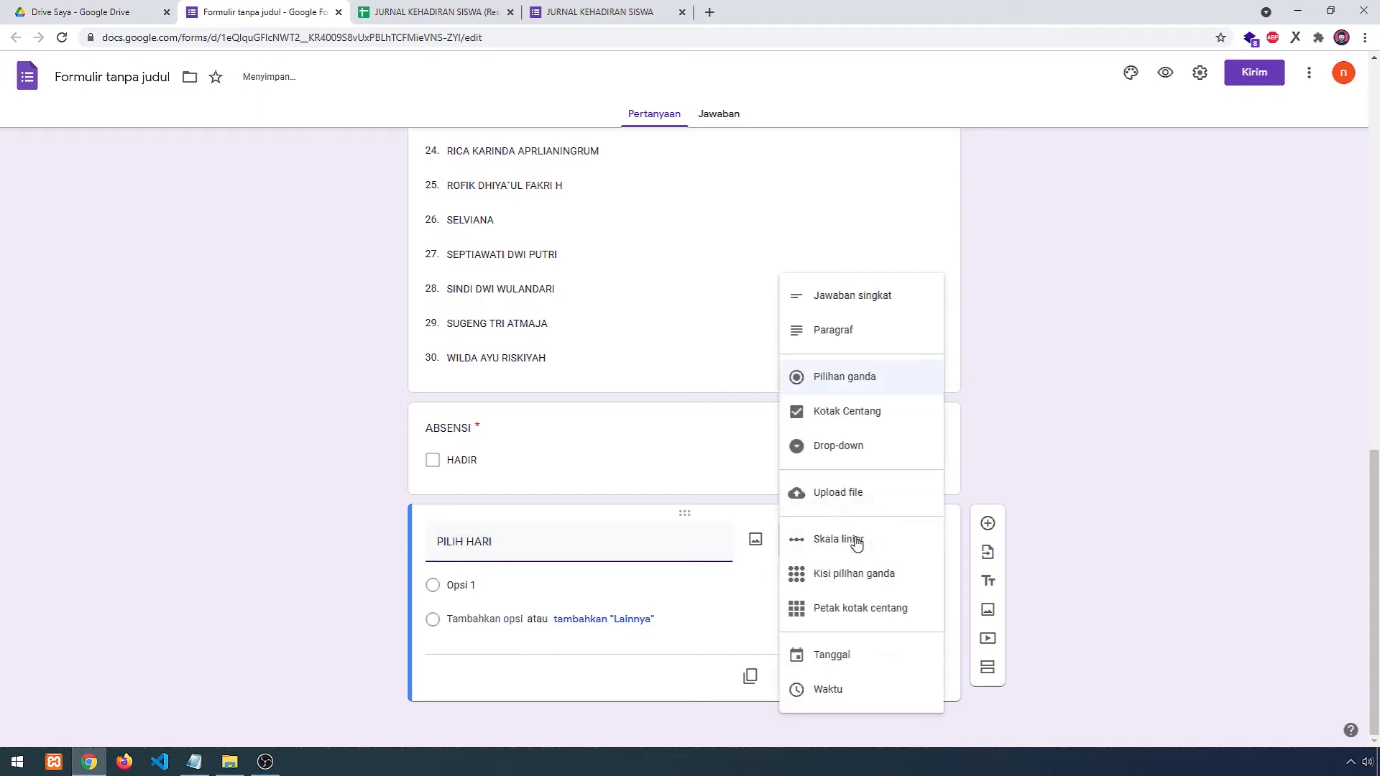
{"action": "left_click", "coordinate": [852, 447]}
- Enter SENIN, SELASA, RABU, KAMIS, JUMAT and SABTU as the PILIH HARI options and make the question required
{"action": "left_click", "coordinate": [487, 585]}
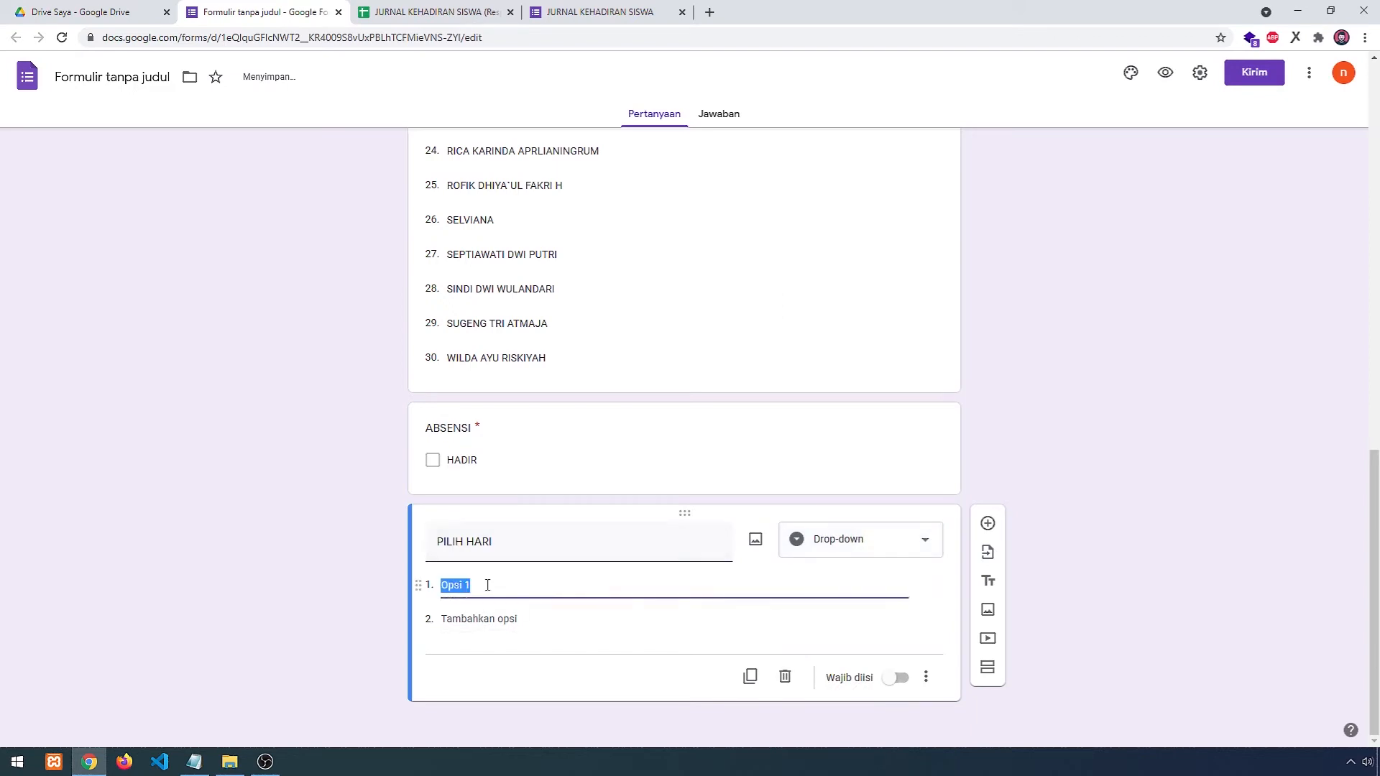
{"action": "type", "text": "SENIN"}
{"action": "key", "text": "Return"}
{"action": "type", "text": "SEL"}
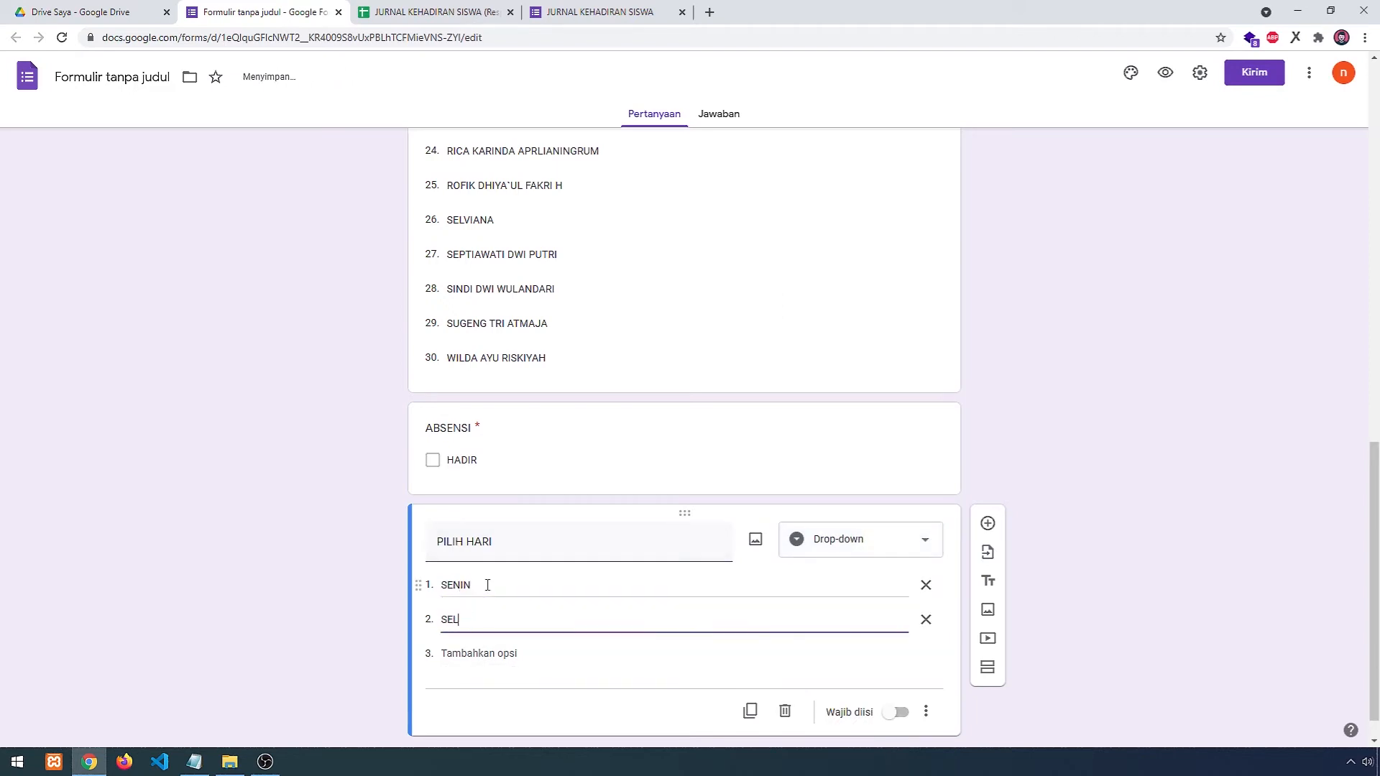
{"action": "type", "text": "ASA"}
{"action": "key", "text": "Return"}
{"action": "type", "text": "RABU"}
{"action": "key", "text": "Return"}
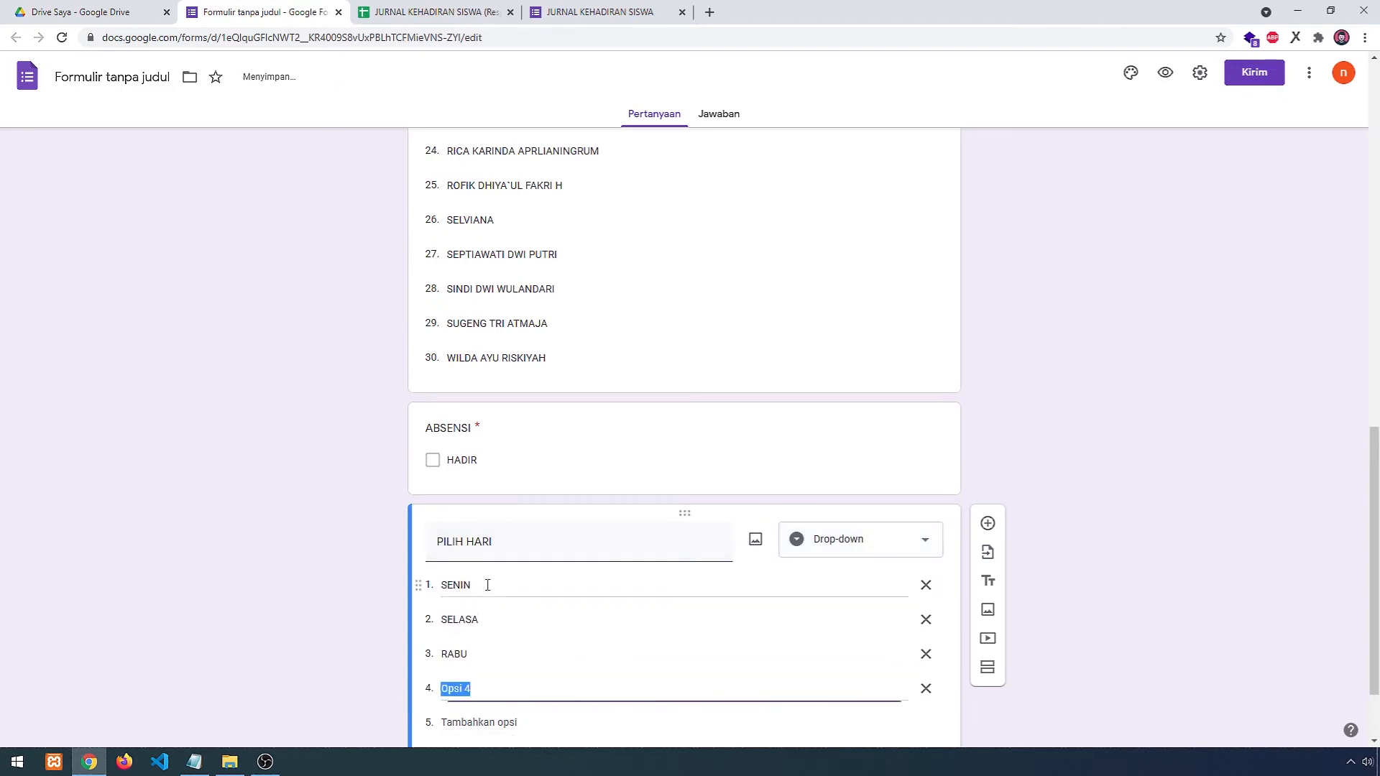
{"action": "type", "text": "KAMIS"}
{"action": "key", "text": "Return"}
{"action": "type", "text": "JUMAT"}
{"action": "key", "text": "Return"}
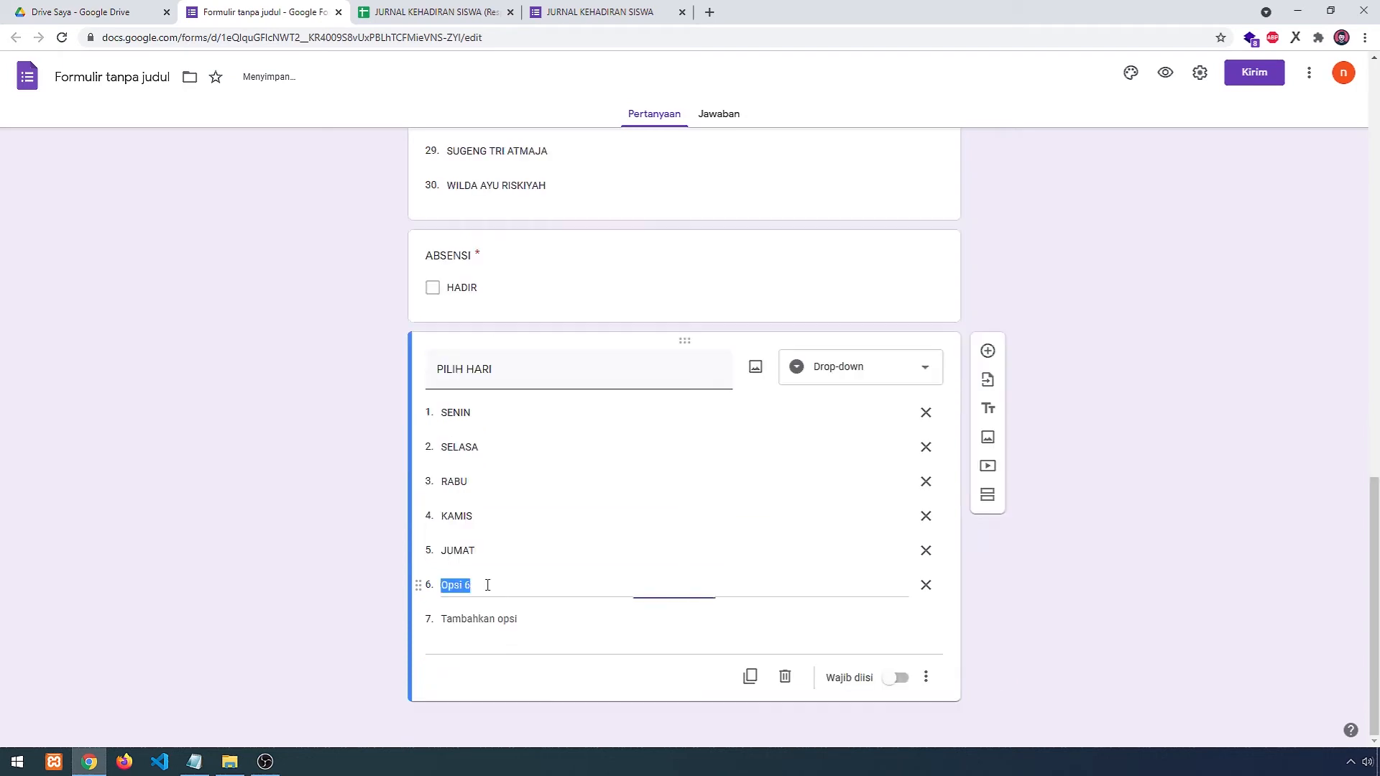
{"action": "type", "text": "SABTU"}
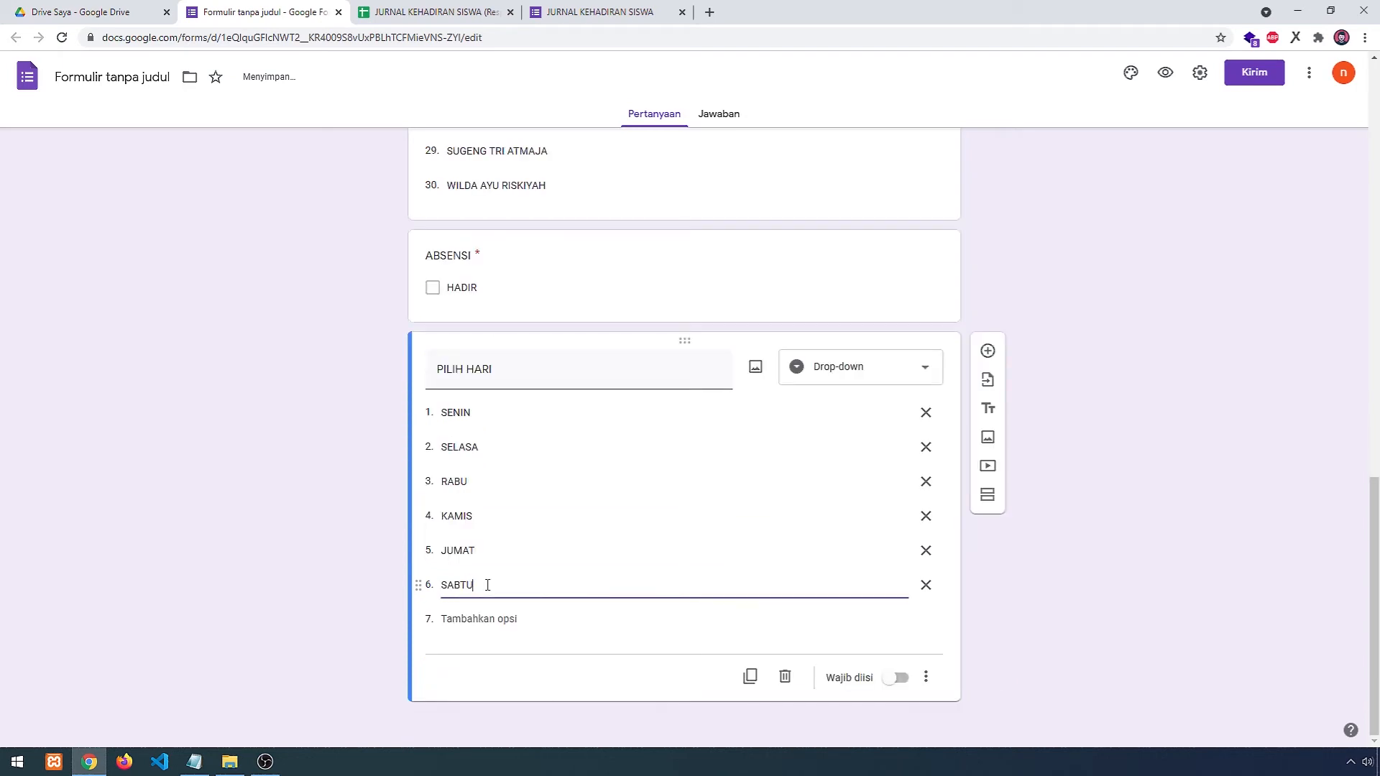
{"action": "left_click", "coordinate": [897, 679]}
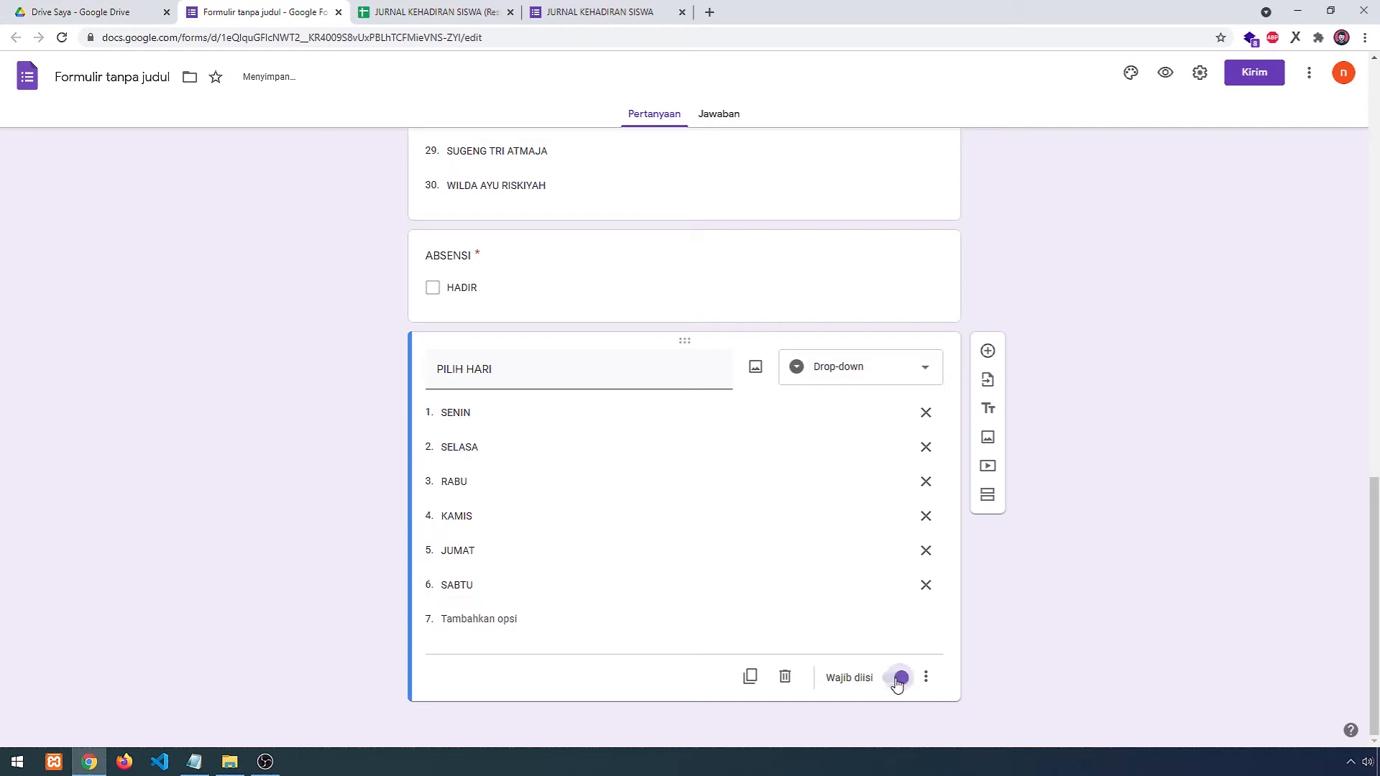
- Name the untitled form file "absensi" to match the form's title
{"action": "scroll", "coordinate": [823, 524], "scroll_direction": "up", "scroll_amount": 20}
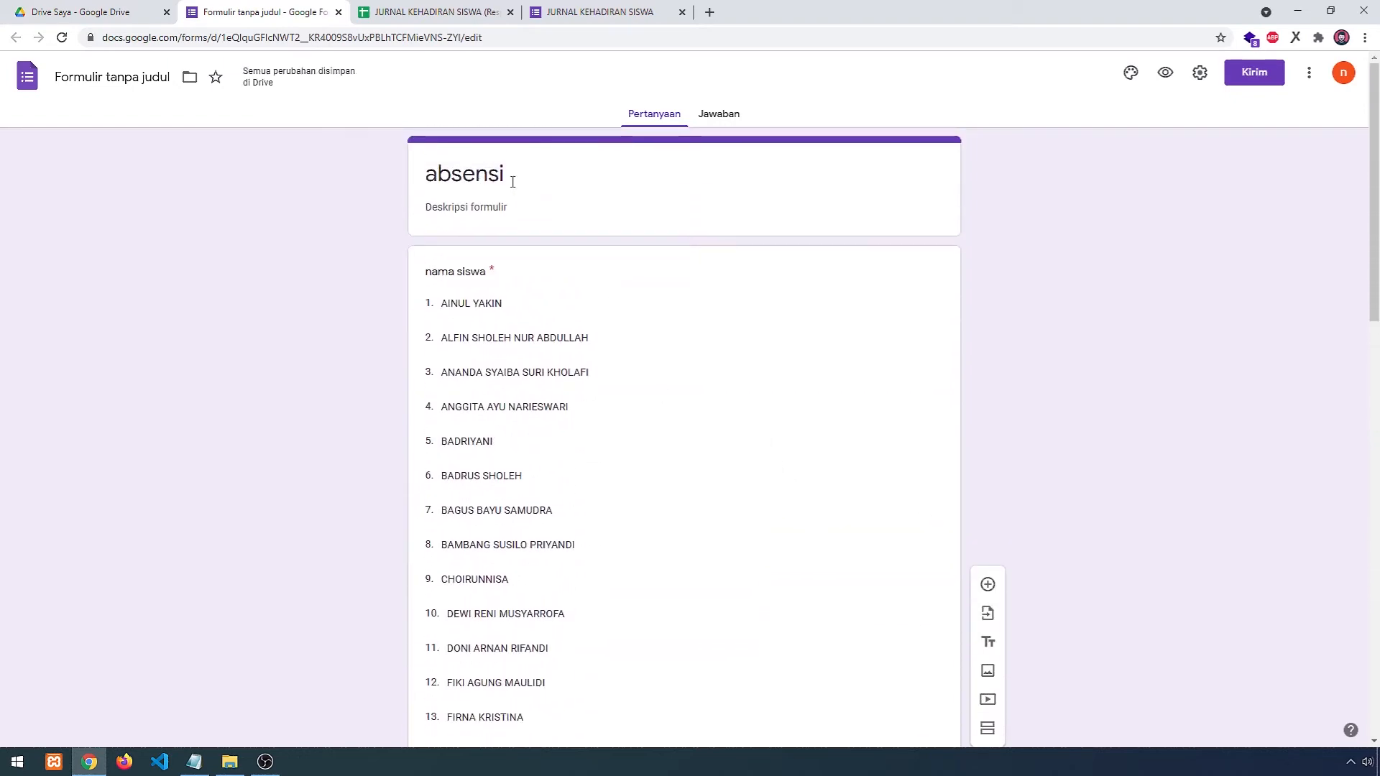
{"action": "left_click", "coordinate": [100, 77]}
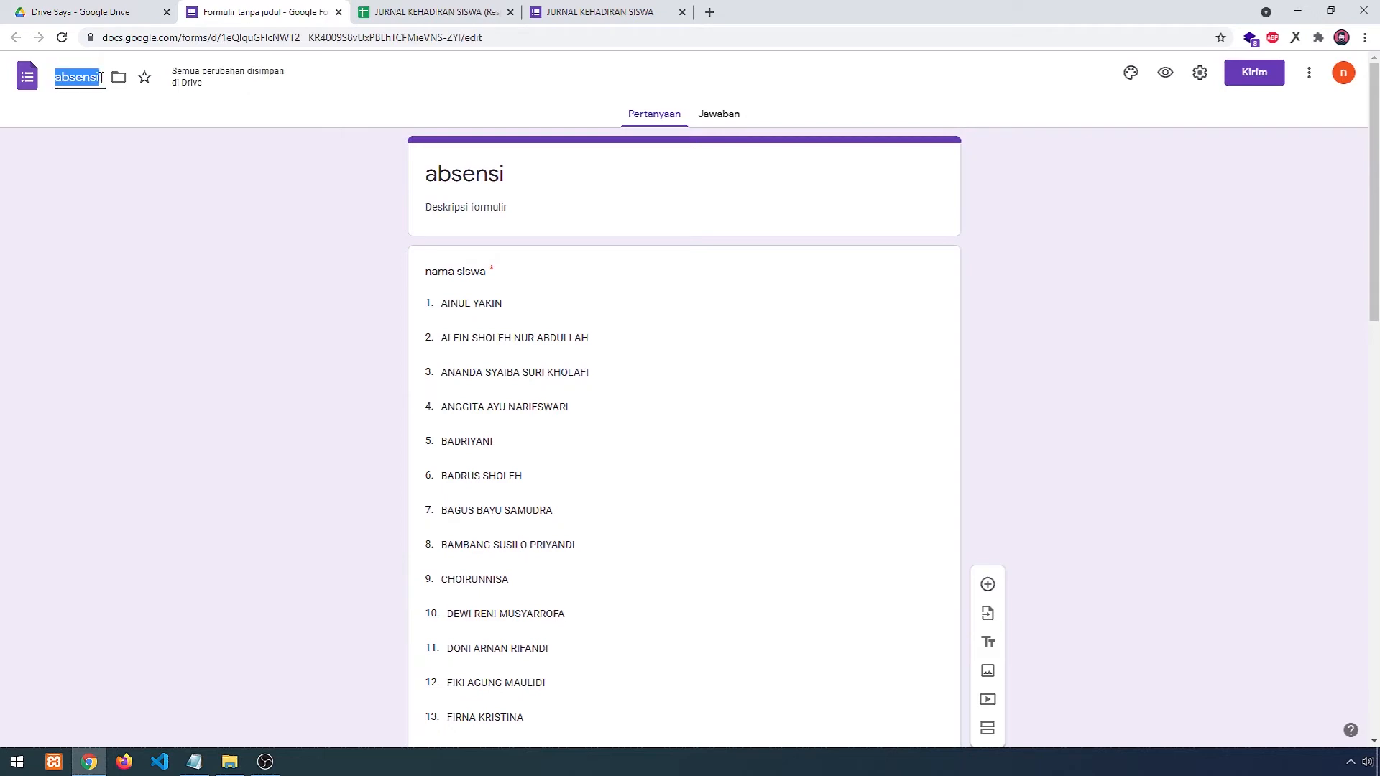
{"action": "left_click", "coordinate": [204, 255]}
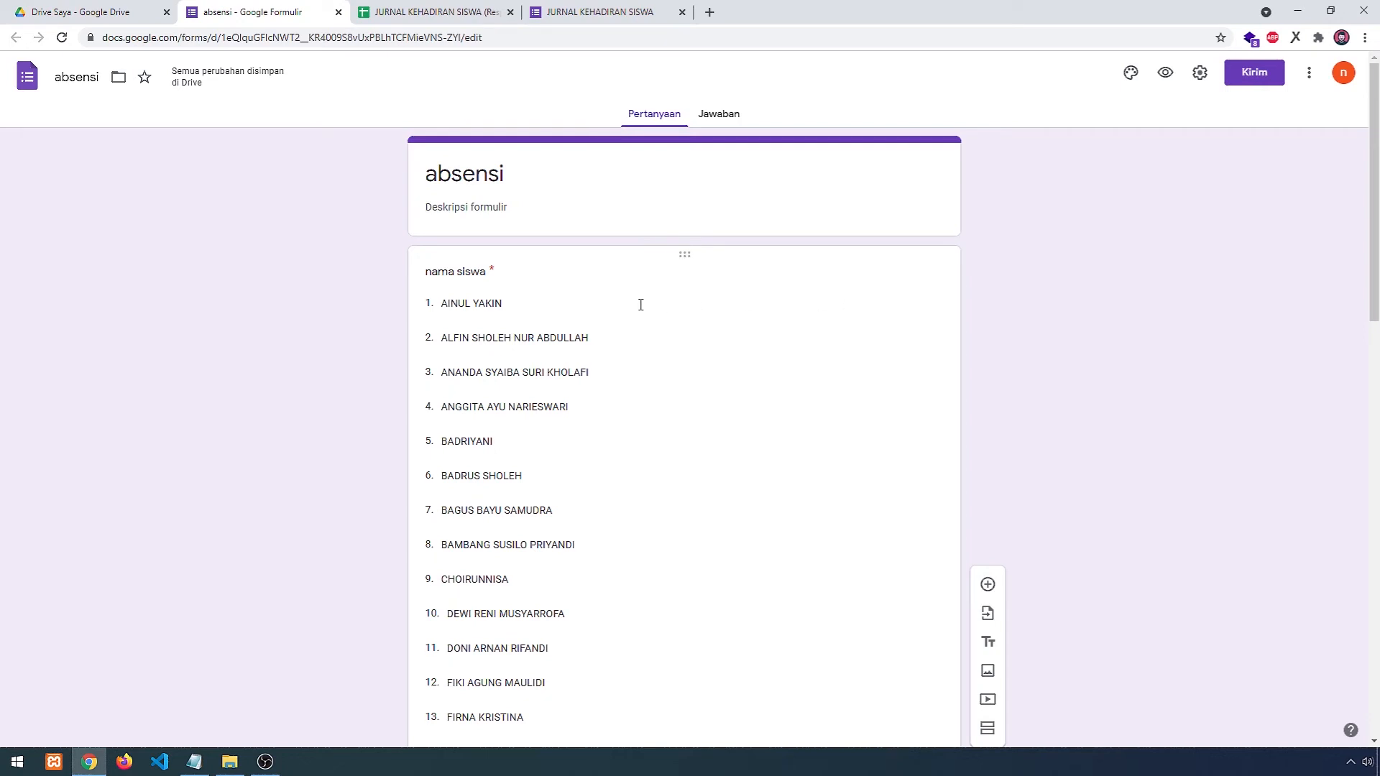
- Close the old JURNAL KEHADIRAN SISWA form, discarding its unsaved changes, and return to the absensi form
{"action": "left_click", "coordinate": [679, 18]}
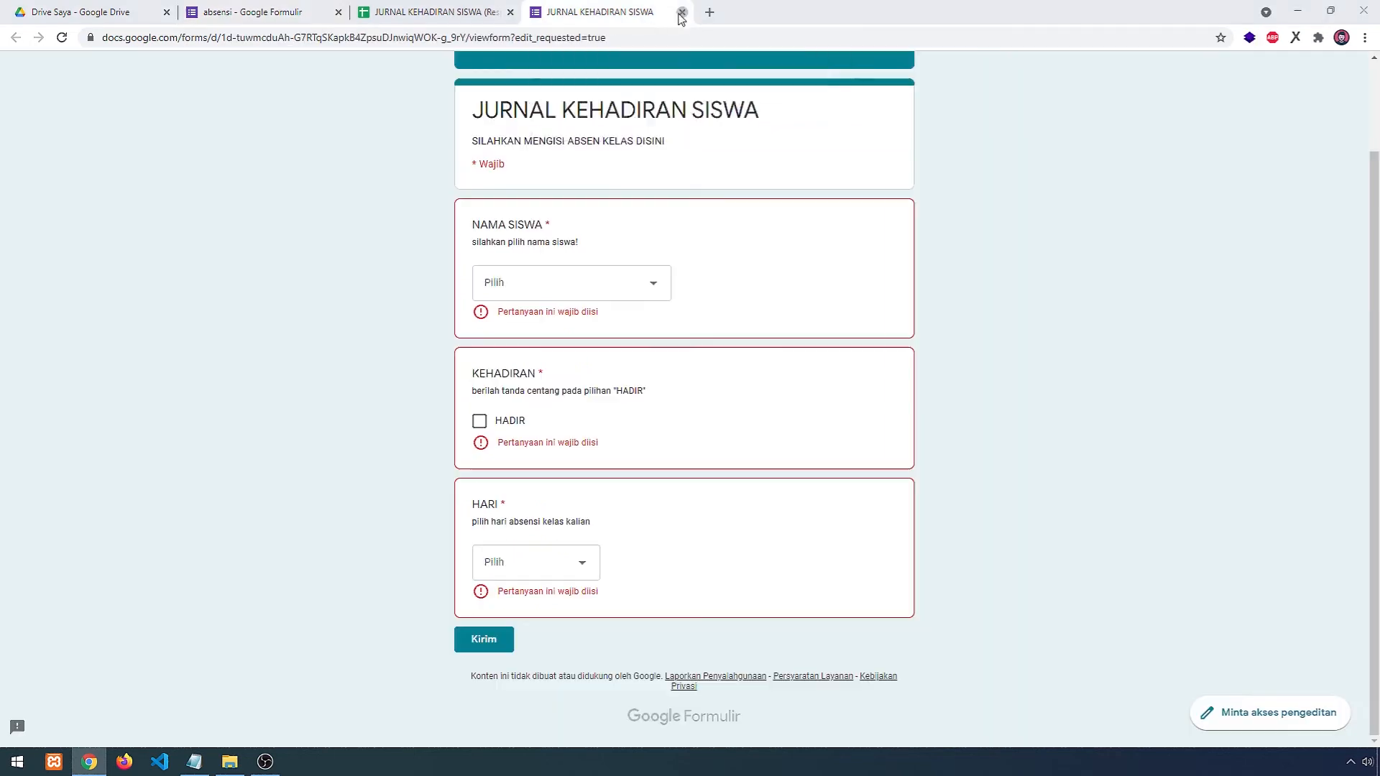
{"action": "left_click", "coordinate": [680, 16]}
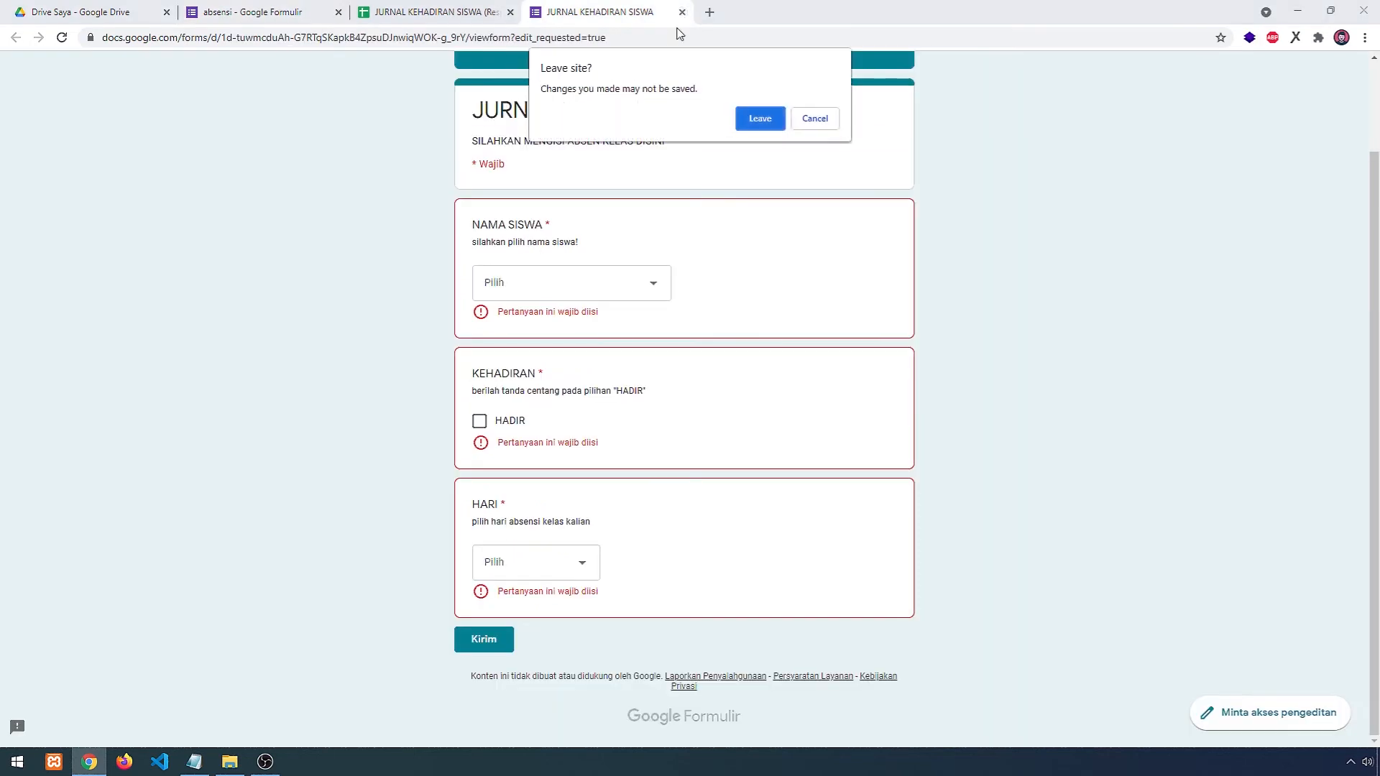
{"action": "left_click", "coordinate": [759, 120]}
{"action": "left_click", "coordinate": [283, 19]}
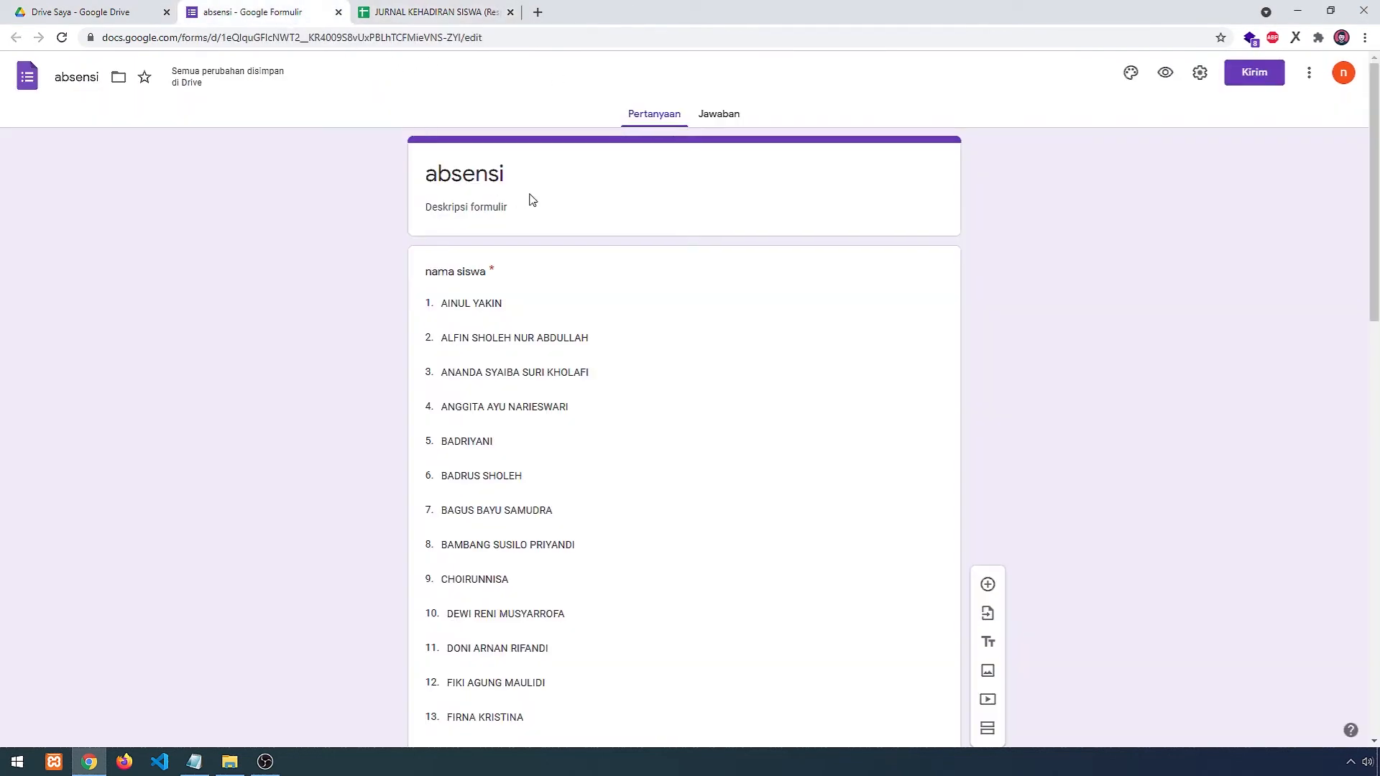
- Open the absensi form's responses and choose to send them to an existing spreadsheet
{"action": "left_click", "coordinate": [722, 117]}
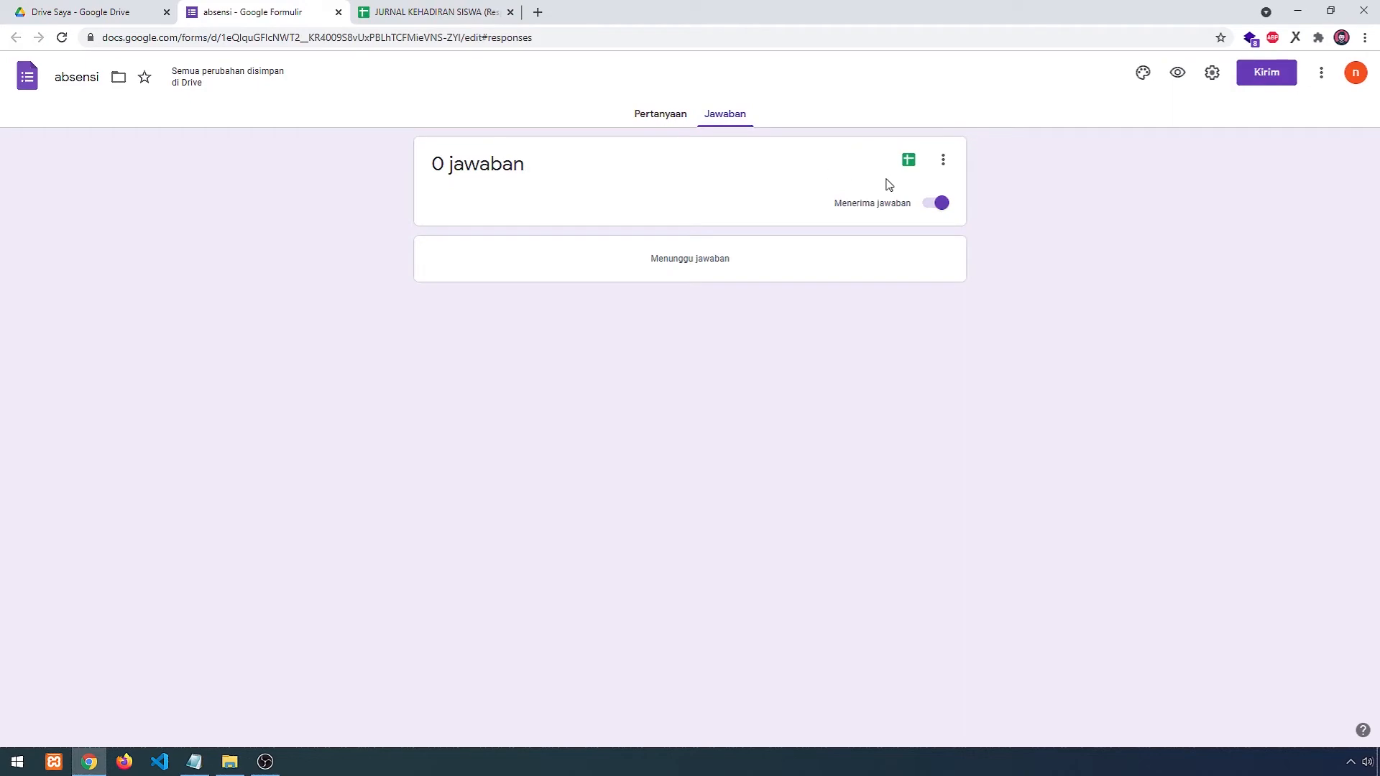
{"action": "left_click", "coordinate": [447, 11]}
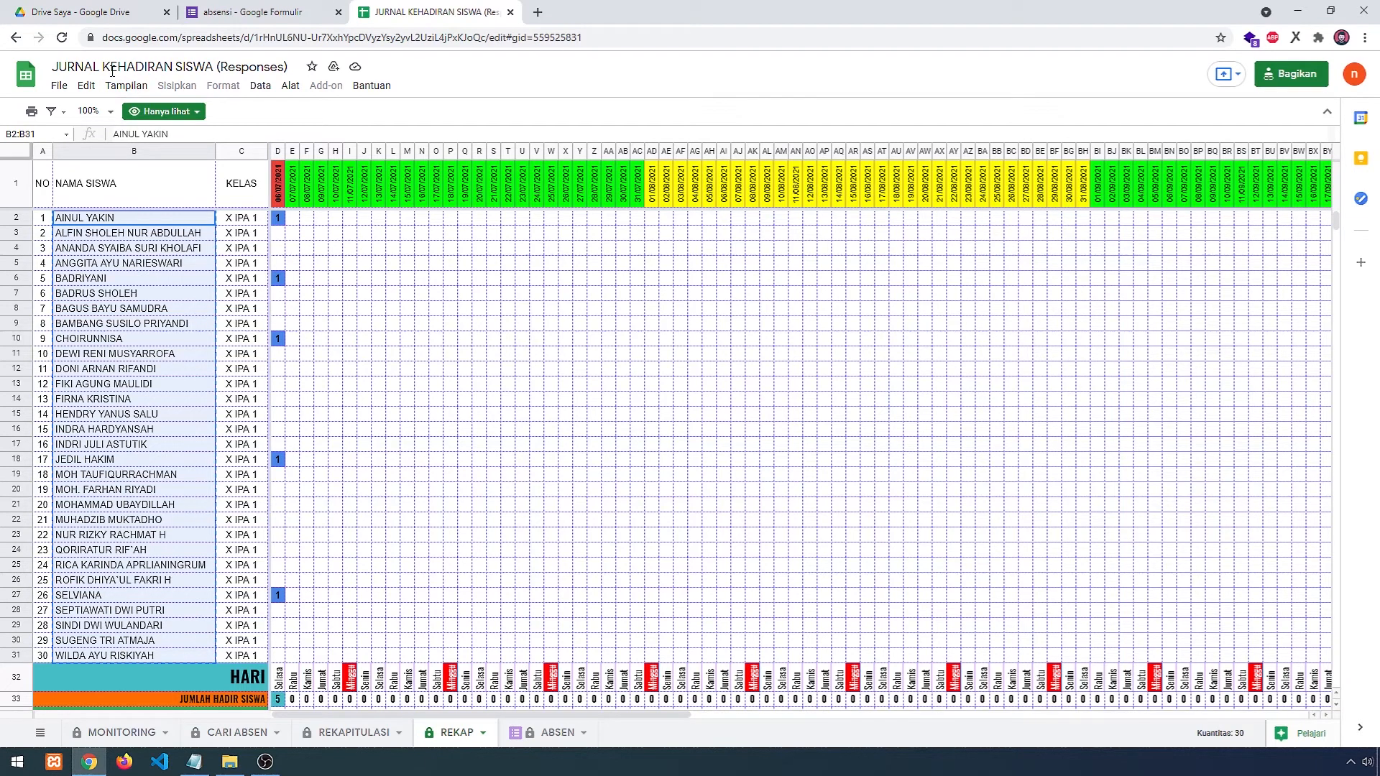
{"action": "left_click", "coordinate": [301, 12]}
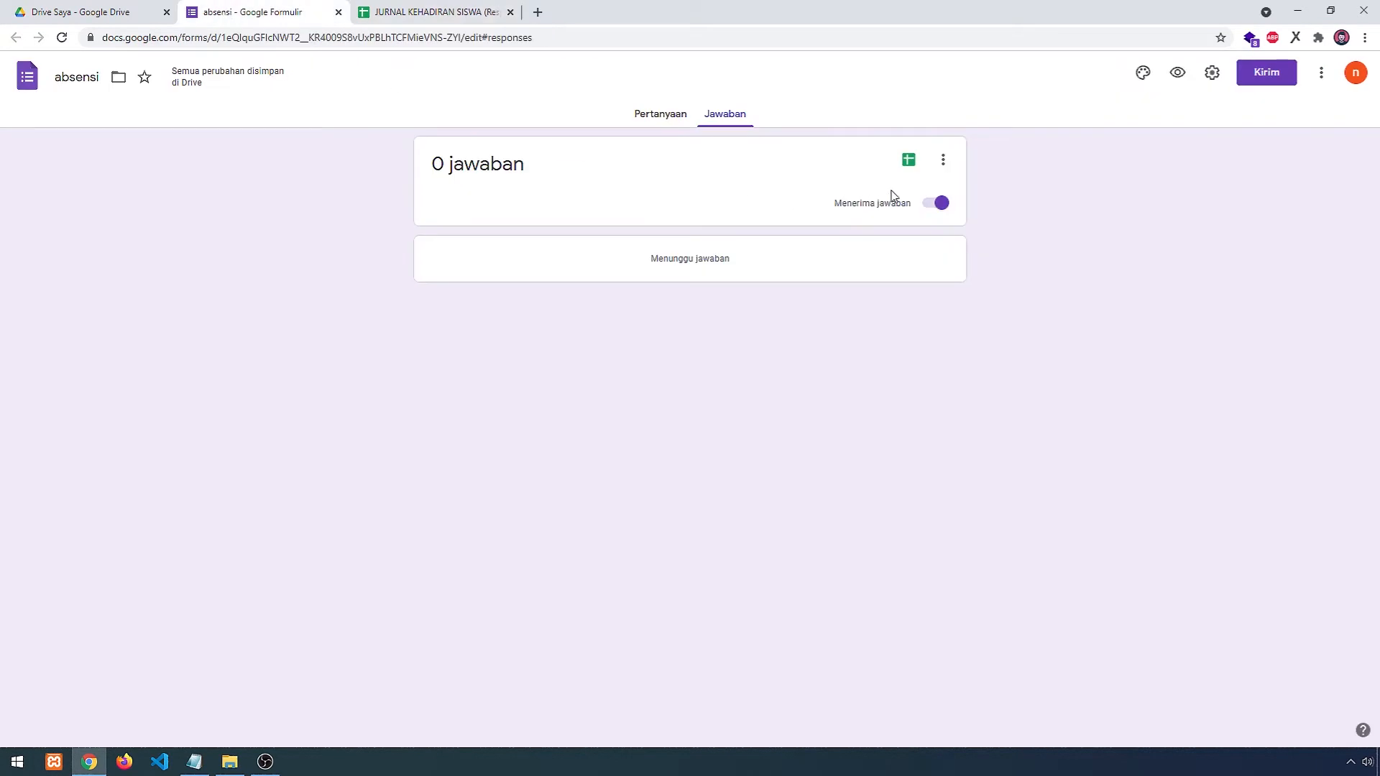
{"action": "left_click", "coordinate": [942, 160]}
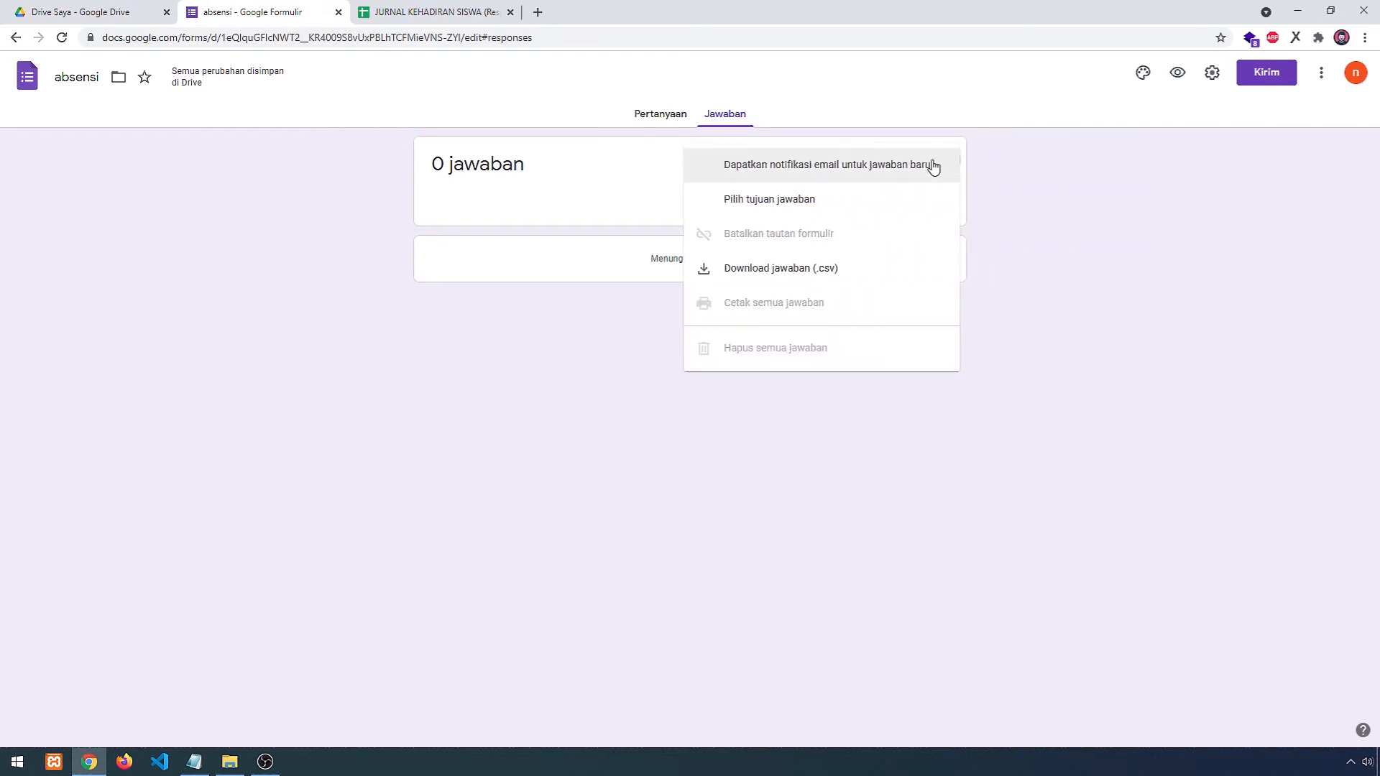
{"action": "left_click", "coordinate": [1078, 264]}
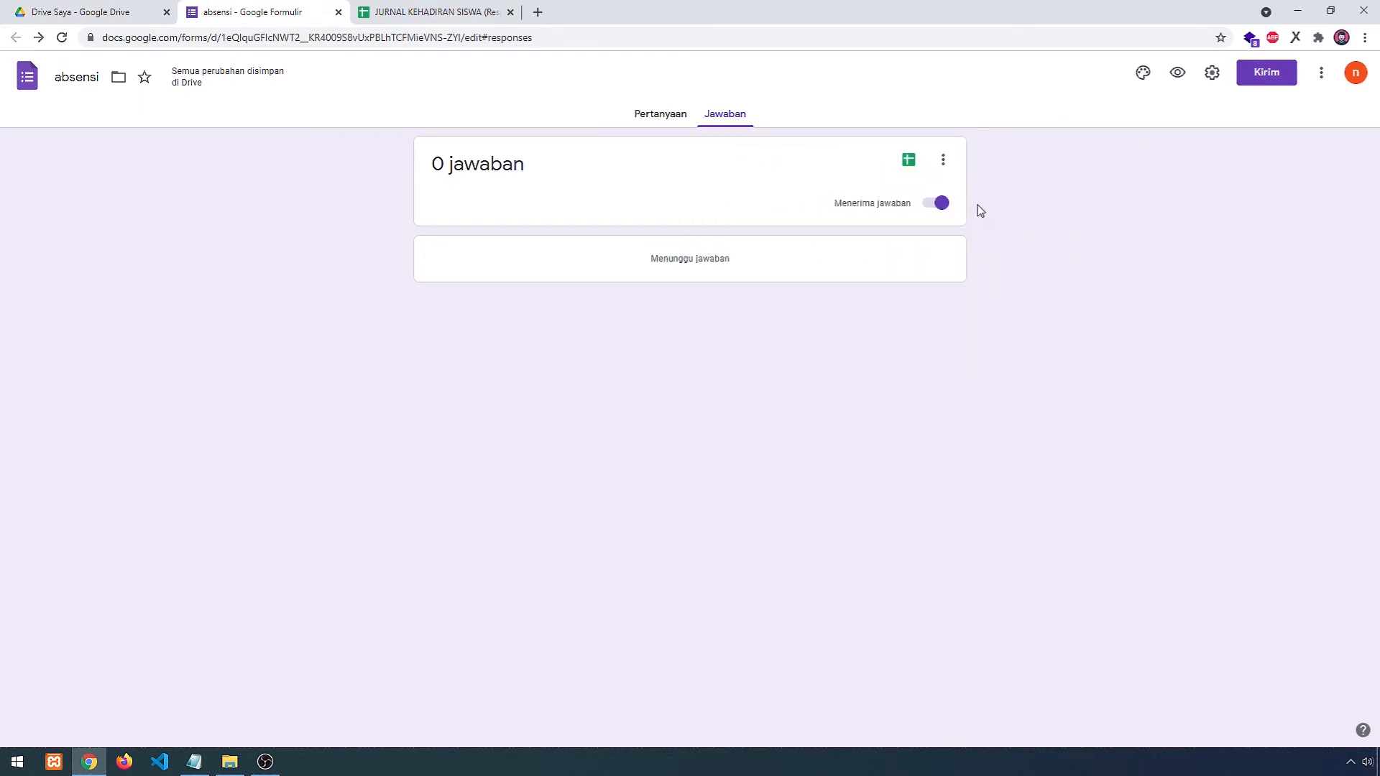
{"action": "left_click", "coordinate": [943, 161]}
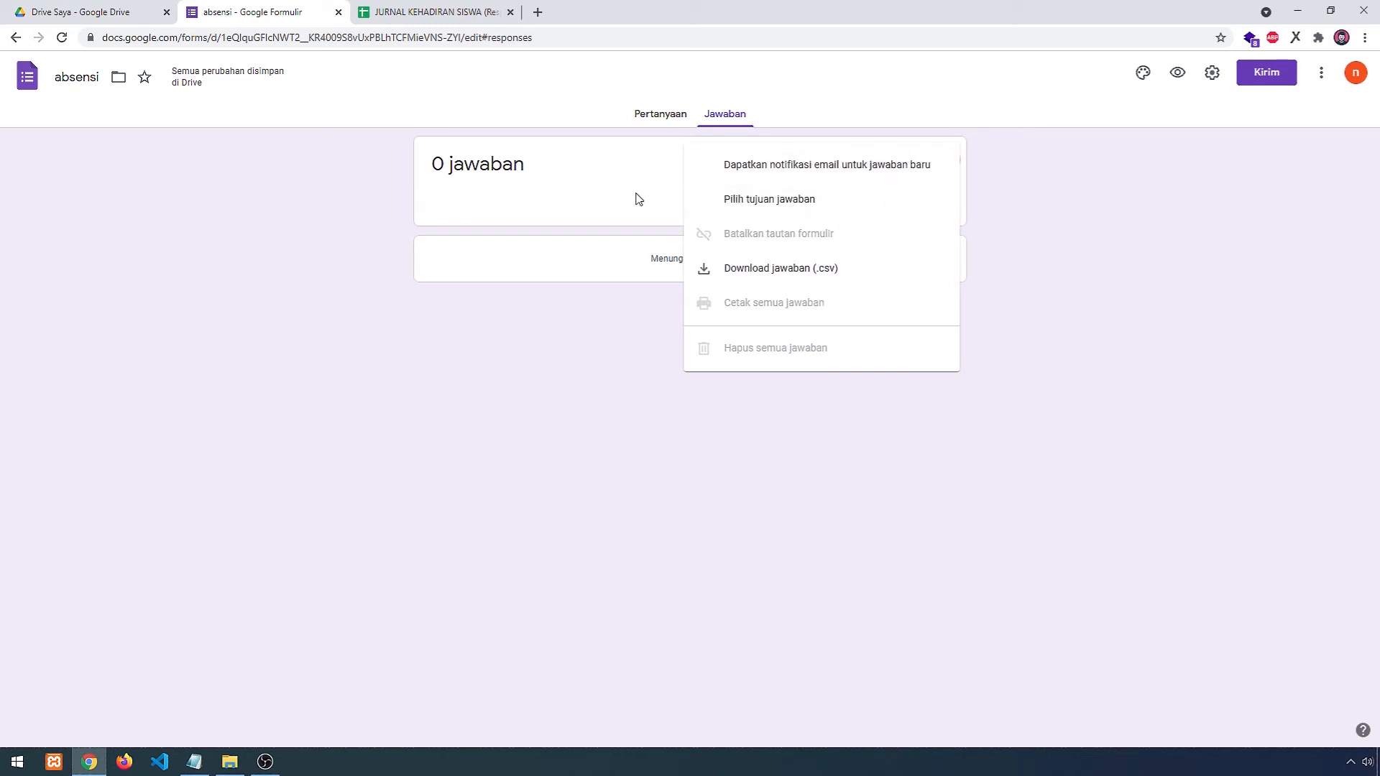
{"action": "left_click", "coordinate": [789, 204]}
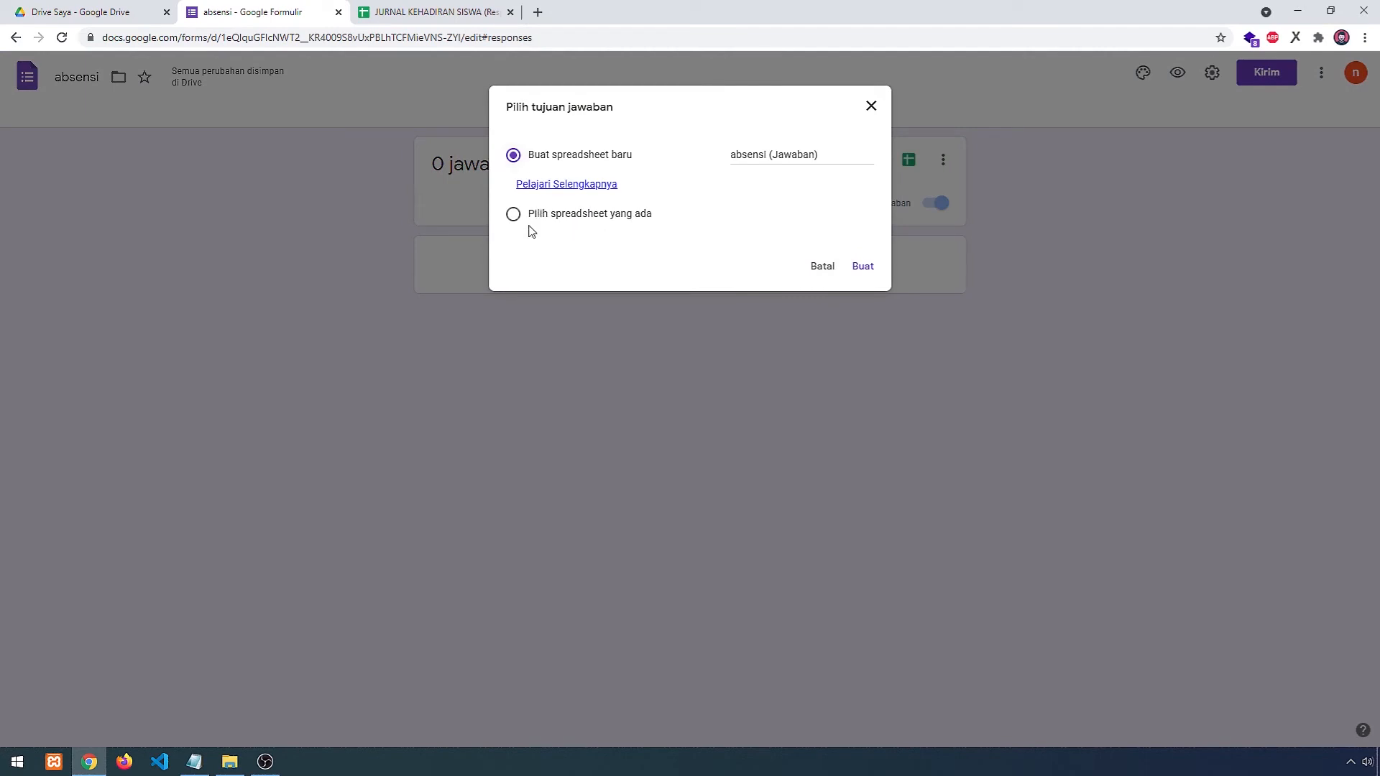
{"action": "left_click", "coordinate": [513, 217]}
{"action": "left_click", "coordinate": [866, 266]}
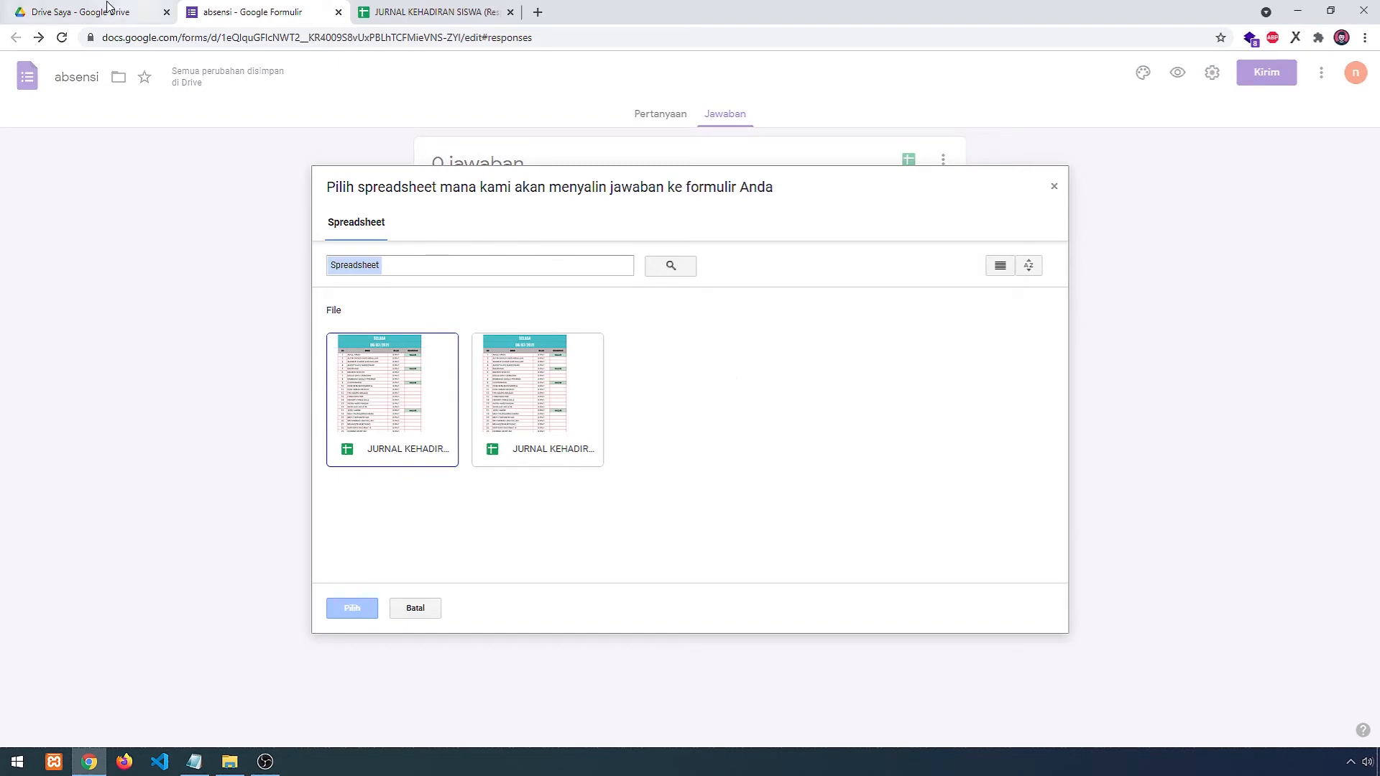
- Close the view-only attendance spreadsheet and rename the copy in Drive to "KEHADIRAN SISWA (Responses)"
{"action": "left_click", "coordinate": [508, 10]}
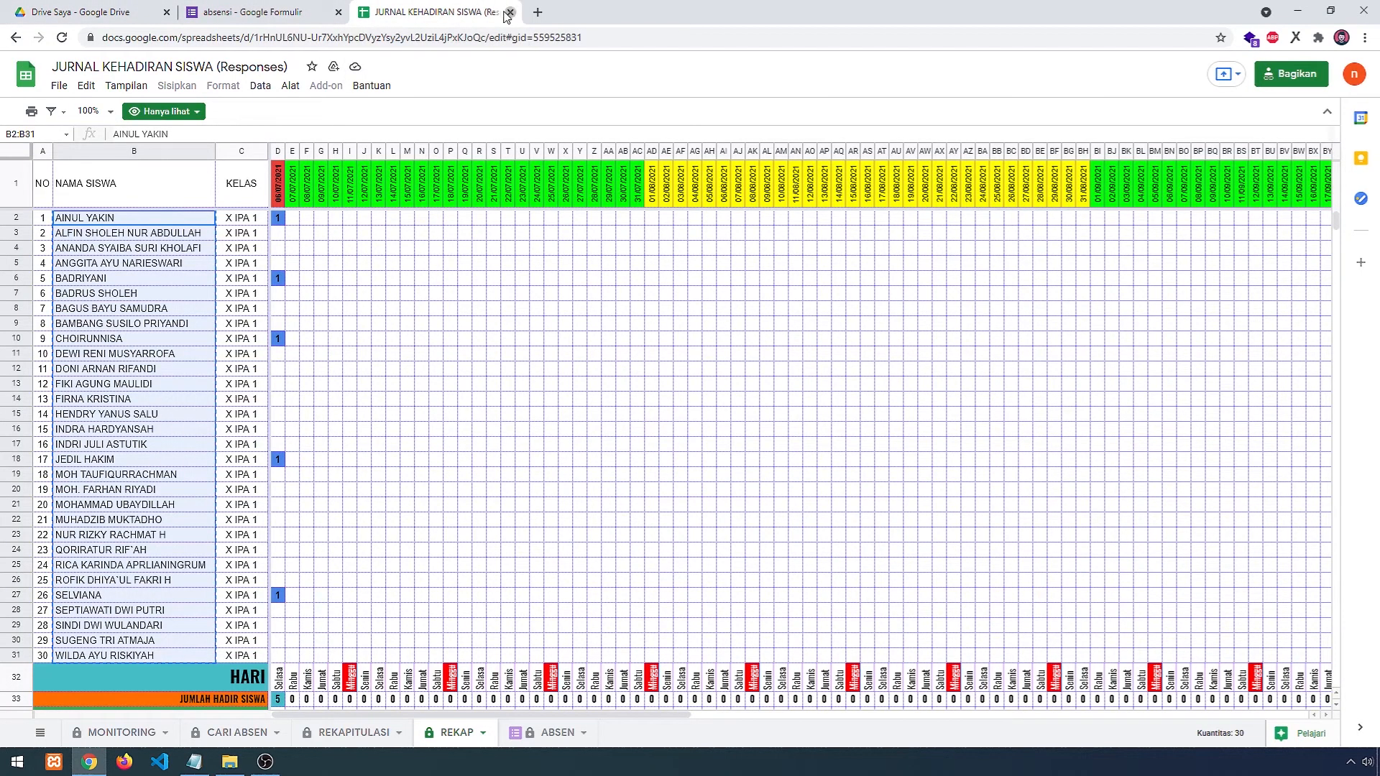
{"action": "left_click", "coordinate": [510, 12]}
{"action": "left_click", "coordinate": [86, 12]}
{"action": "left_click", "coordinate": [312, 219]}
{"action": "key", "text": "n"}
{"action": "left_click", "coordinate": [615, 395]}
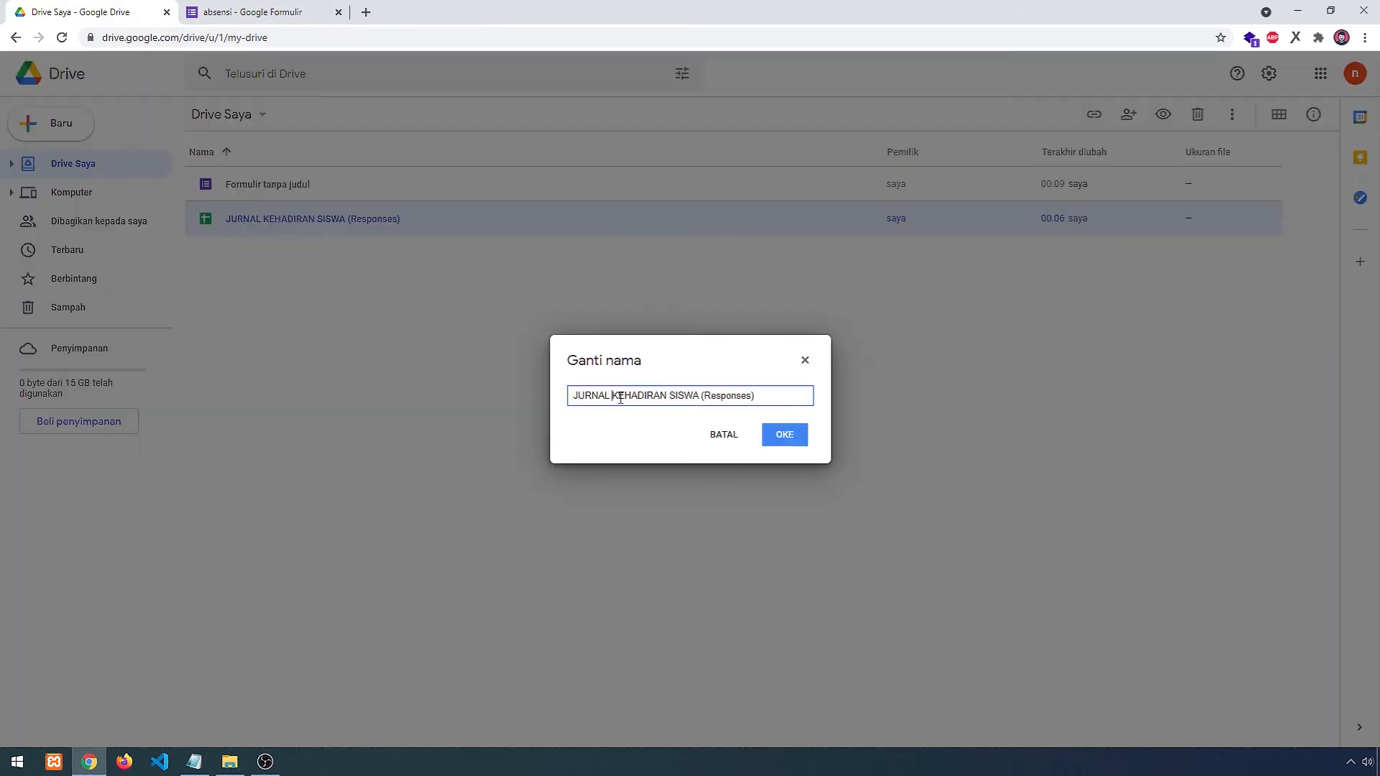
{"action": "key", "text": "shift+Home"}
{"action": "key", "text": "BackSpace"}
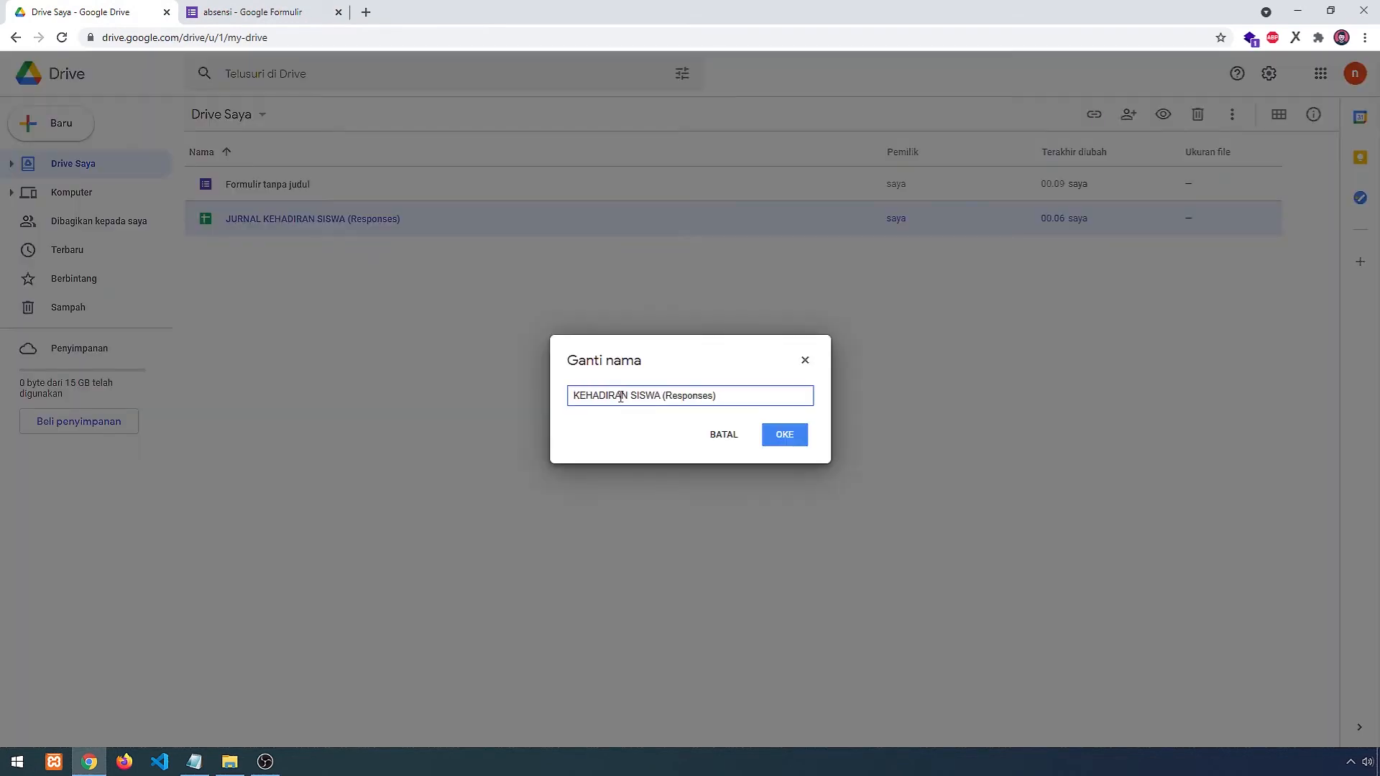
{"action": "left_click", "coordinate": [785, 436]}
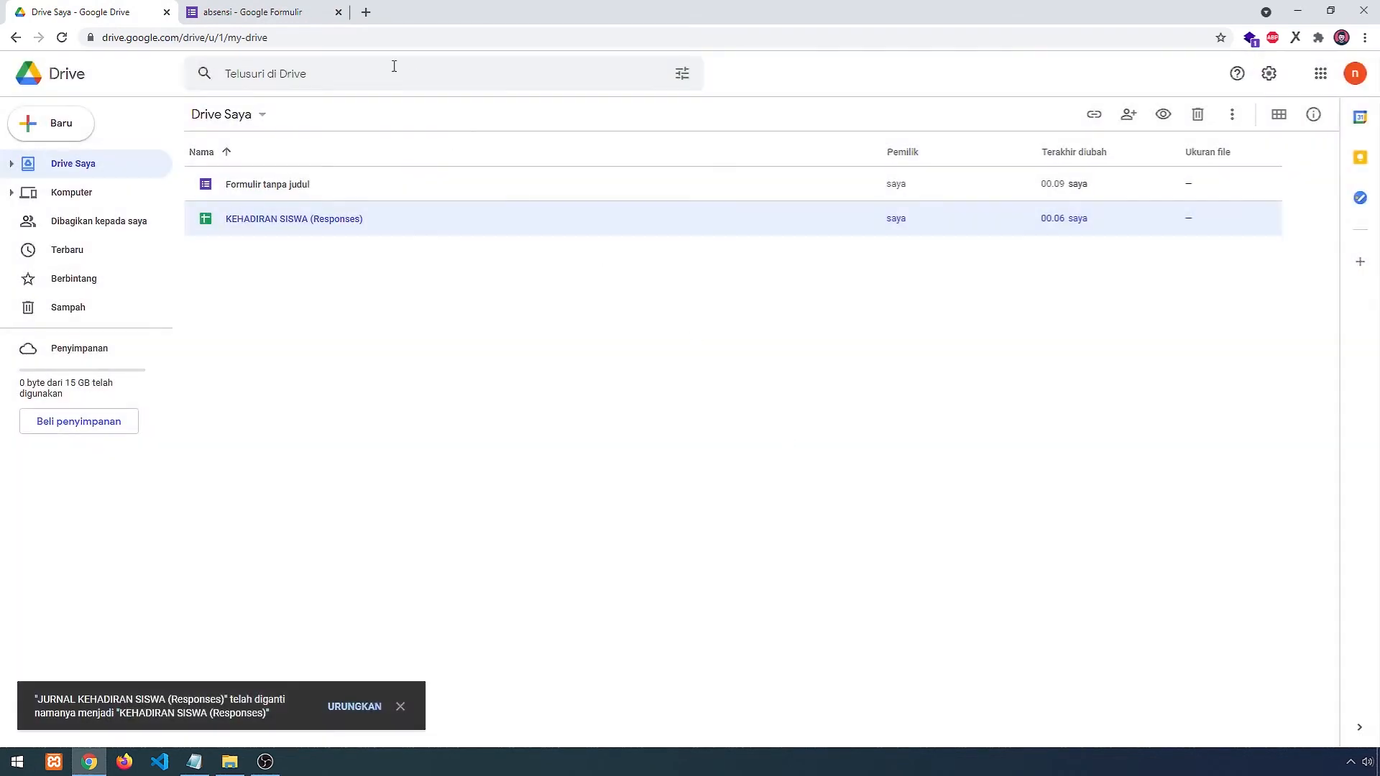
- Link the absensi form's responses to the self-owned JURNAL KEHADIRAN SISWA (Responses) spreadsheet, listing the files with their owners
{"action": "left_click", "coordinate": [273, 11]}
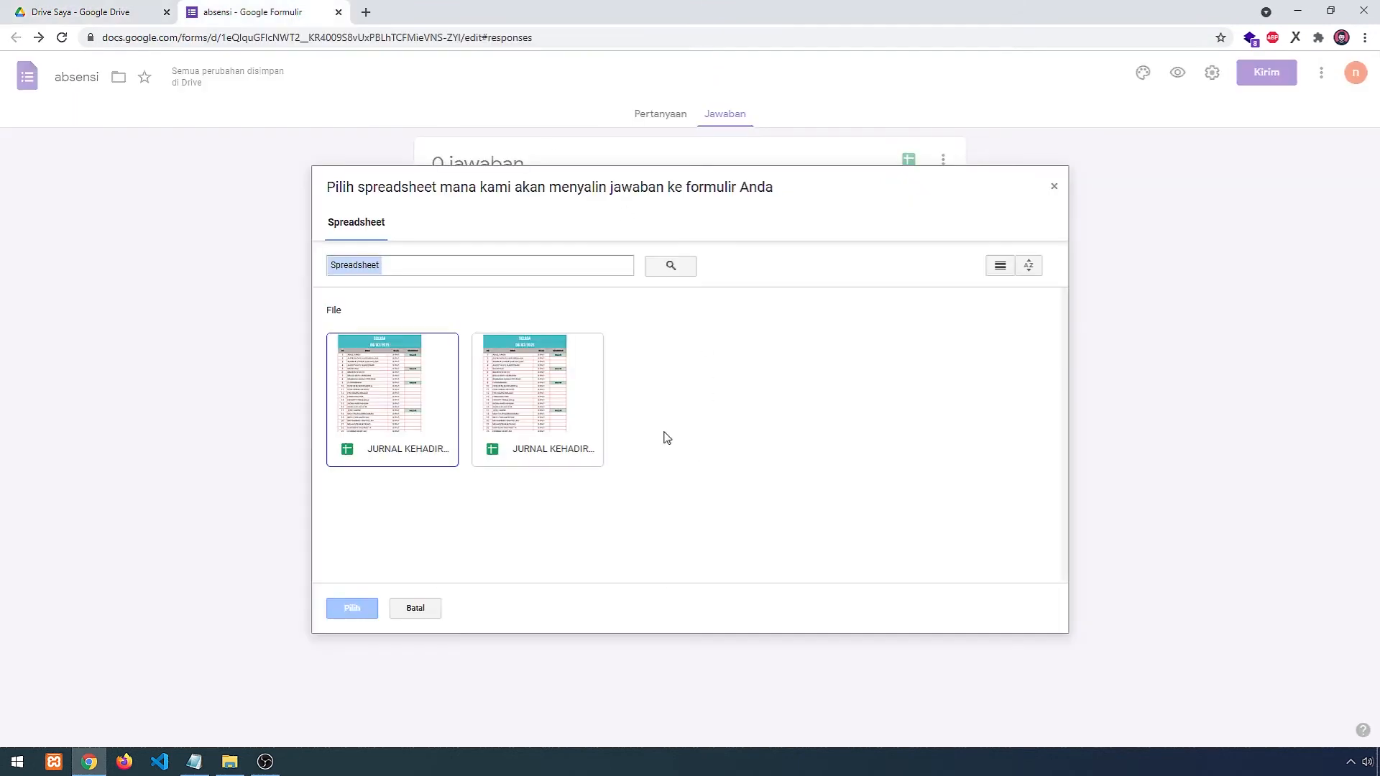
{"action": "left_click", "coordinate": [683, 271]}
{"action": "left_click", "coordinate": [1029, 265]}
{"action": "left_click", "coordinate": [1000, 267]}
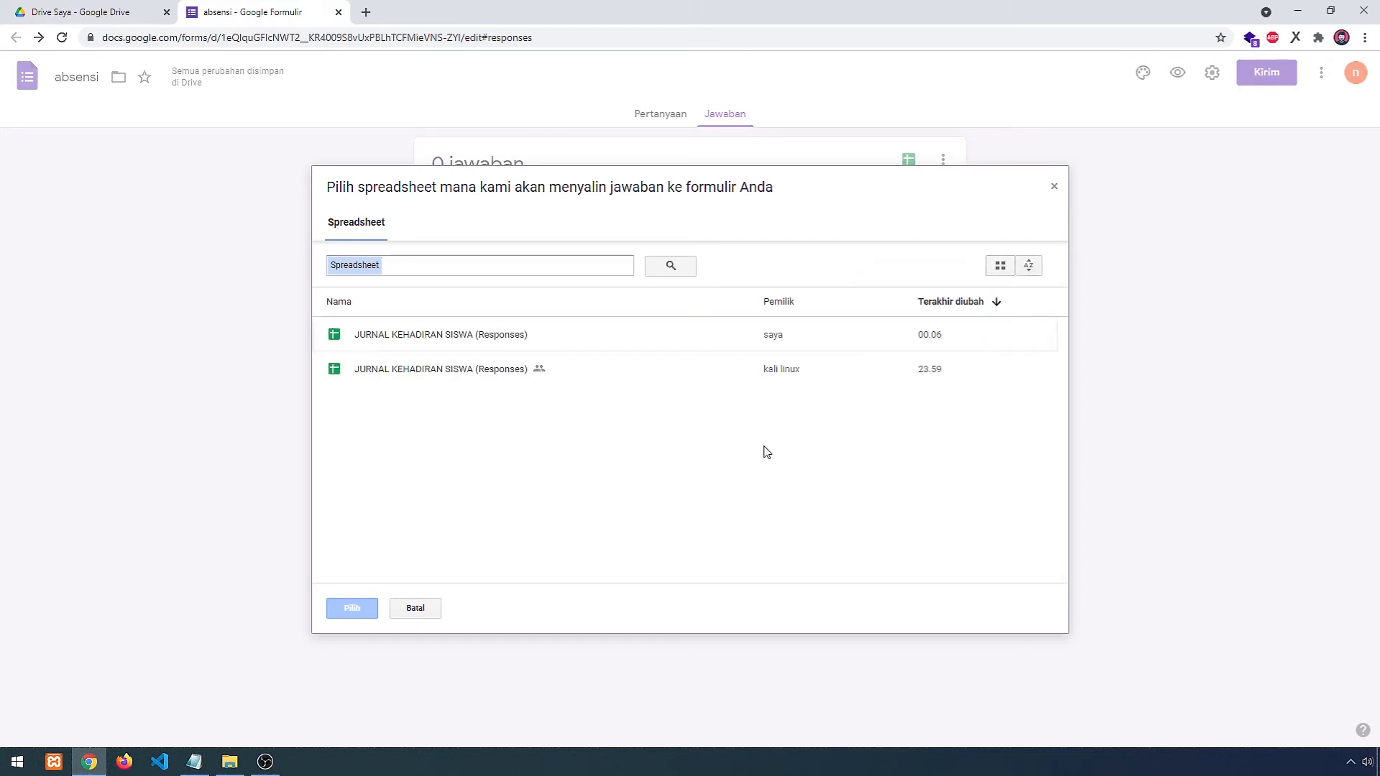
{"action": "left_click", "coordinate": [783, 335]}
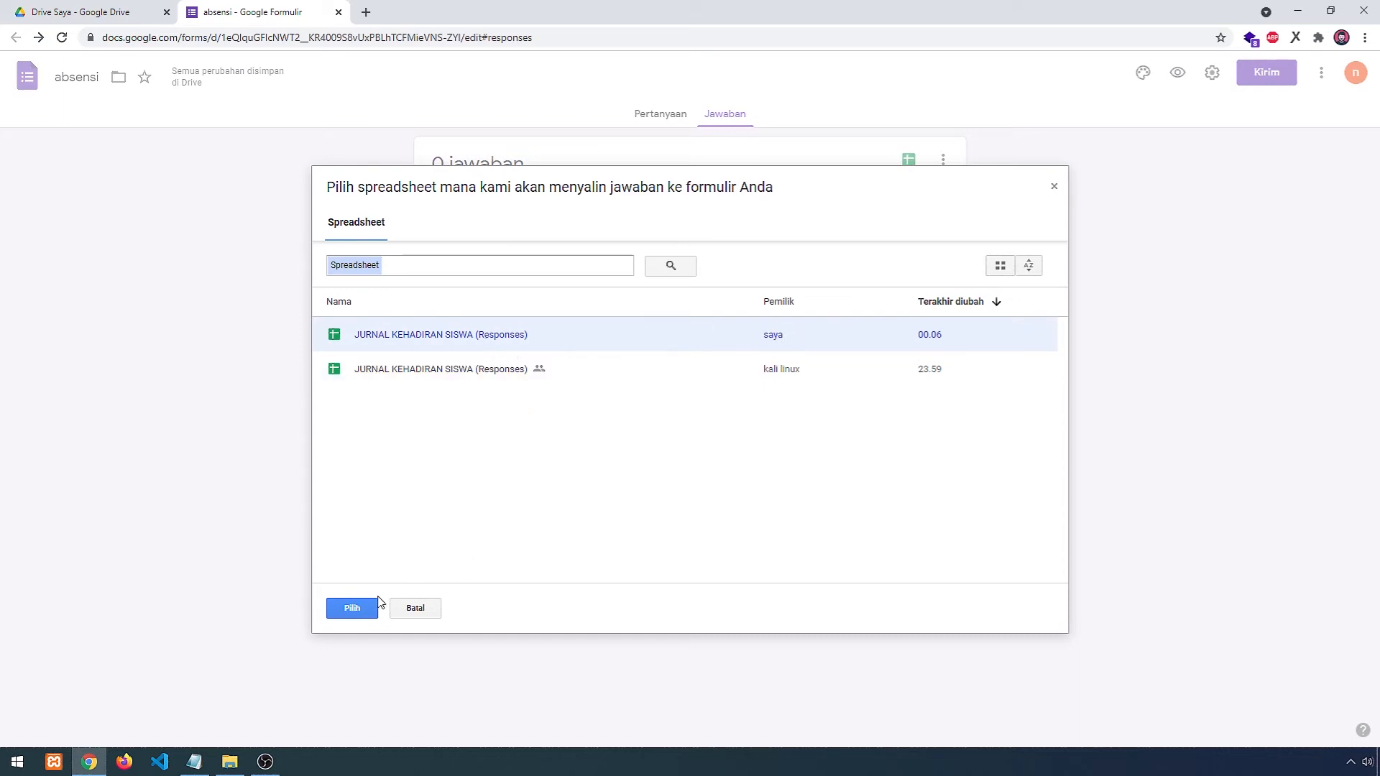
{"action": "left_click", "coordinate": [354, 607]}
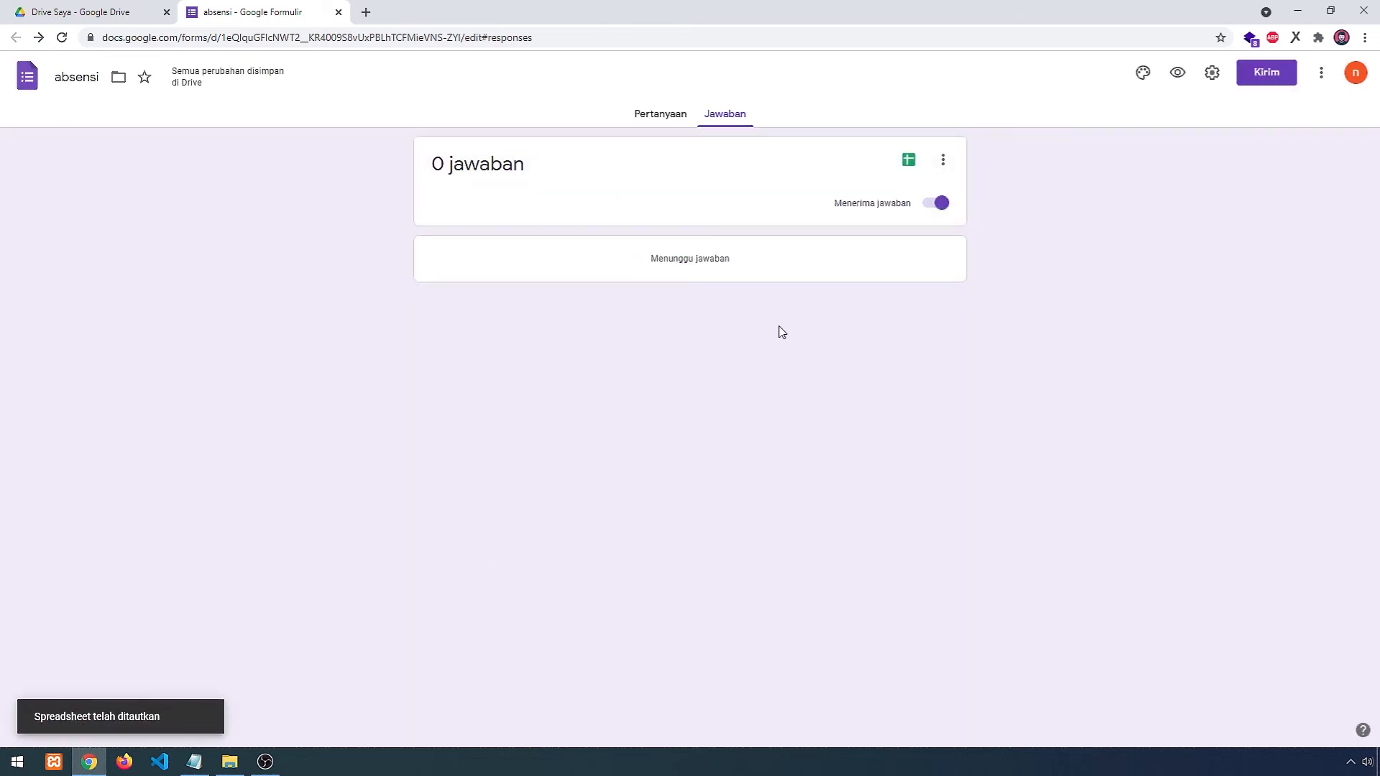
- Open the KEHADIRAN SISWA (Responses) spreadsheet from Drive
{"action": "left_click", "coordinate": [118, 13]}
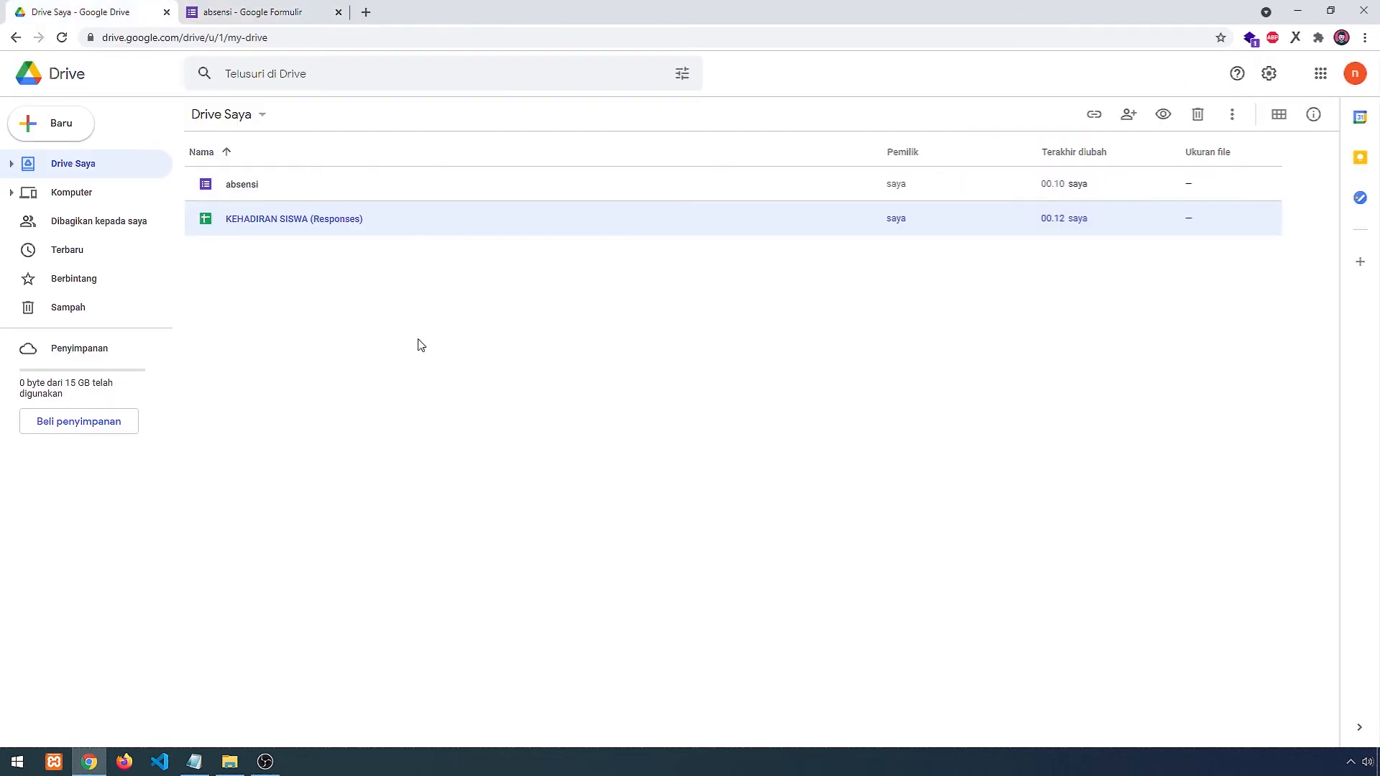
{"action": "left_click", "coordinate": [370, 308]}
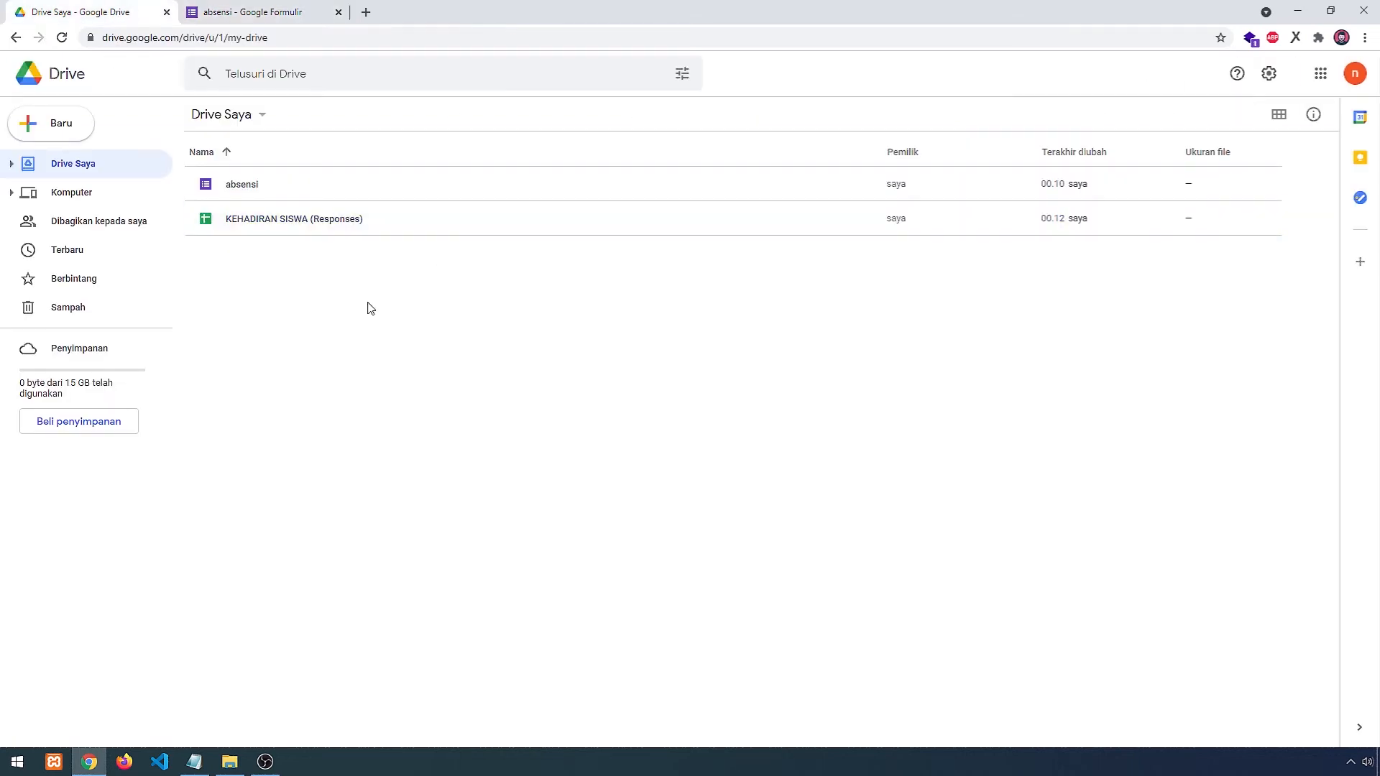
{"action": "double_click", "coordinate": [267, 220]}
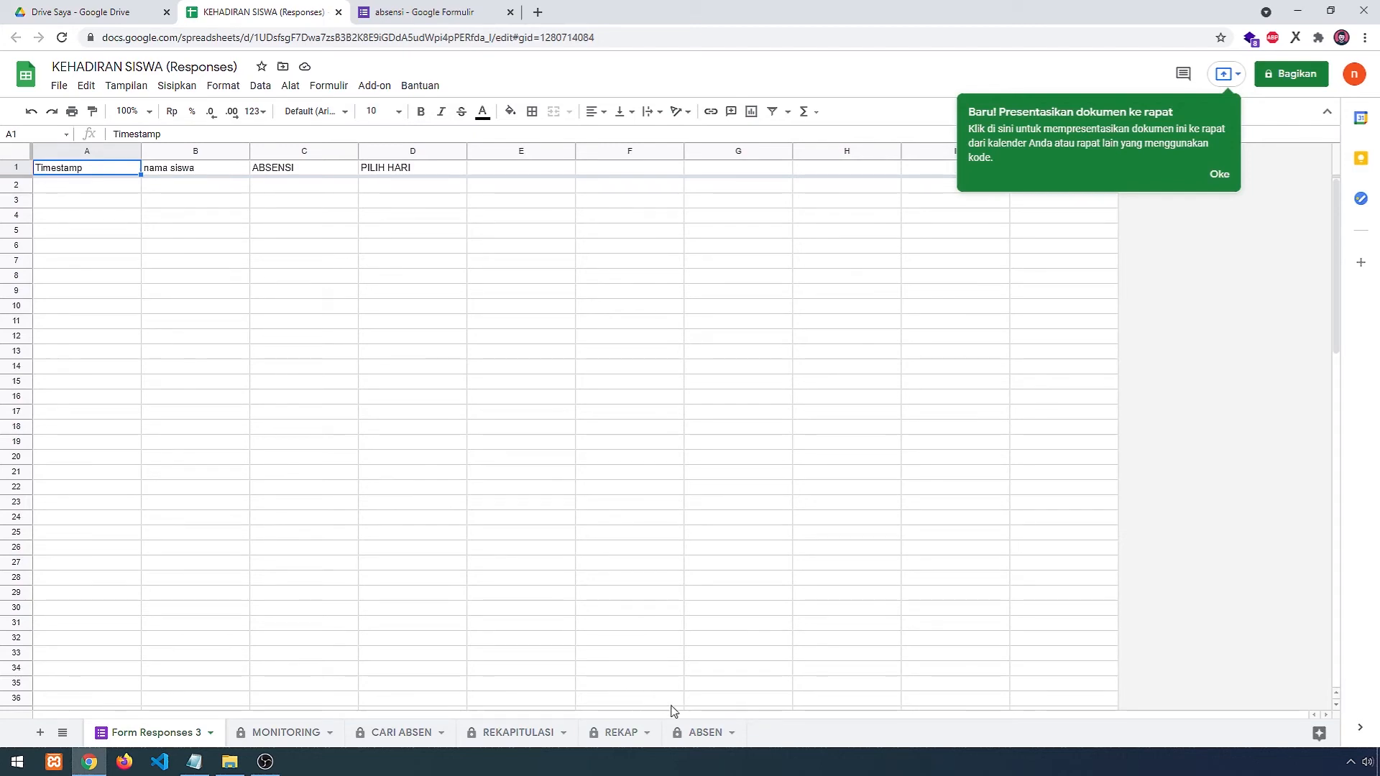
- Copy the header row A1:F1 from the ABSEN sheet over the headers in Form Responses 3, starting at A1
{"action": "left_click", "coordinate": [704, 733]}
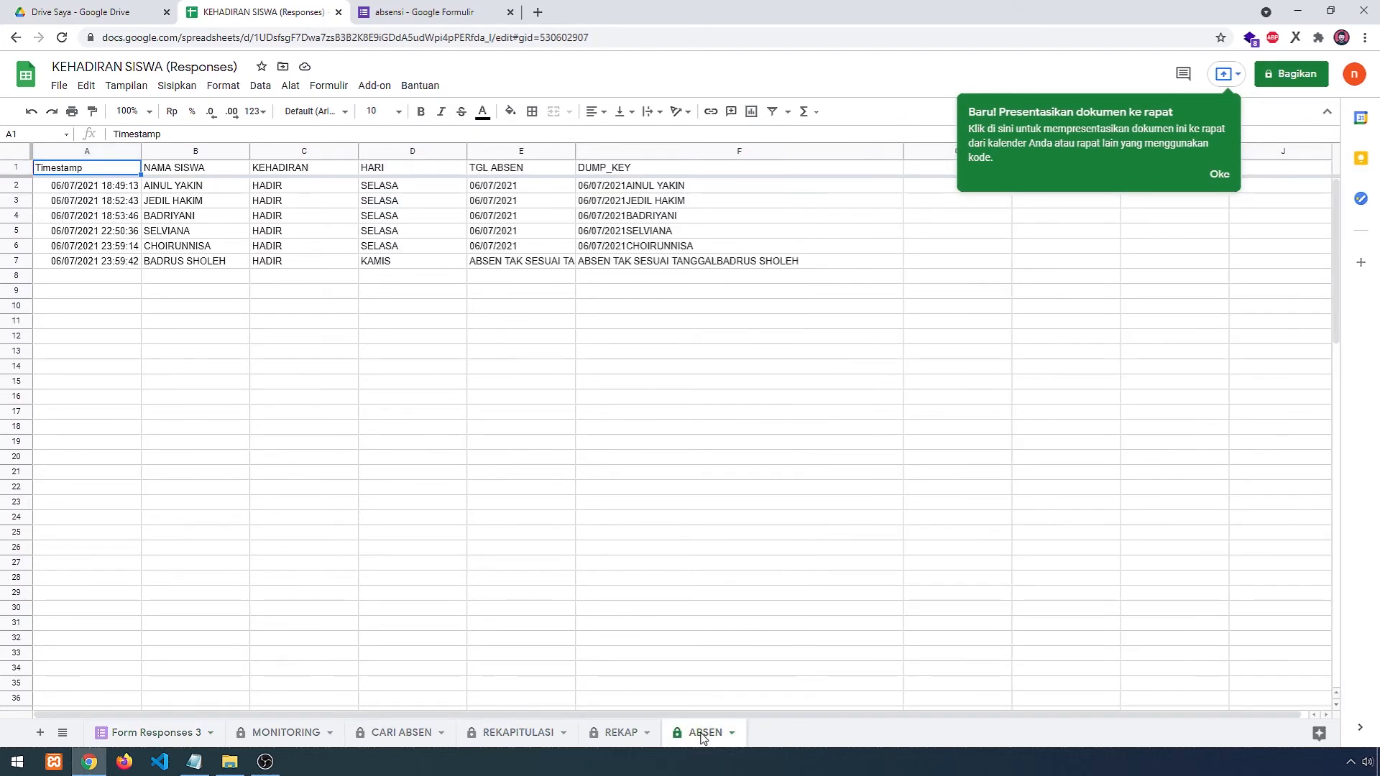
{"action": "left_click", "coordinate": [313, 350]}
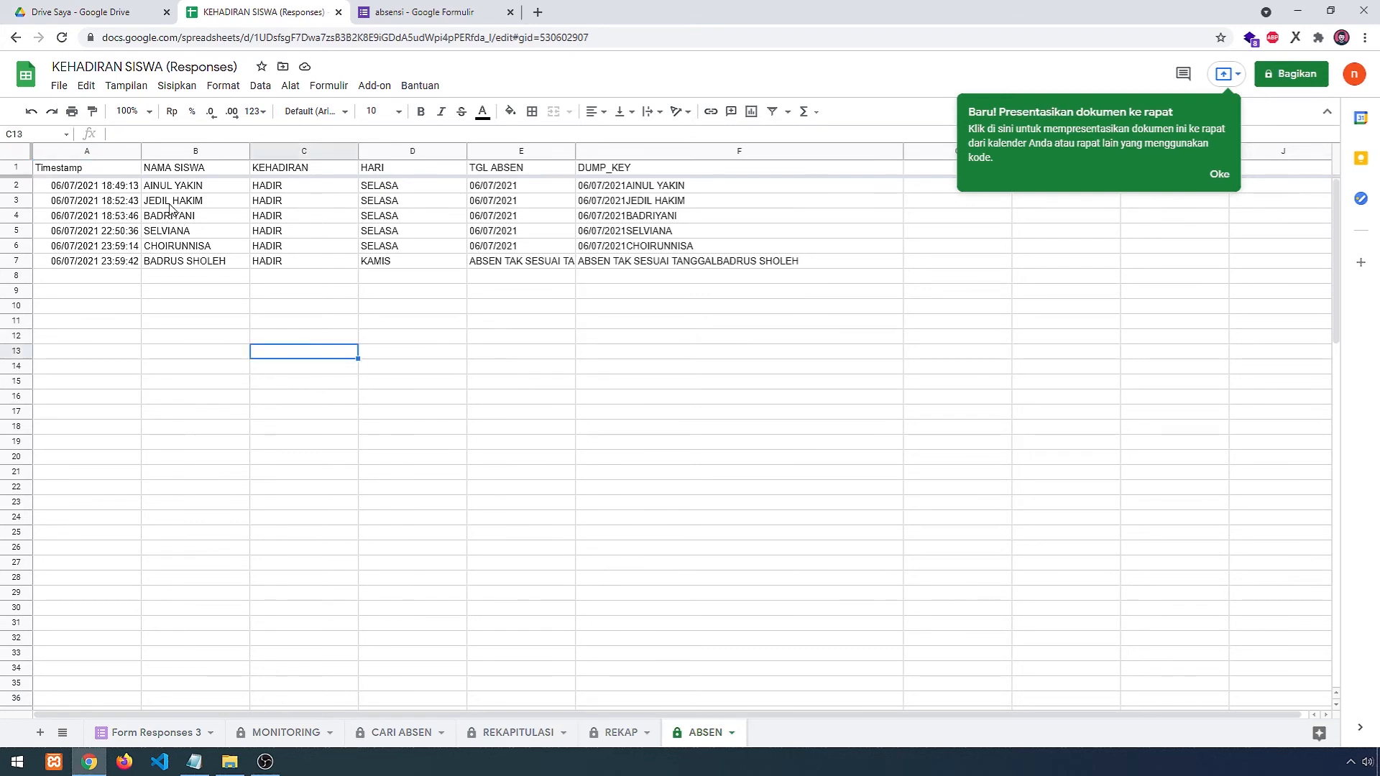
{"action": "left_click", "coordinate": [100, 172]}
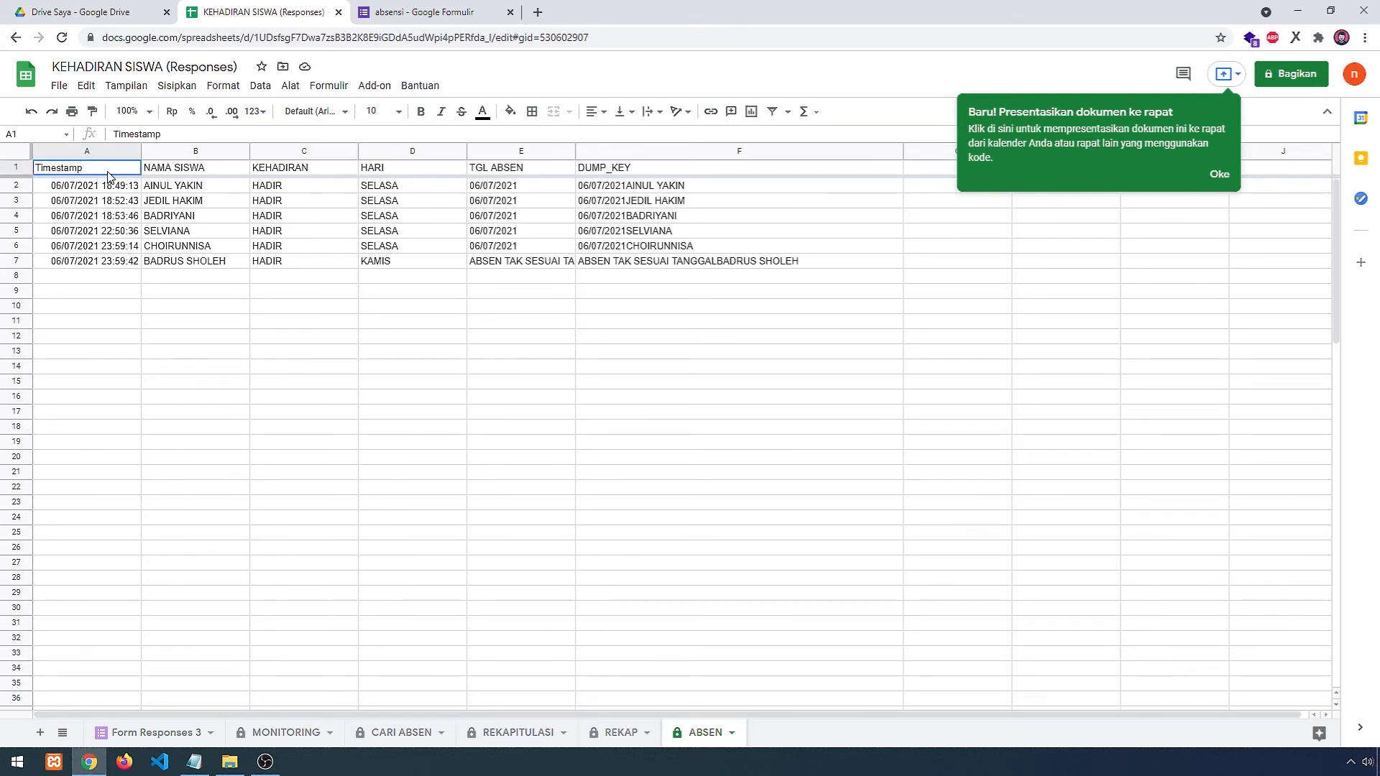
{"action": "left_click_drag", "start_coordinate": [109, 175], "coordinate": [602, 175]}
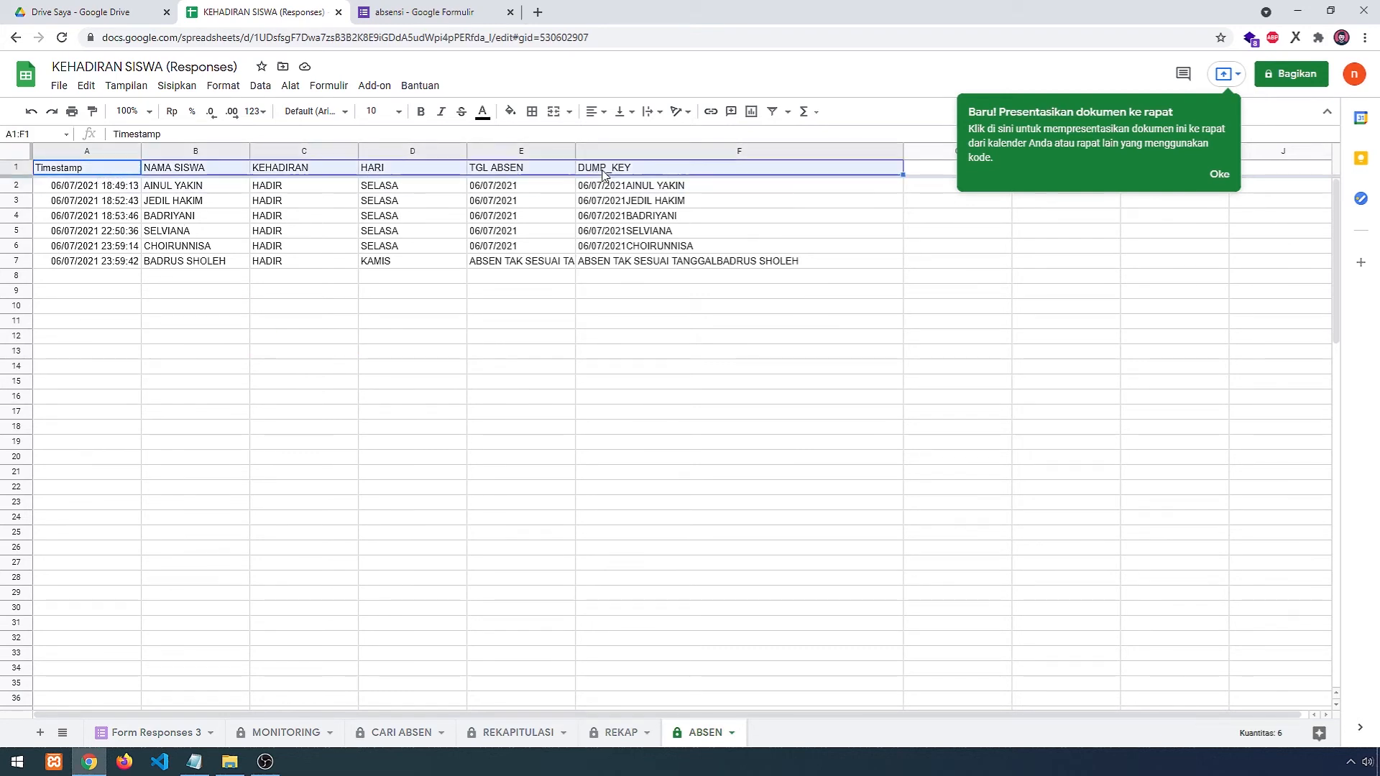
{"action": "key", "text": "ctrl+c"}
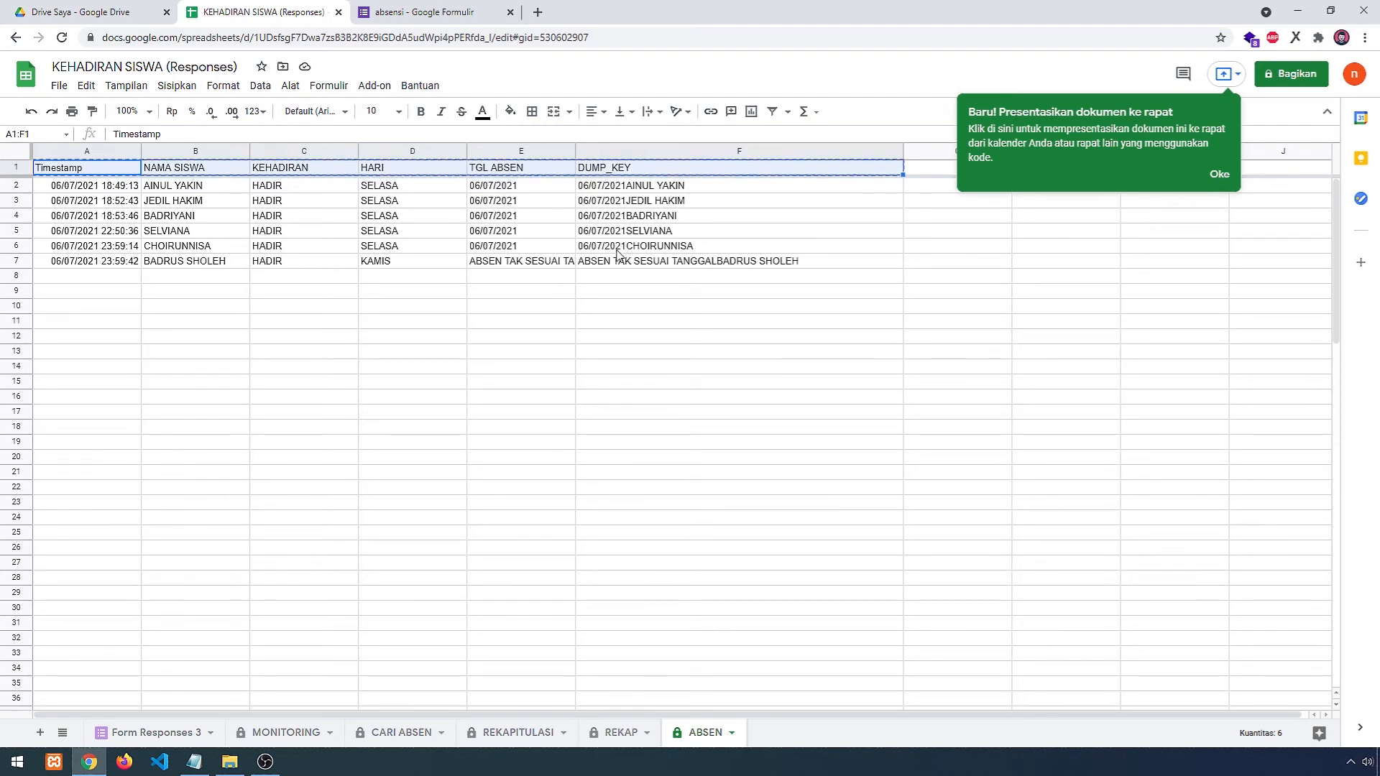
{"action": "left_click", "coordinate": [164, 733]}
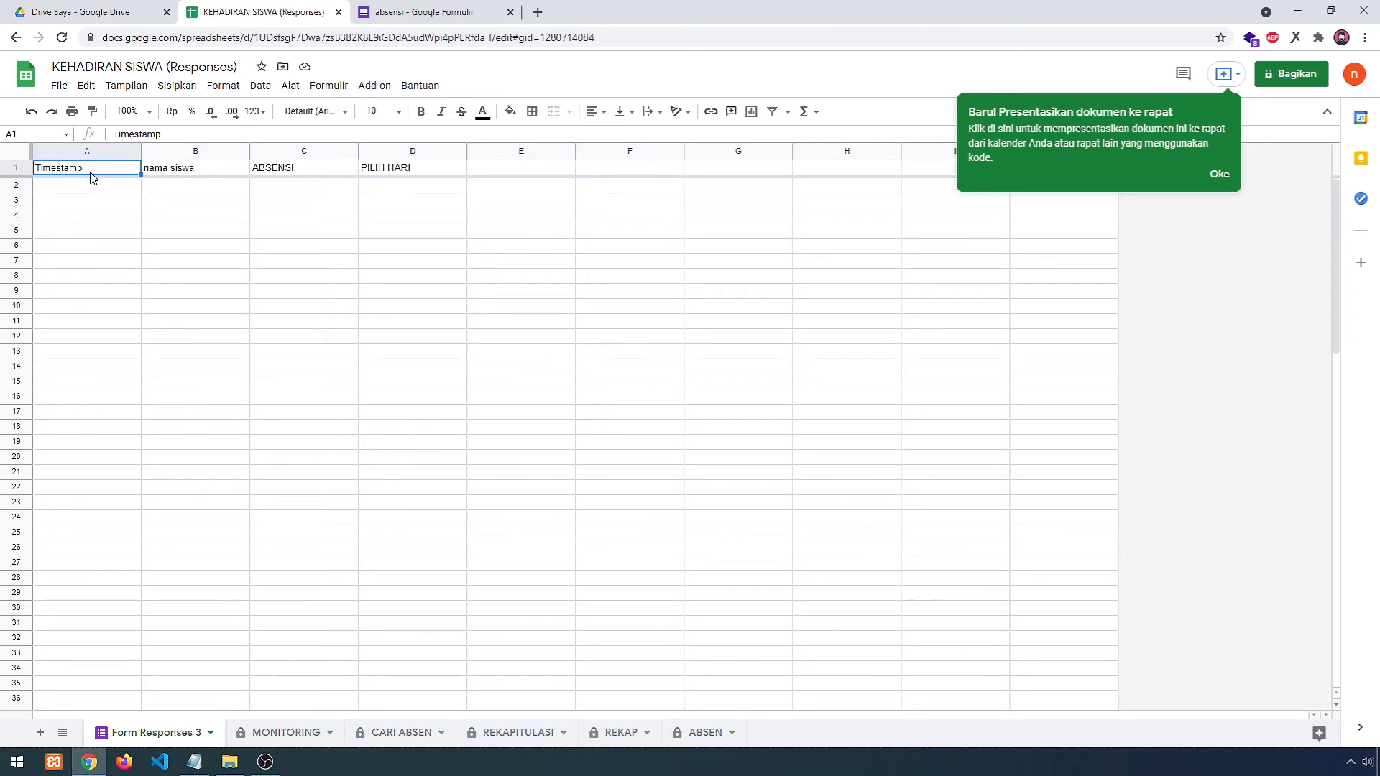
{"action": "key", "text": "ctrl+v"}
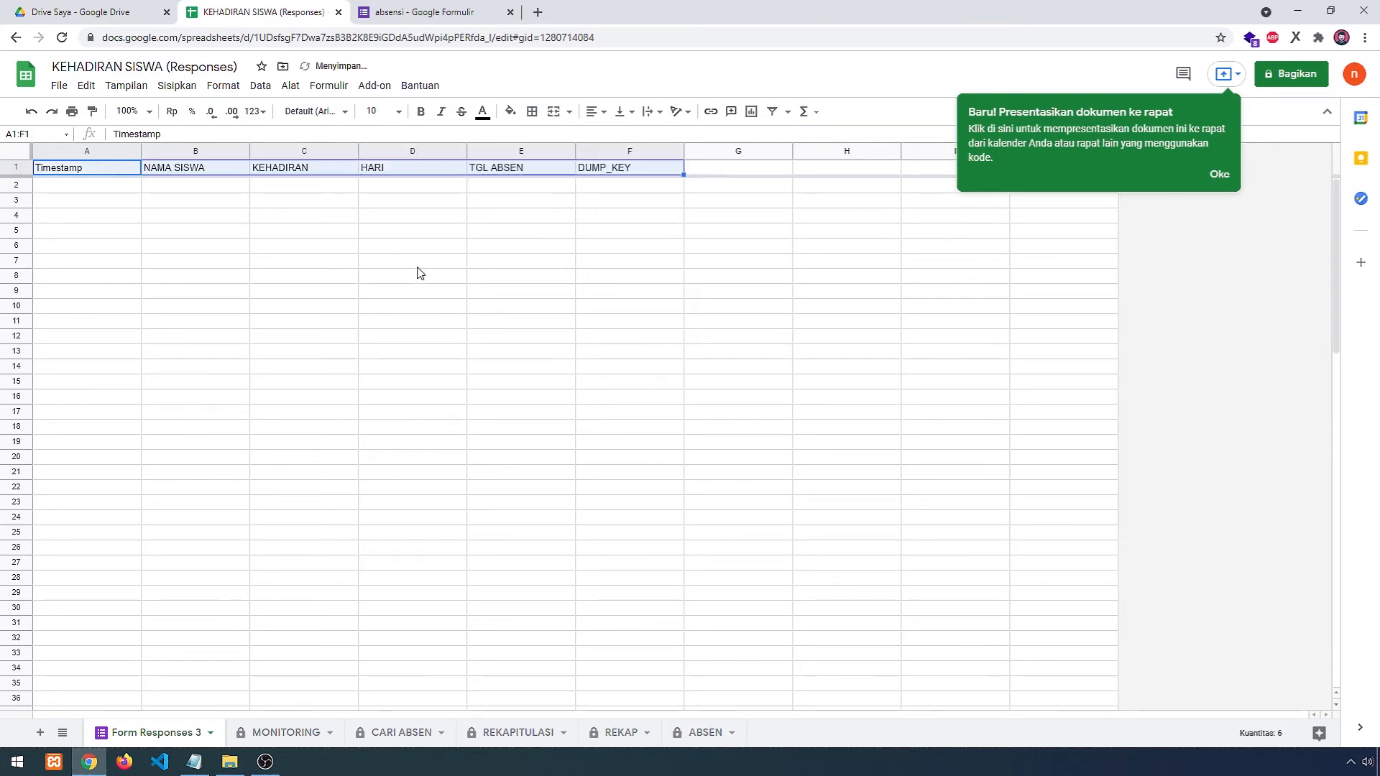
- Delete the old ABSEN sheet from the spreadsheet and confirm the deletion
{"action": "left_click", "coordinate": [705, 732]}
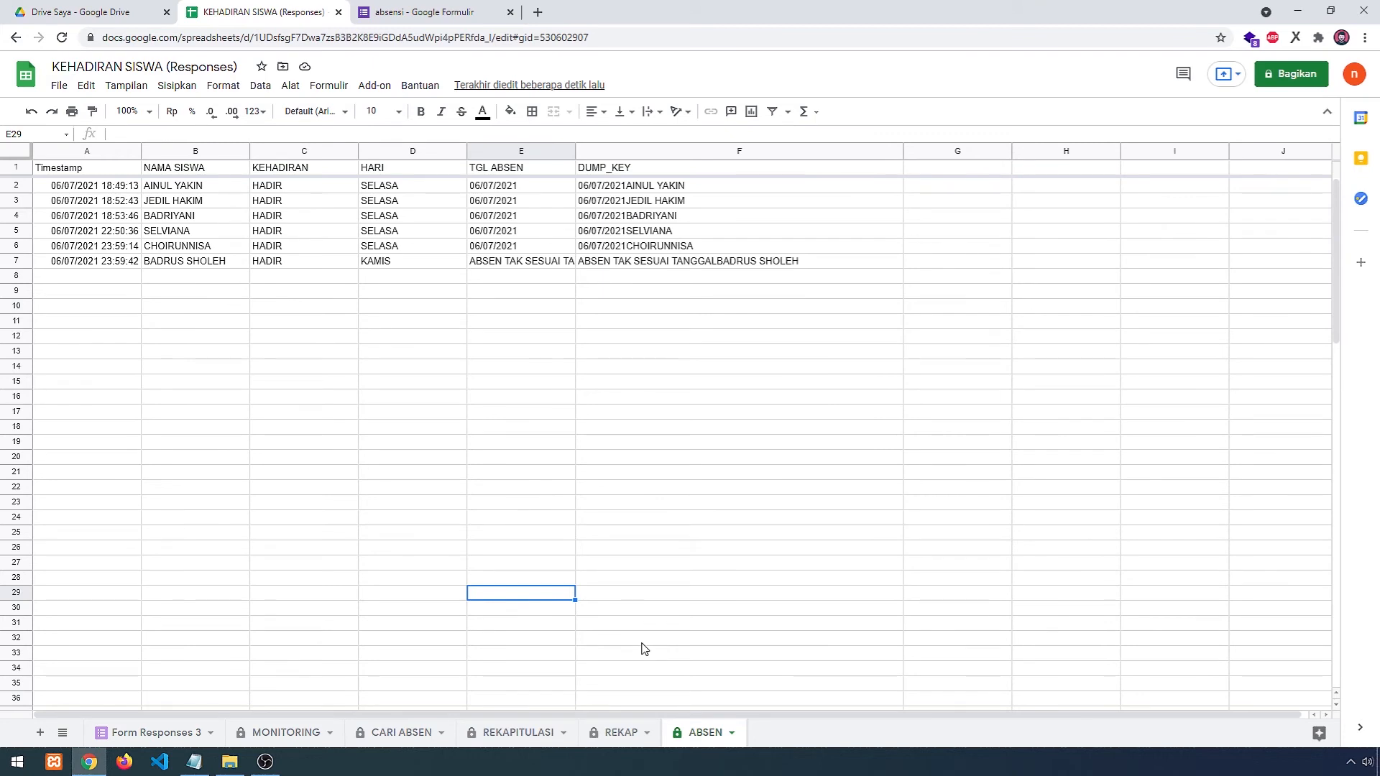
{"action": "left_click", "coordinate": [166, 732]}
{"action": "left_click", "coordinate": [715, 734]}
{"action": "left_click", "coordinate": [730, 733]}
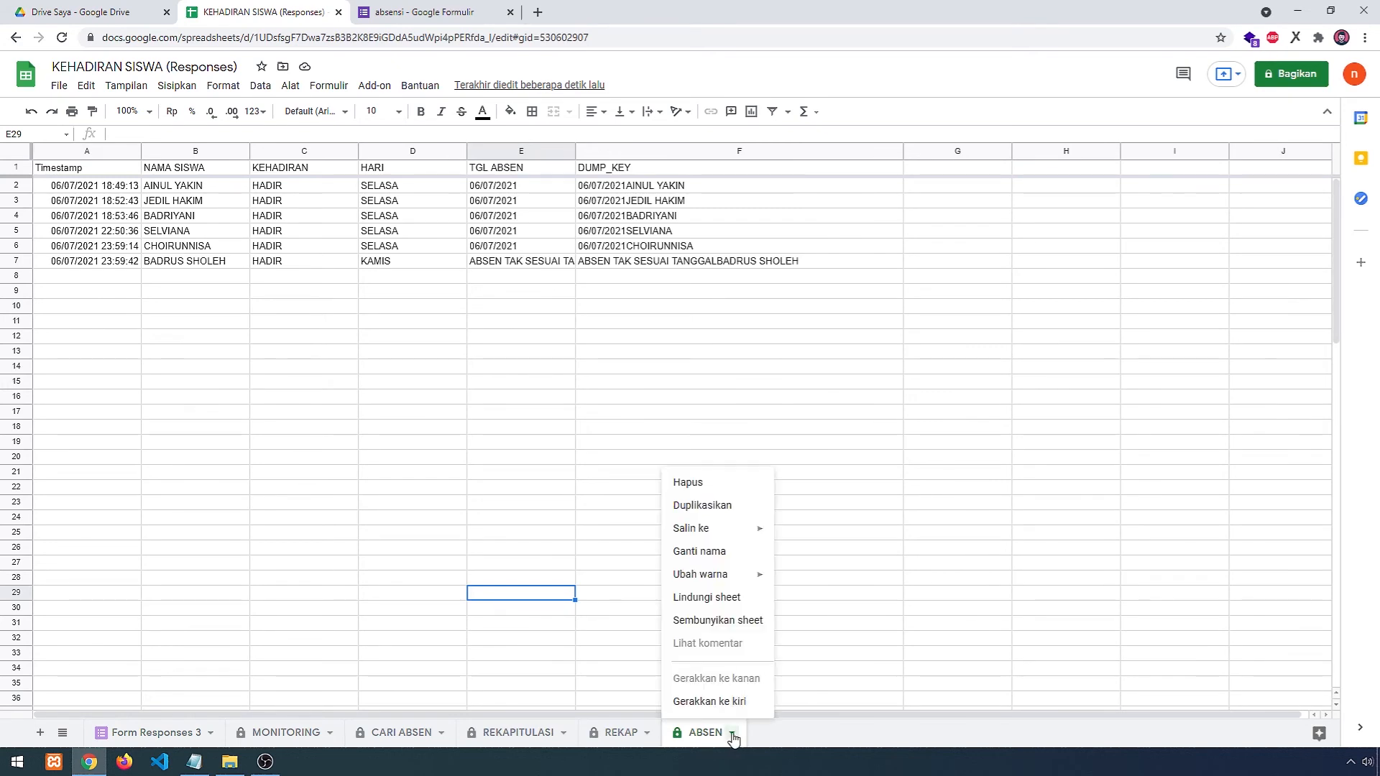
{"action": "left_click", "coordinate": [711, 491]}
{"action": "left_click", "coordinate": [834, 443]}
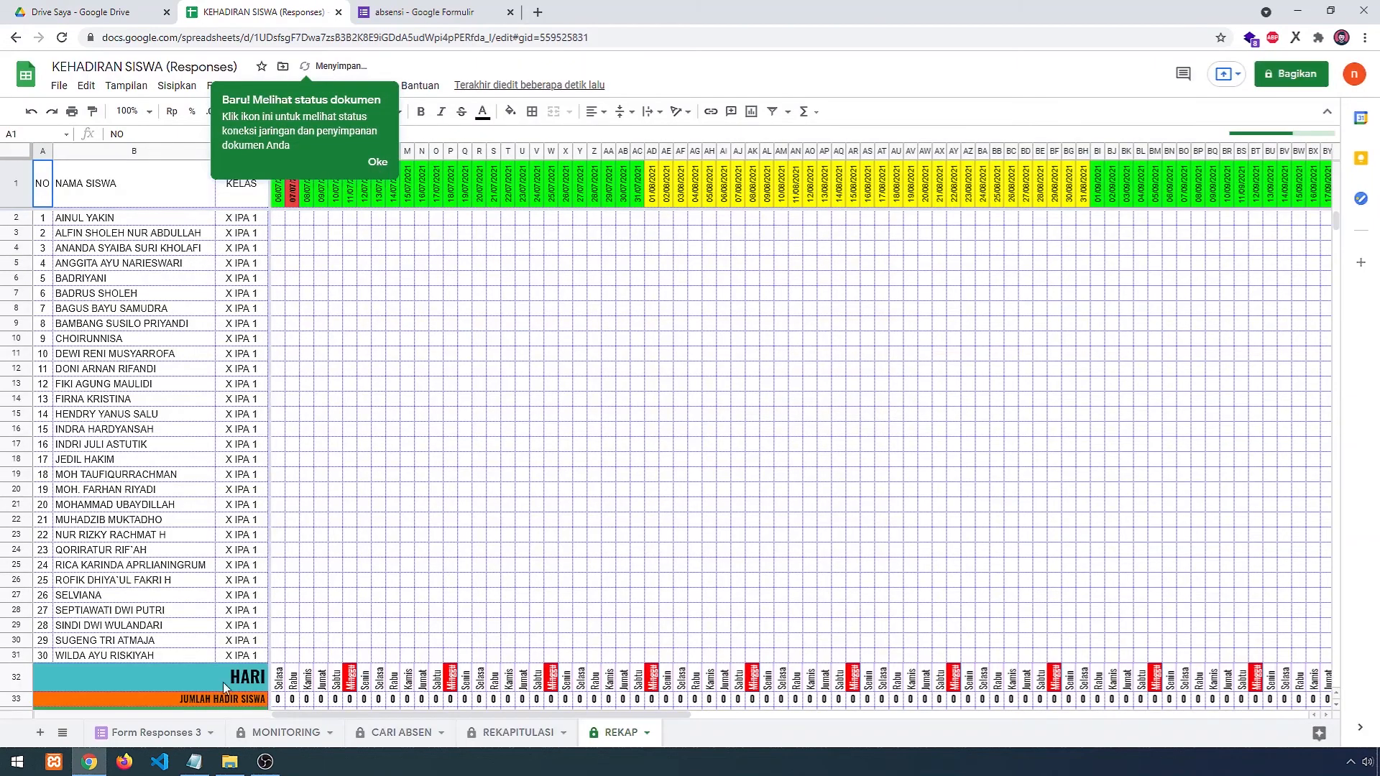
- Rename the Form Responses 3 sheet to "ABSEN"
{"action": "left_click", "coordinate": [191, 733]}
{"action": "right_click", "coordinate": [191, 733]}
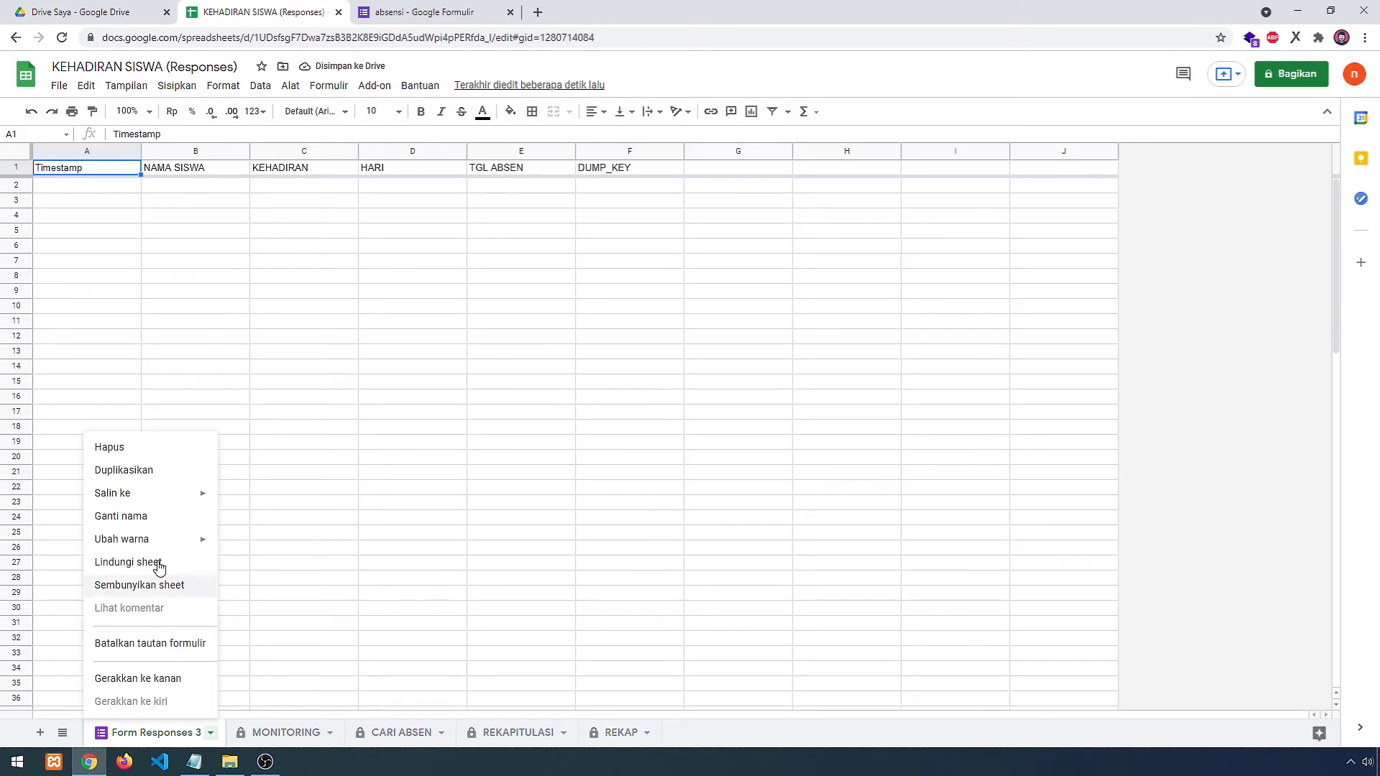
{"action": "left_click", "coordinate": [139, 516]}
{"action": "type", "text": "AB"}
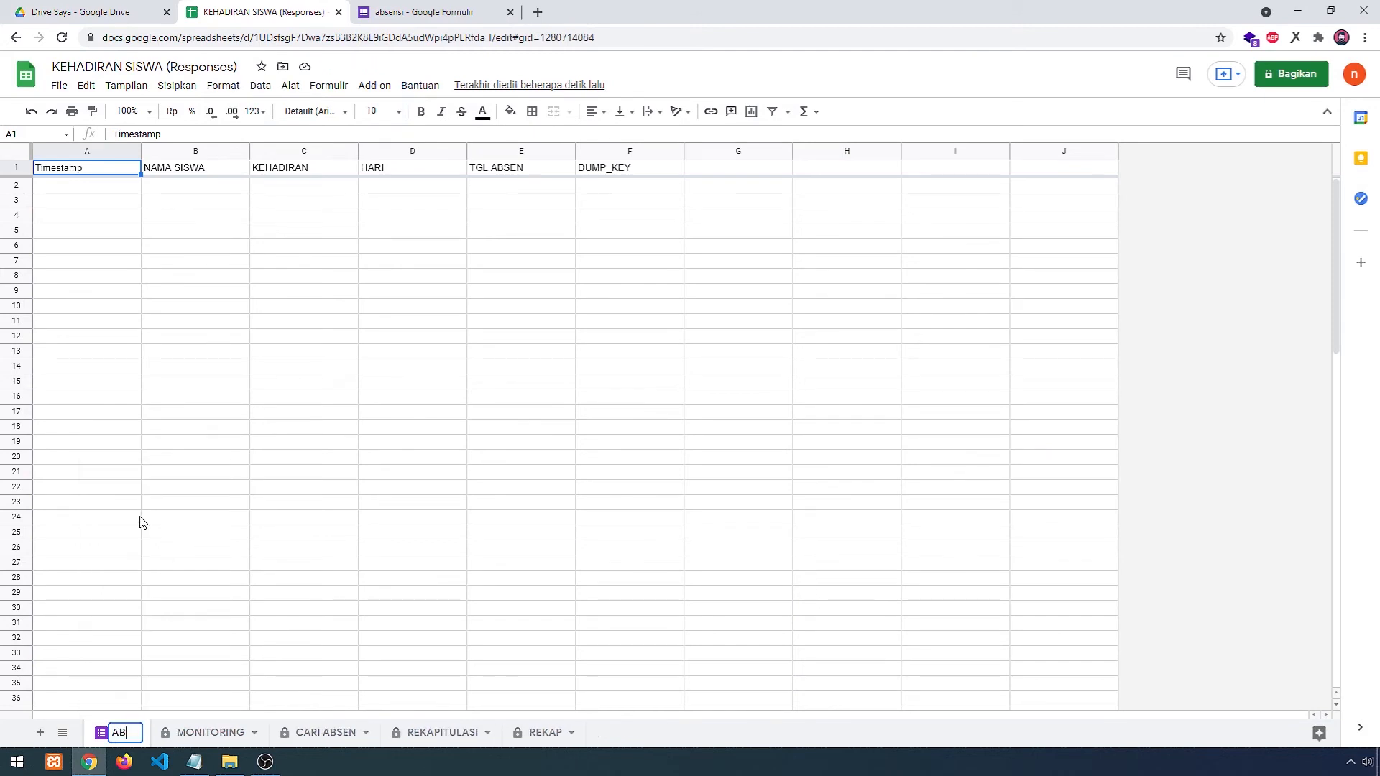
{"action": "type", "text": "SEN"}
{"action": "left_click", "coordinate": [141, 514]}
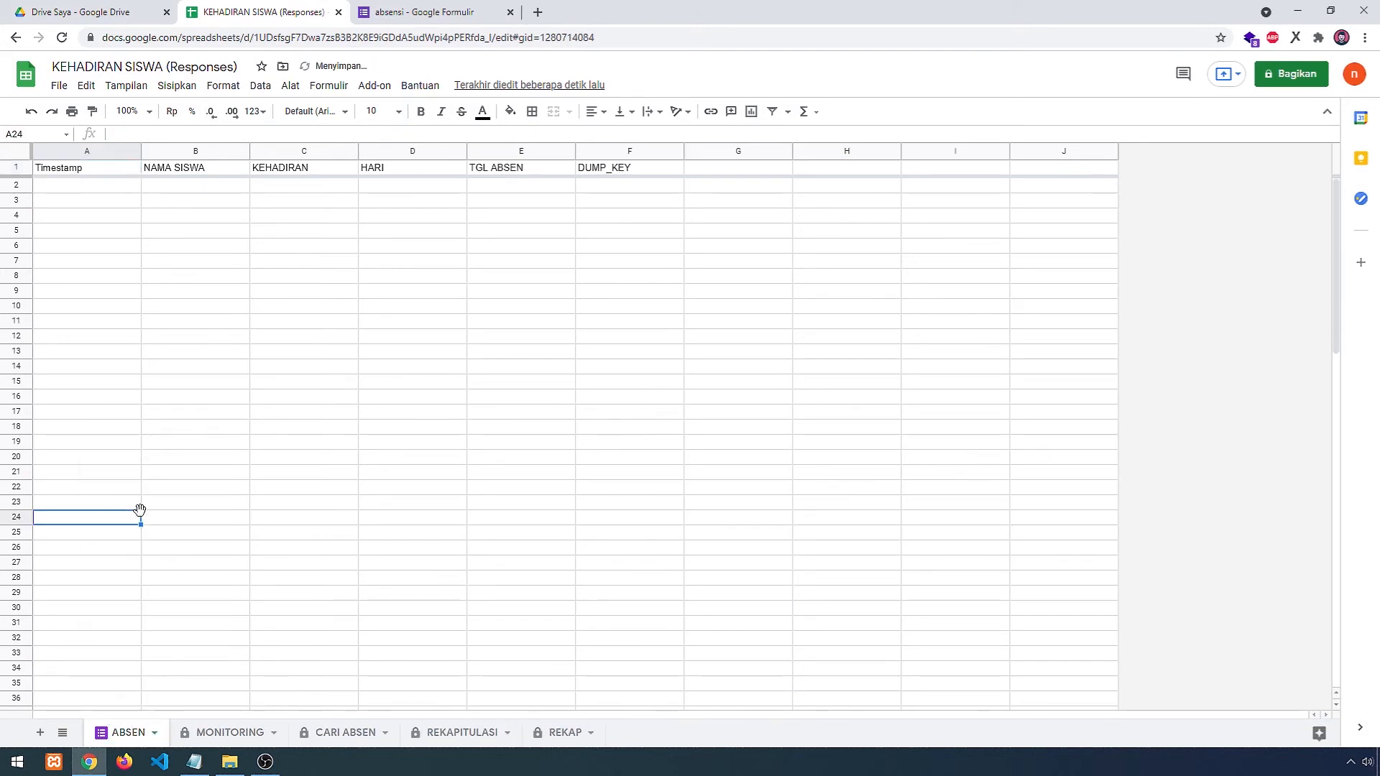
- Protect the ABSEN sheet with the description "ADMIN" and restrict editing to only yourself (Hanya Anda)
{"action": "left_click", "coordinate": [205, 639]}
{"action": "left_click", "coordinate": [155, 732]}
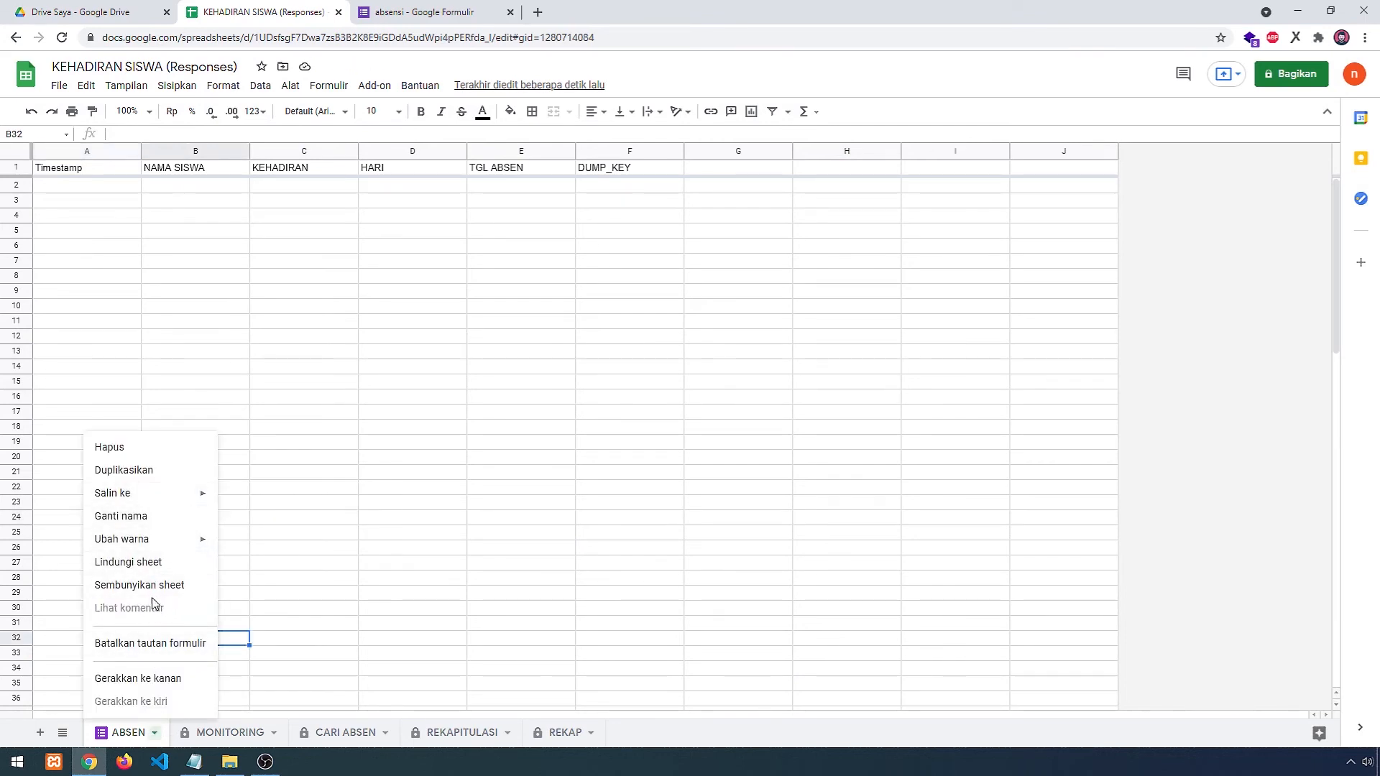
{"action": "left_click", "coordinate": [151, 564]}
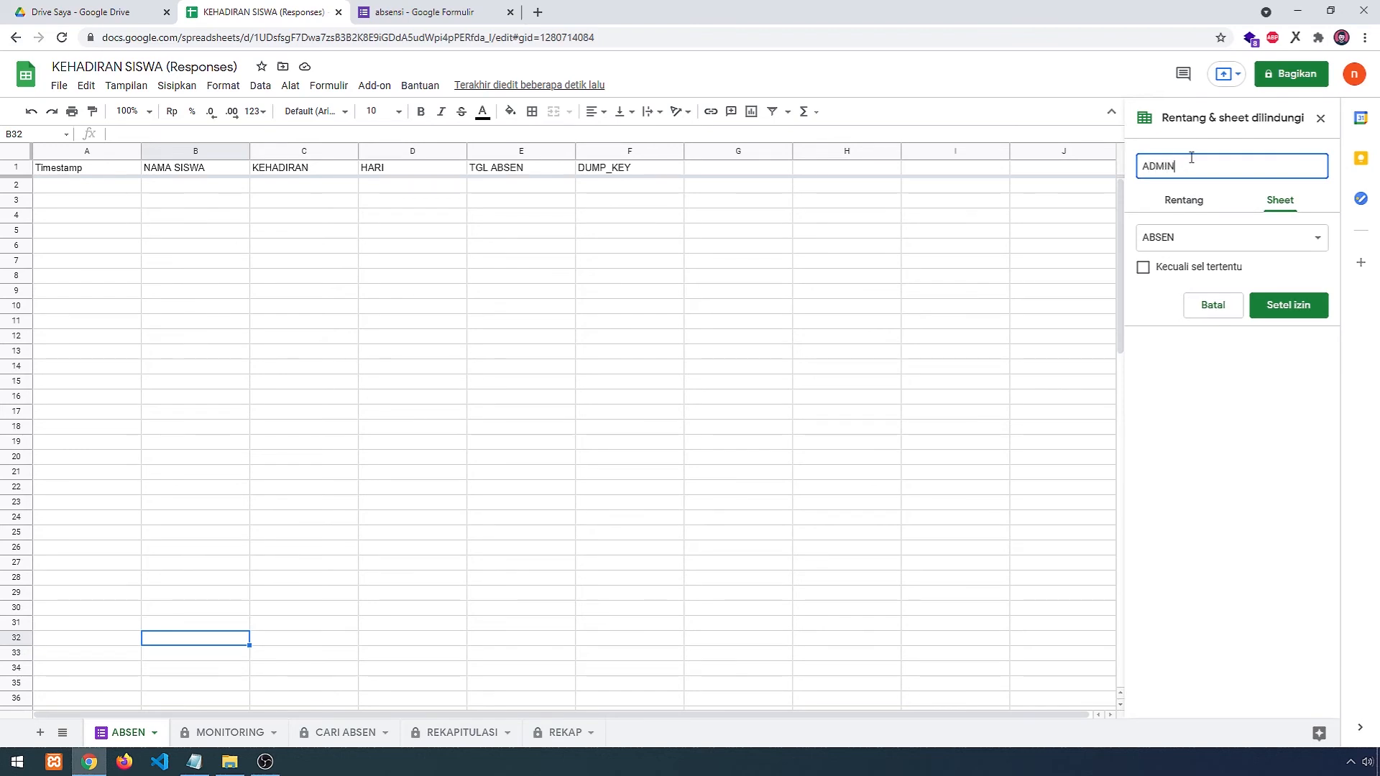
{"action": "left_click", "coordinate": [1287, 306]}
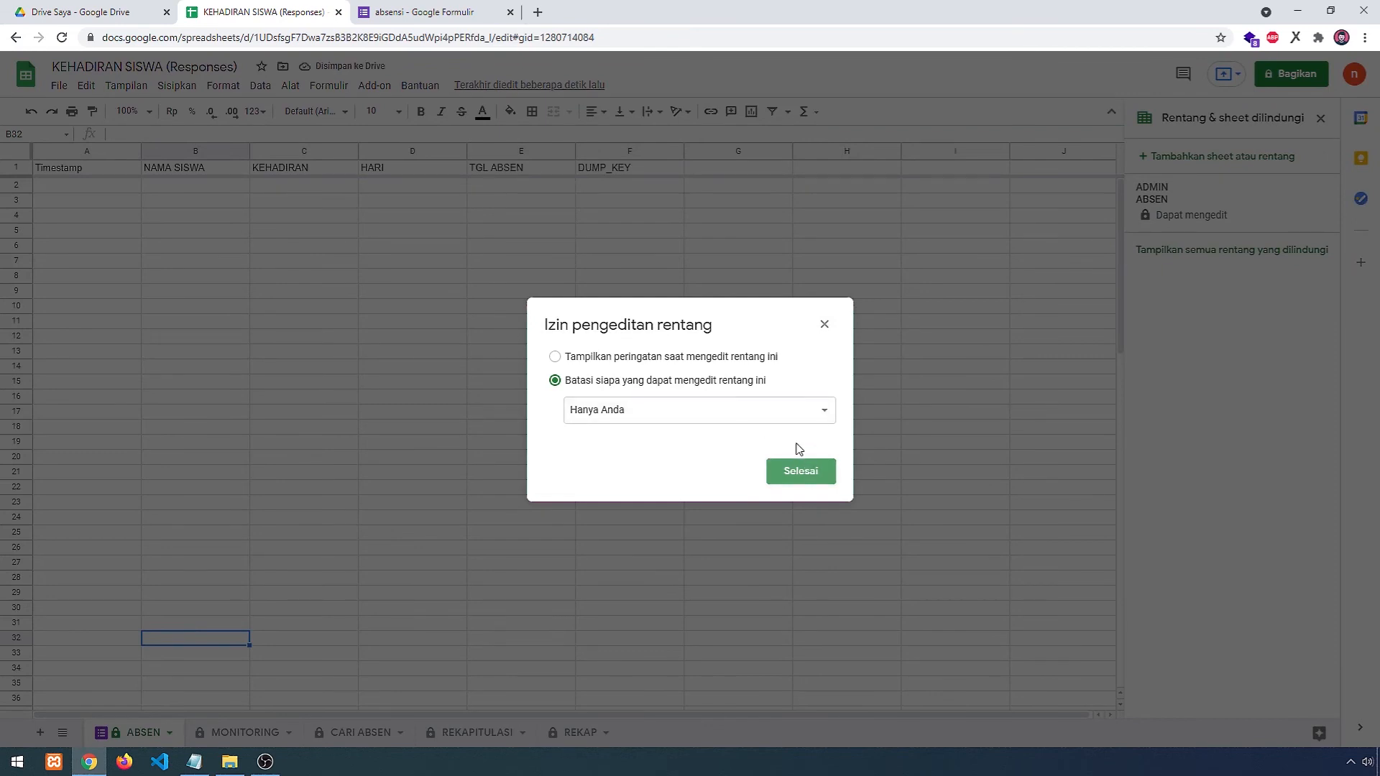
{"action": "left_click", "coordinate": [806, 471]}
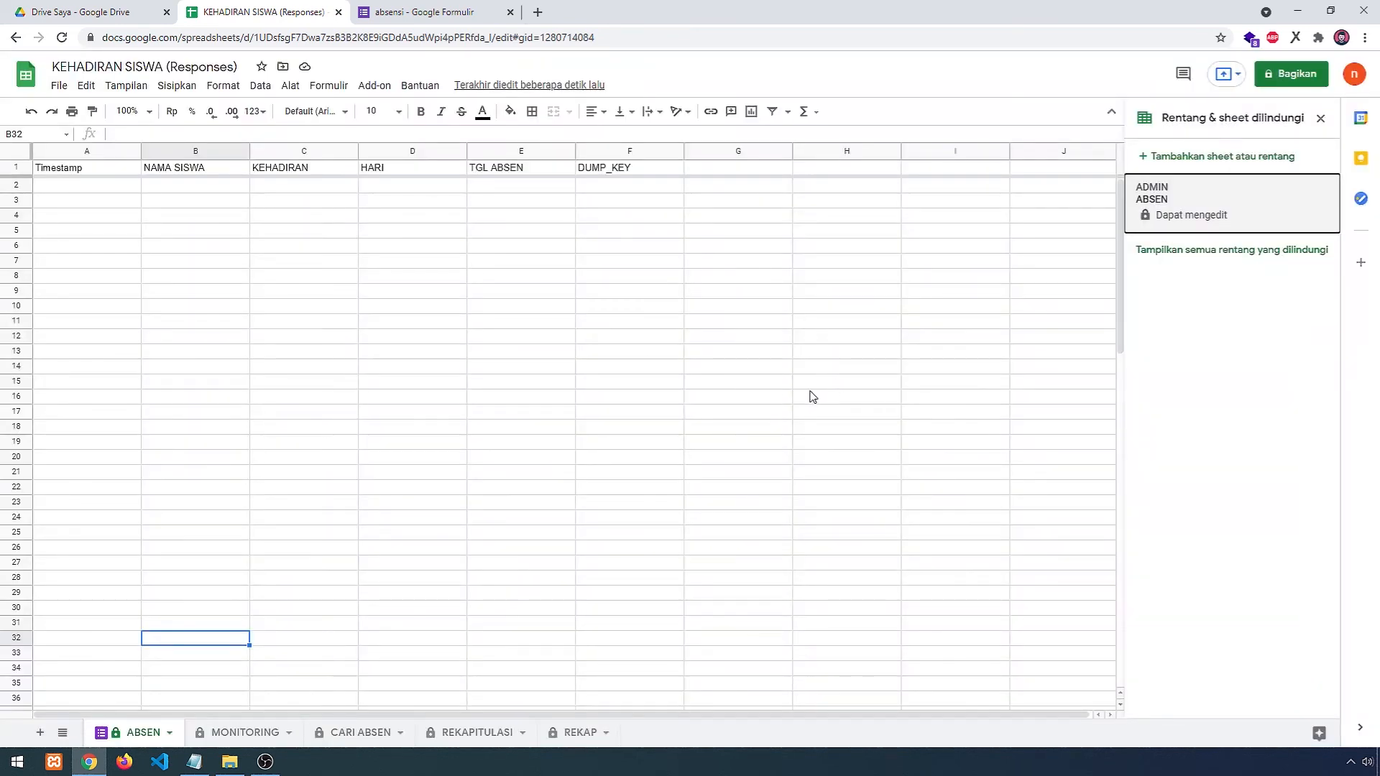
{"action": "left_click", "coordinate": [346, 504]}
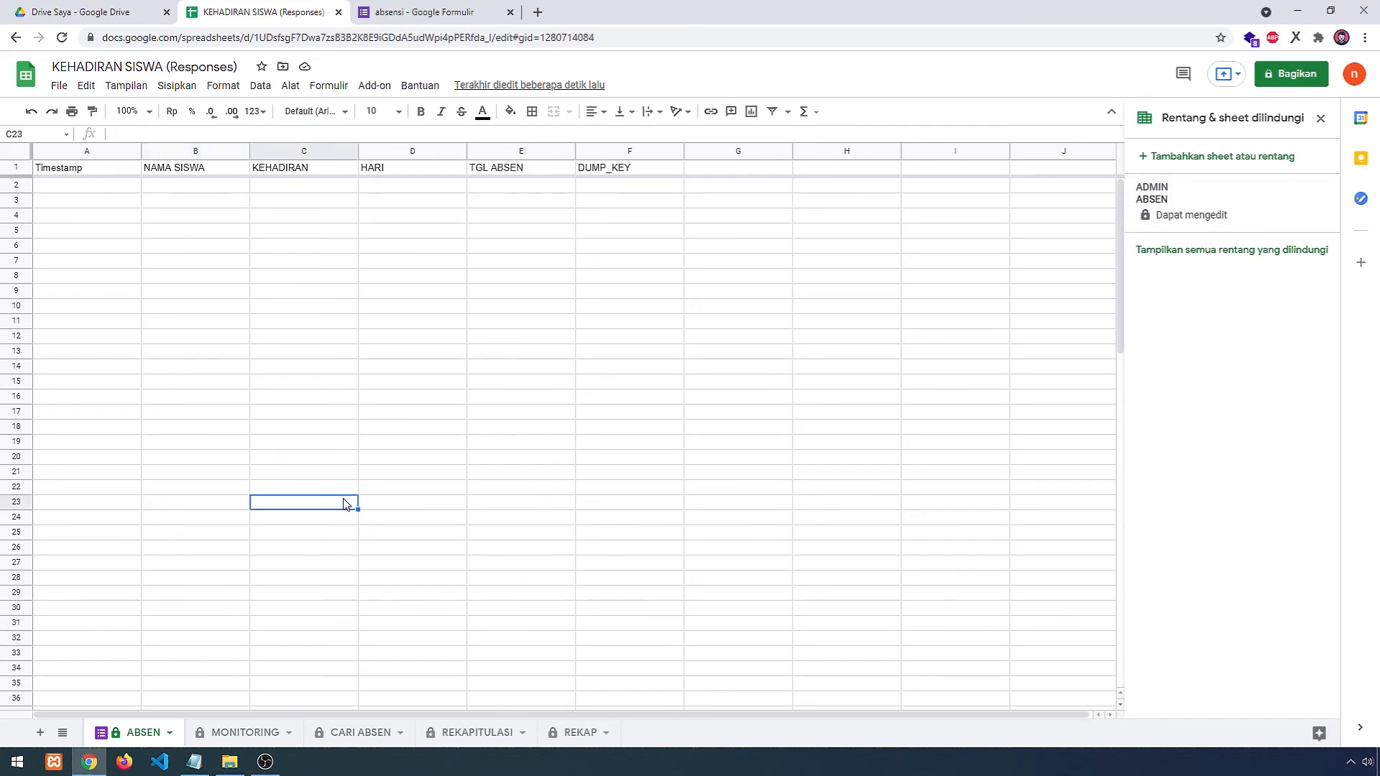
- Preview the absensi form and select the first student in the list for "nama siswa"
{"action": "left_click", "coordinate": [578, 732]}
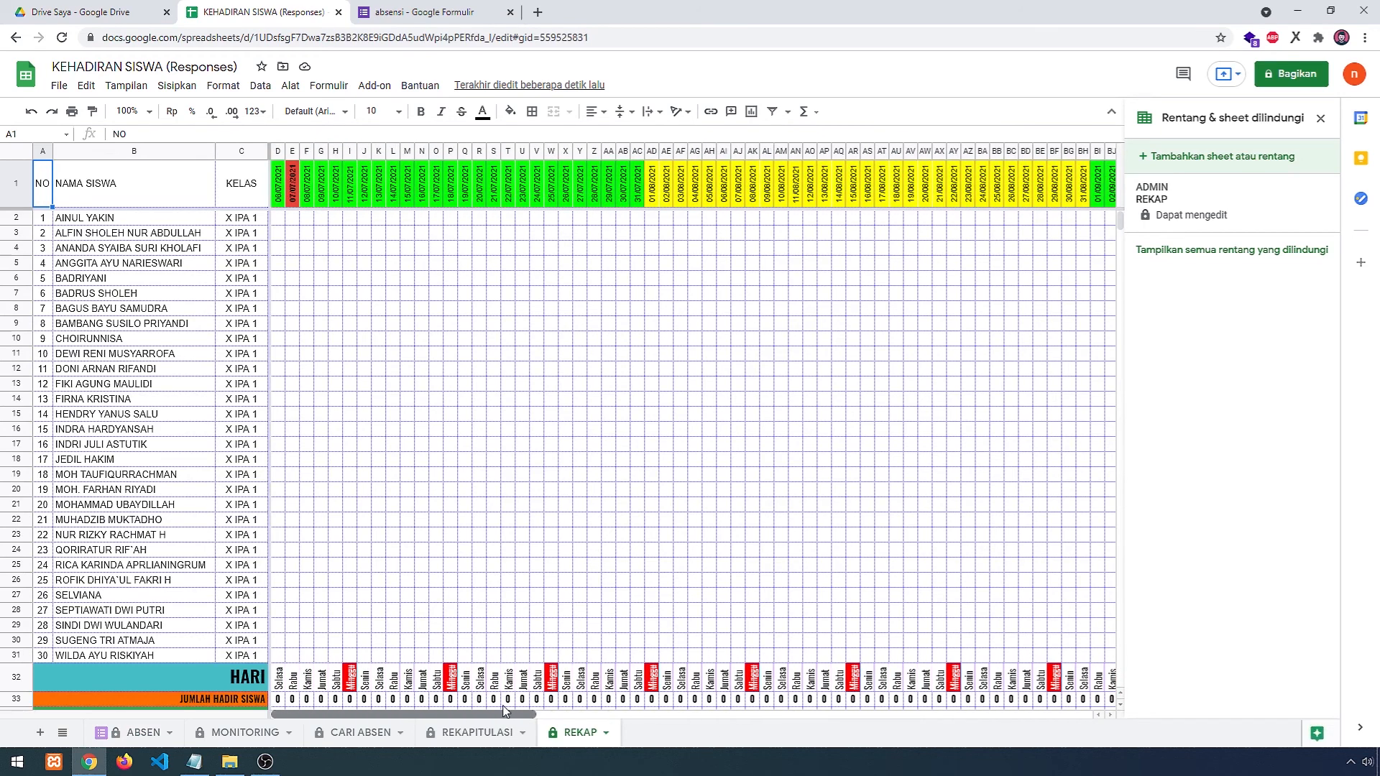
{"action": "left_click", "coordinate": [439, 491]}
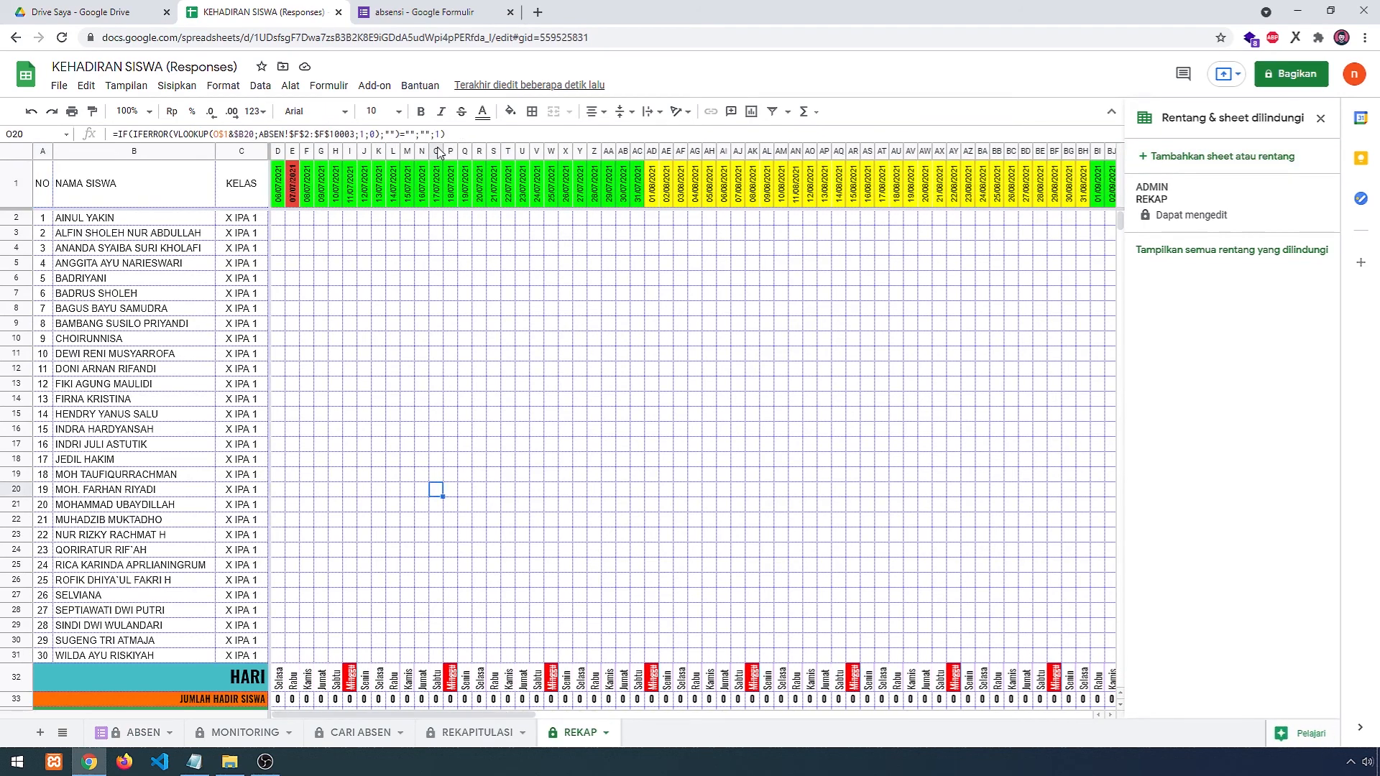
{"action": "left_click", "coordinate": [455, 12]}
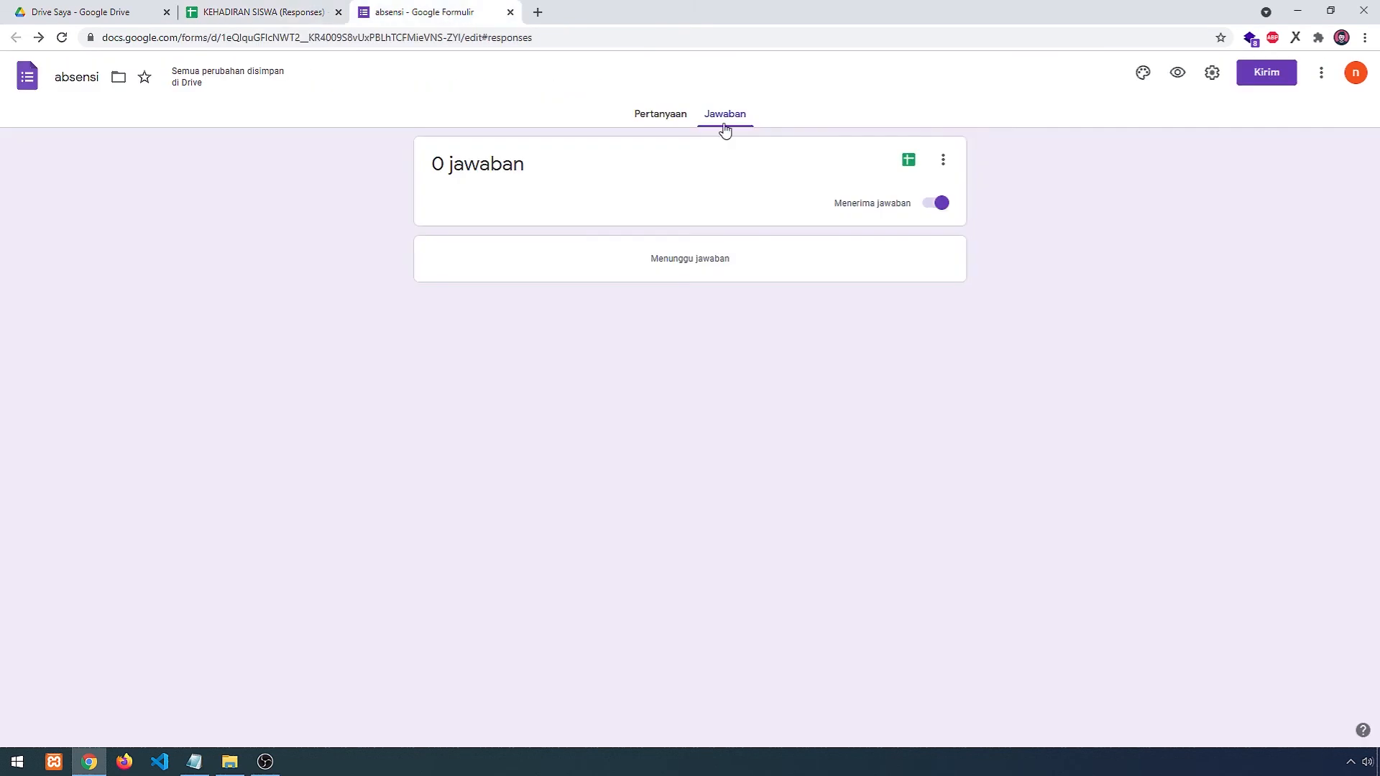
{"action": "left_click", "coordinate": [1178, 78]}
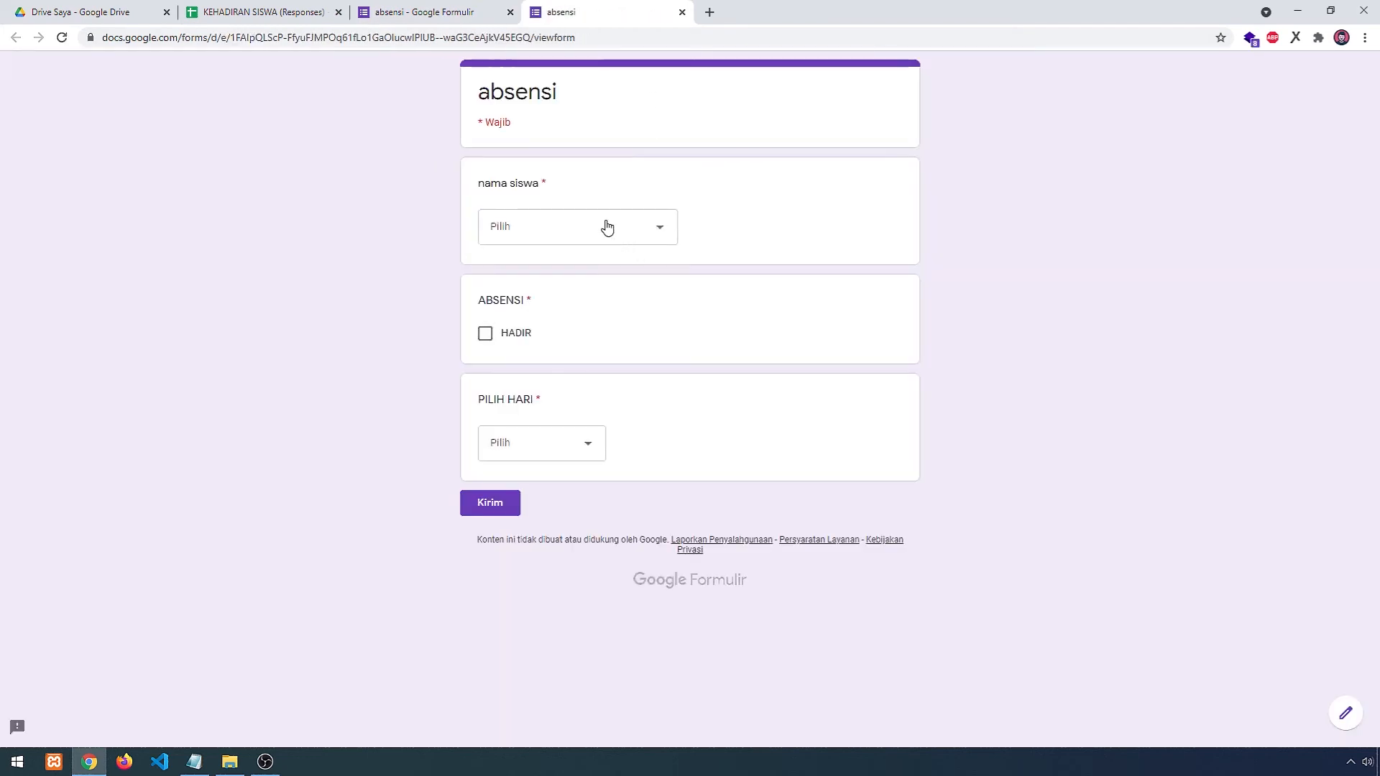
{"action": "left_click", "coordinate": [613, 230]}
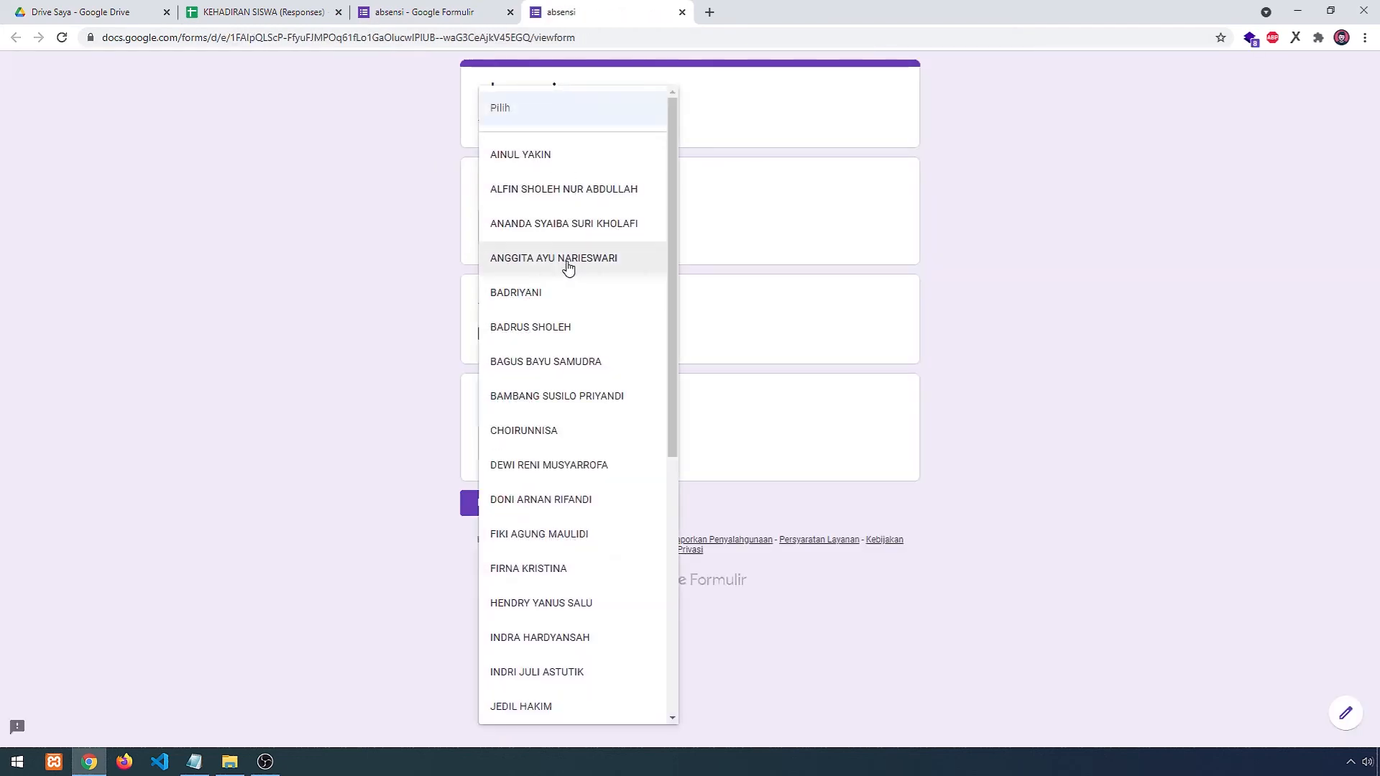
{"action": "left_click", "coordinate": [533, 160]}
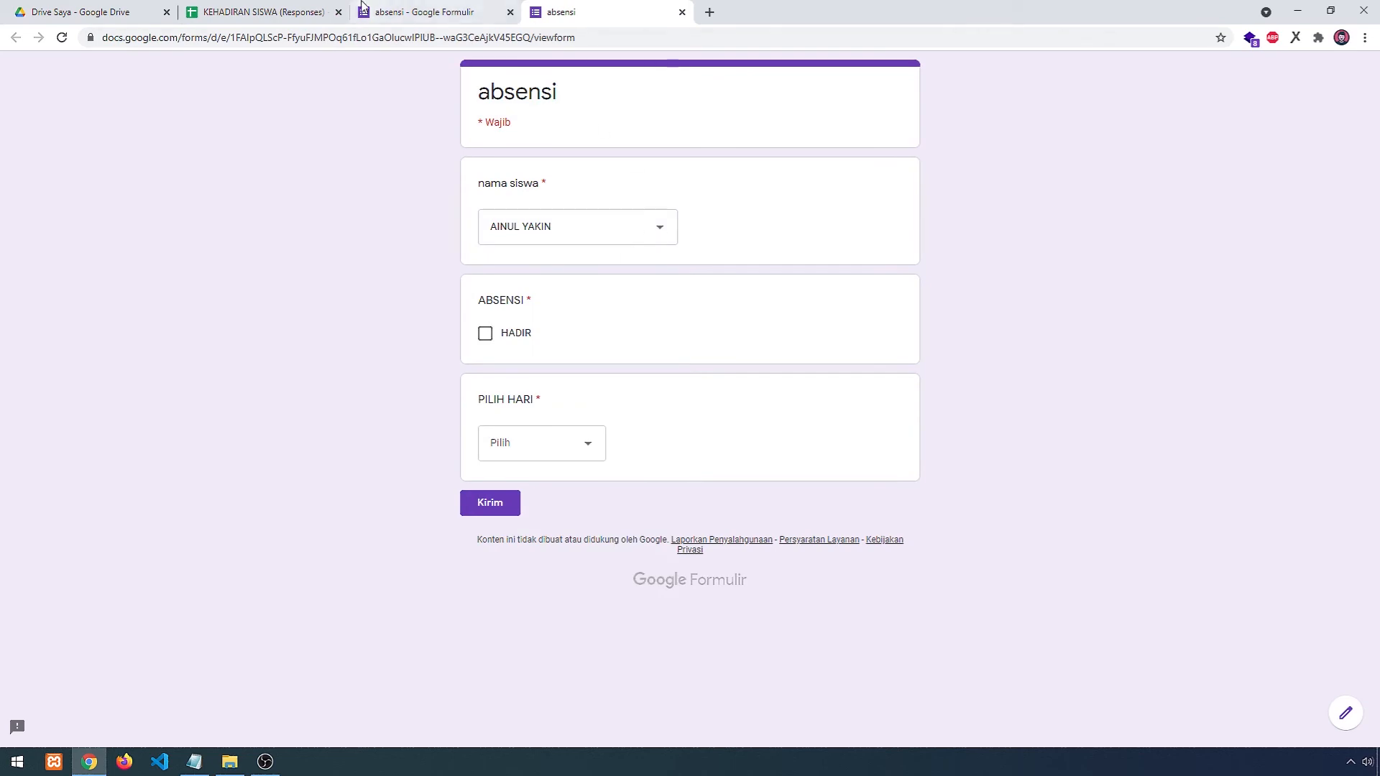
- Complete the form preview by ticking HADIR, choosing RABU for PILIH HARI, and submitting the response
{"action": "left_click", "coordinate": [257, 13]}
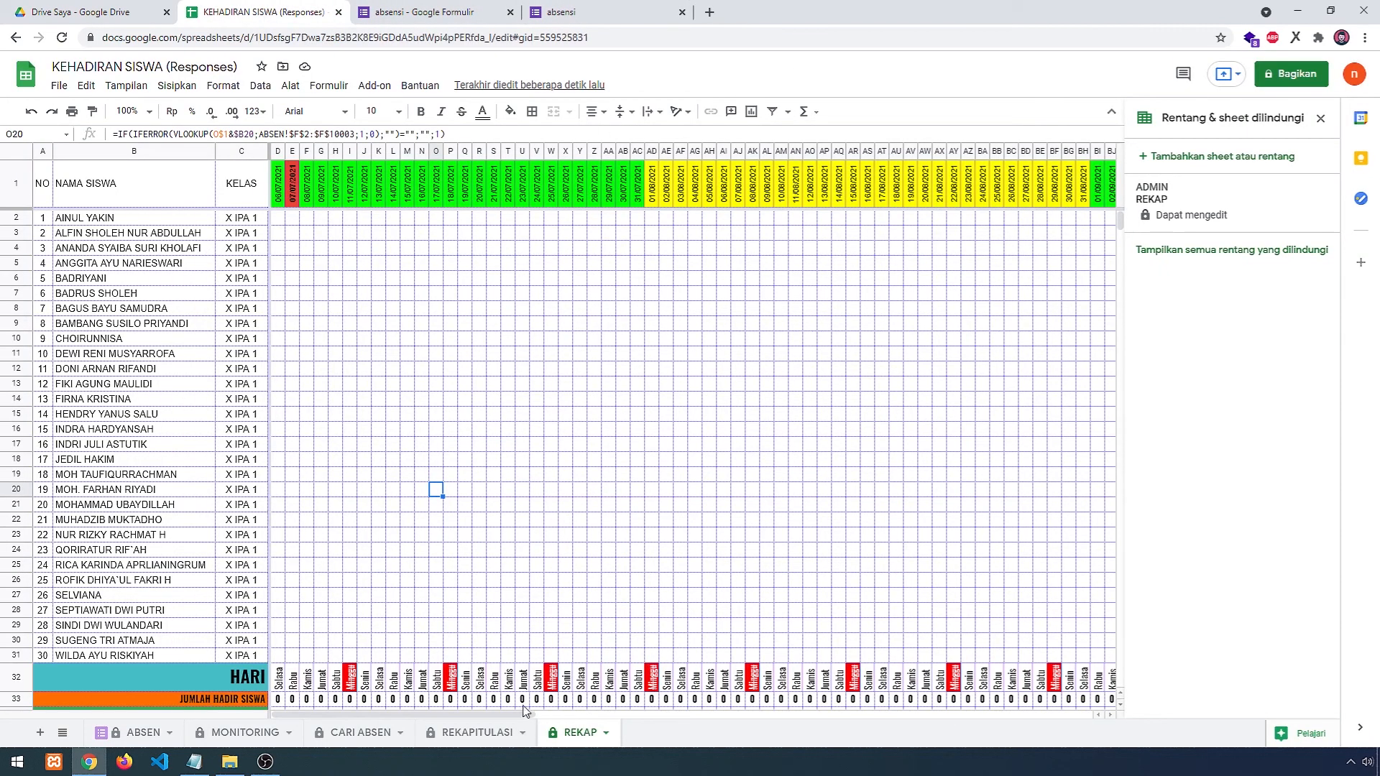
{"action": "left_click", "coordinate": [307, 235]}
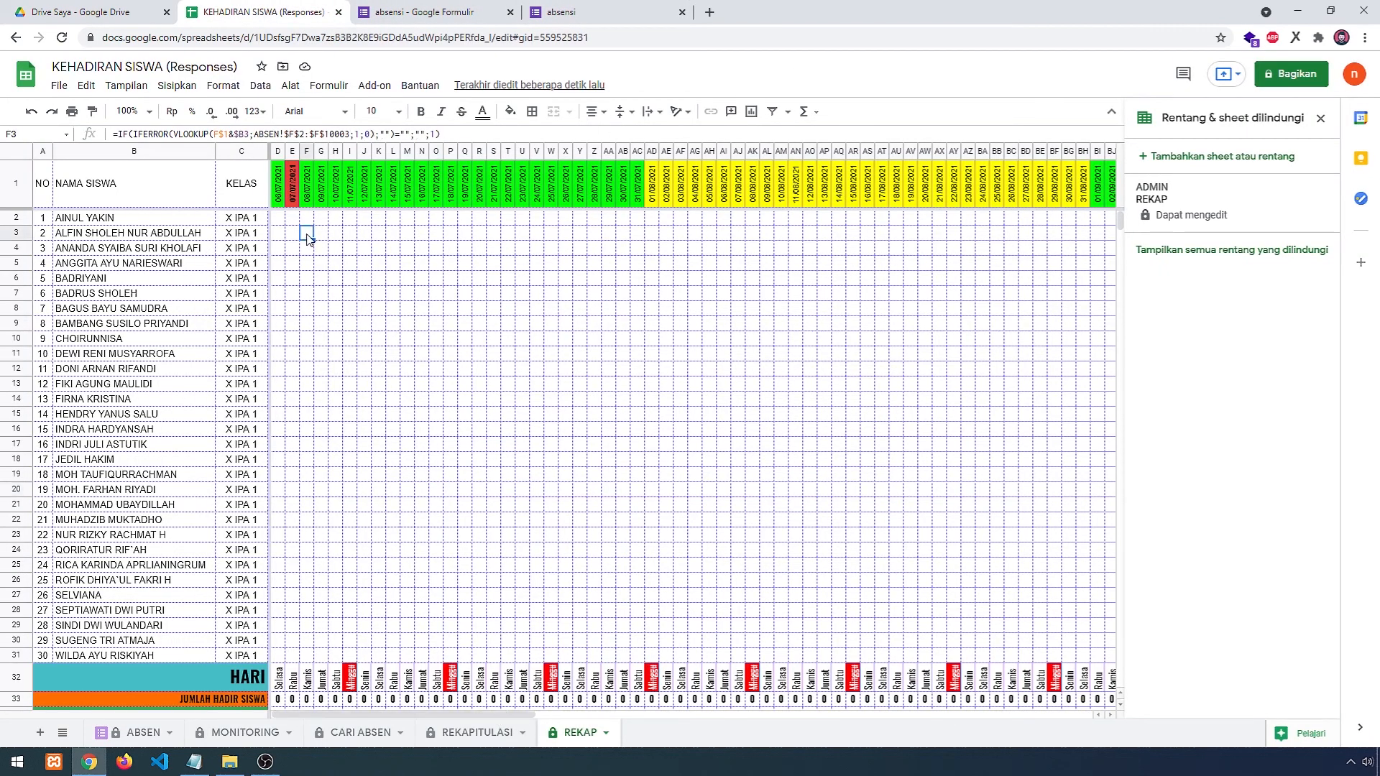
{"action": "left_click", "coordinate": [279, 217]}
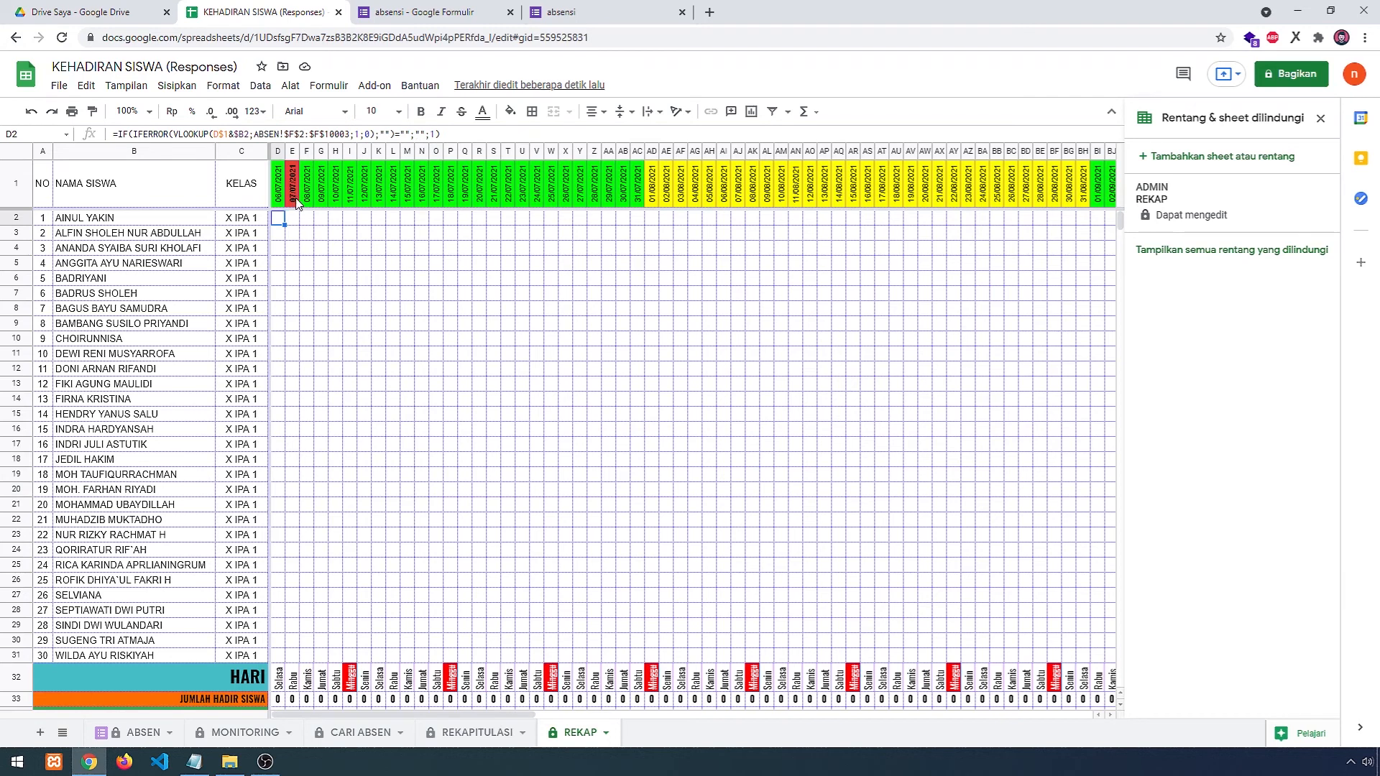
{"action": "left_click", "coordinate": [307, 233]}
{"action": "left_click", "coordinate": [580, 13]}
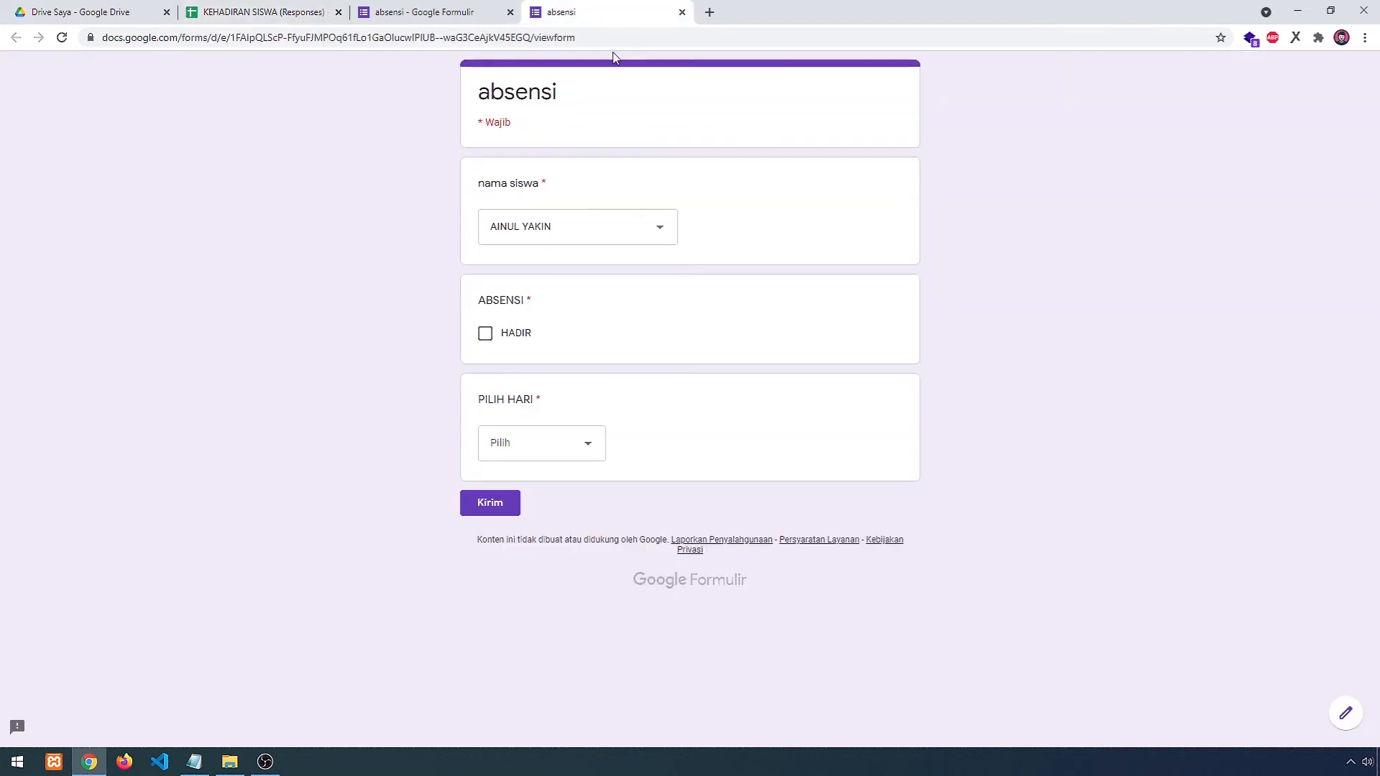
{"action": "left_click", "coordinate": [492, 337]}
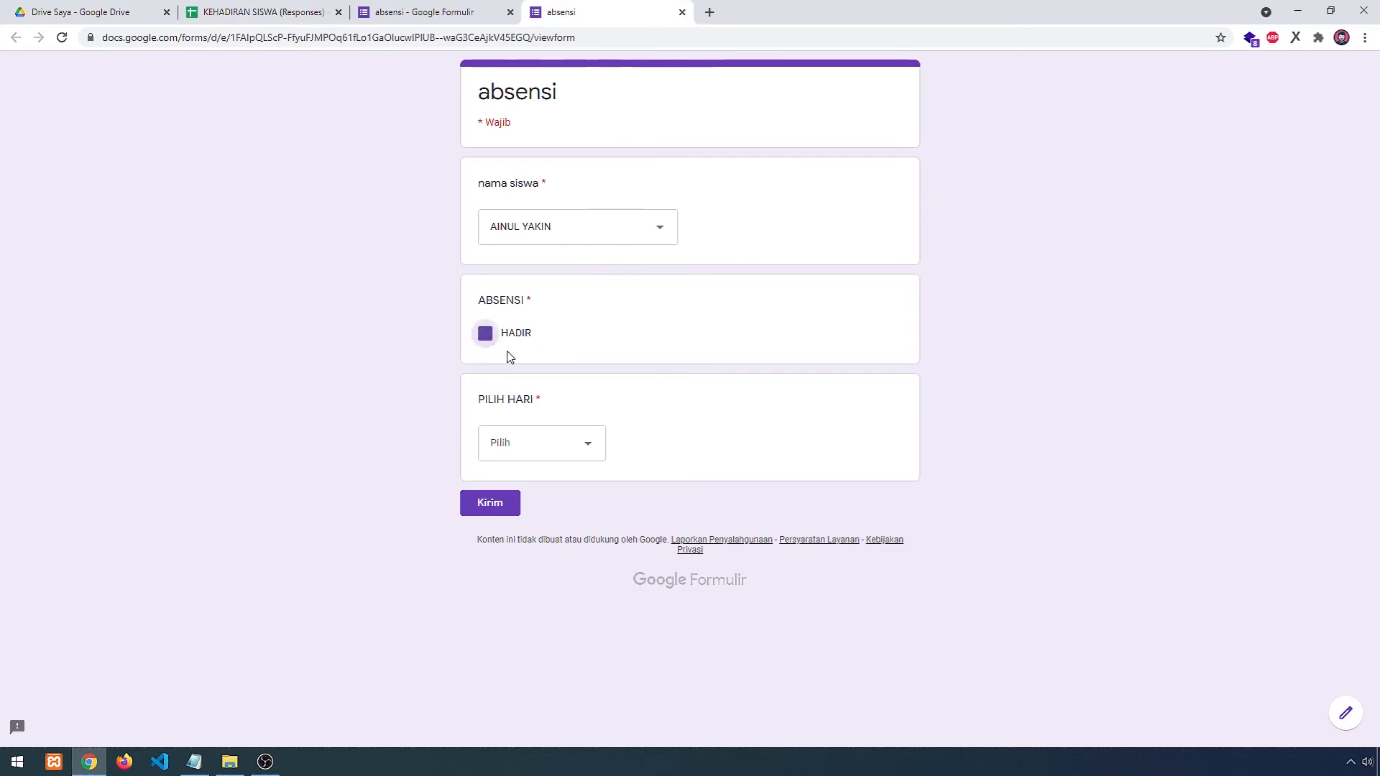
{"action": "left_click", "coordinate": [580, 447]}
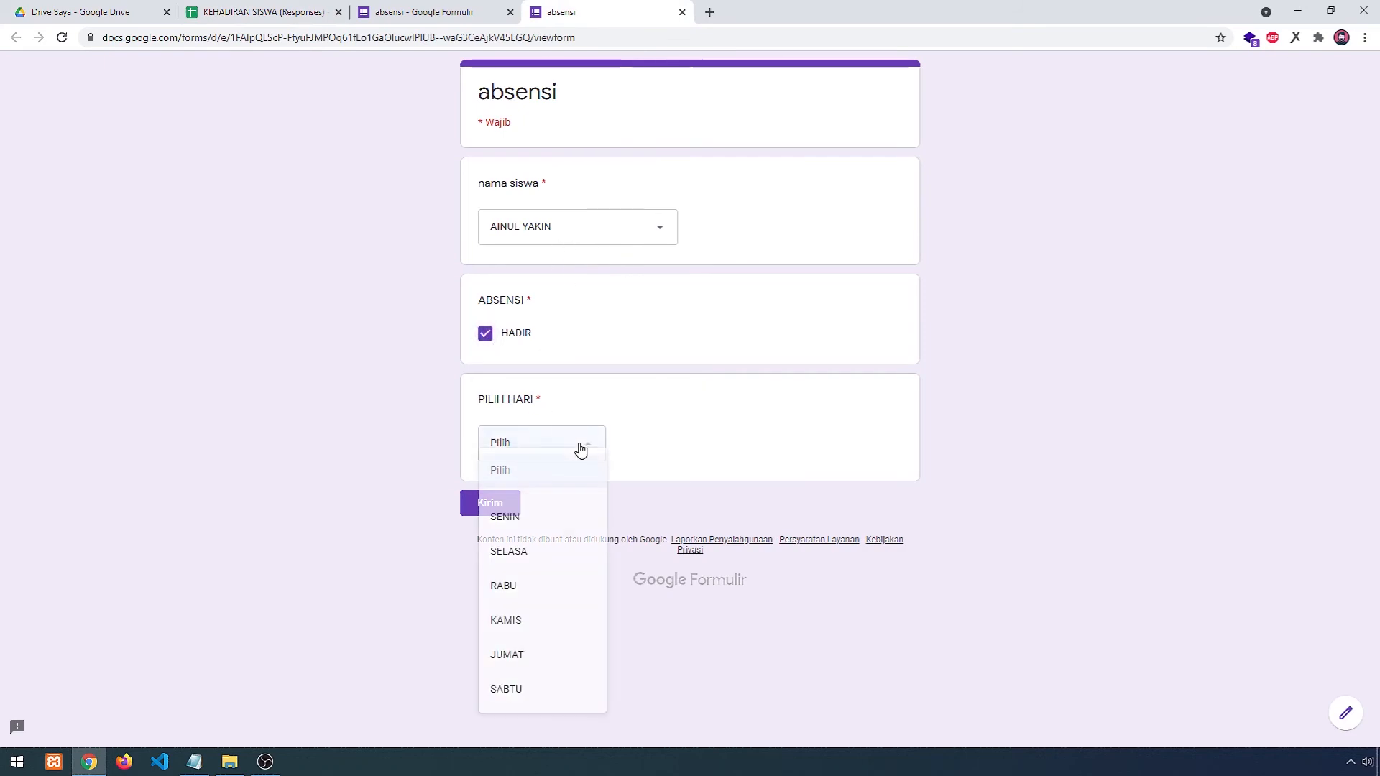
{"action": "left_click", "coordinate": [530, 587]}
{"action": "left_click", "coordinate": [505, 512]}
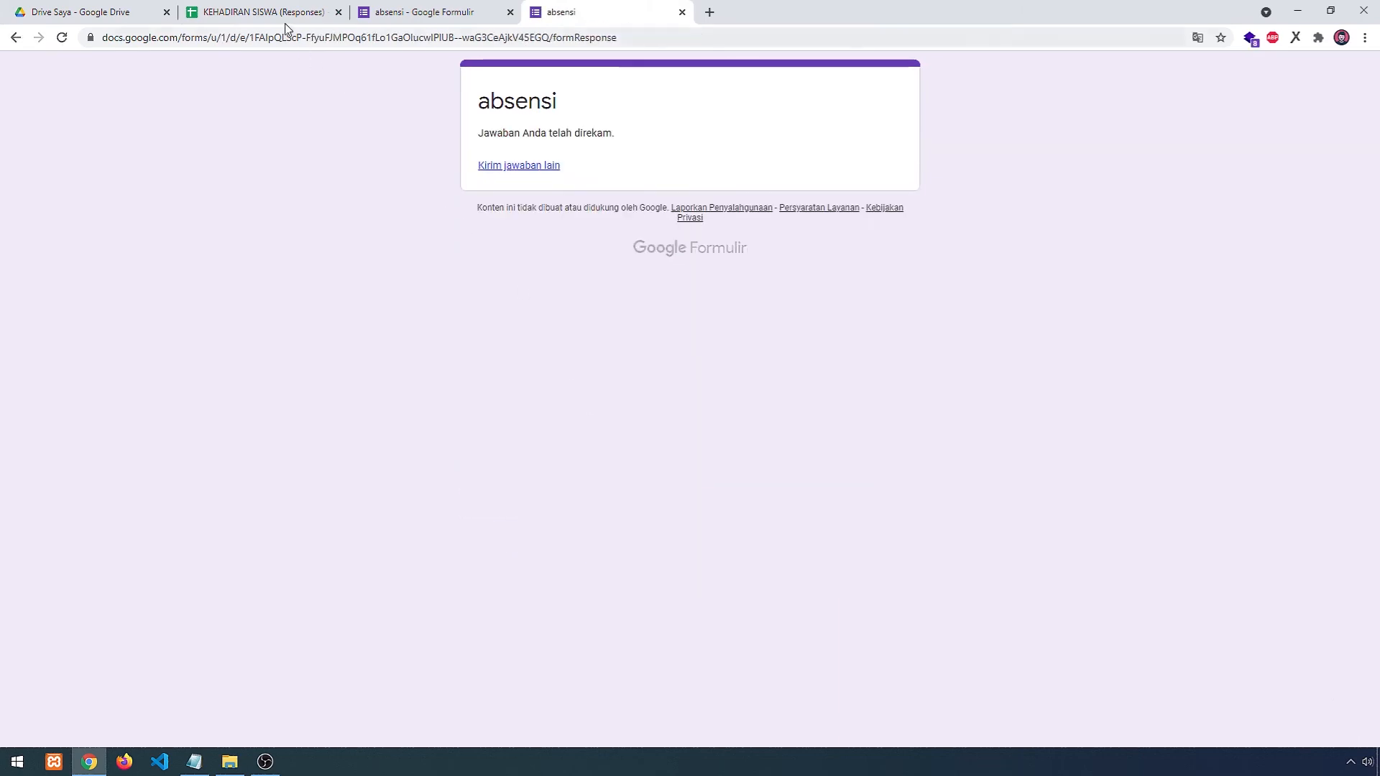
- Re-enter the VLOOKUP attendance formula in D2 of the REKAP sheet and fill it across D2:GB31
{"action": "left_click", "coordinate": [277, 12]}
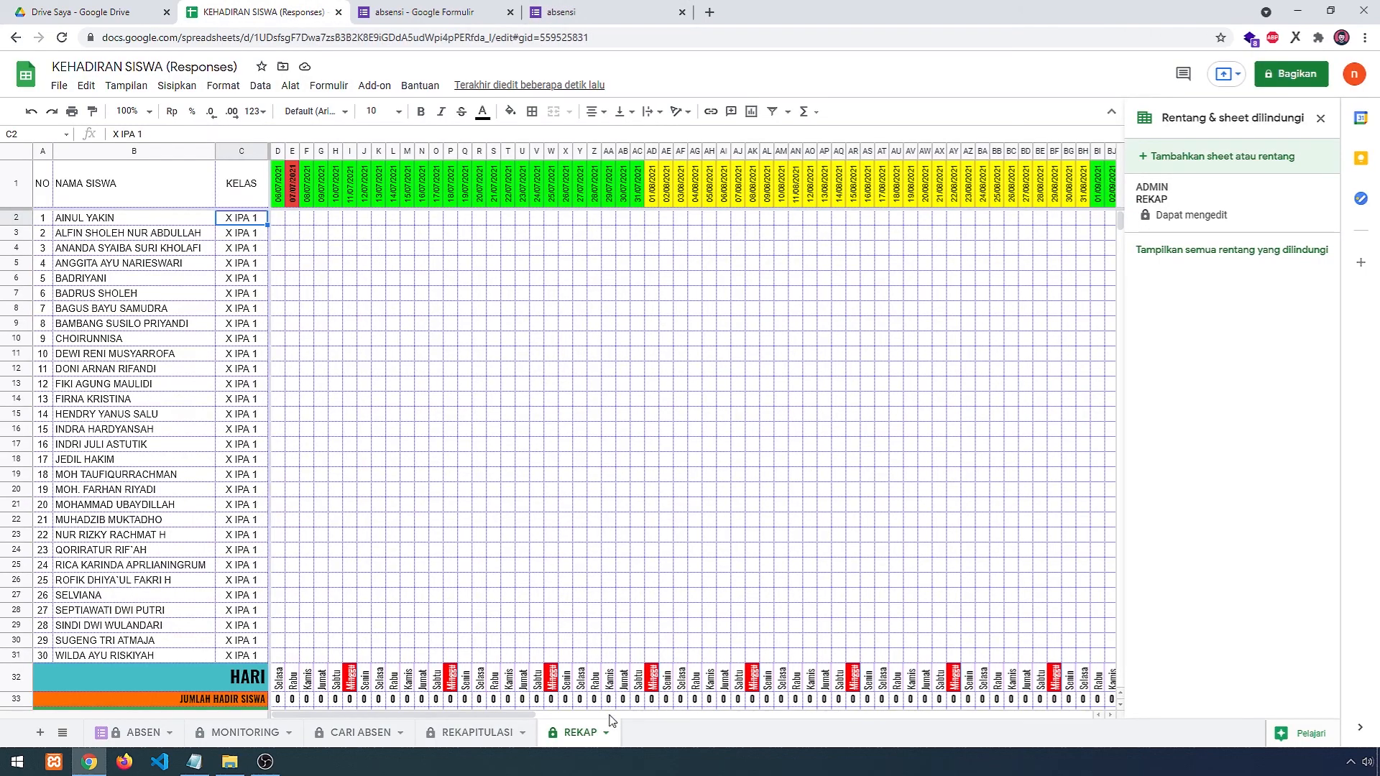
{"action": "left_click", "coordinate": [278, 218]}
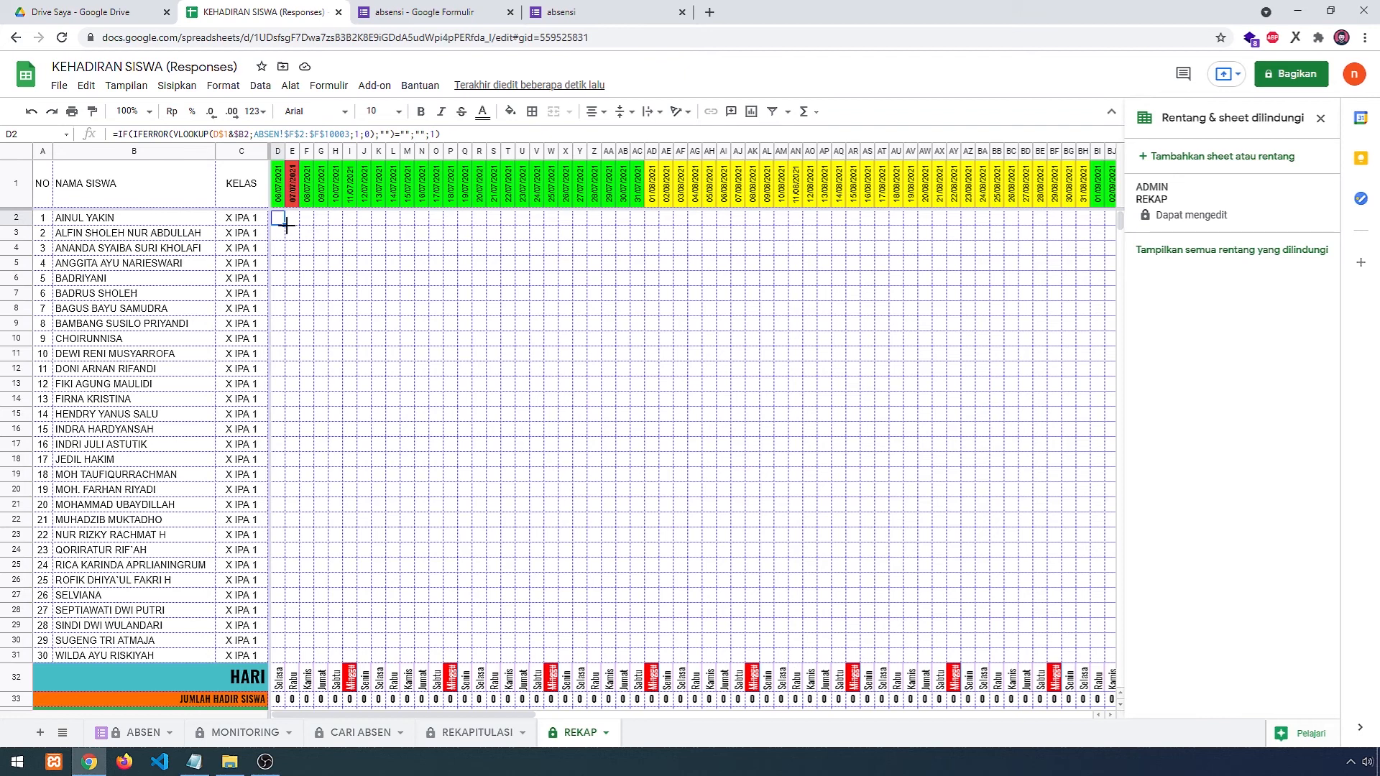
{"action": "left_click", "coordinate": [446, 133]}
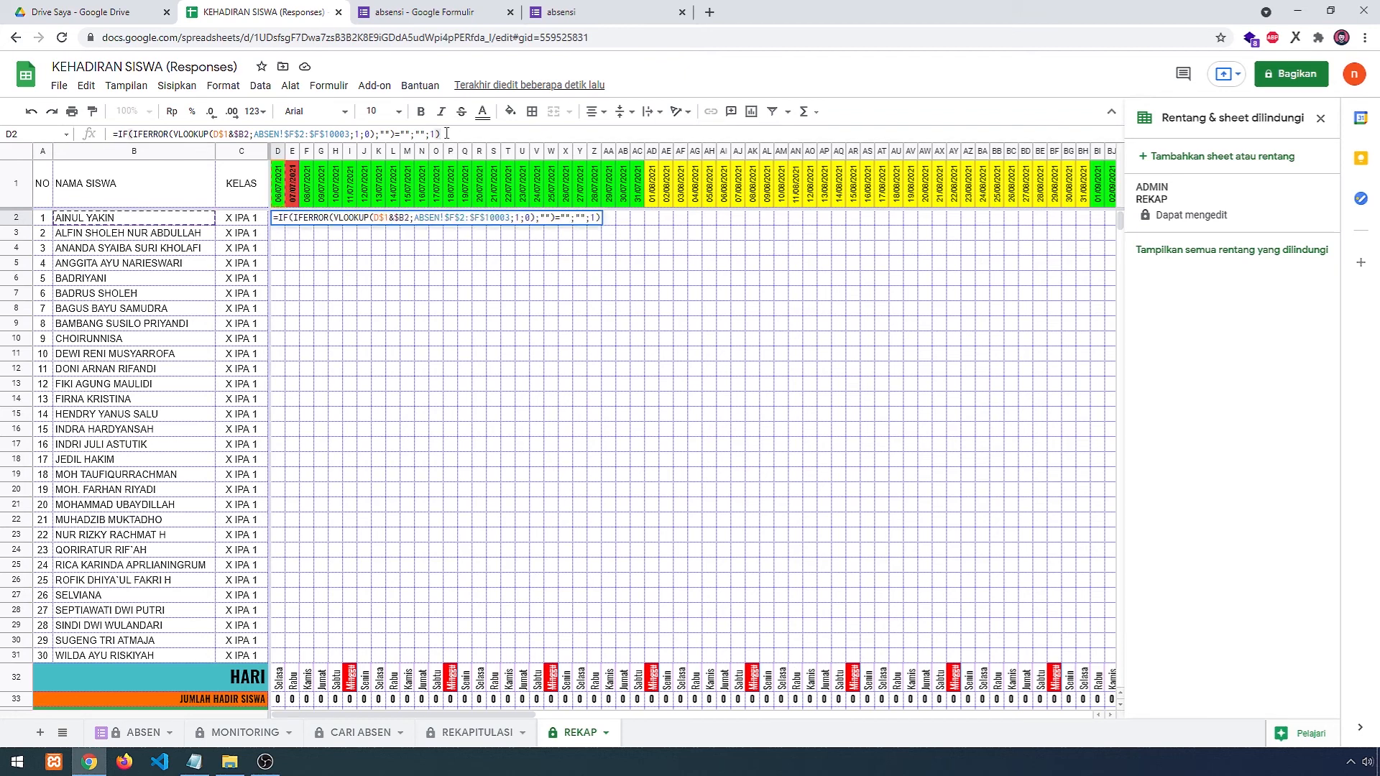
{"action": "key", "text": "Return"}
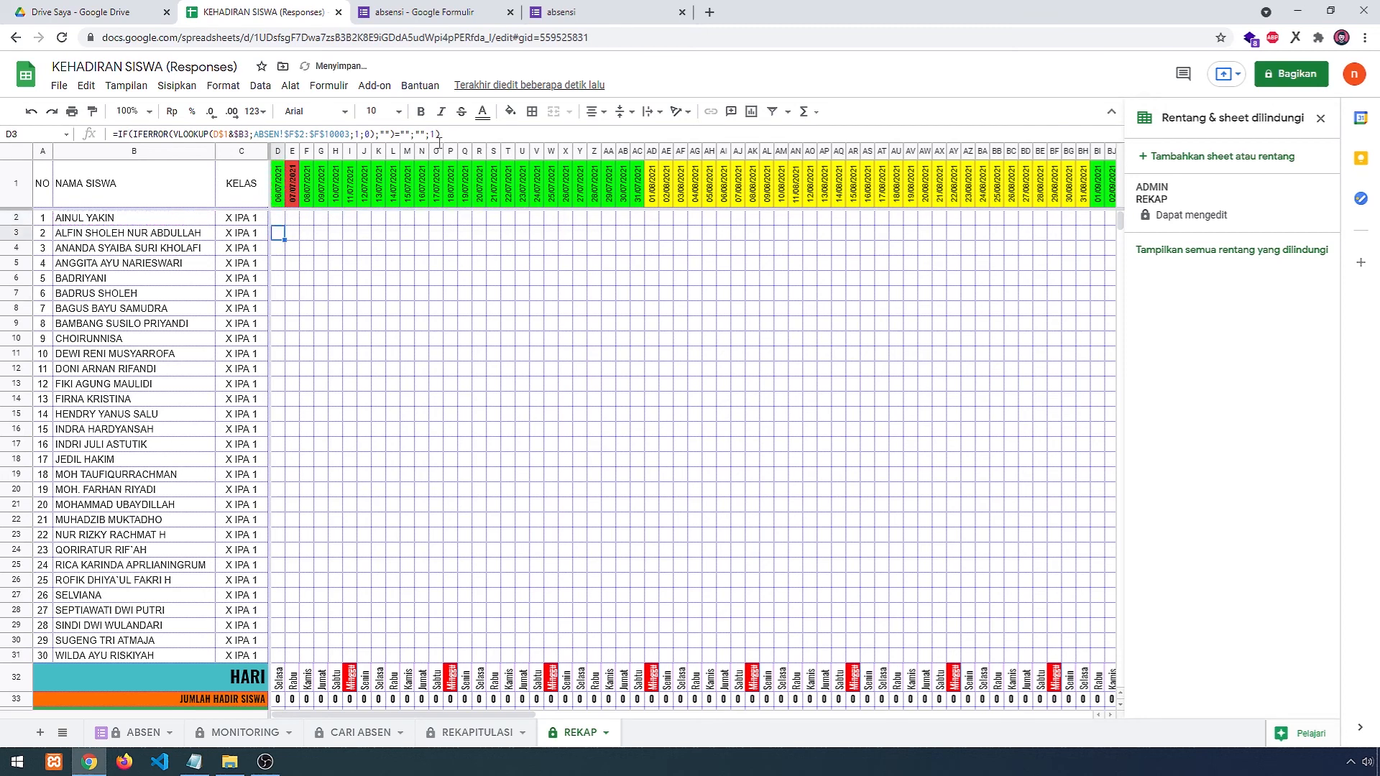
{"action": "left_click", "coordinate": [282, 220]}
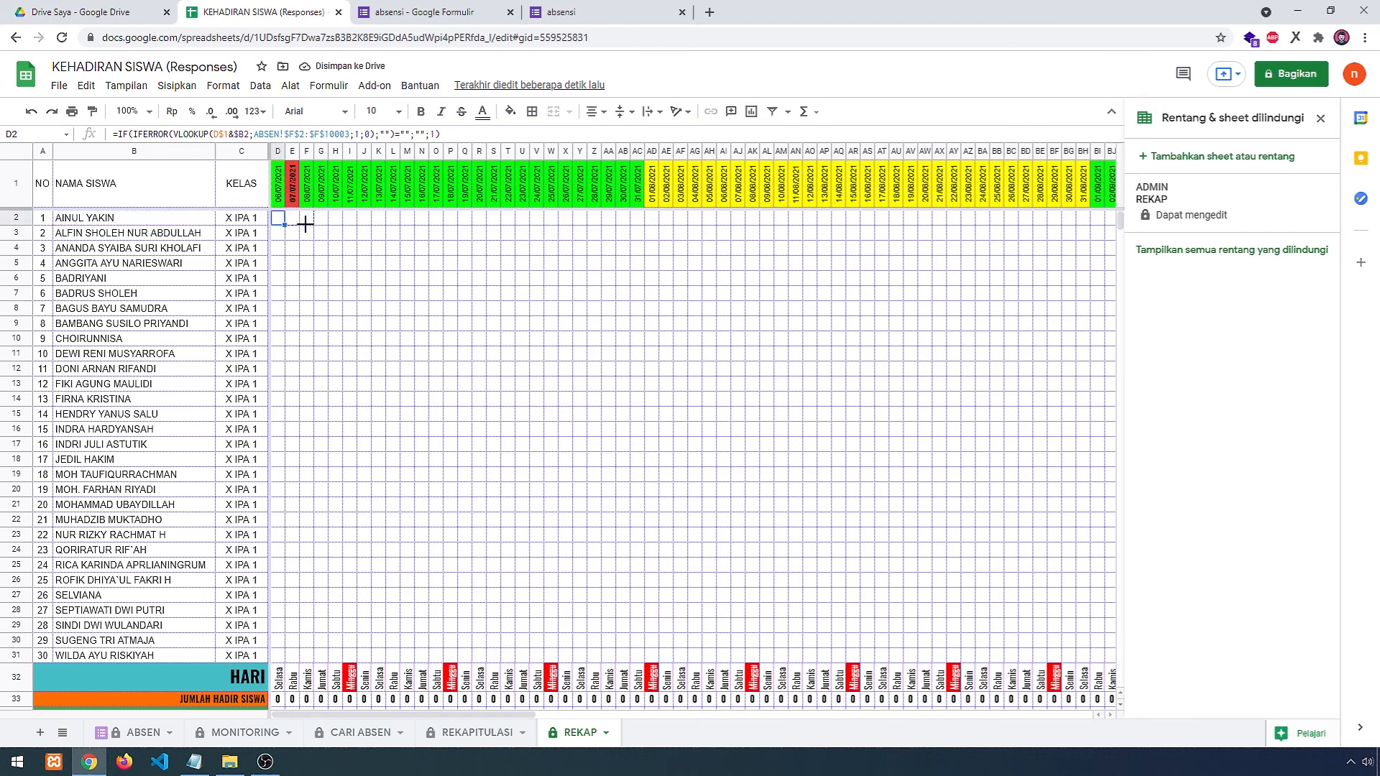
{"action": "left_click_drag", "start_coordinate": [305, 224], "coordinate": [1090, 645]}
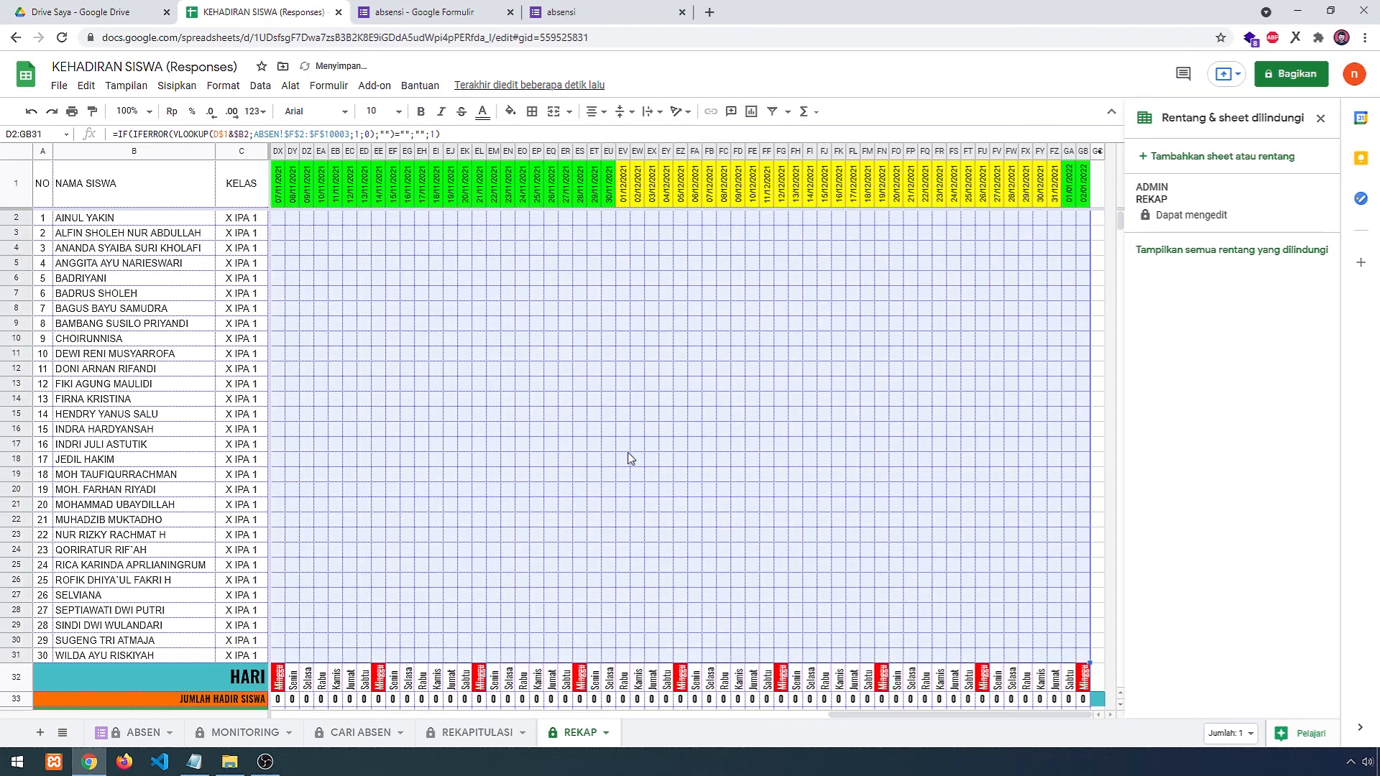
{"action": "left_click_drag", "start_coordinate": [909, 720], "coordinate": [337, 722]}
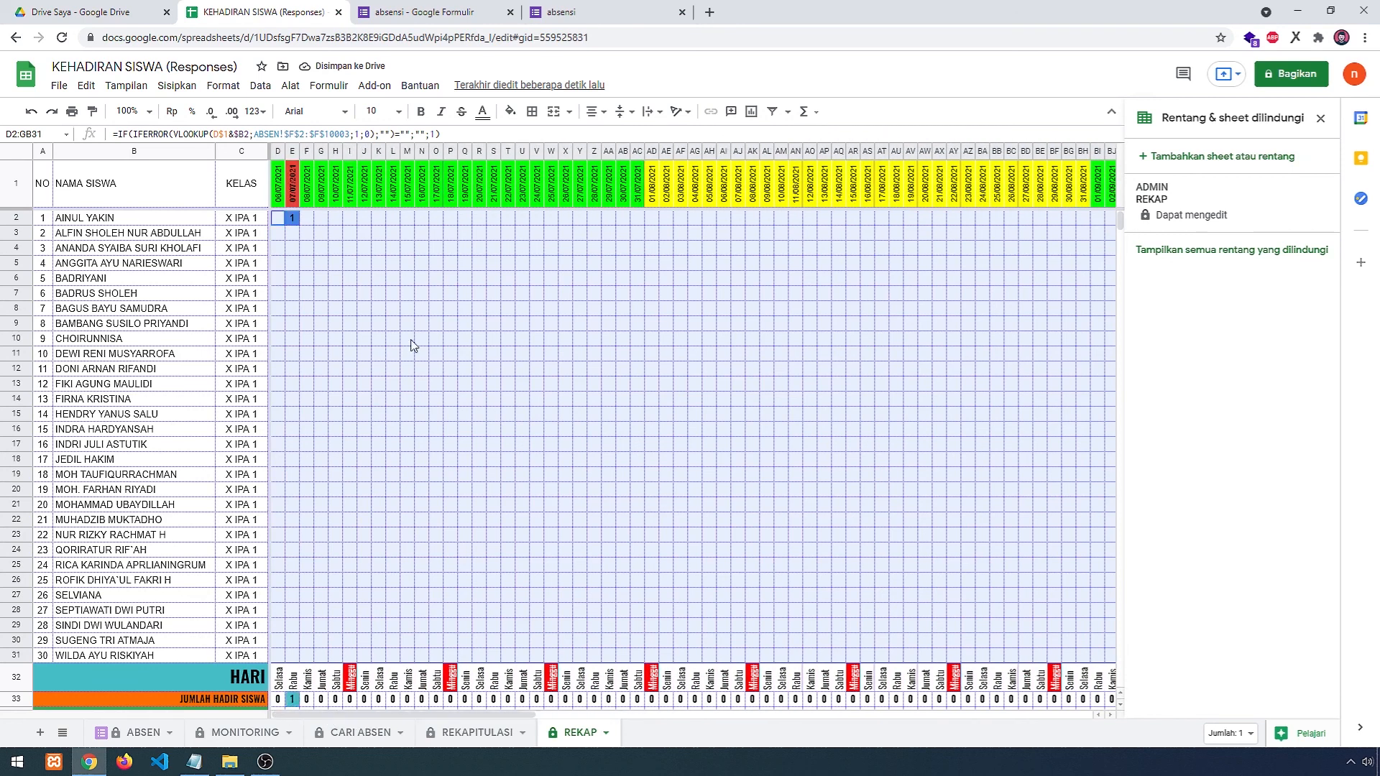
{"action": "left_click", "coordinate": [394, 308]}
{"action": "left_click", "coordinate": [352, 325]}
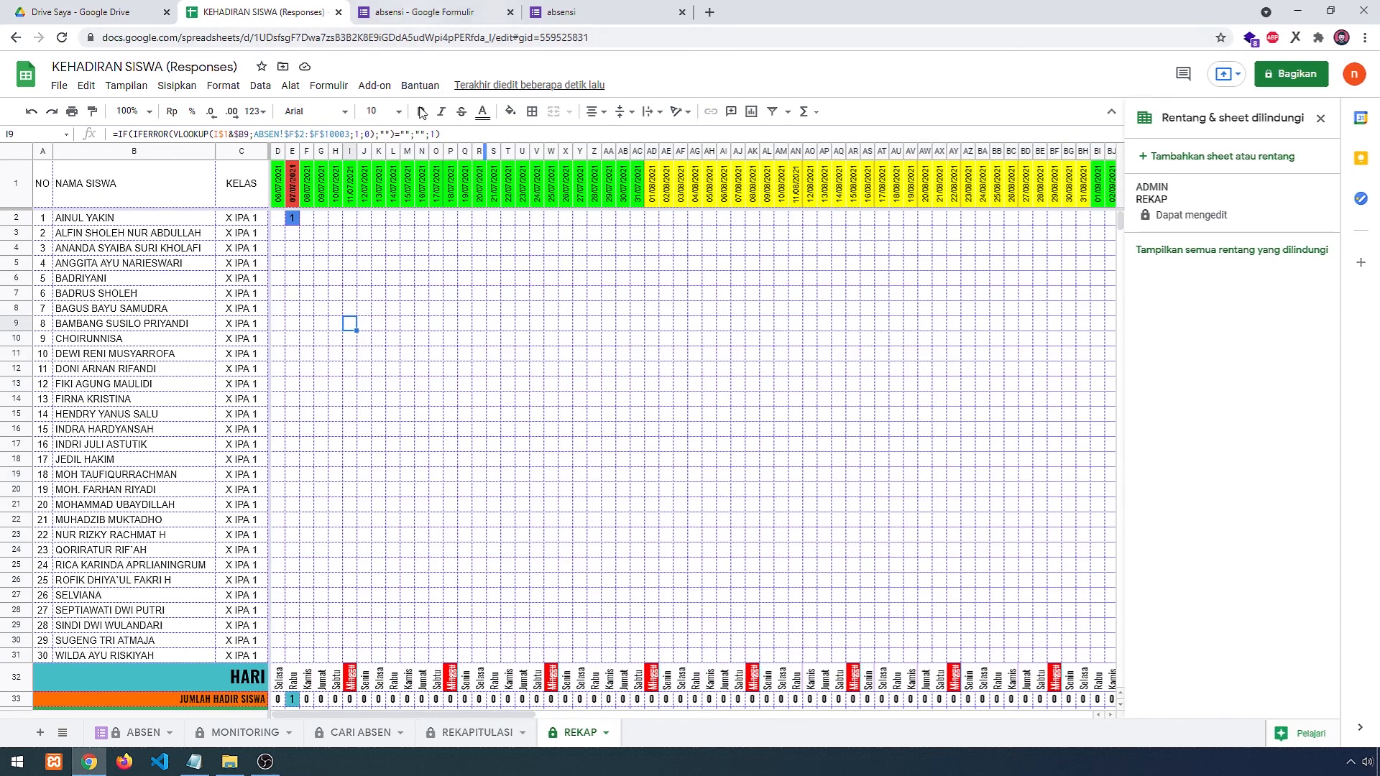
- Check the MONITORING sheet, then submit another absensi response for the fifth listed student with HADIR ticked and RABU as the day
{"action": "left_click", "coordinate": [238, 734]}
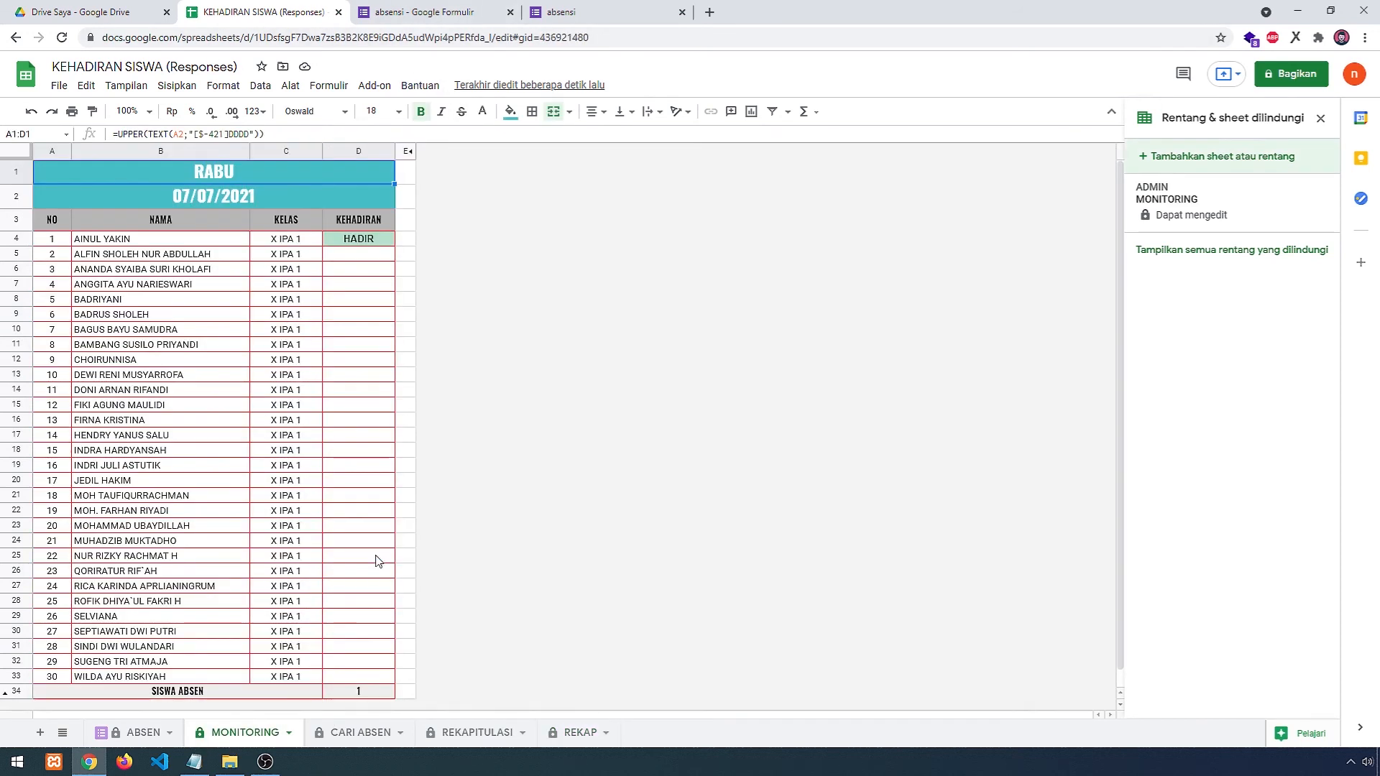
{"action": "left_click", "coordinate": [553, 12]}
{"action": "left_click", "coordinate": [529, 169]}
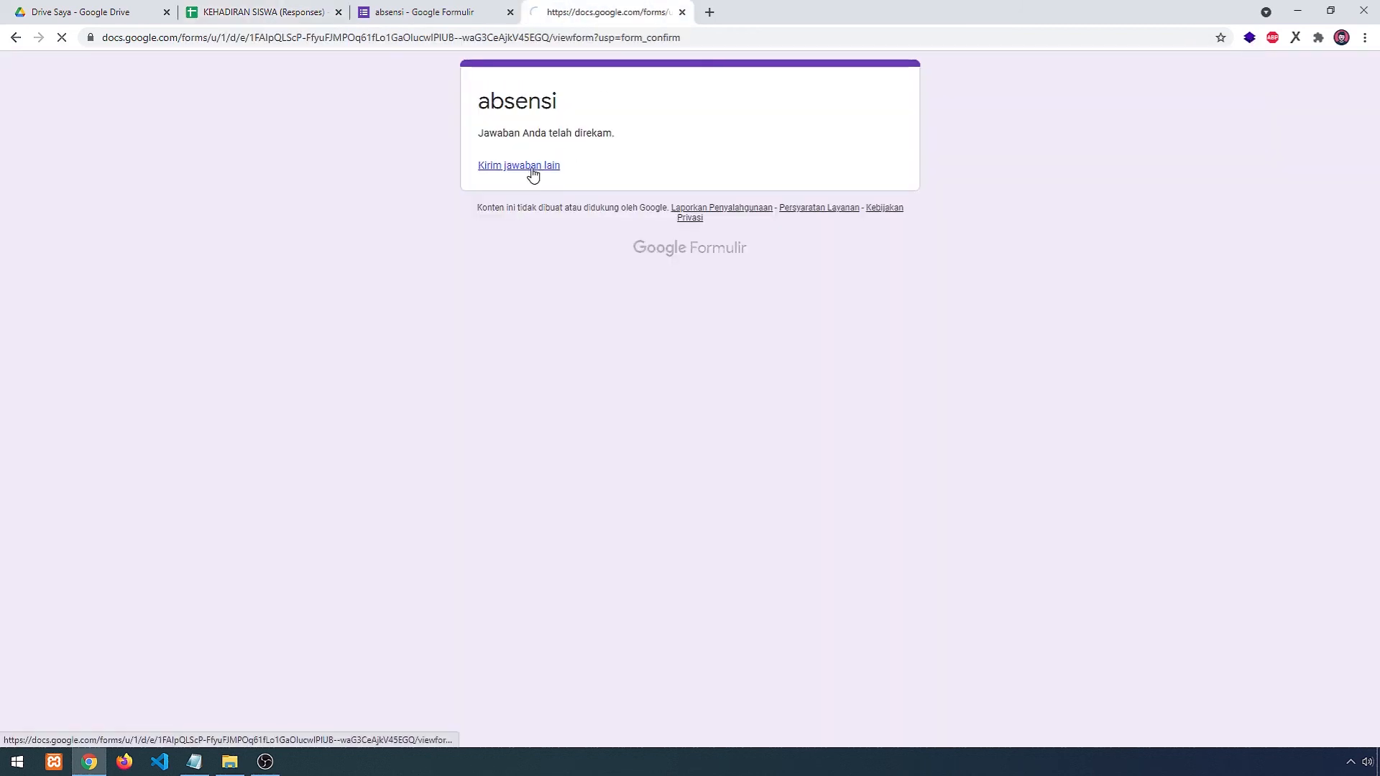
{"action": "left_click", "coordinate": [602, 237]}
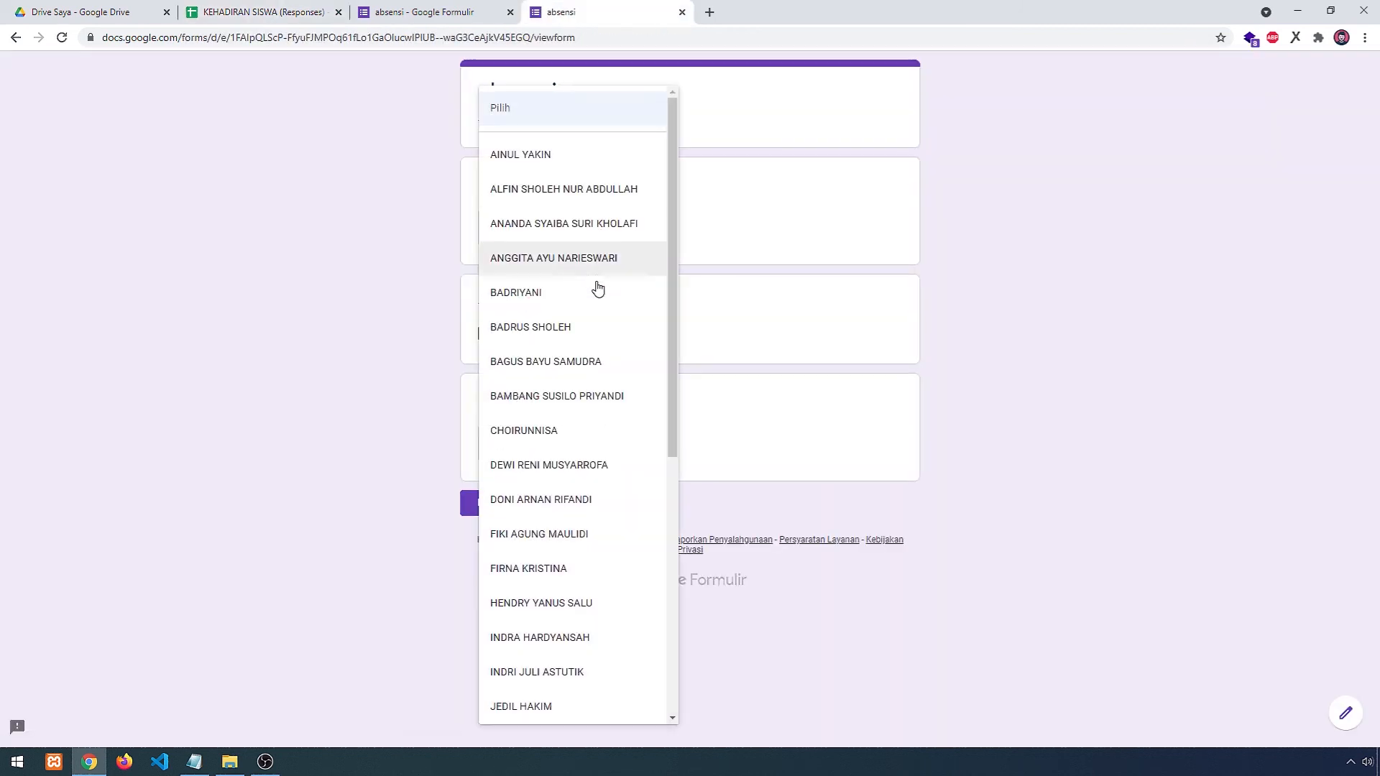
{"action": "left_click", "coordinate": [568, 298]}
{"action": "left_click", "coordinate": [488, 336]}
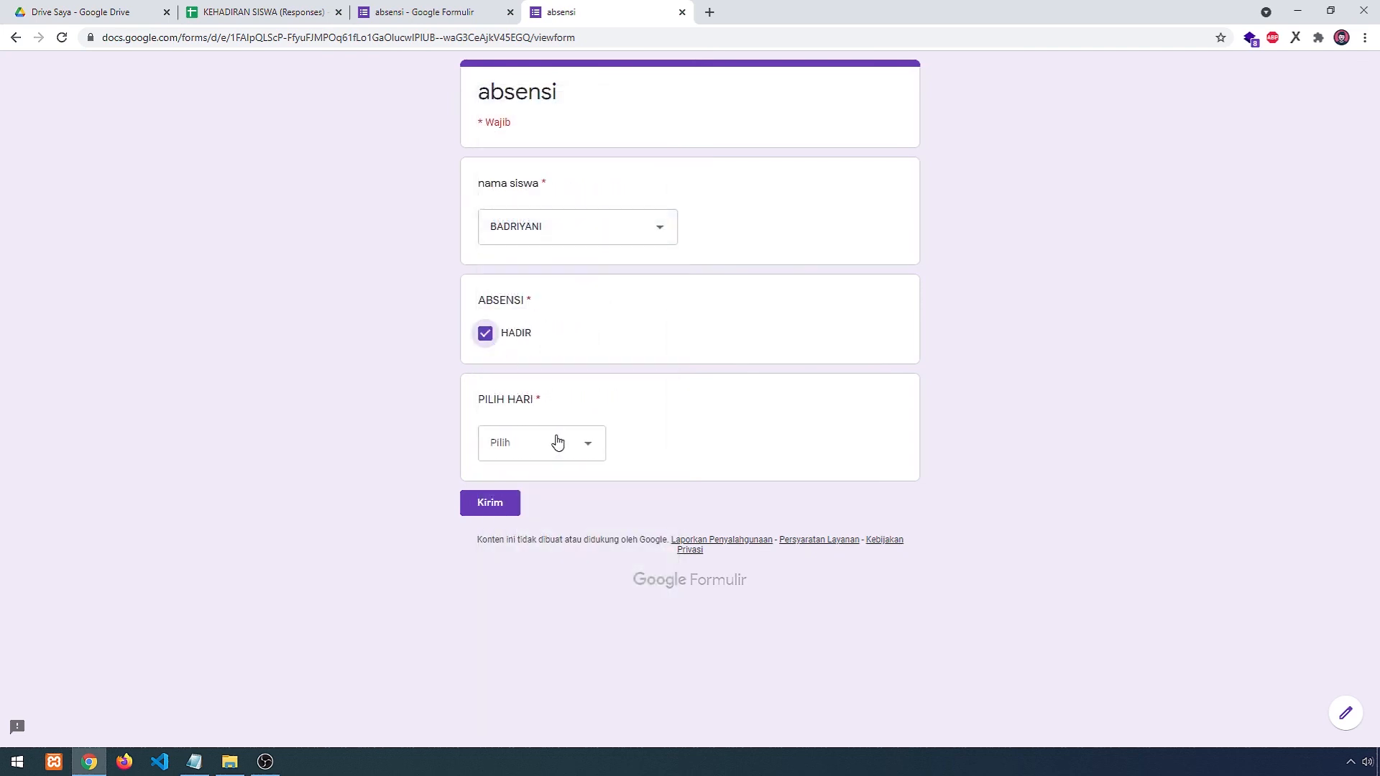
{"action": "left_click", "coordinate": [559, 442]}
{"action": "left_click", "coordinate": [524, 583]}
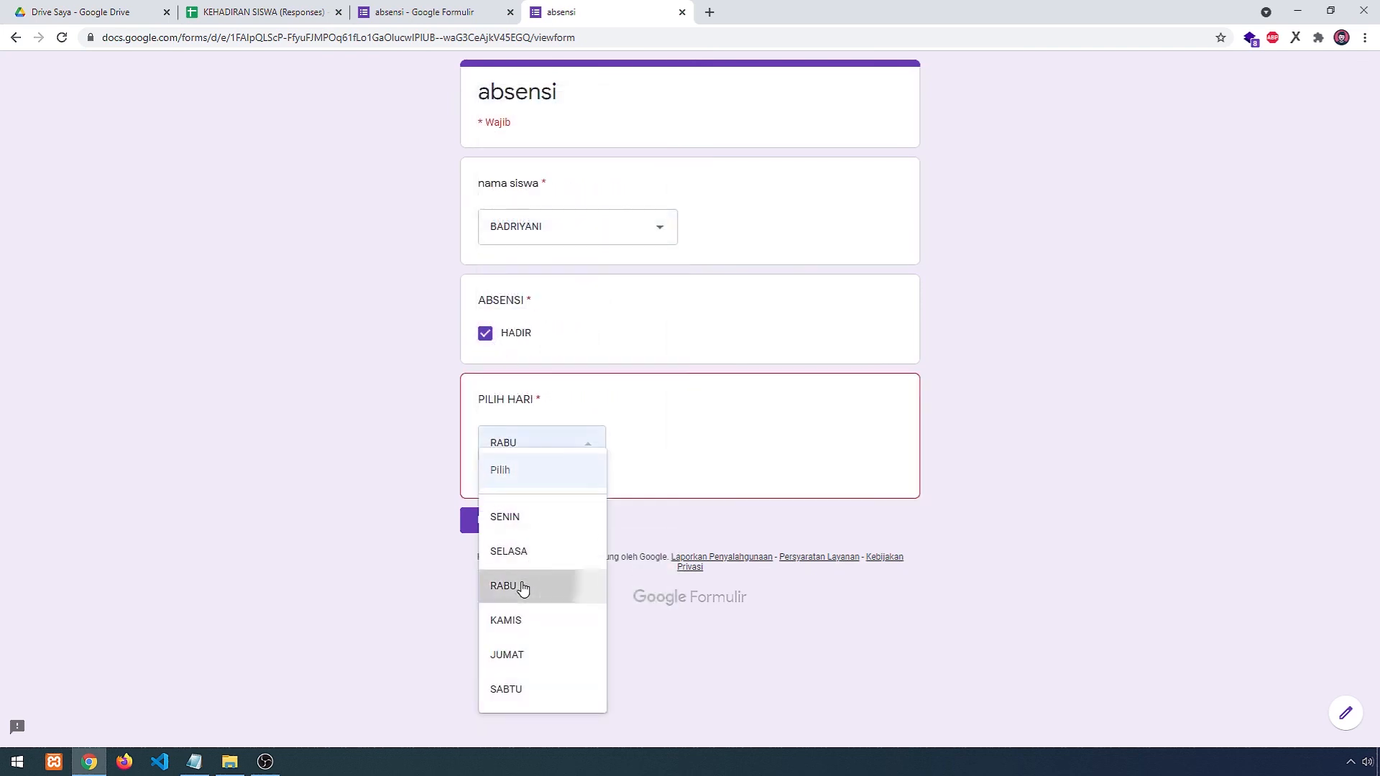
{"action": "left_click", "coordinate": [501, 503]}
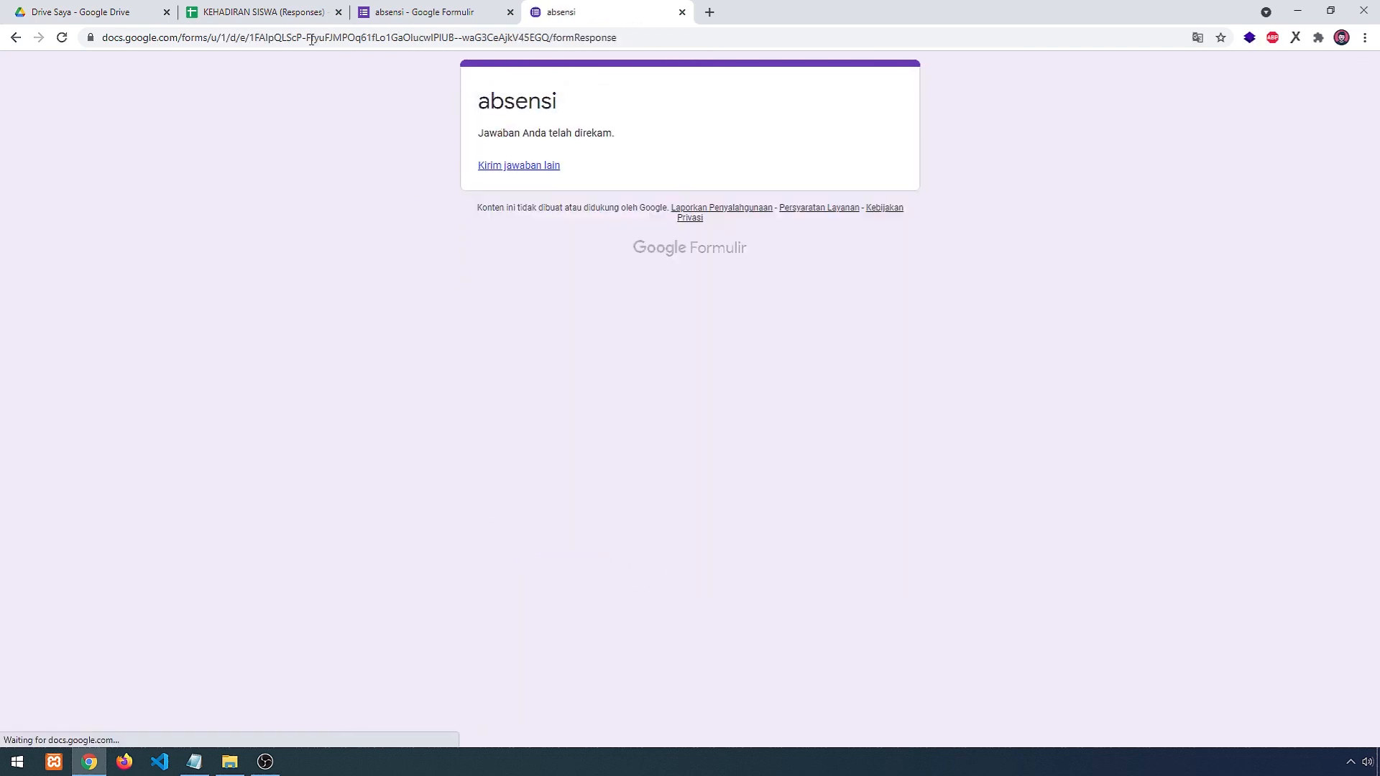
- Check the attendance entries on the MONITORING sheet and open the CARI ABSEN sheet for viewing
{"action": "left_click", "coordinate": [284, 18]}
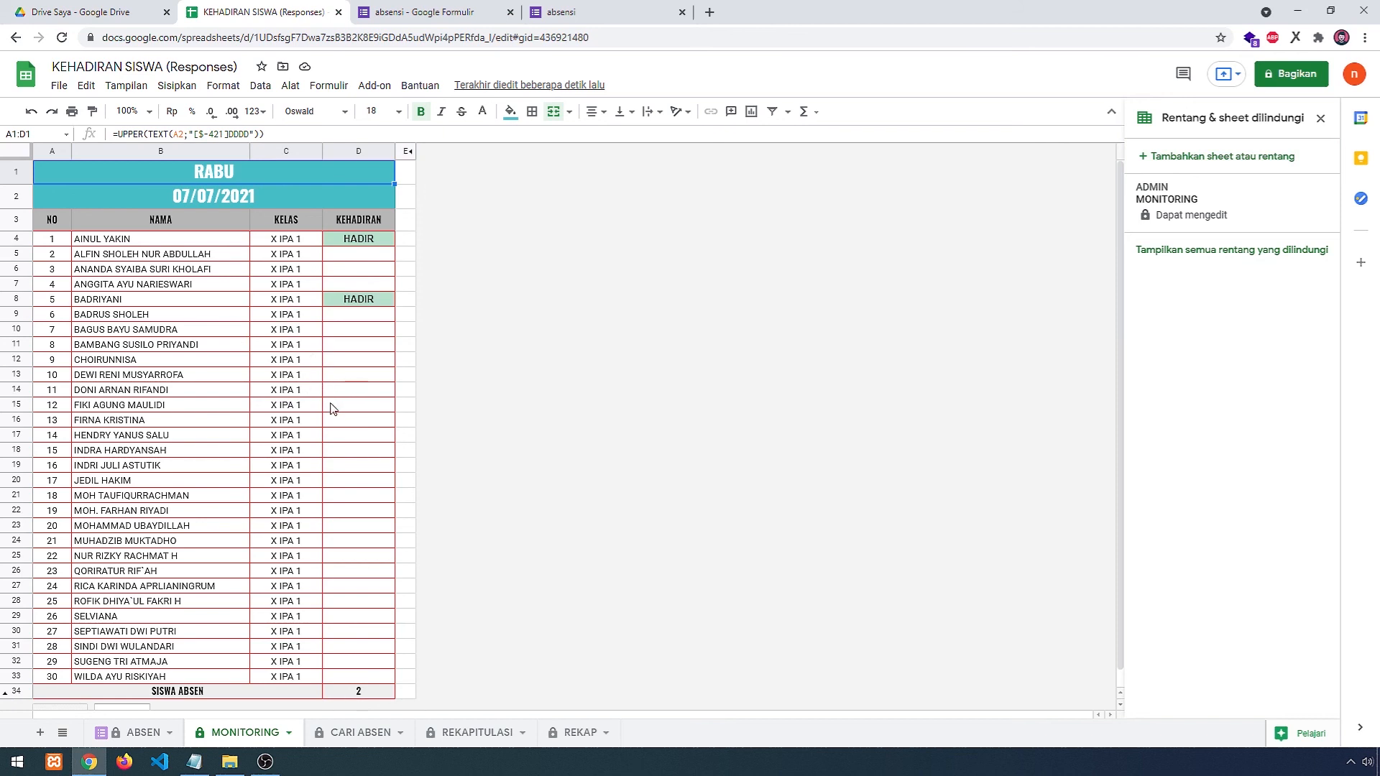
{"action": "left_click", "coordinate": [352, 731]}
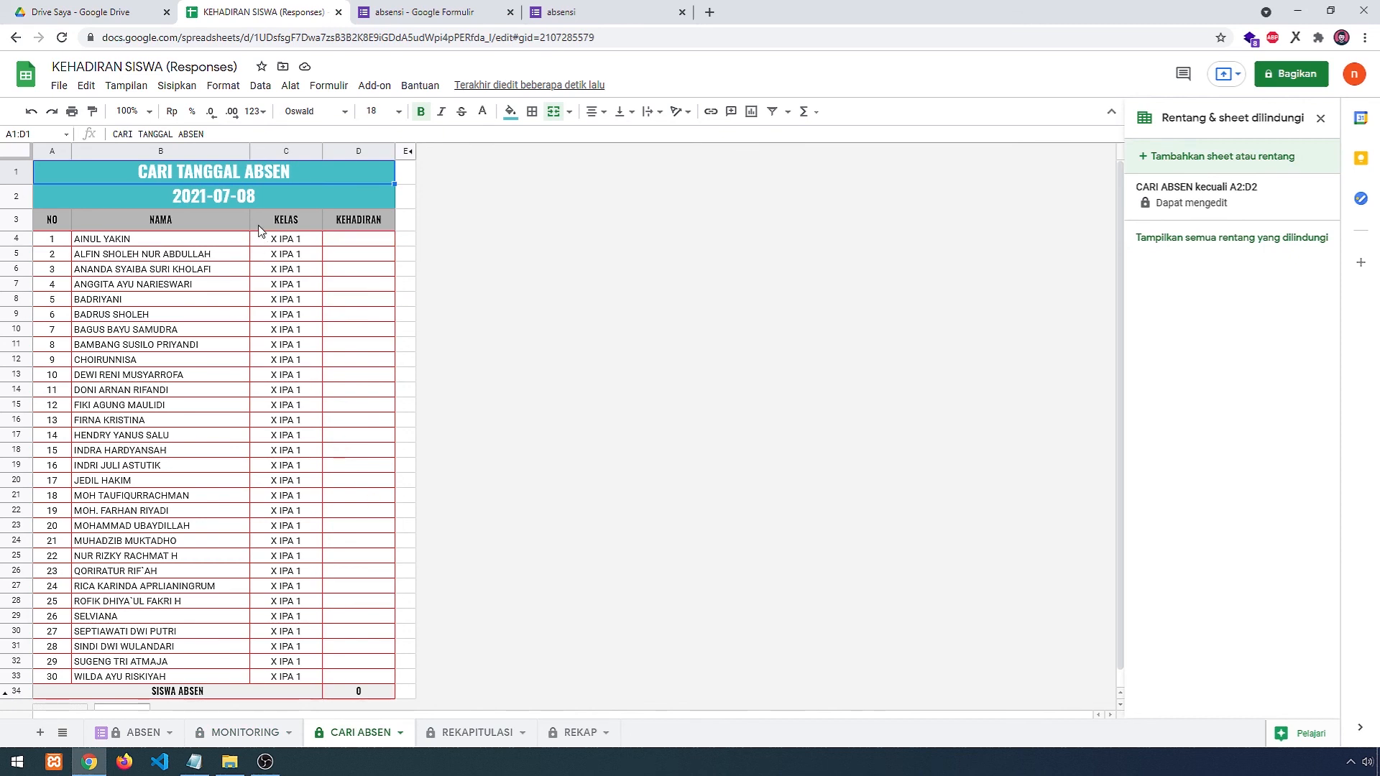
{"action": "scroll", "coordinate": [271, 307], "scroll_direction": "down", "scroll_amount": 1}
{"action": "scroll", "coordinate": [270, 307], "scroll_direction": "up", "scroll_amount": 1}
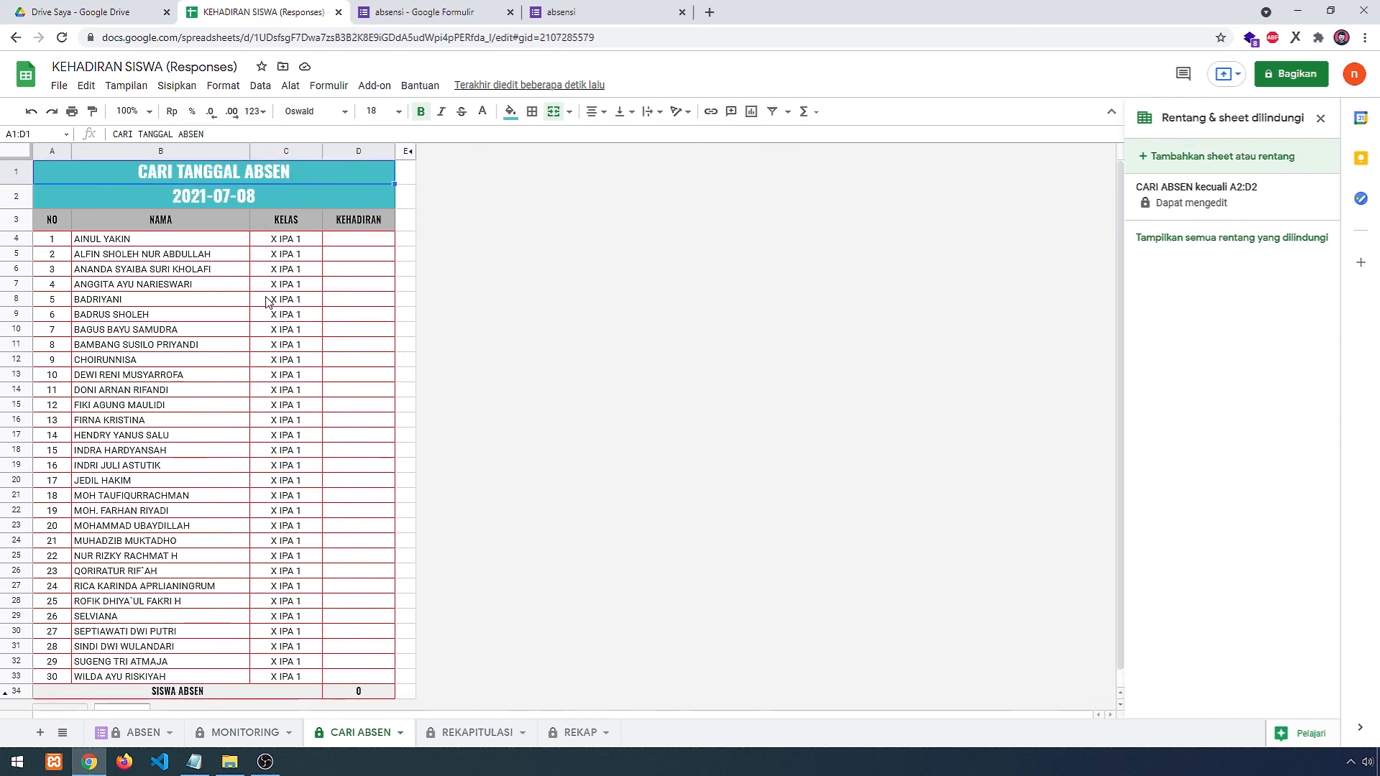
- Try 2021-07-06 as the search date in A2 of the CARI ABSEN sheet, and finally set it to 2021-07-07
{"action": "left_click", "coordinate": [228, 197]}
{"action": "double_click", "coordinate": [252, 192]}
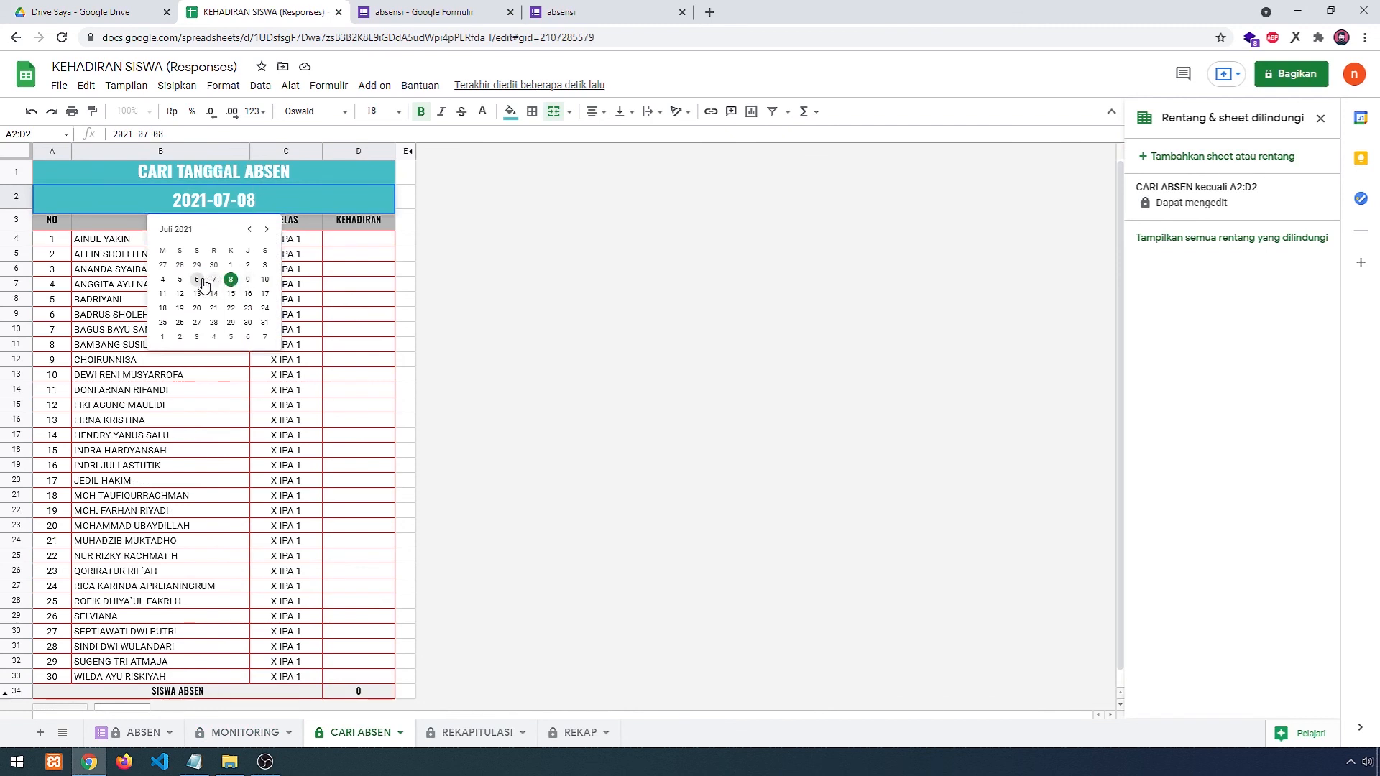
{"action": "left_click", "coordinate": [197, 280]}
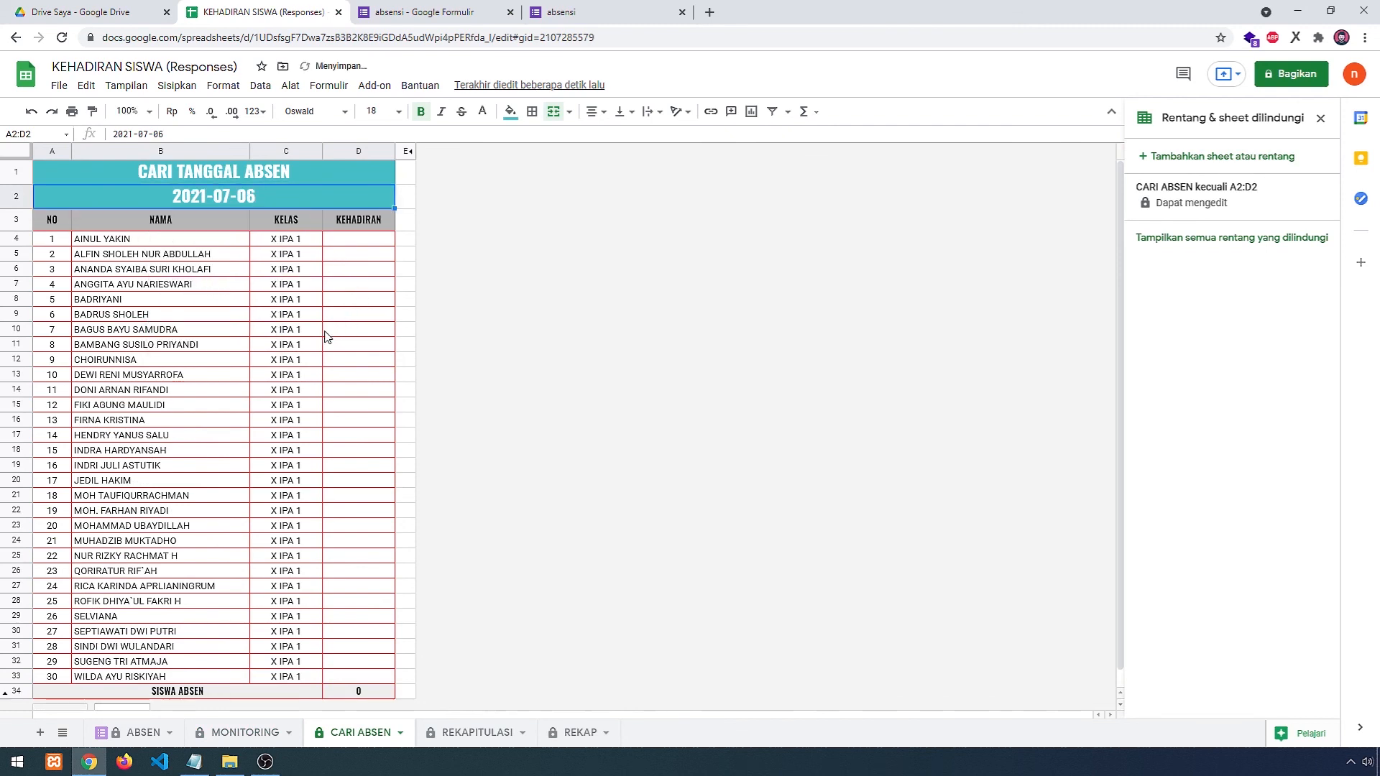
{"action": "double_click", "coordinate": [248, 198]}
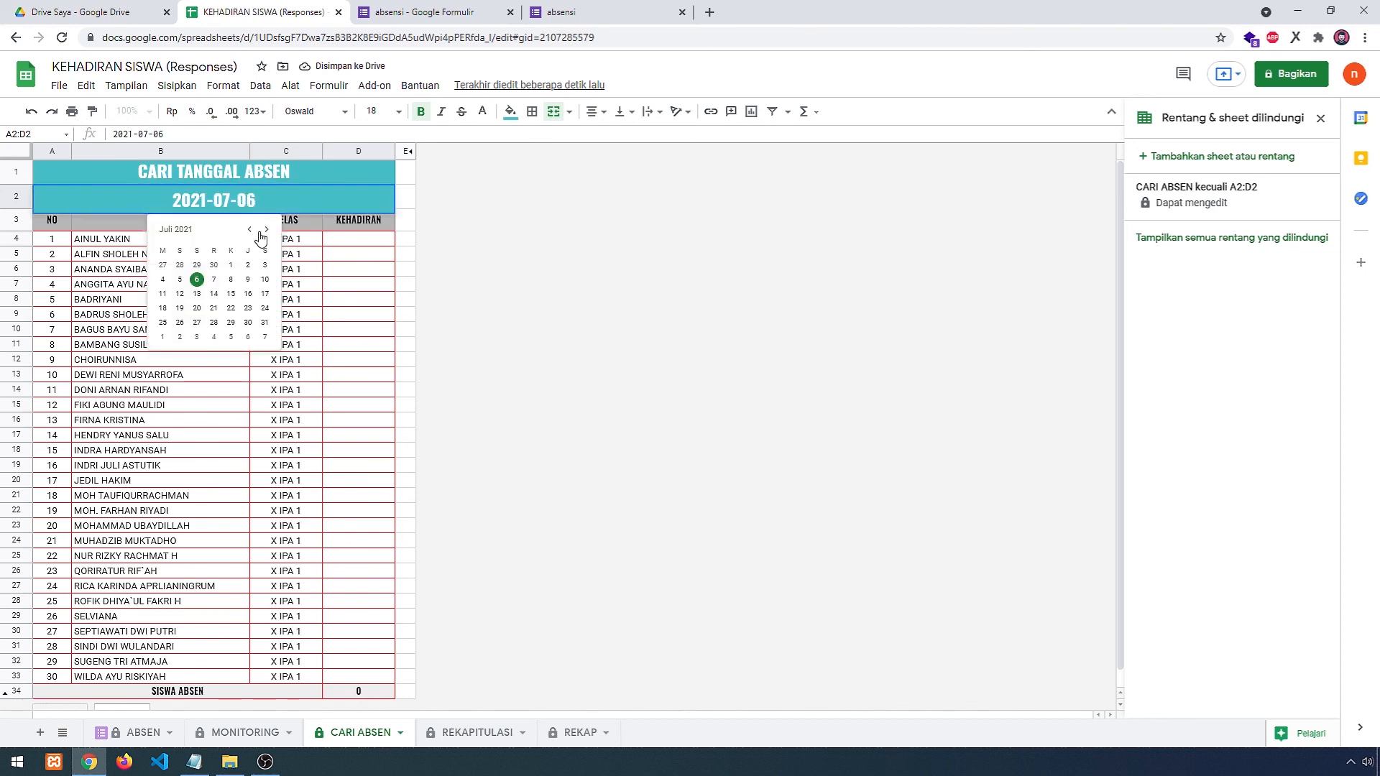
{"action": "left_click", "coordinate": [217, 284]}
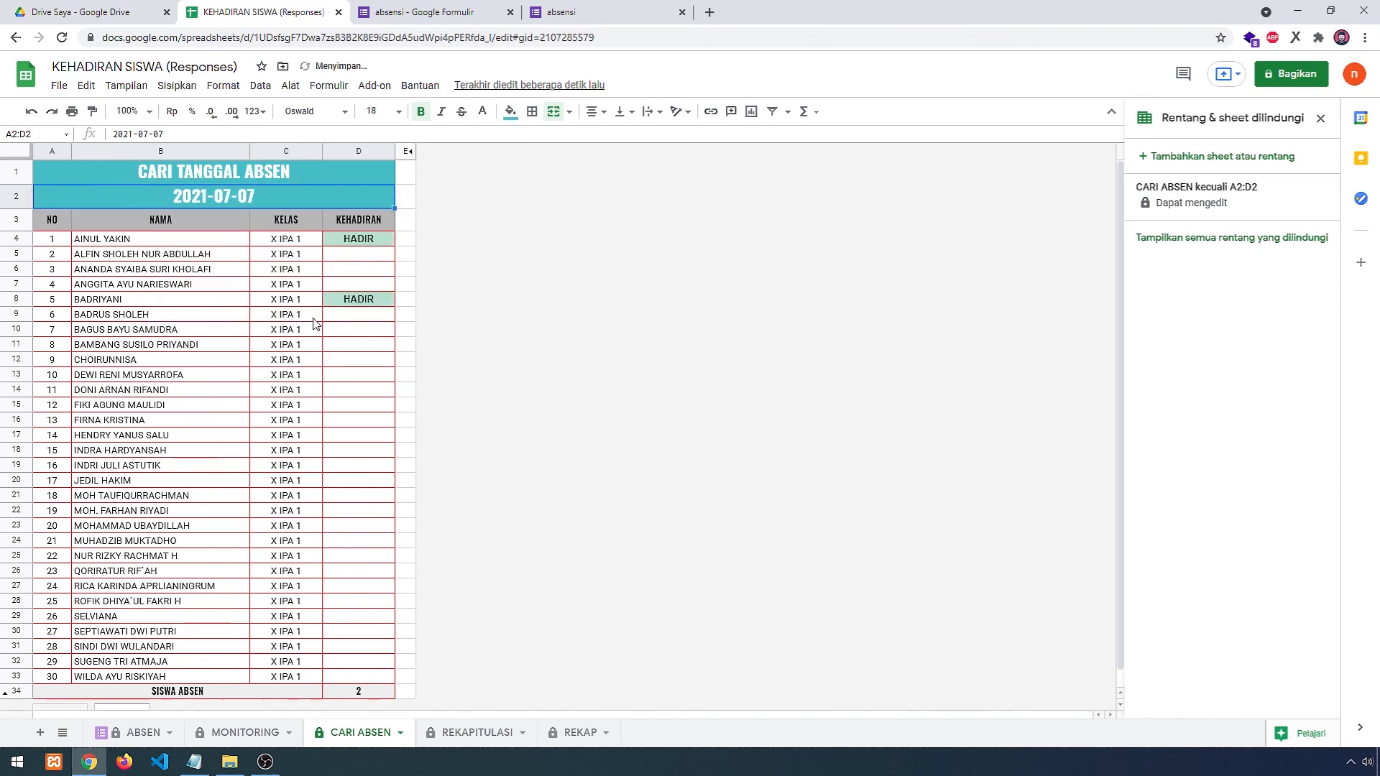
{"action": "scroll", "coordinate": [338, 345], "scroll_direction": "down", "scroll_amount": 1}
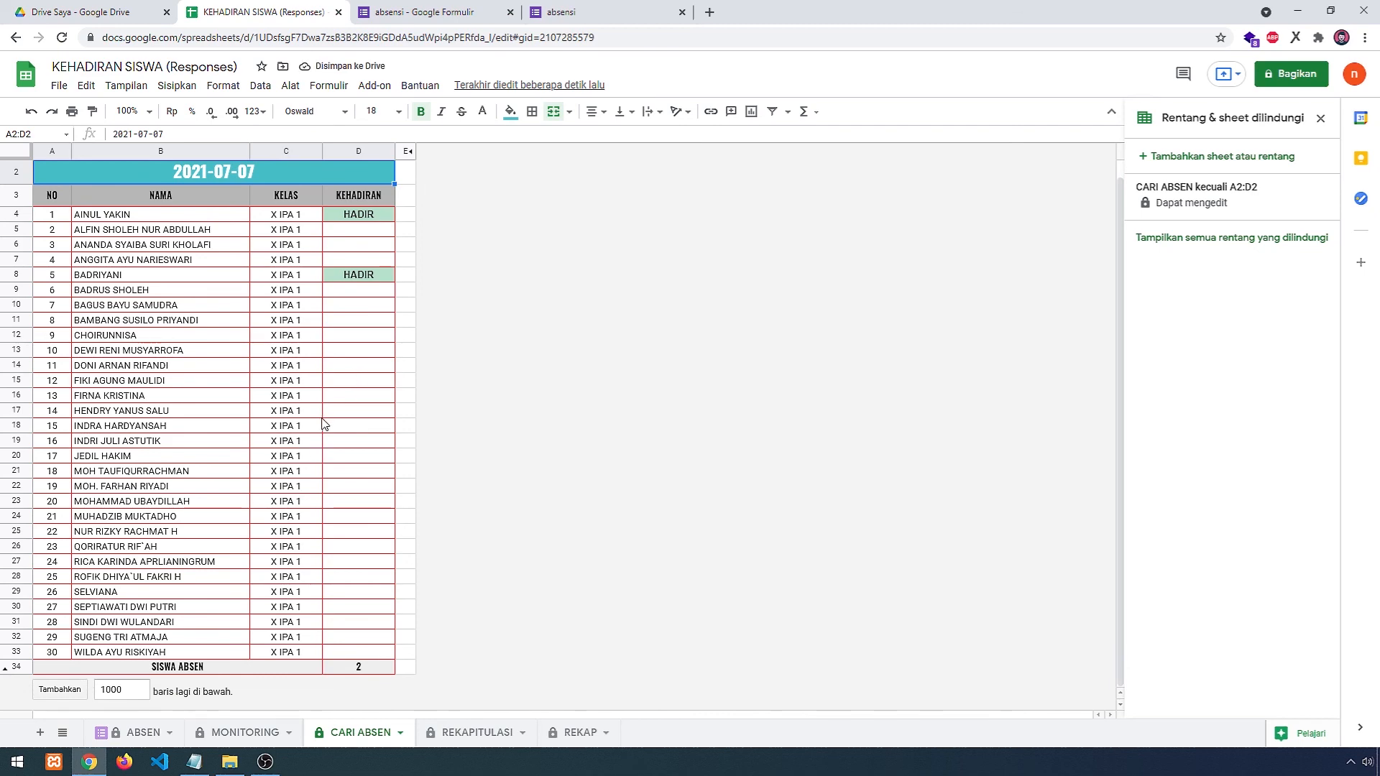
- Review the REKAPITULASI, ABSEN and REKAP sheets, and inspect the attendance formula in D8 of the CARI ABSEN sheet
{"action": "left_click", "coordinate": [470, 729]}
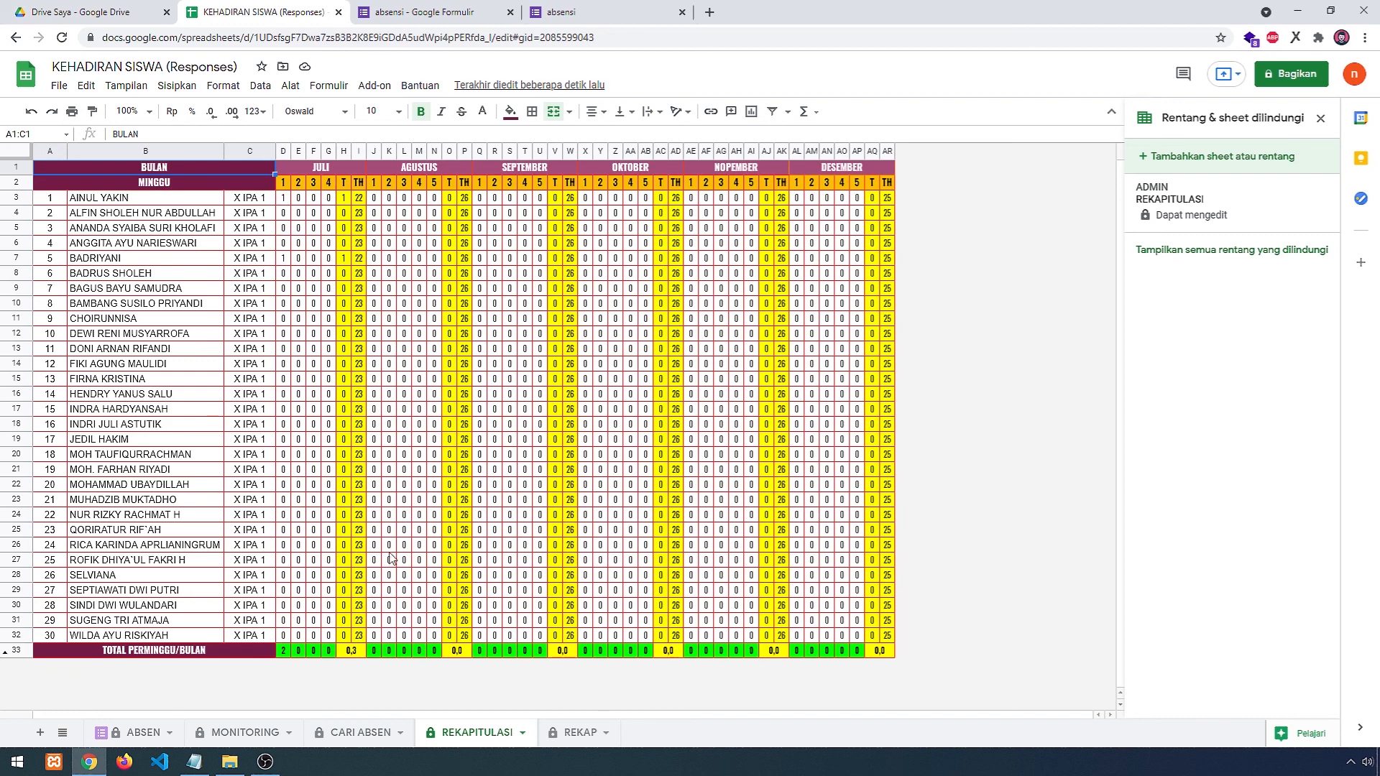
{"action": "left_click", "coordinate": [149, 732]}
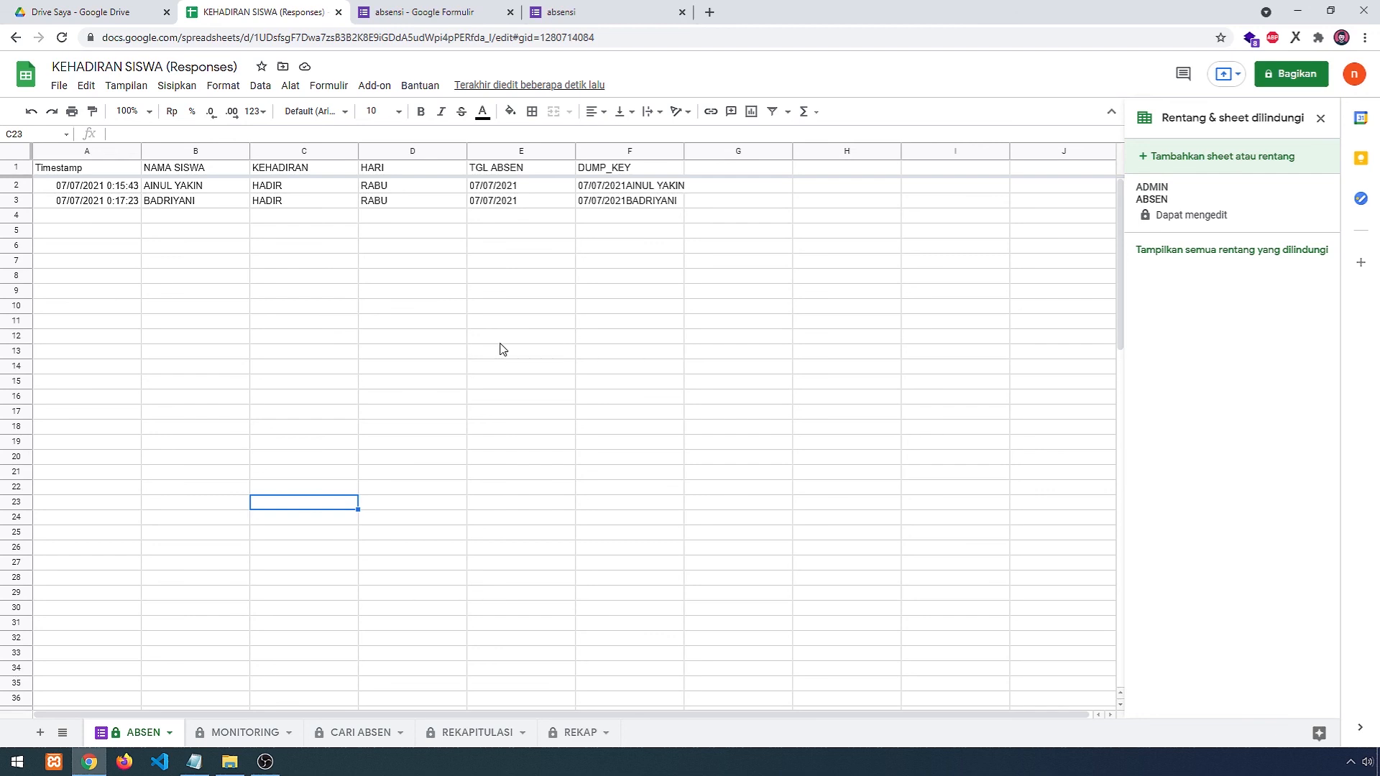
{"action": "left_click", "coordinate": [579, 733]}
{"action": "left_click", "coordinate": [475, 732]}
{"action": "left_click", "coordinate": [361, 732]}
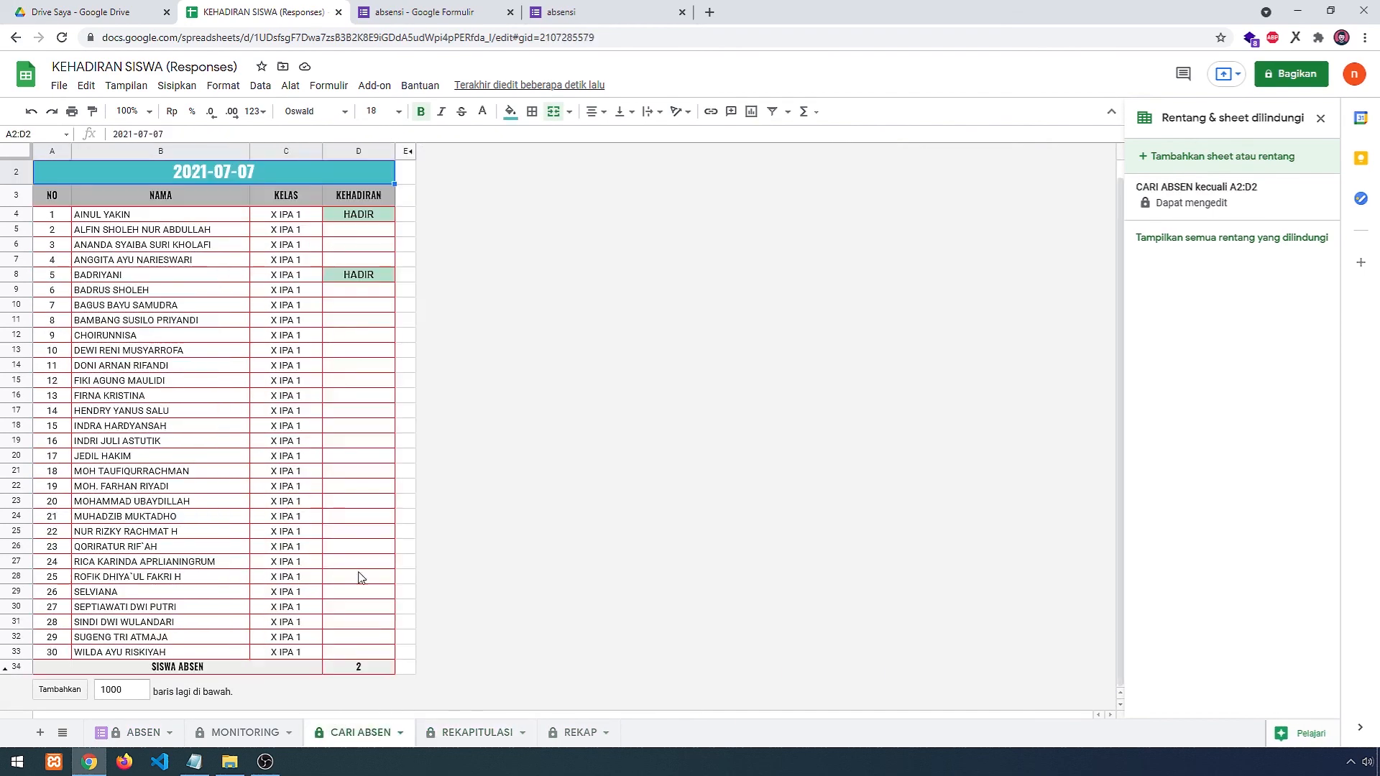
{"action": "left_click", "coordinate": [359, 477]}
{"action": "left_click", "coordinate": [359, 280]}
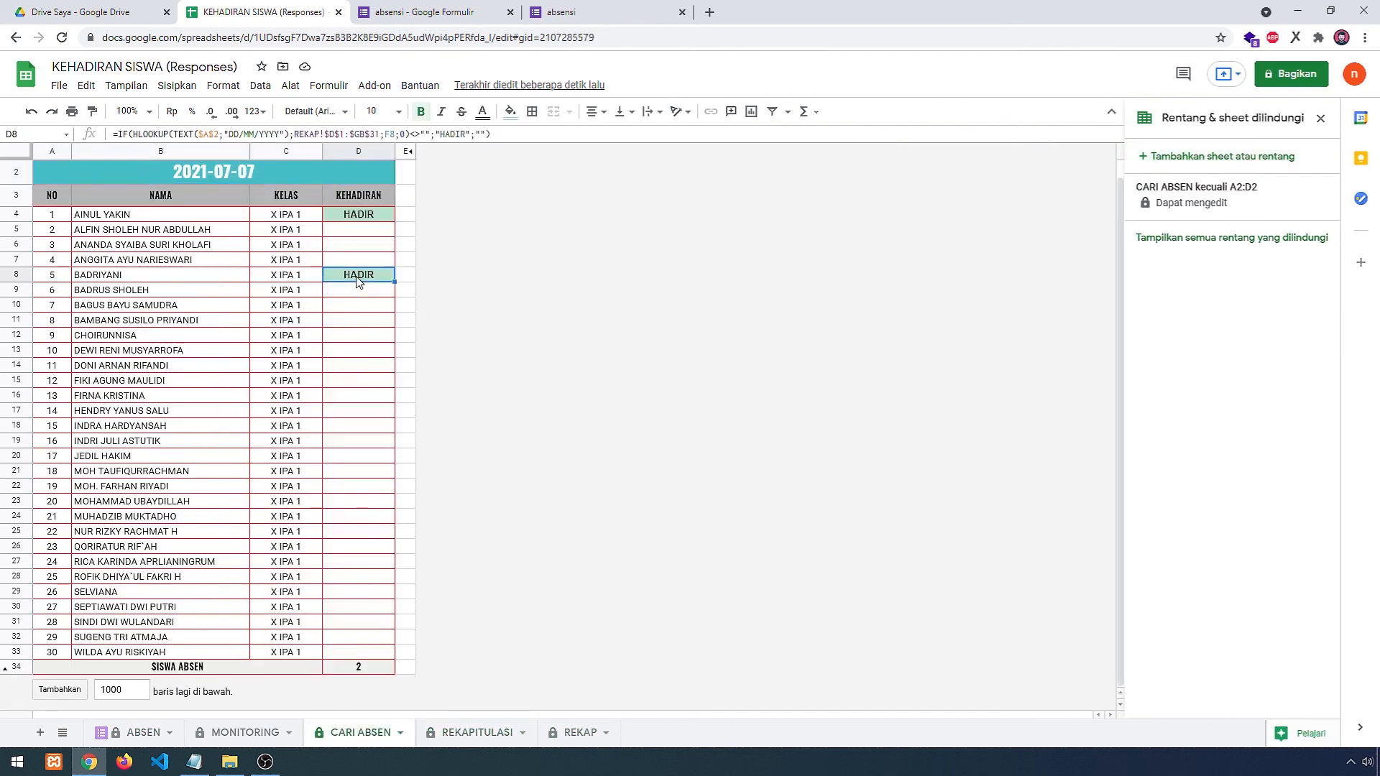